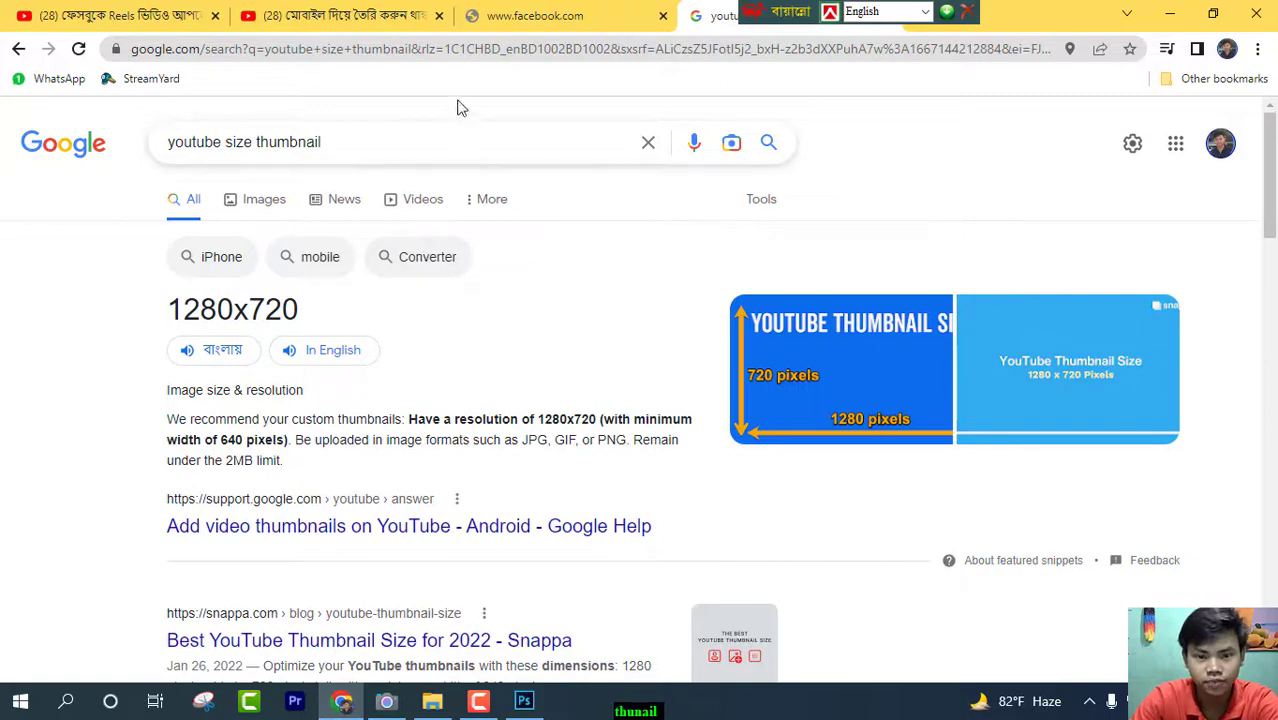
- Switch to Photoshop with the blank thumbnail document and reset the Essentials workspace
mouse_move(476, 708)
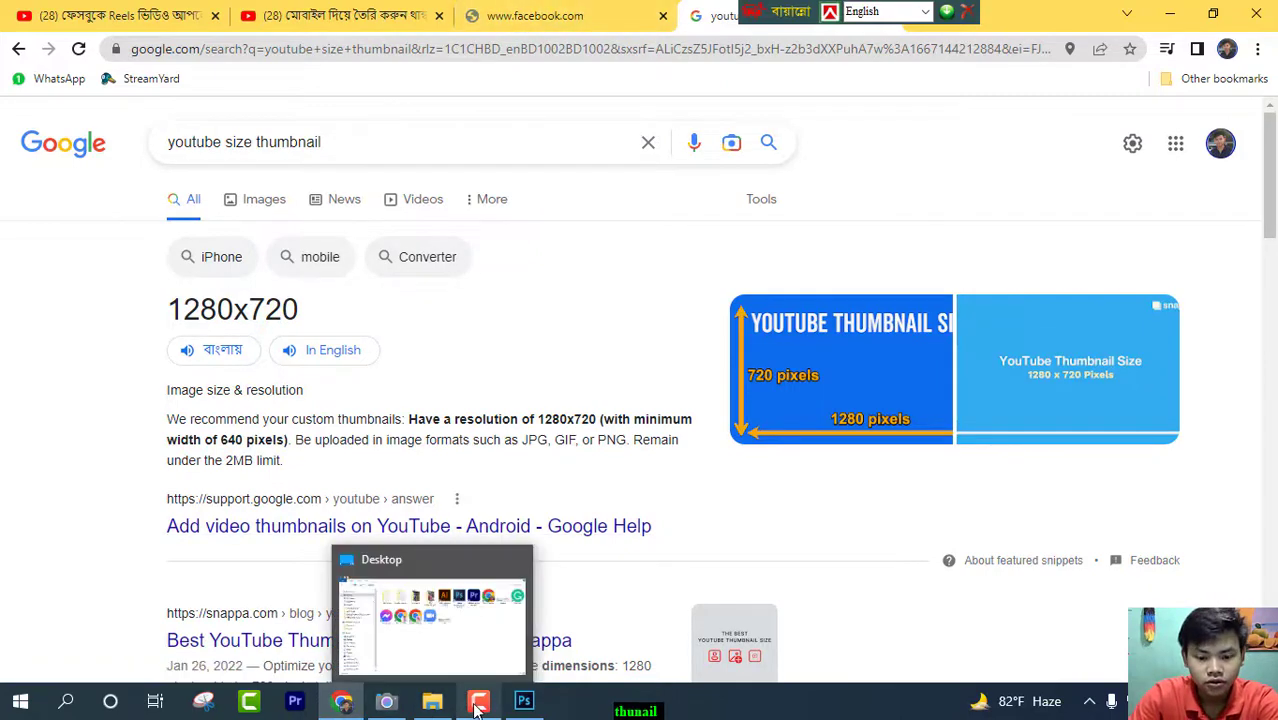
mouse_move(386, 703)
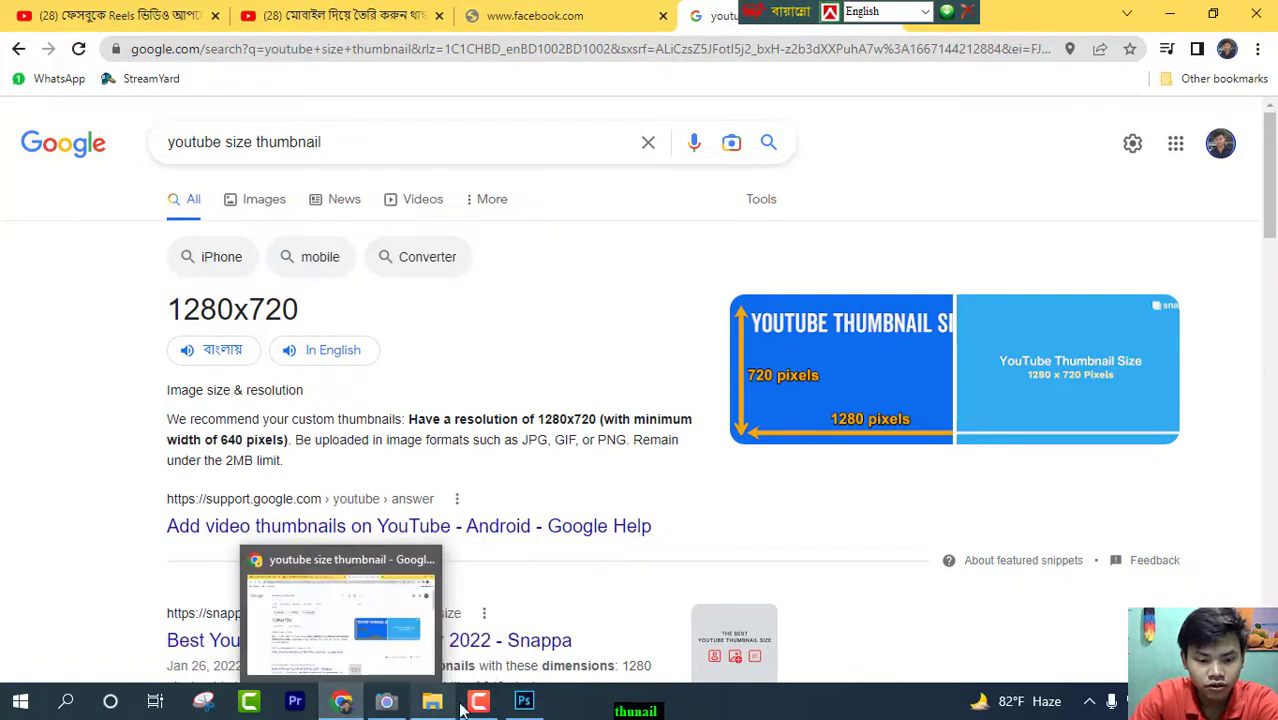
click(523, 701)
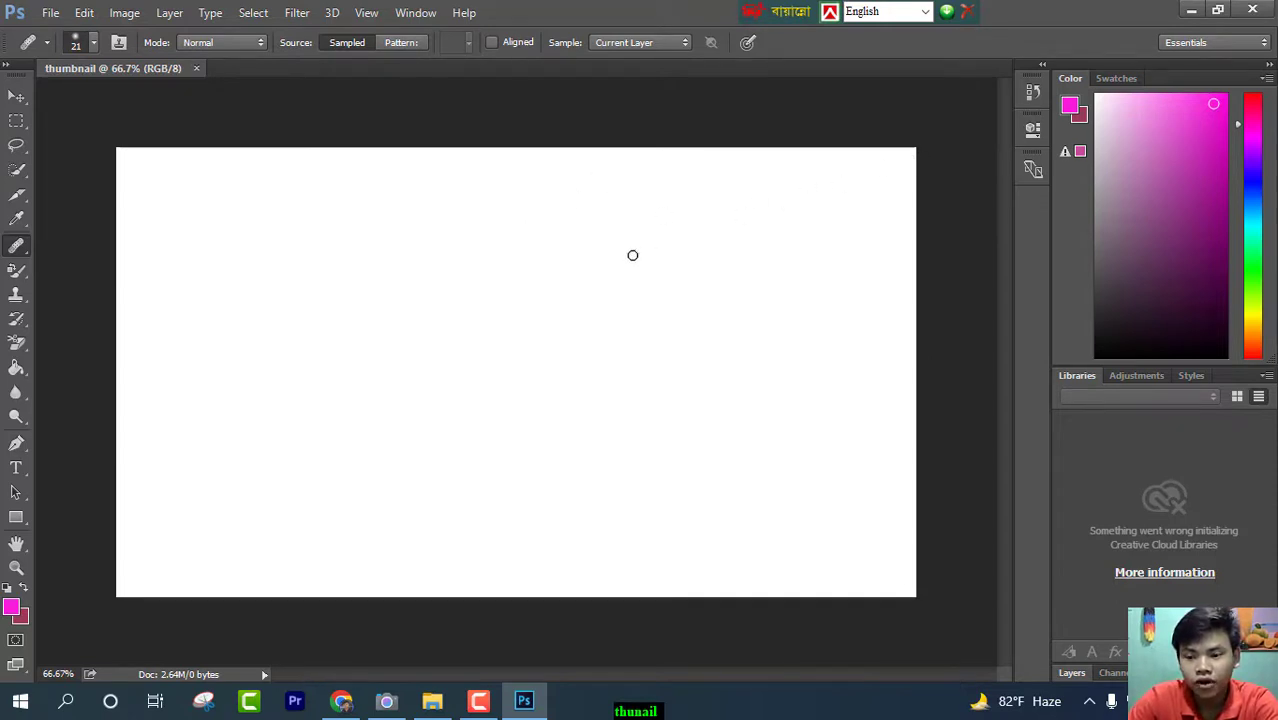
click(1215, 42)
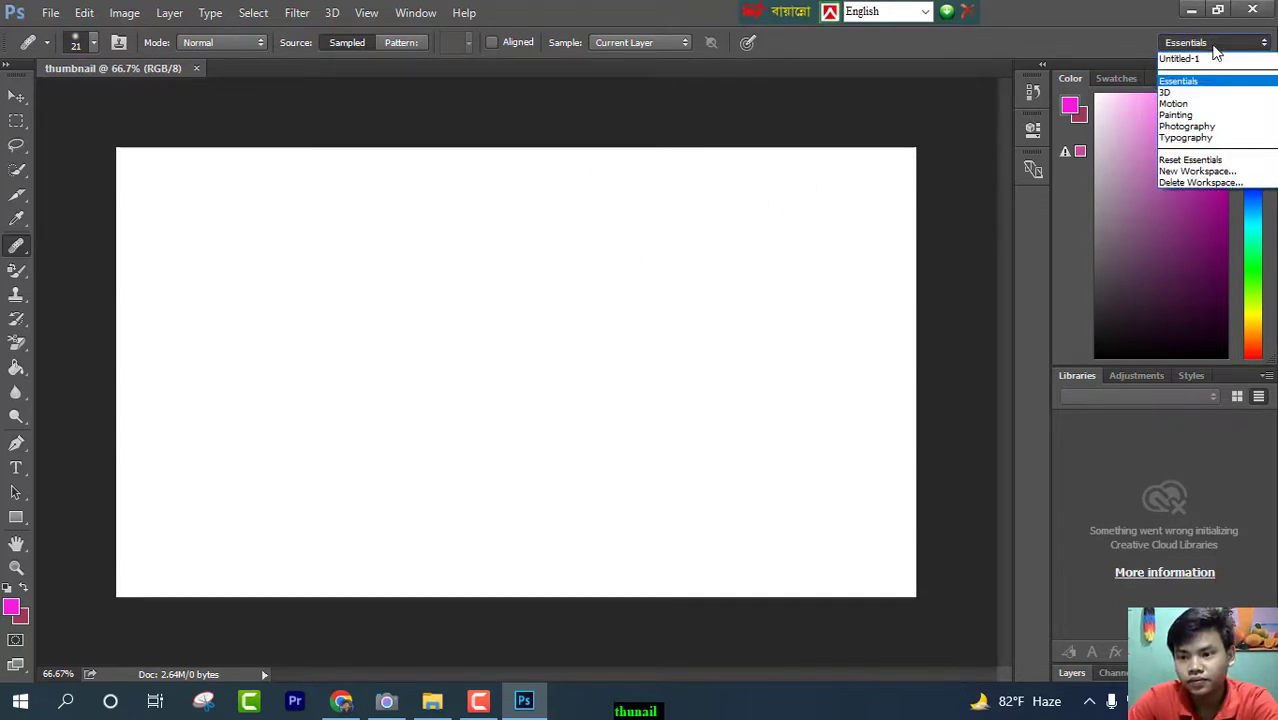
click(1198, 162)
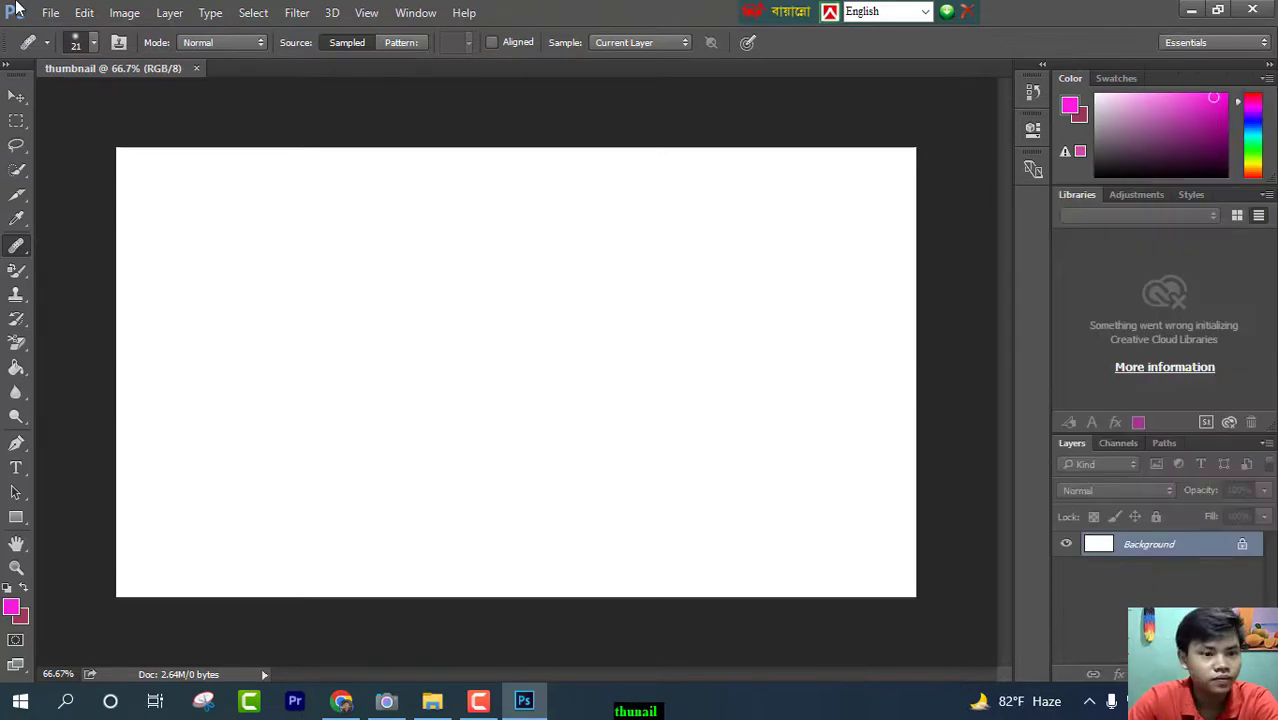
- Place the image "background 2" from the Downloads folder as an embedded layer filling the canvas
click(44, 15)
click(57, 18)
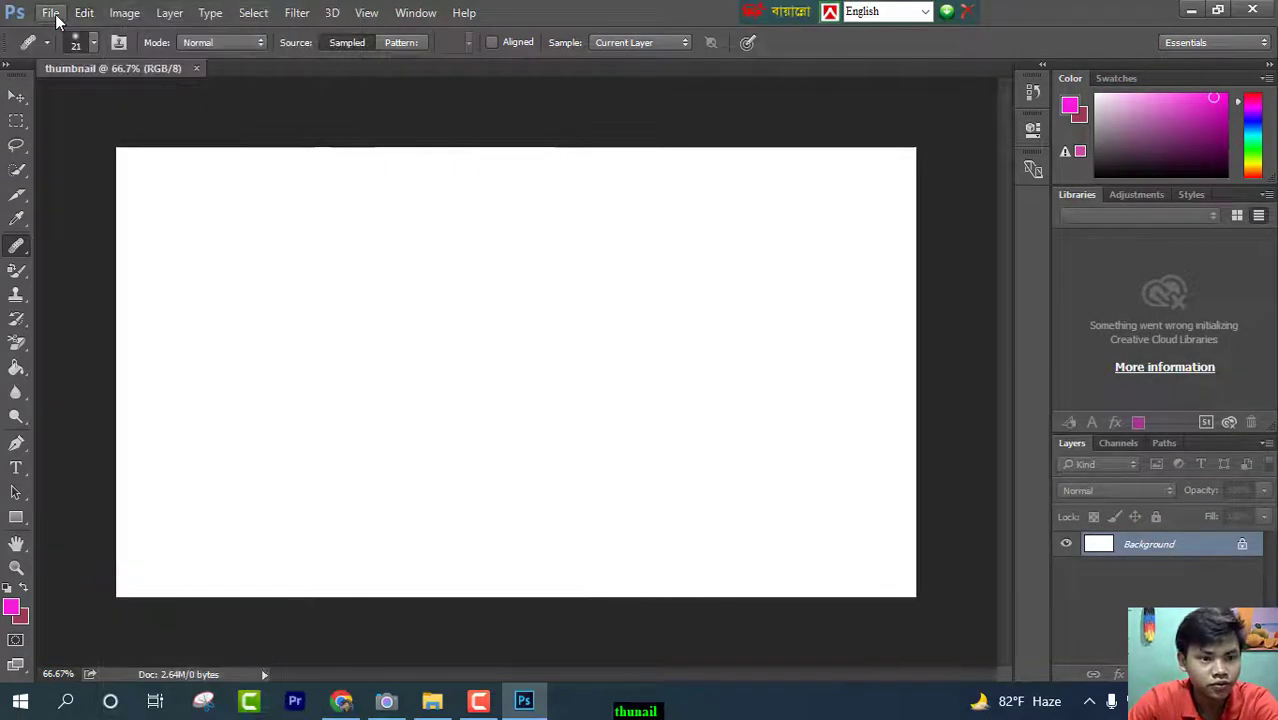
click(57, 18)
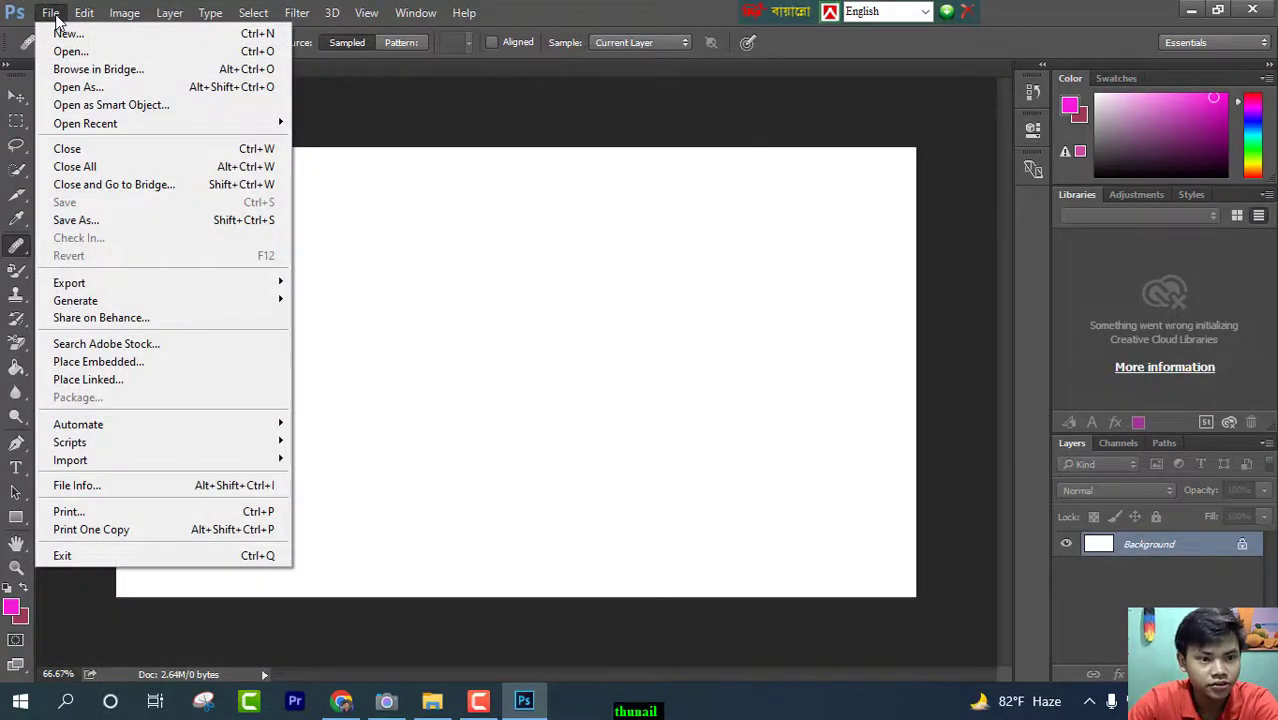
click(70, 364)
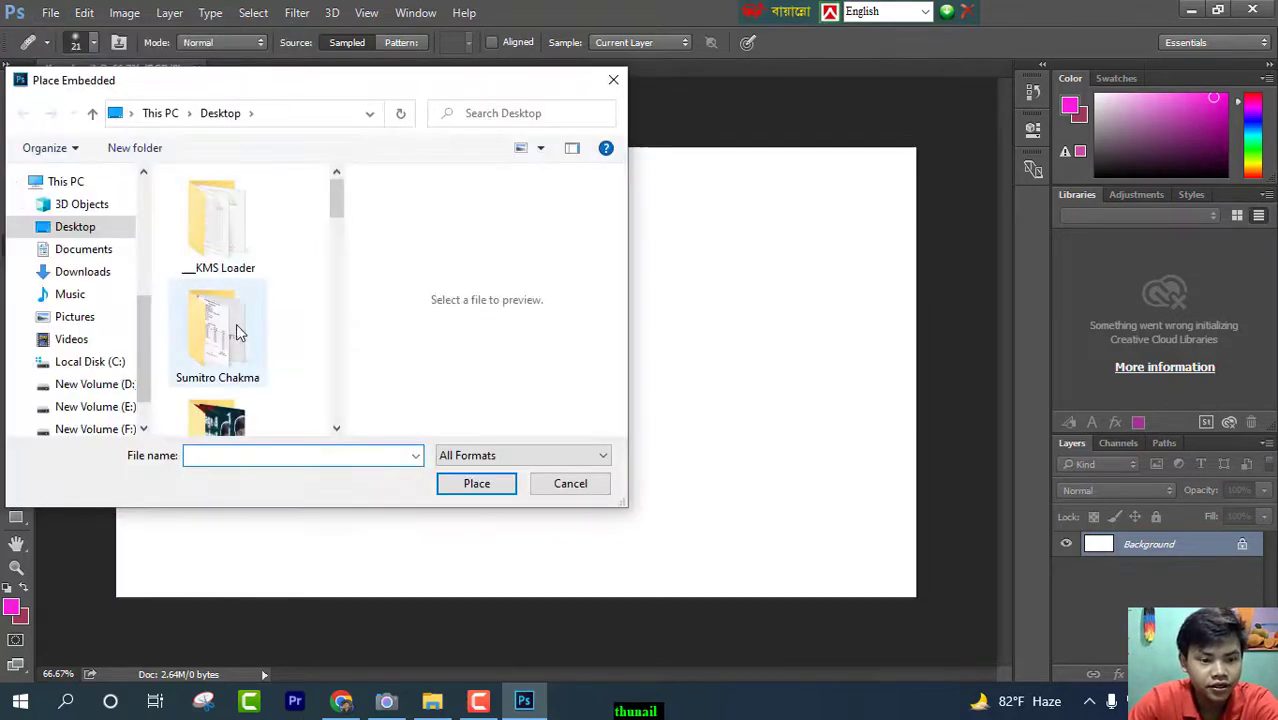
click(82, 271)
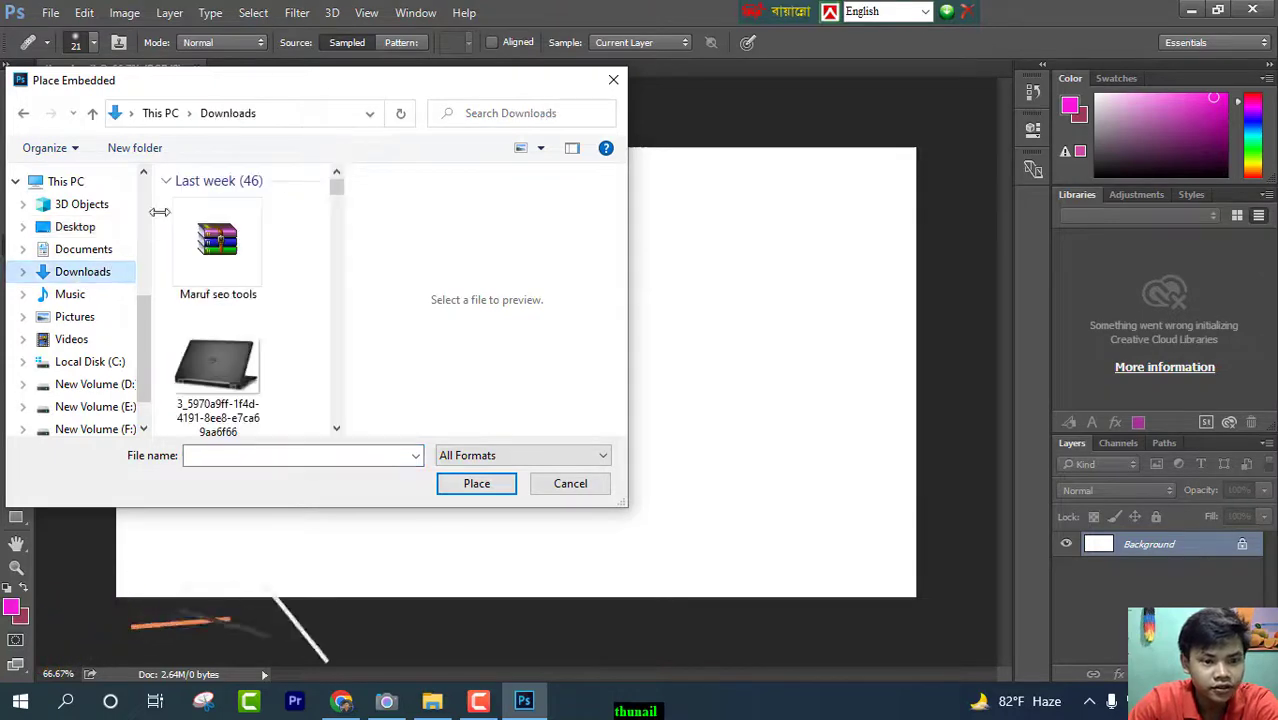
scroll(268, 283, down, 10)
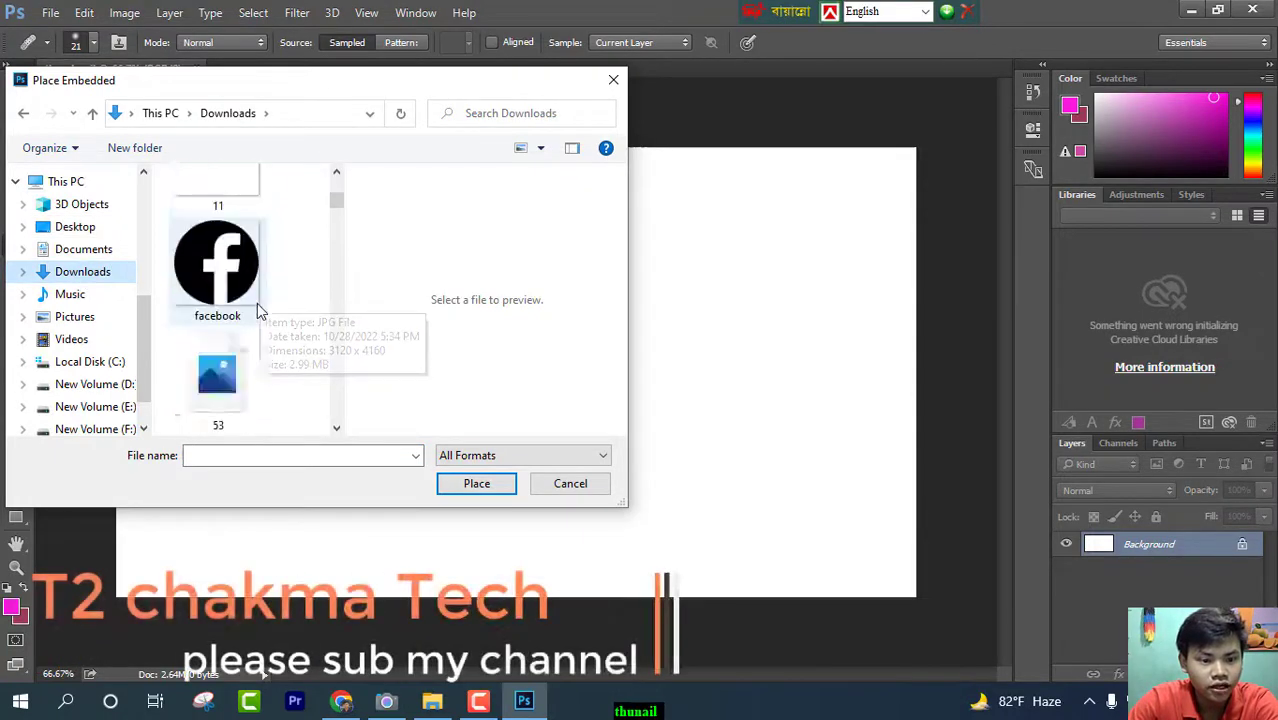
scroll(256, 310, down, 10)
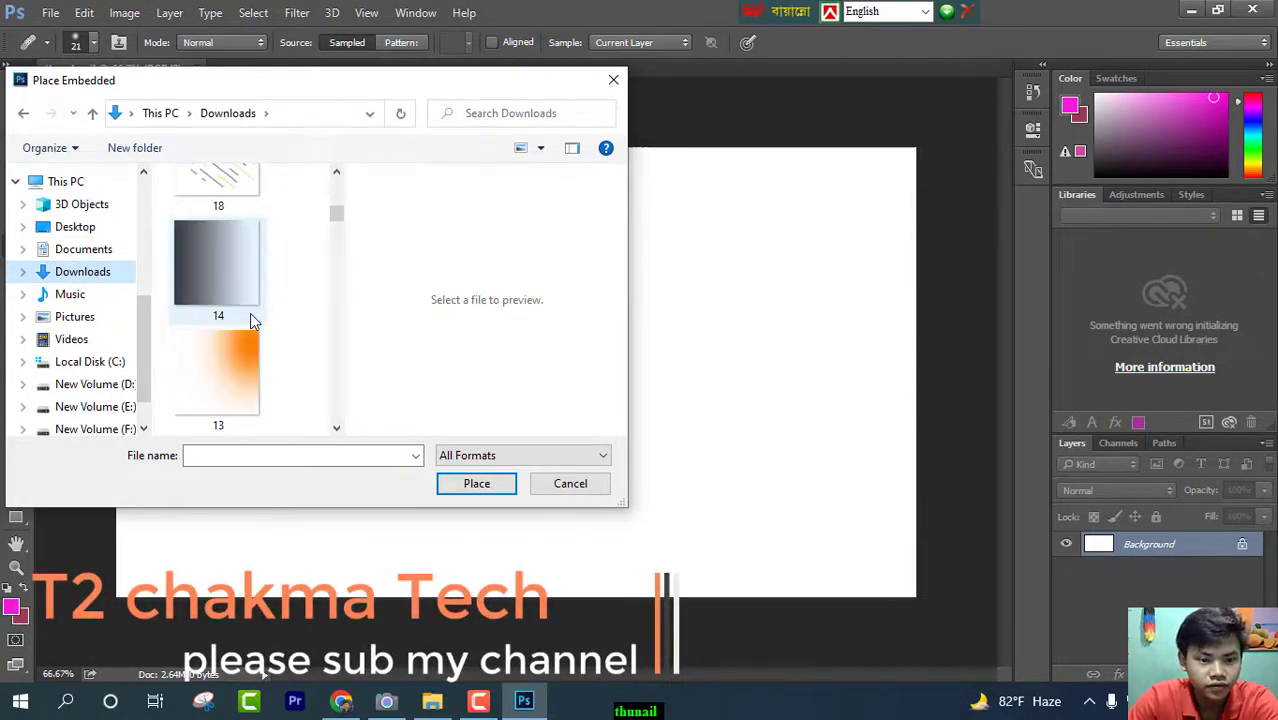
scroll(252, 319, down, 1)
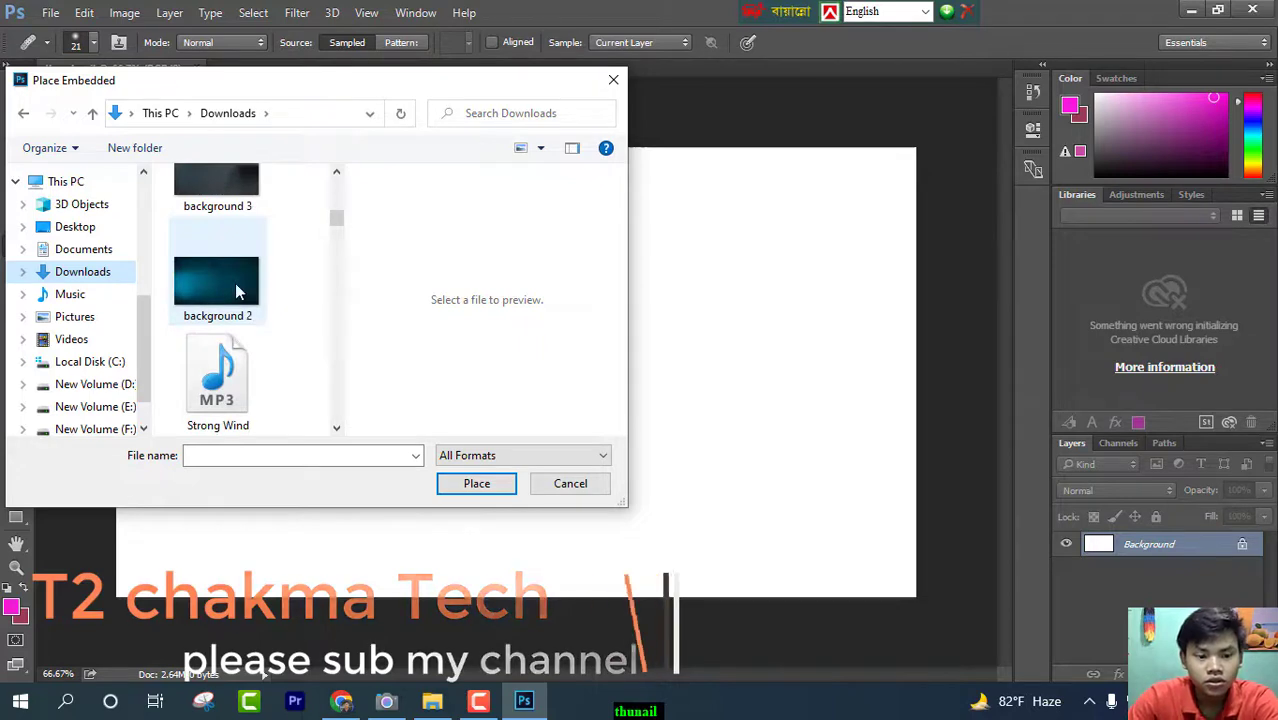
click(236, 285)
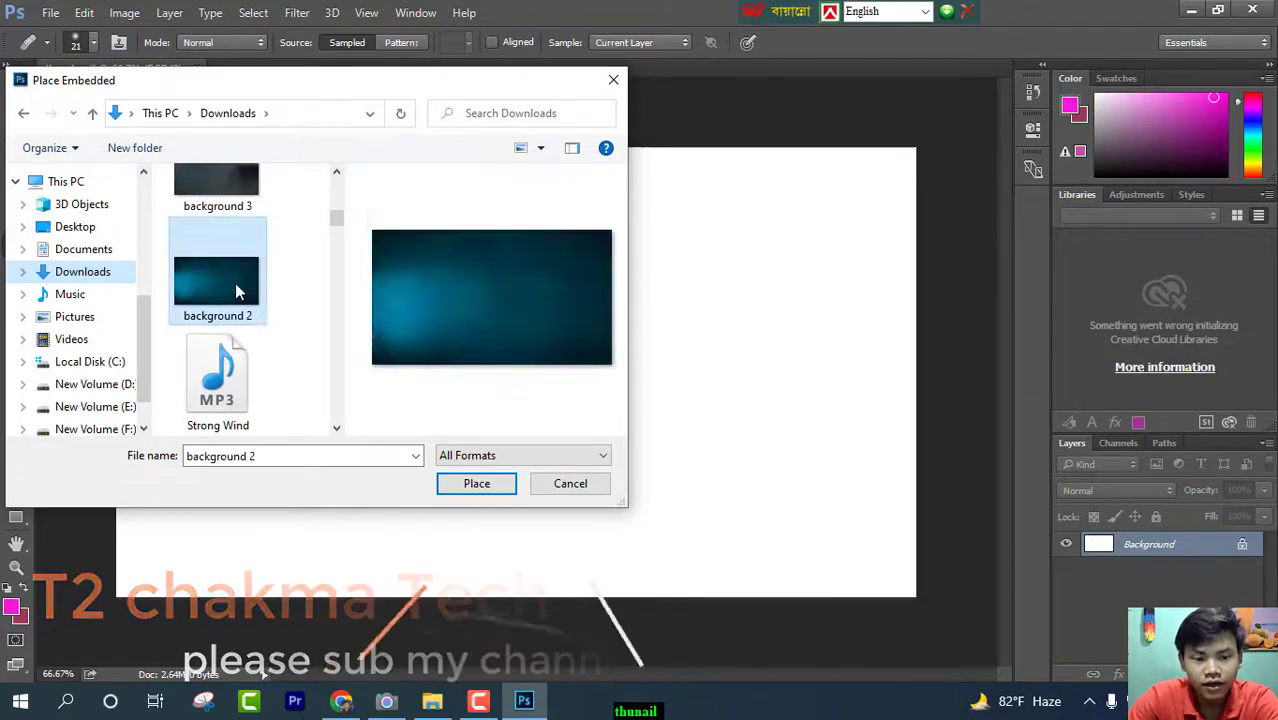
click(477, 484)
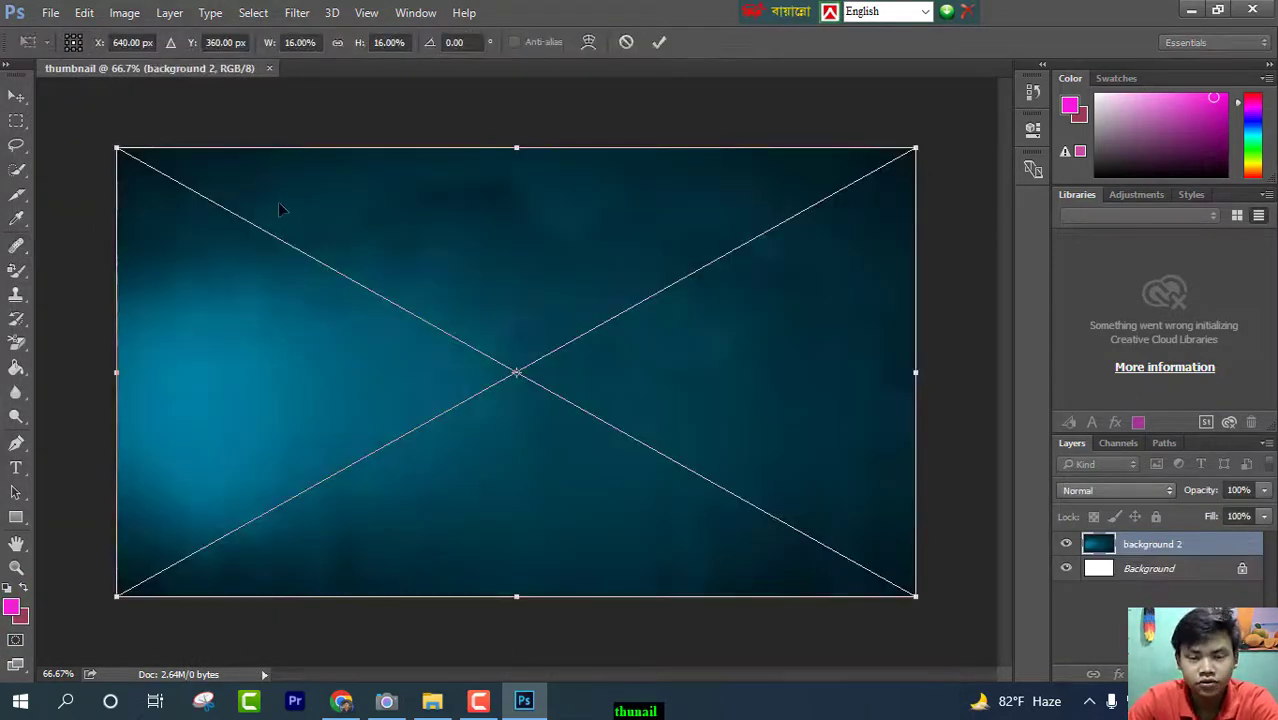
click(660, 42)
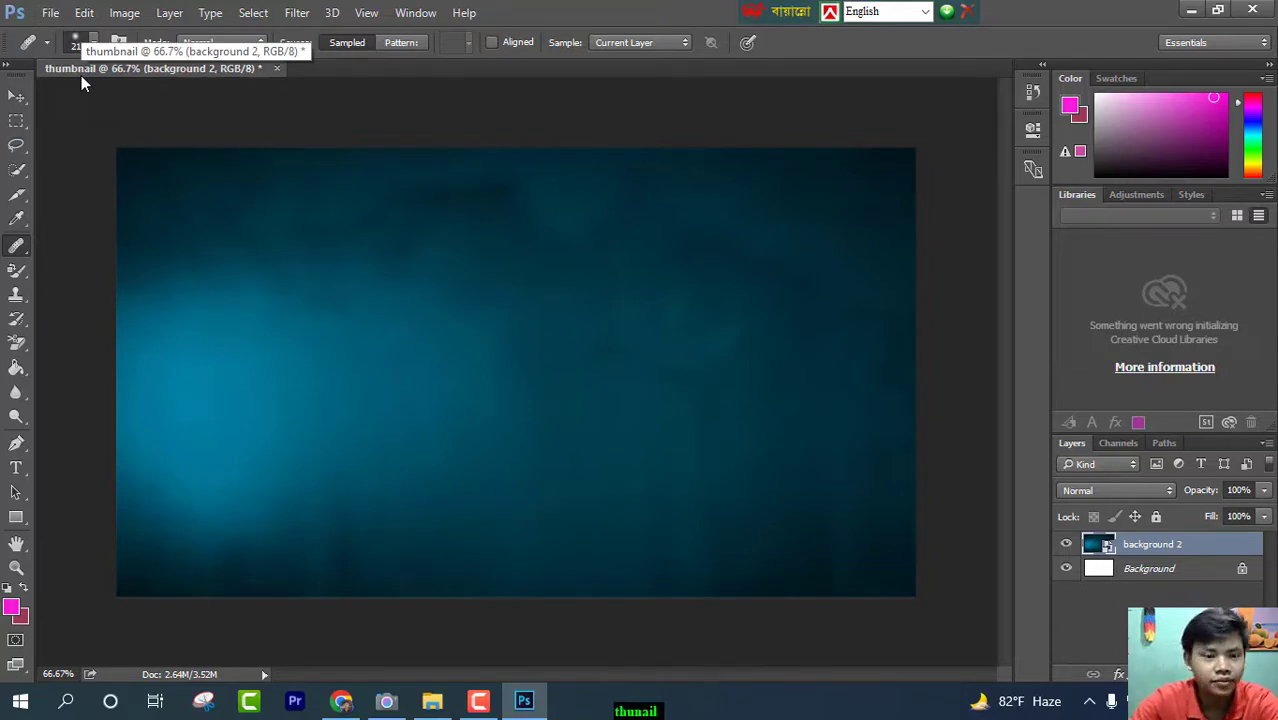
- Place the orange glow image "13" from Downloads as an embedded layer above the blue background
click(52, 15)
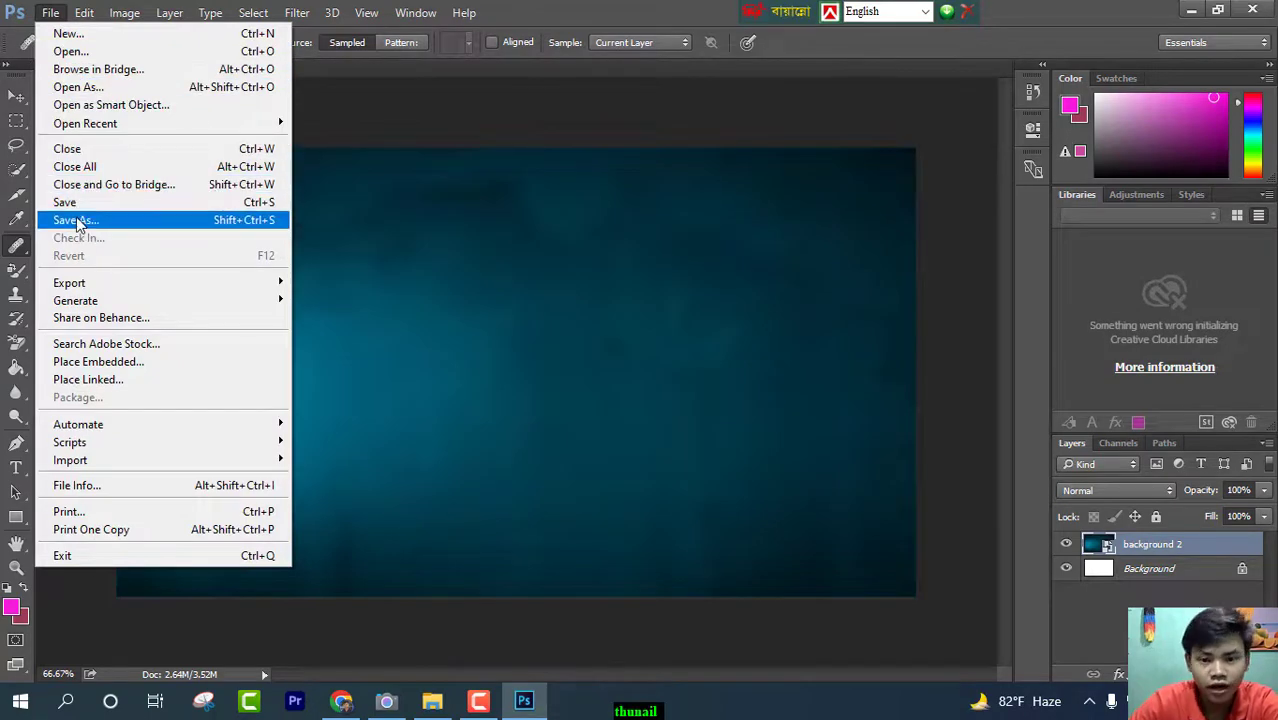
click(88, 363)
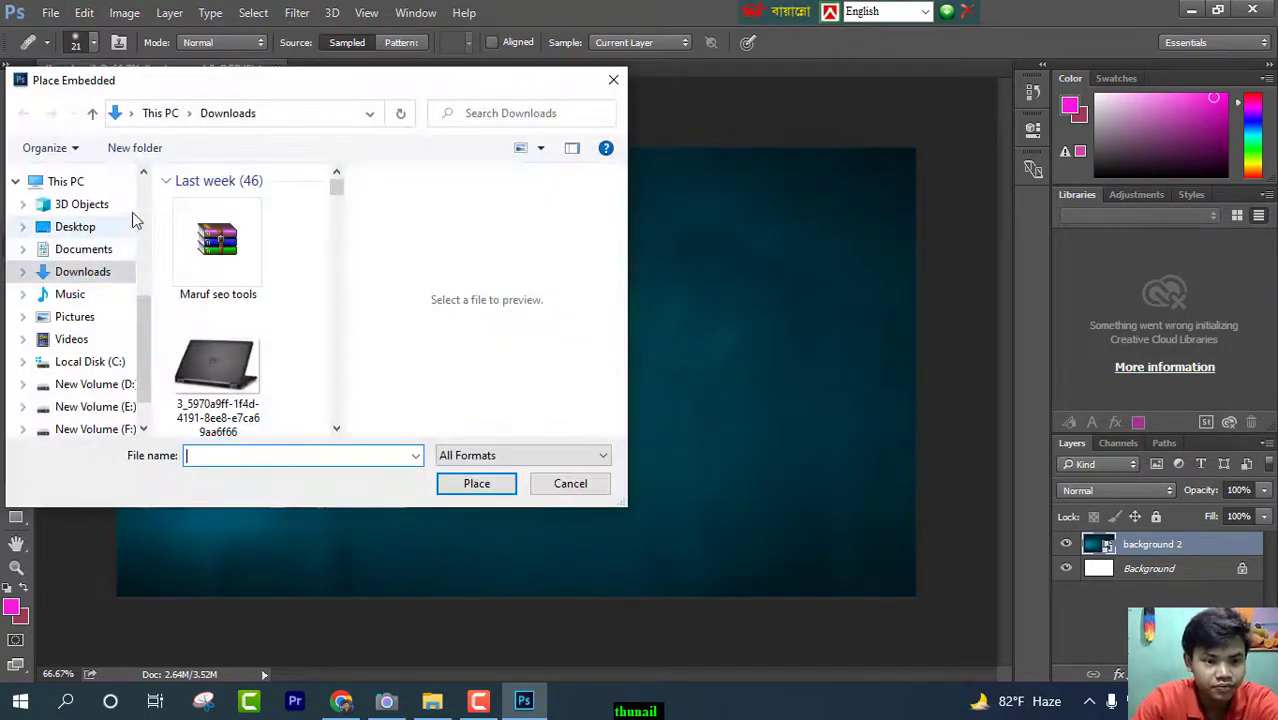
scroll(198, 318, down, 4)
scroll(218, 385, down, 5)
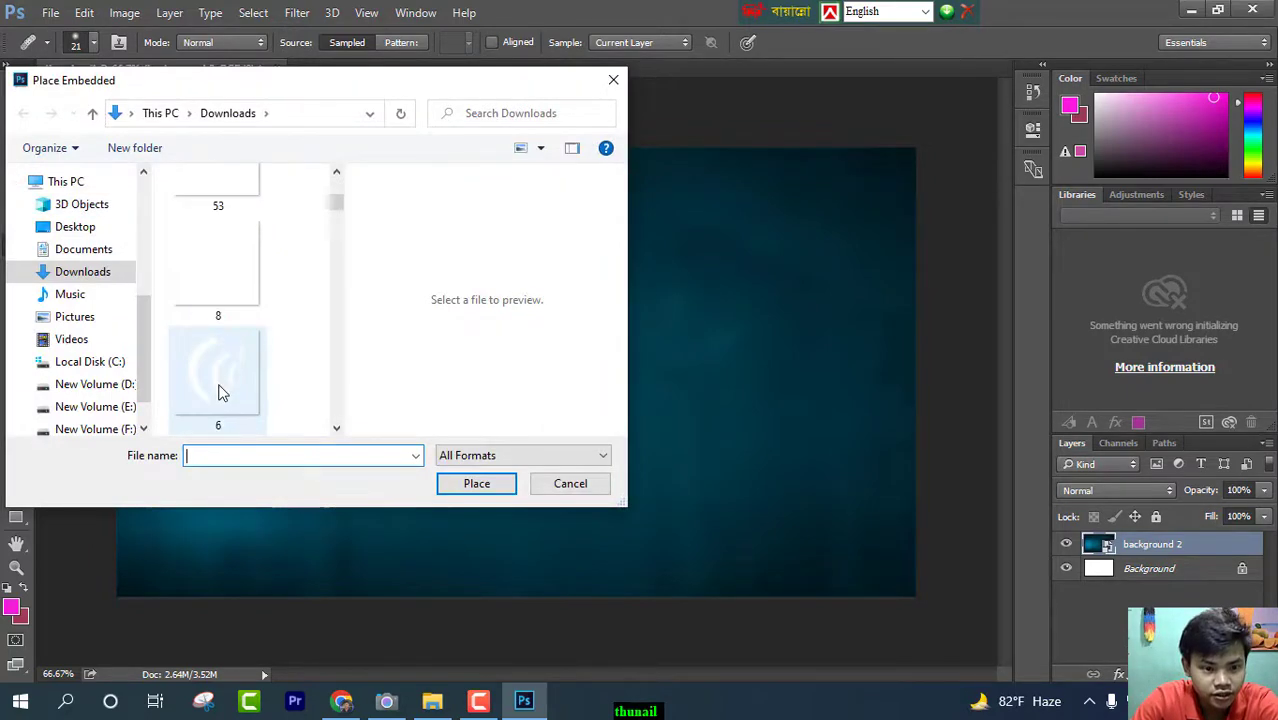
scroll(222, 389, up, 5)
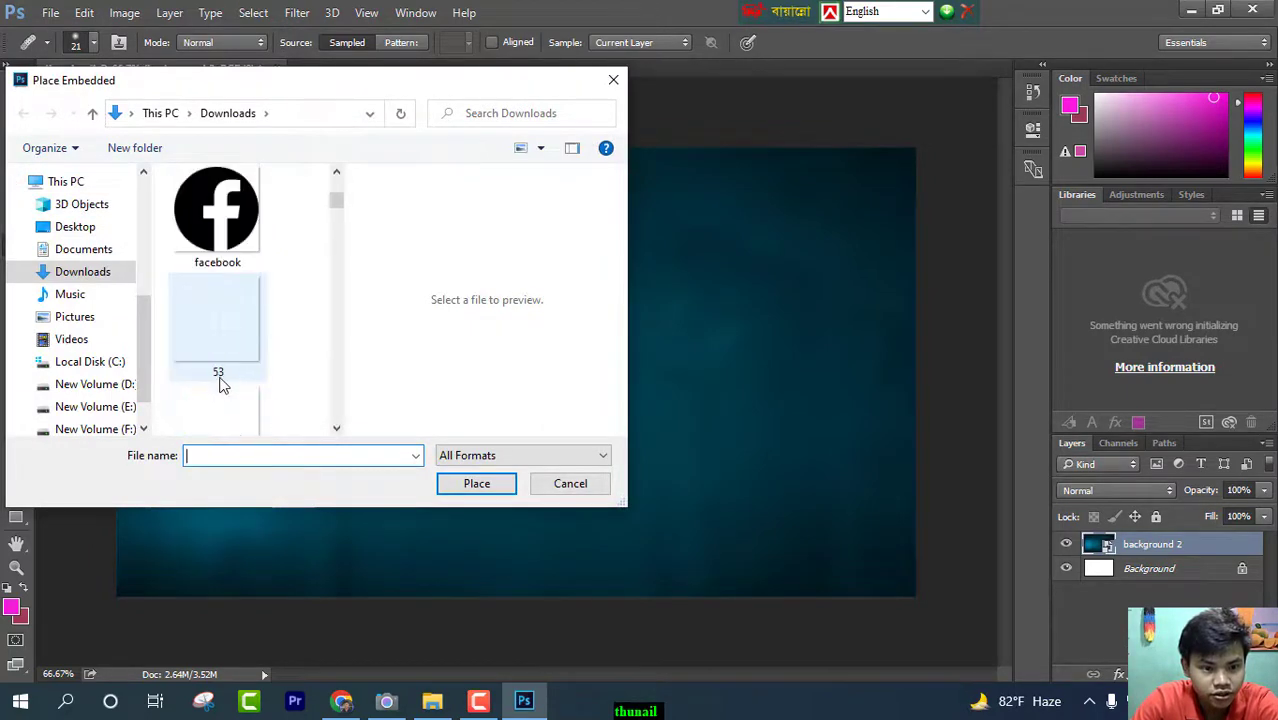
scroll(222, 385, down, 3)
scroll(222, 378, down, 7)
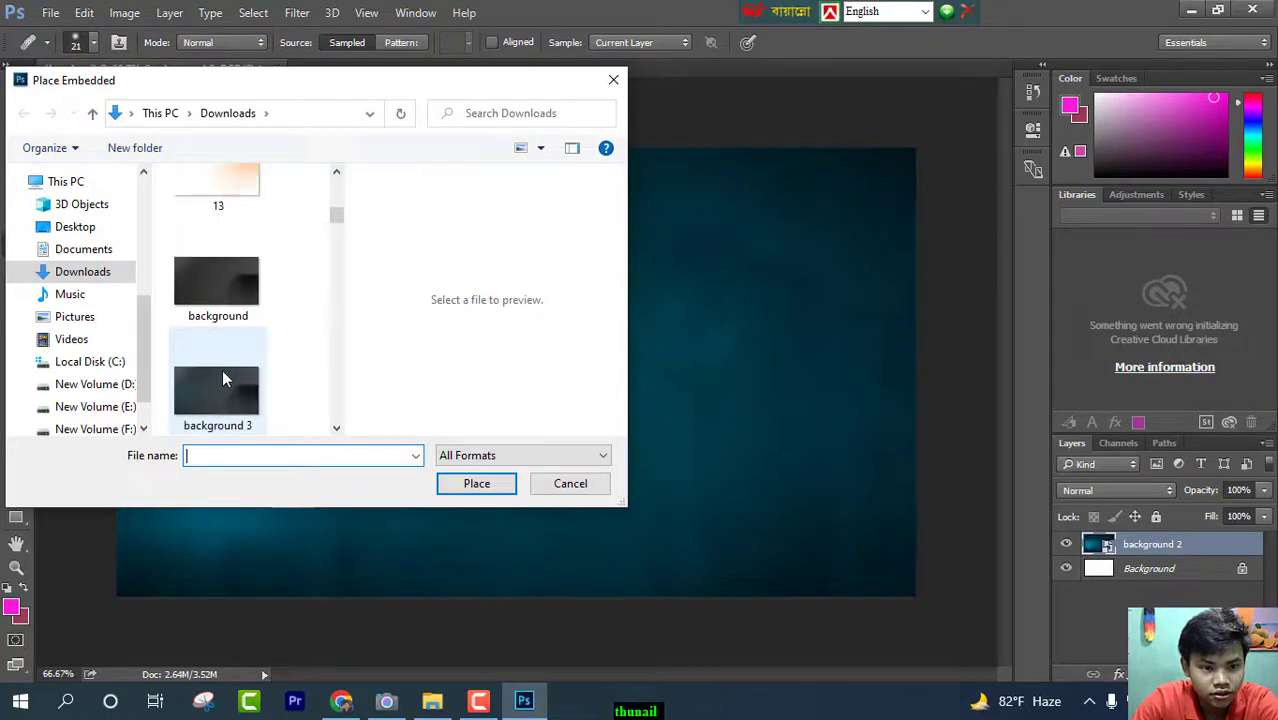
scroll(223, 374, up, 2)
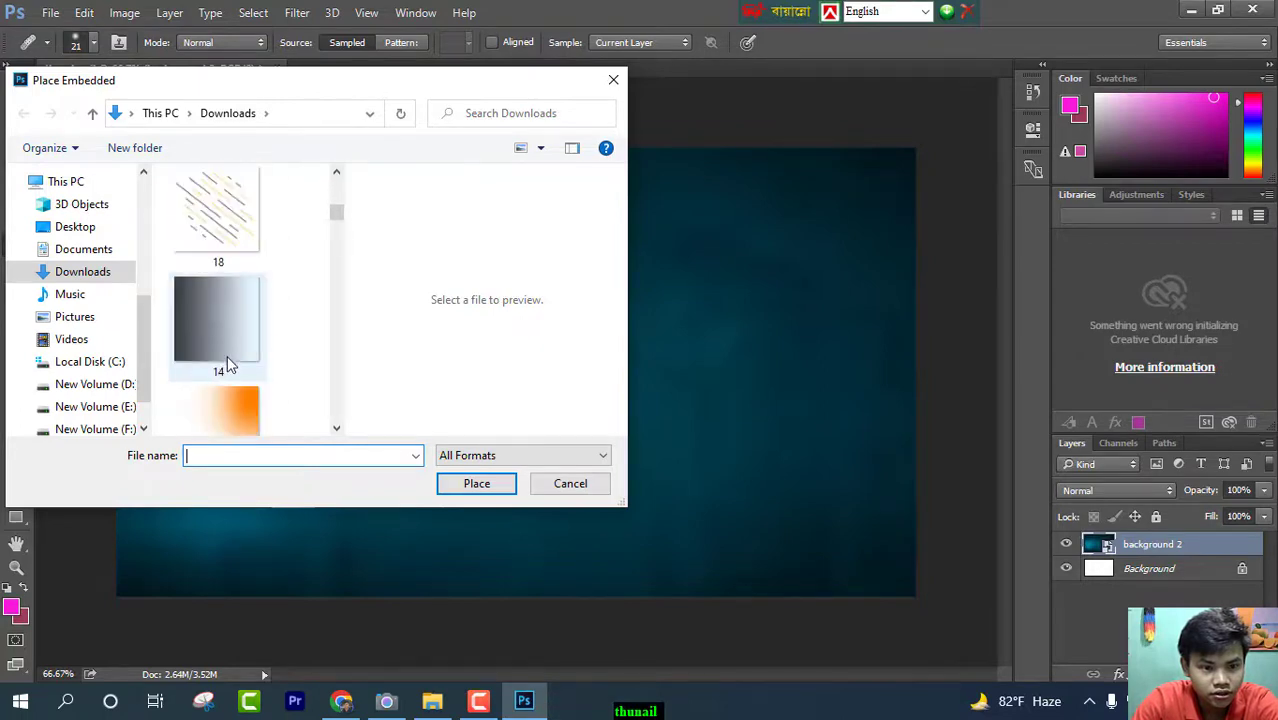
scroll(227, 357, down, 2)
click(238, 250)
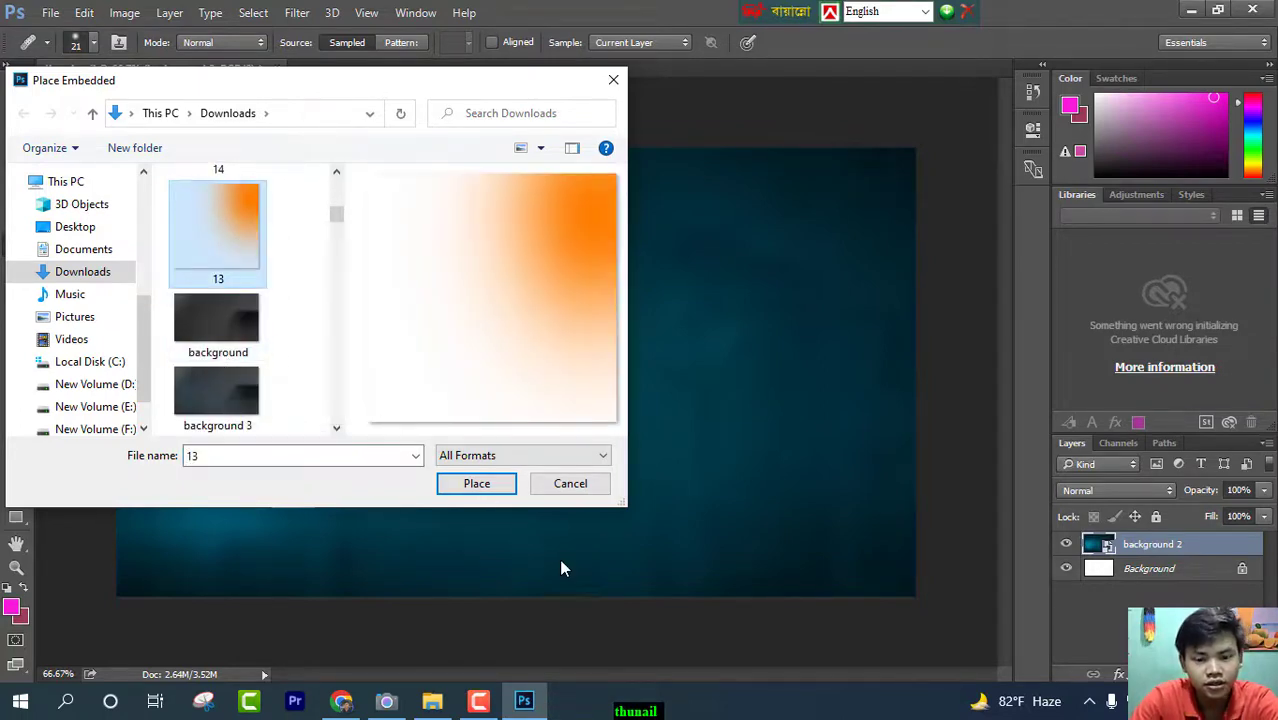
click(473, 484)
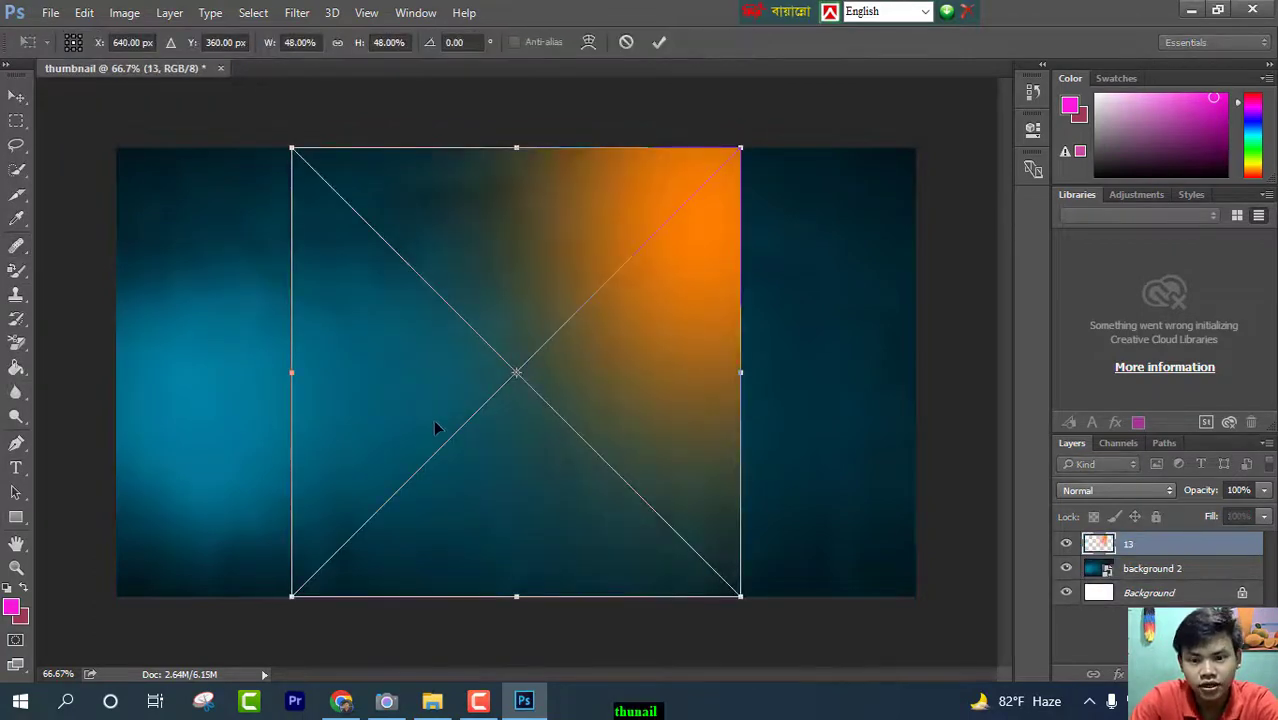
- Align the orange glow with the canvas's right edge, stretch it past the left edge to about 94% width, and commit the placement
drag(434, 421, 610, 409)
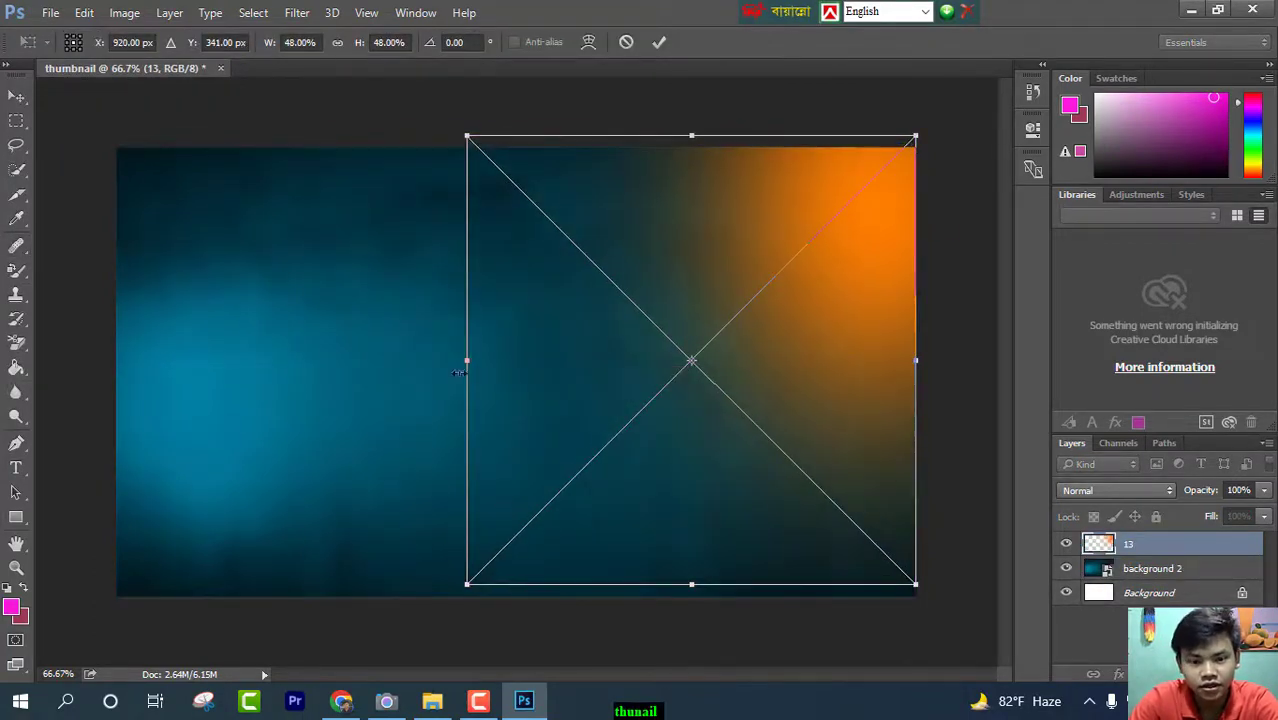
drag(467, 358, 35, 388)
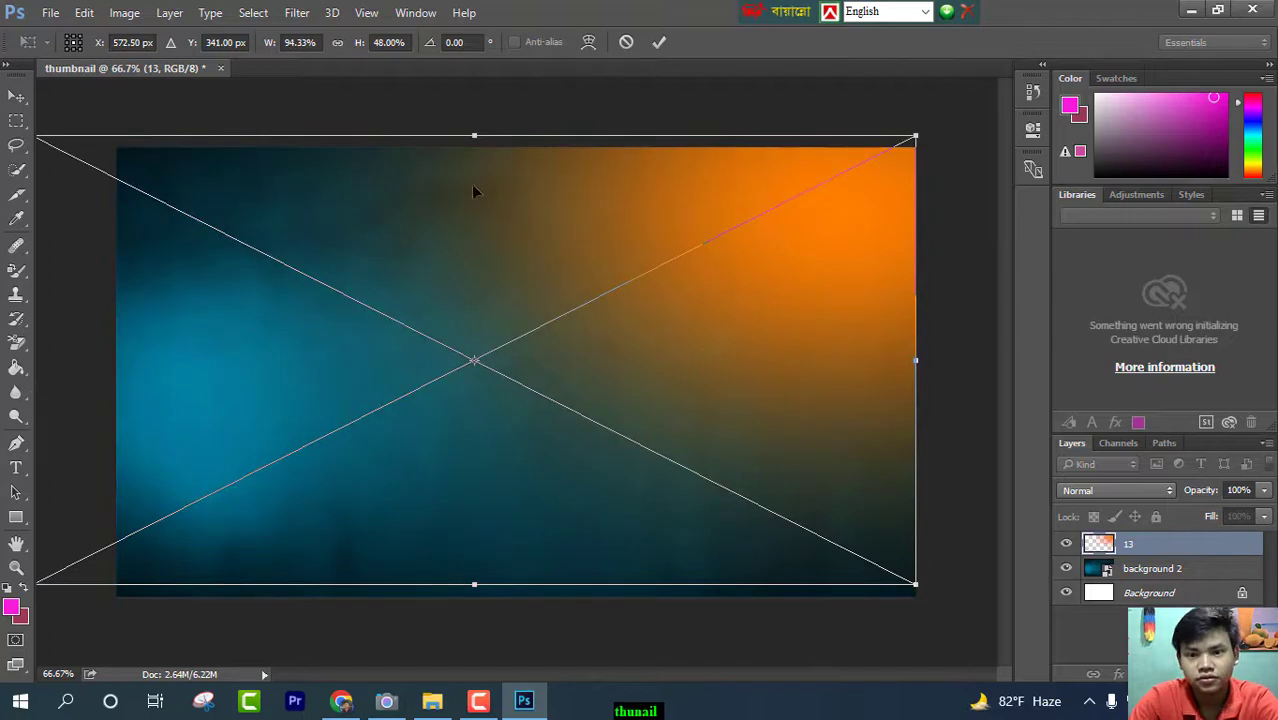
click(660, 42)
key(j)
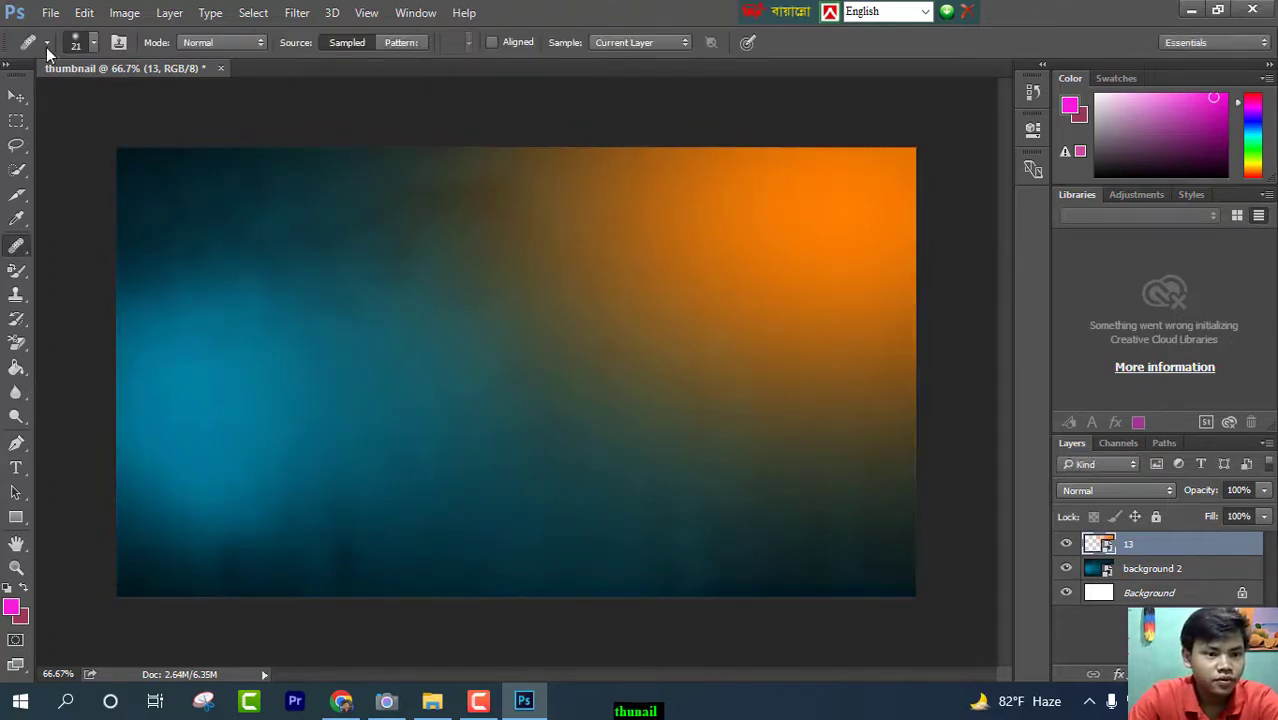
- Place the diagonal lines image "18" from Downloads as an embedded layer above the orange glow
click(50, 12)
mouse_move(95, 298)
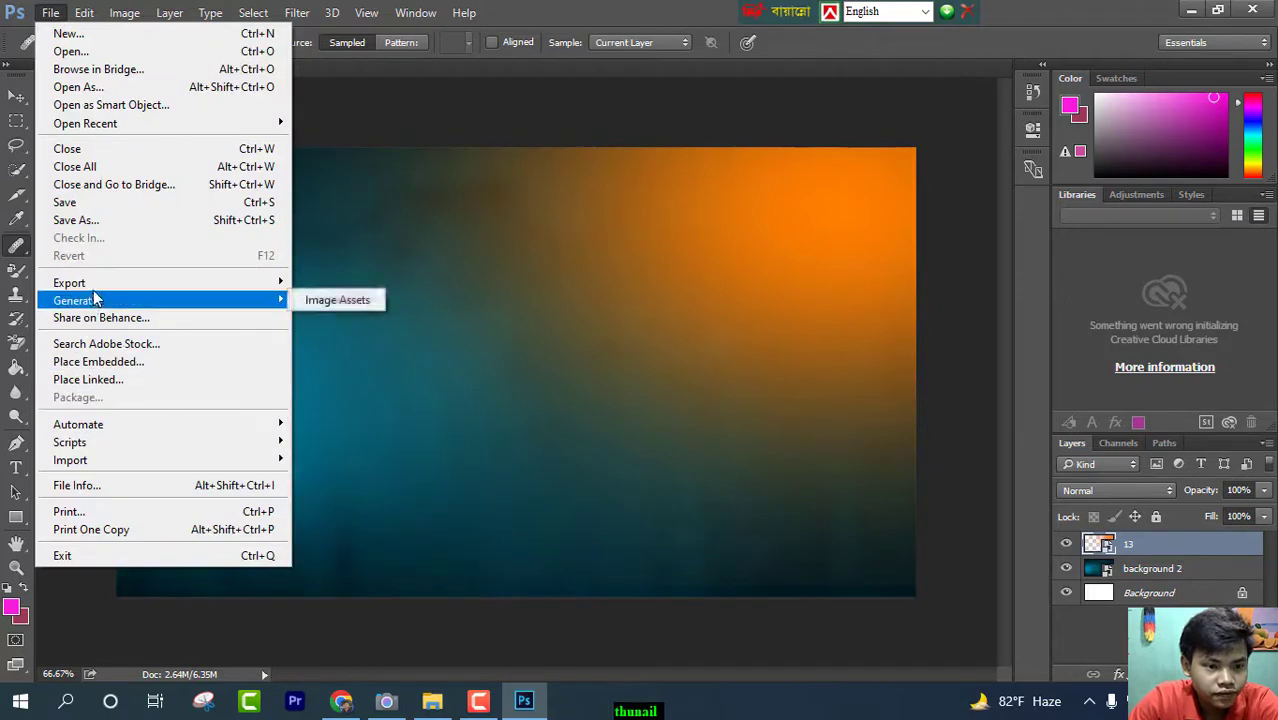
click(98, 361)
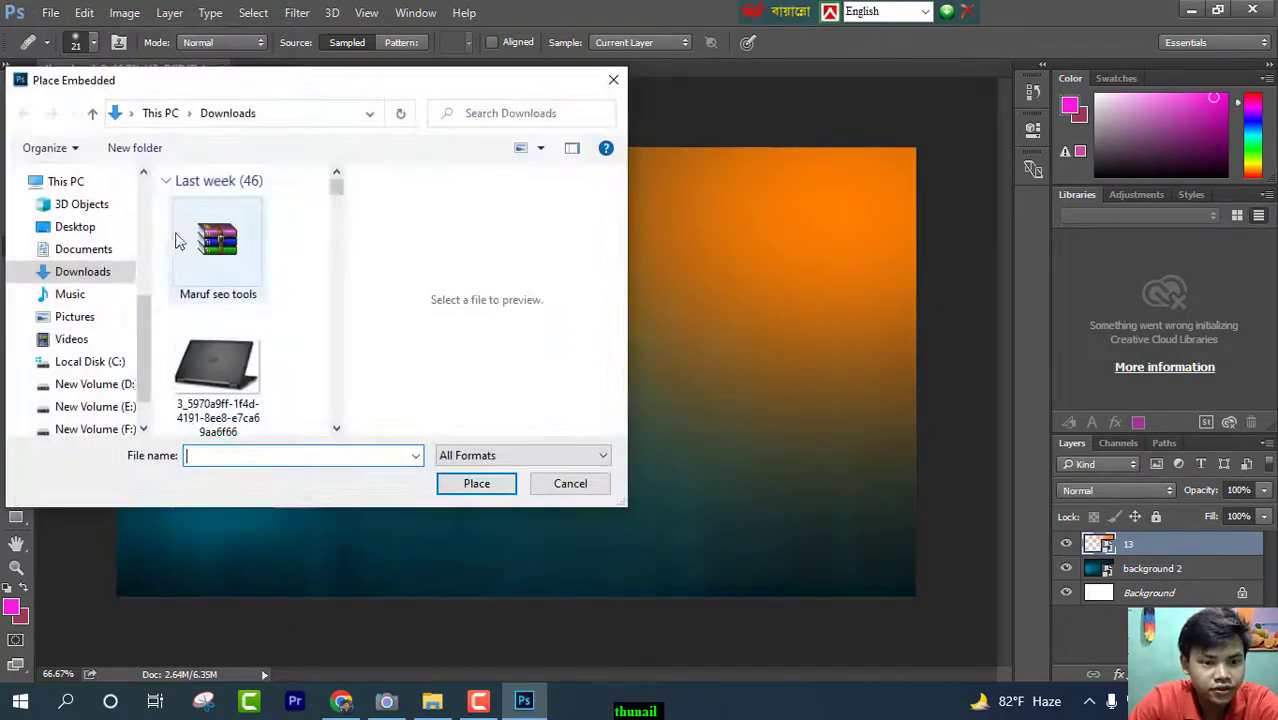
scroll(237, 368, down, 6)
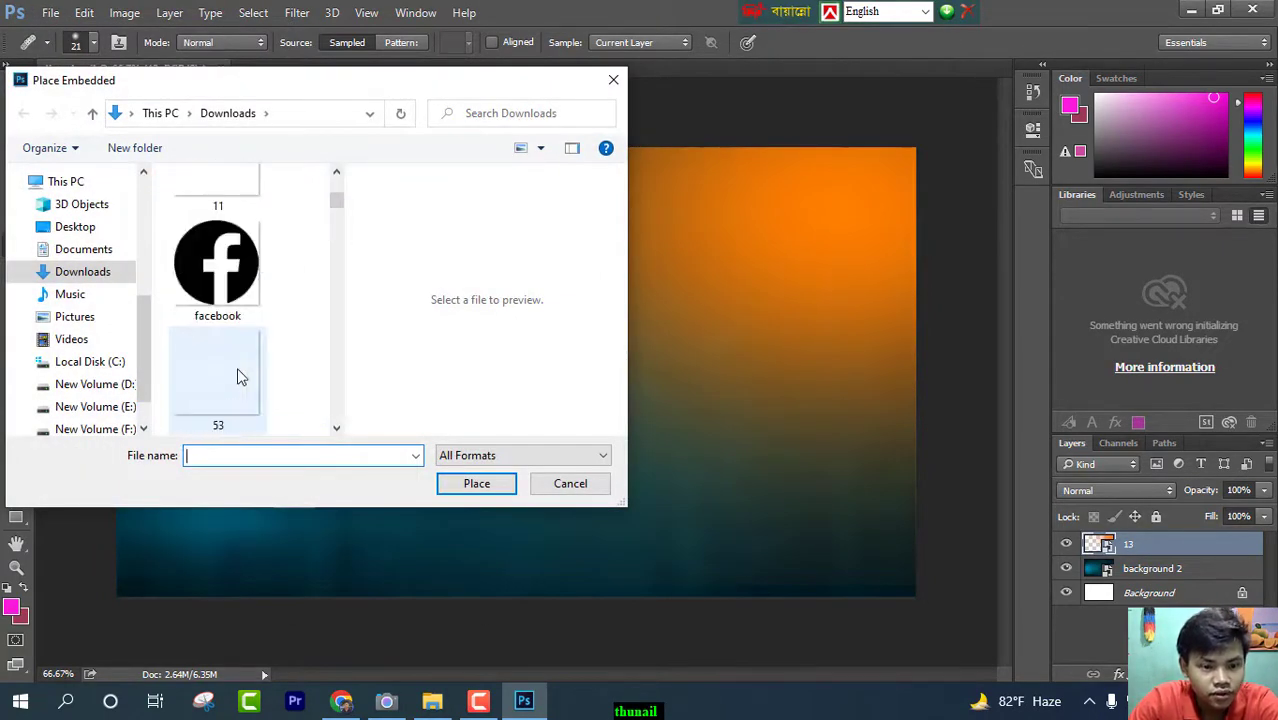
scroll(240, 377, down, 3)
scroll(240, 377, up, 4)
scroll(240, 377, down, 4)
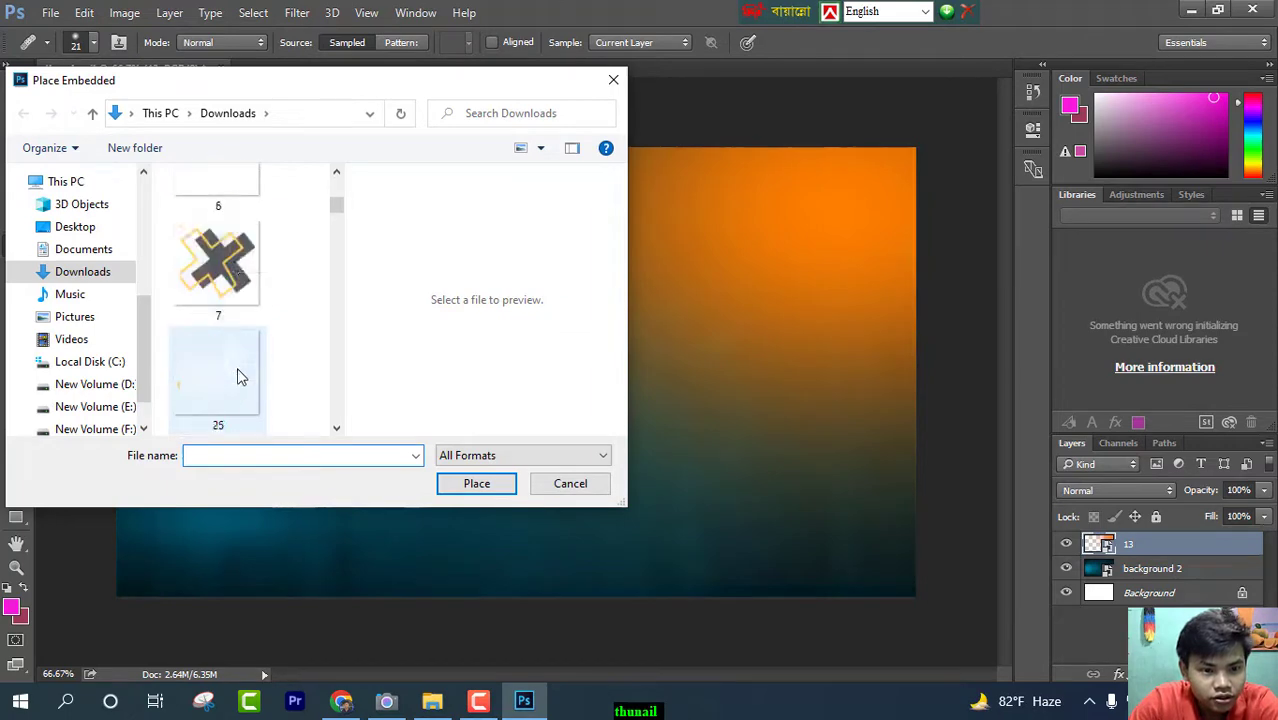
scroll(240, 377, down, 8)
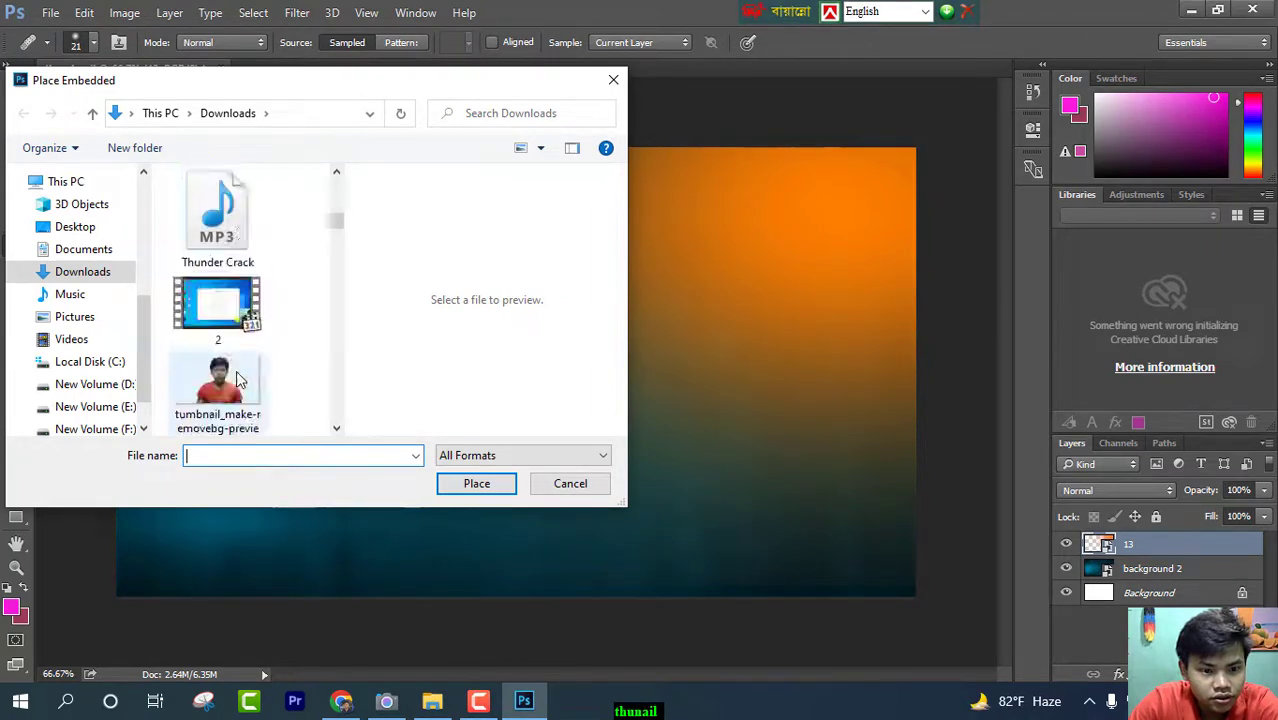
scroll(237, 378, up, 8)
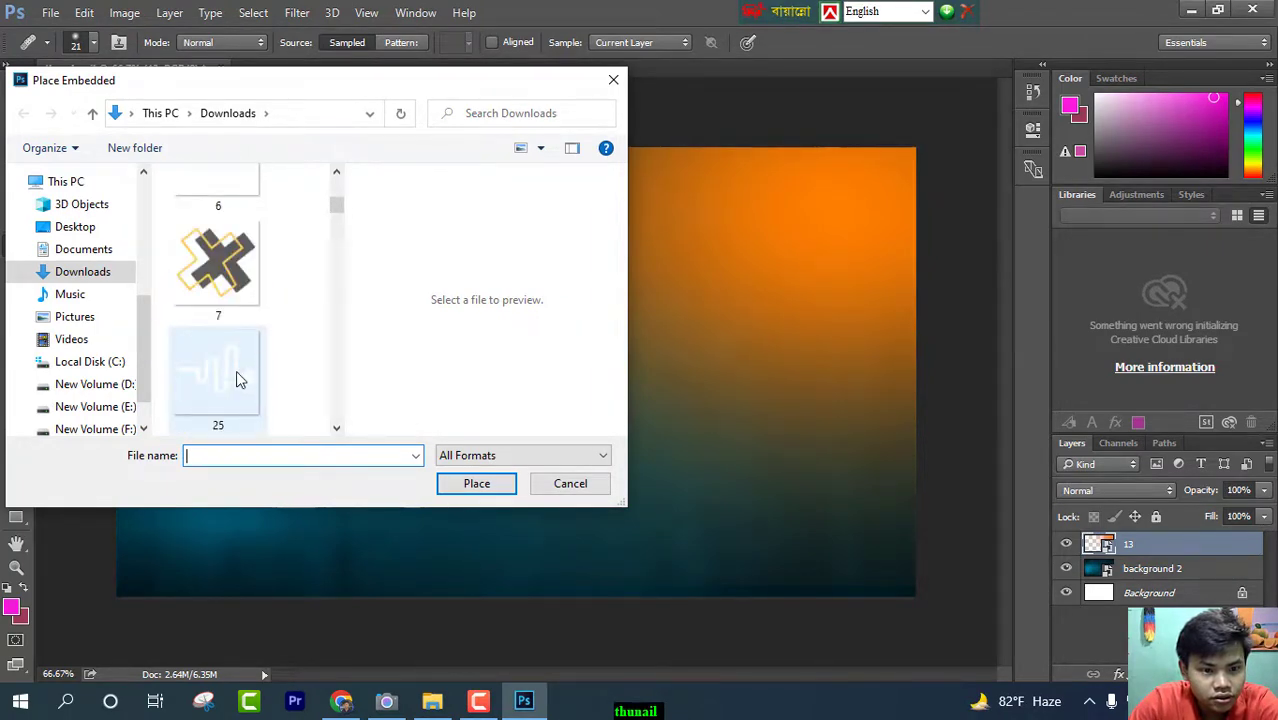
scroll(240, 378, down, 3)
scroll(235, 378, down, 2)
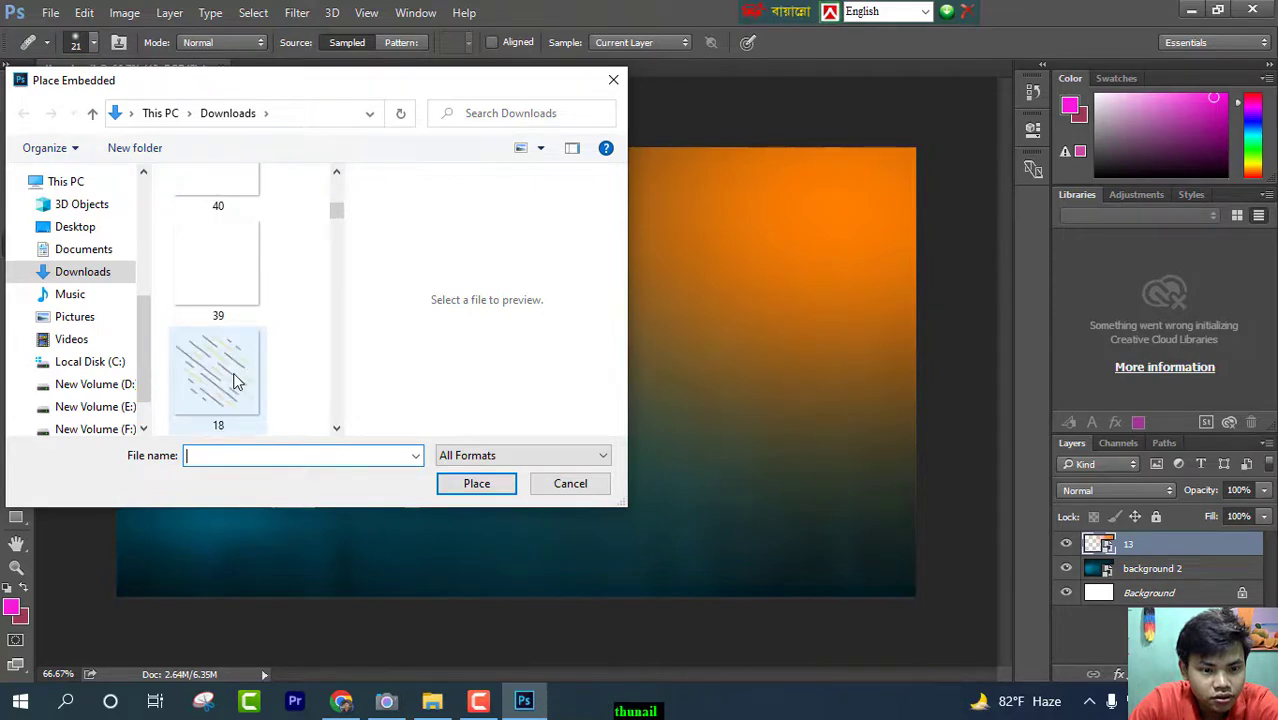
click(213, 333)
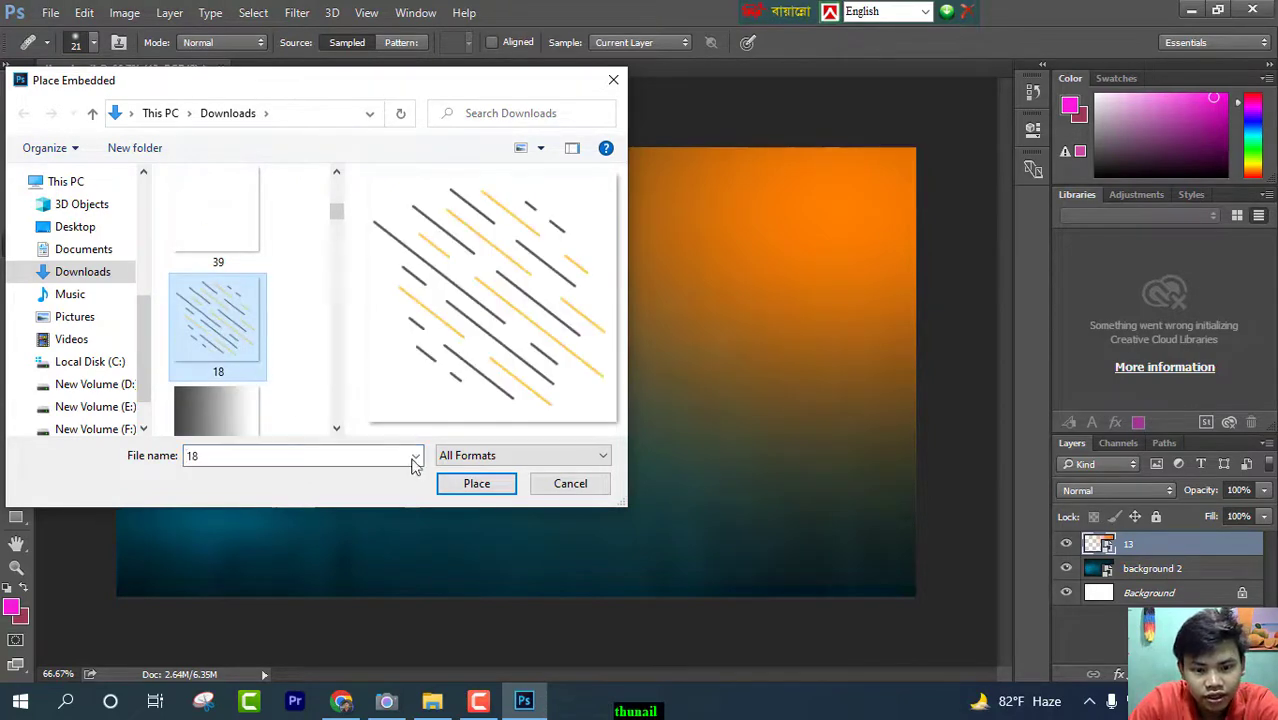
click(474, 483)
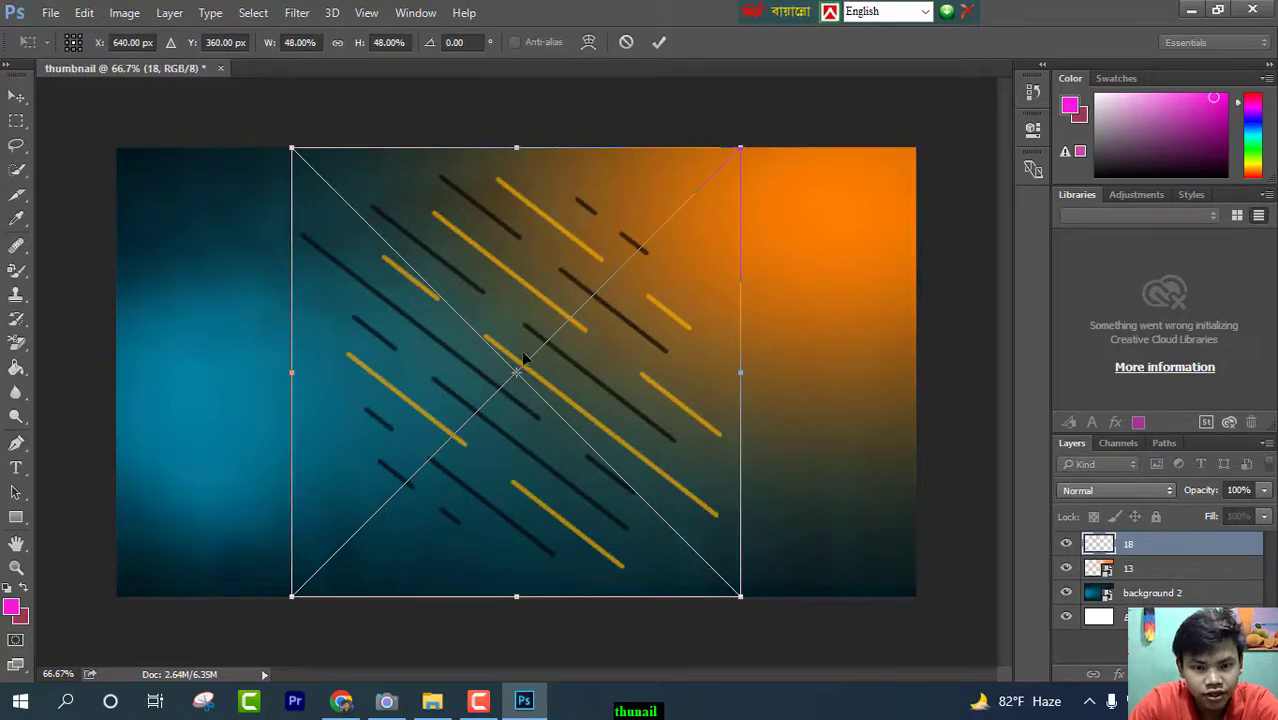
- Shrink the diagonal lines to about 20.5% width and 22.1% height, rotate them horizontal in the canvas's lower-left corner, and commit the placement
drag(522, 357, 370, 366)
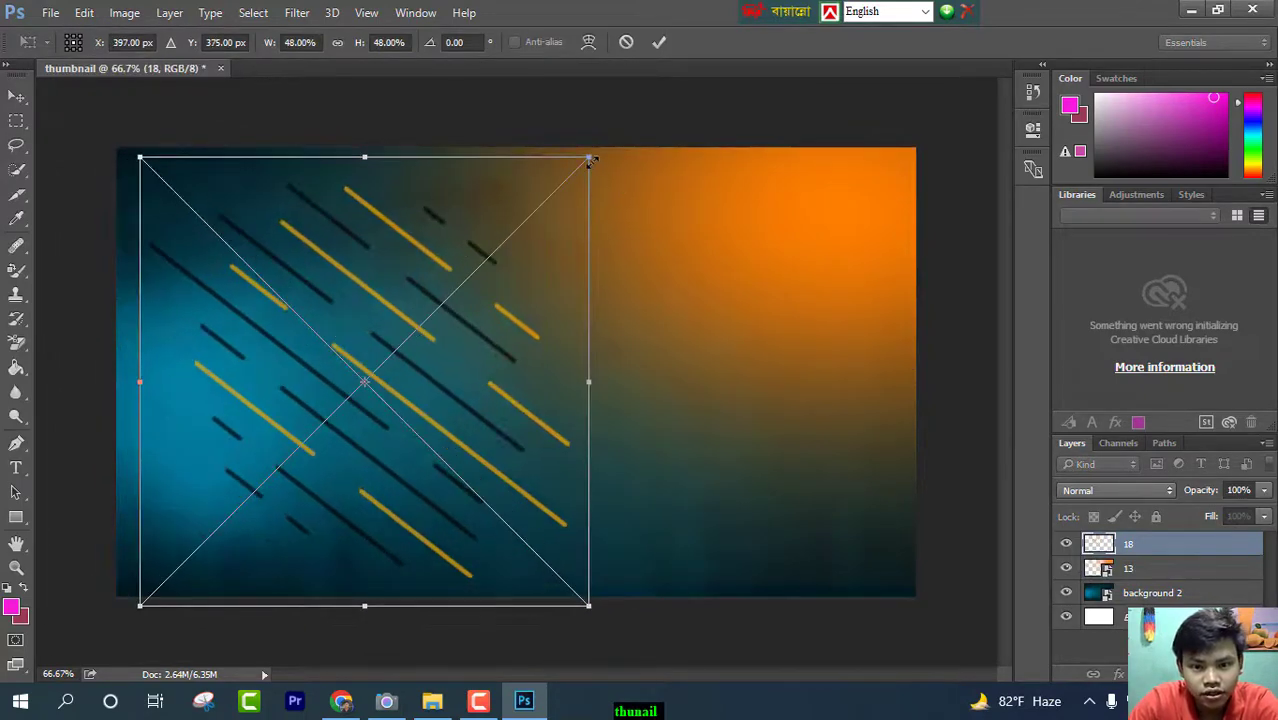
drag(589, 157, 331, 399)
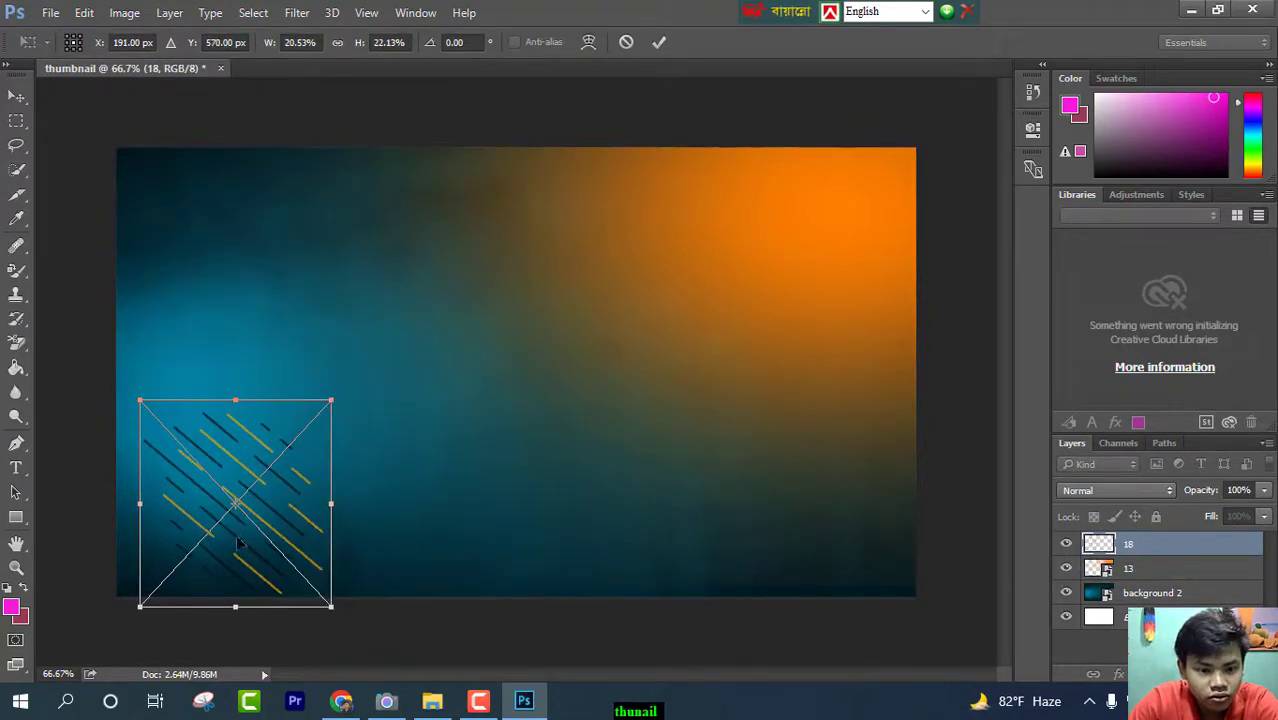
drag(264, 432, 217, 470)
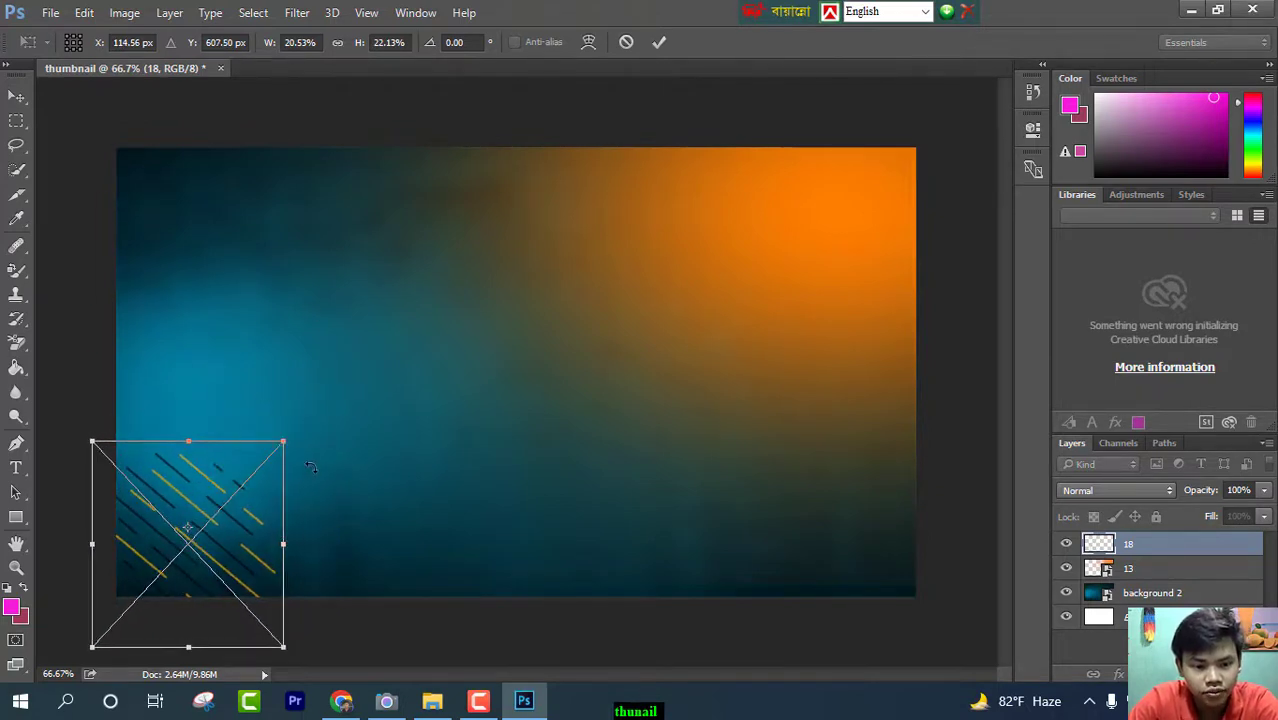
drag(297, 388, 214, 386)
click(661, 45)
key(j)
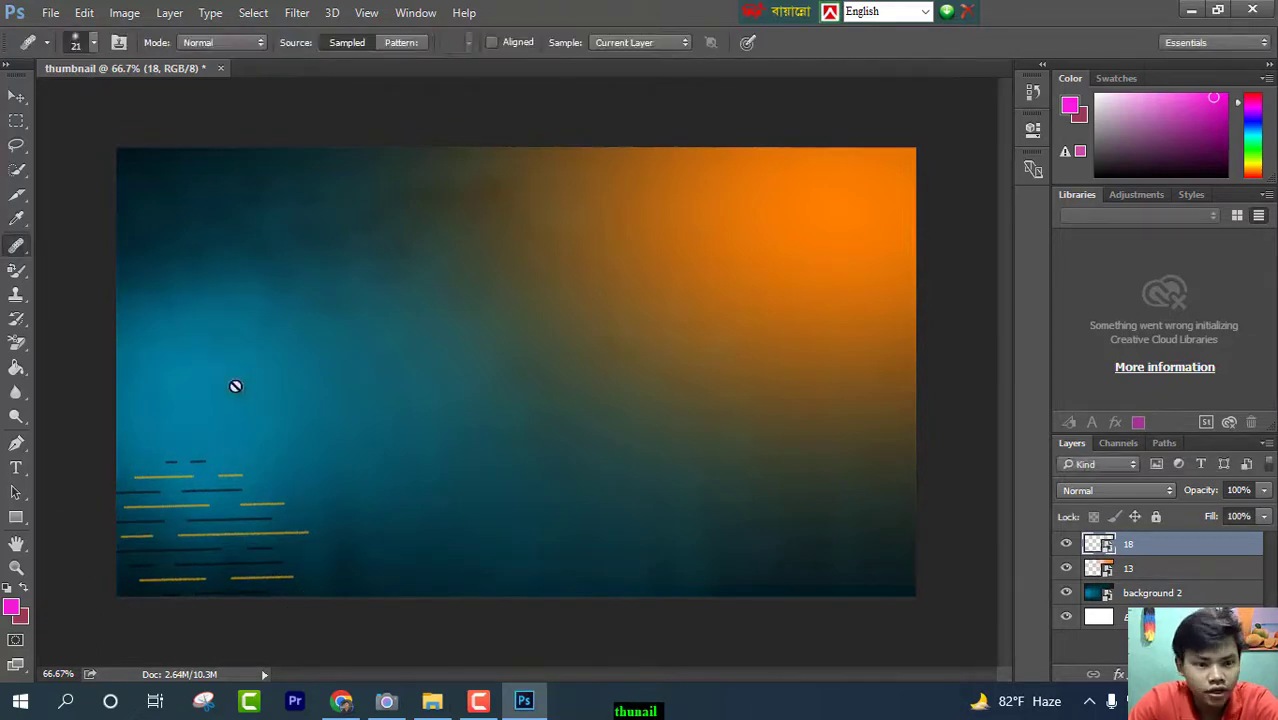
- Place the photo "IMG_7926" from the Desktop folder "Tumbnail all" as an embedded layer above the lines
click(50, 12)
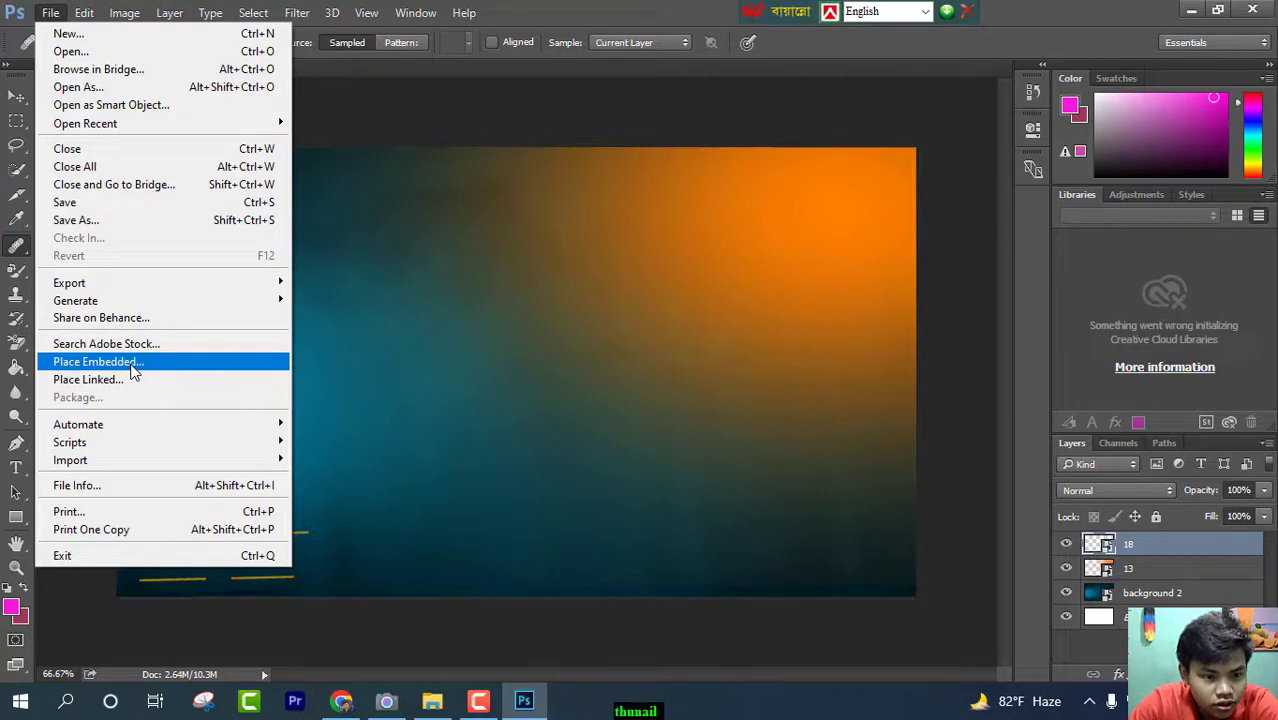
click(130, 362)
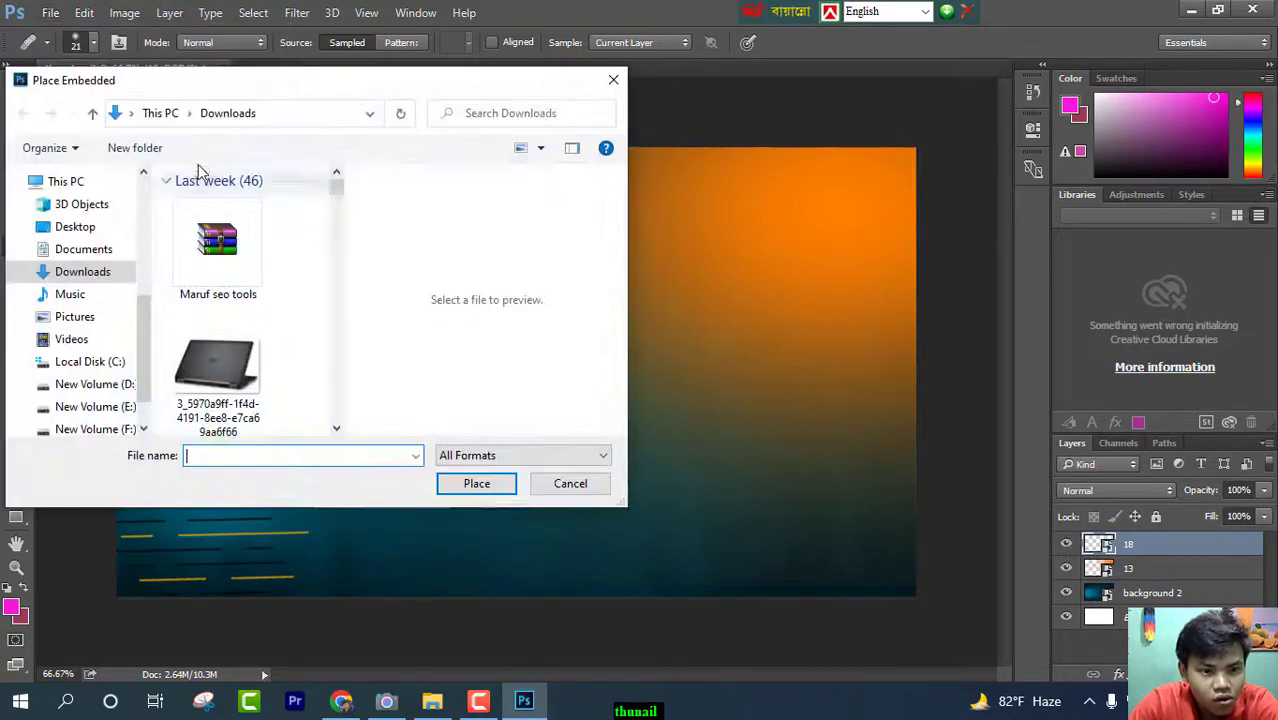
scroll(210, 250, down, 5)
scroll(88, 378, down, 2)
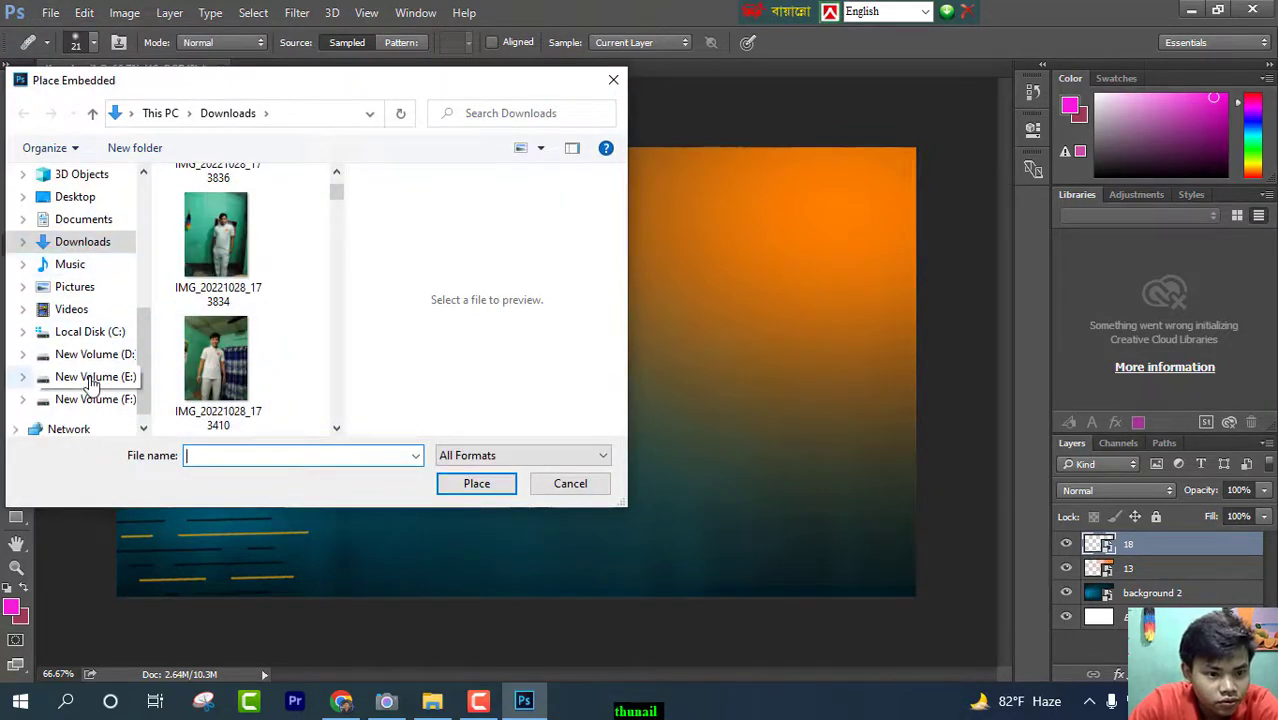
scroll(88, 378, up, 4)
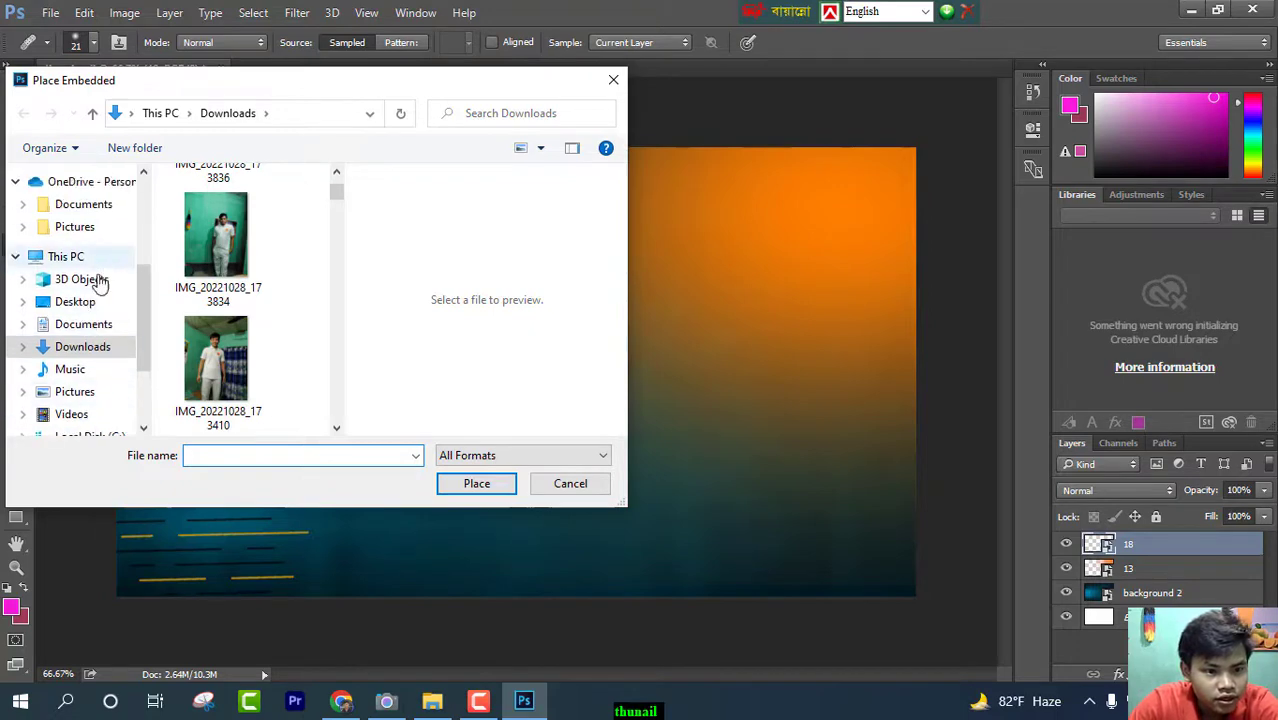
click(90, 301)
scroll(270, 340, down, 4)
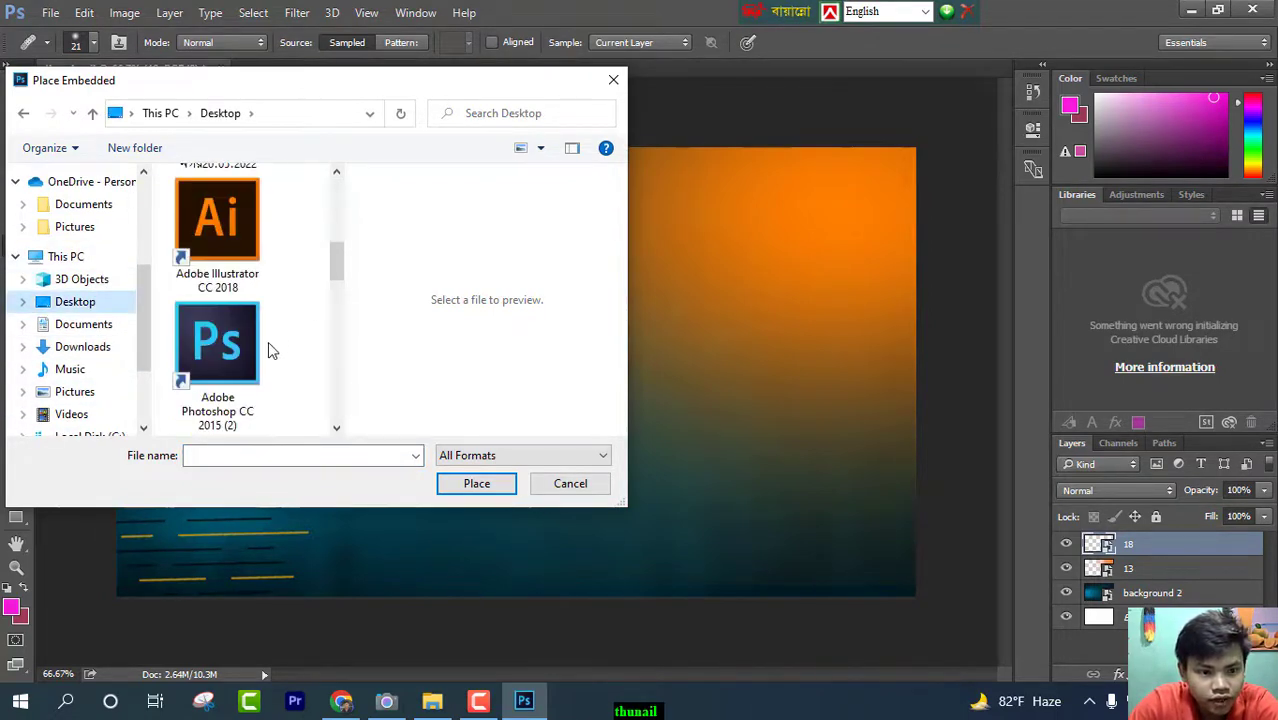
scroll(252, 221, up, 3)
click(225, 340)
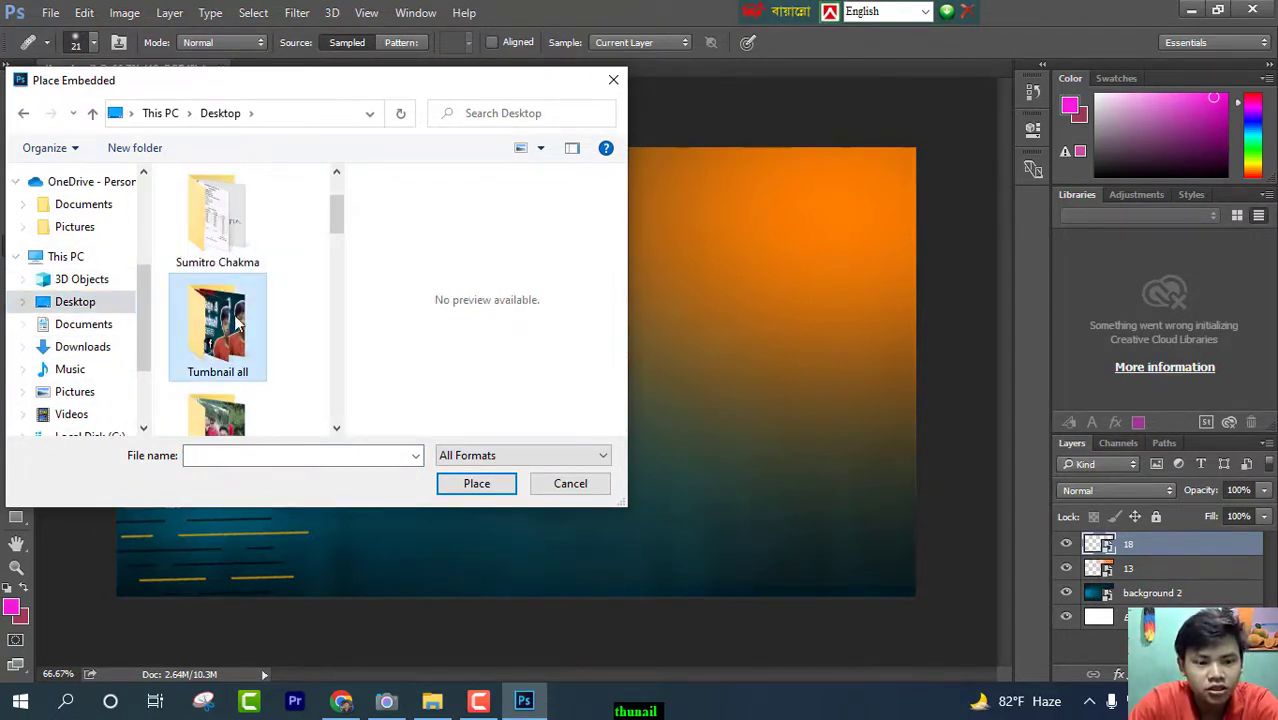
double_click(225, 338)
scroll(300, 332, down, 1)
scroll(285, 348, down, 1)
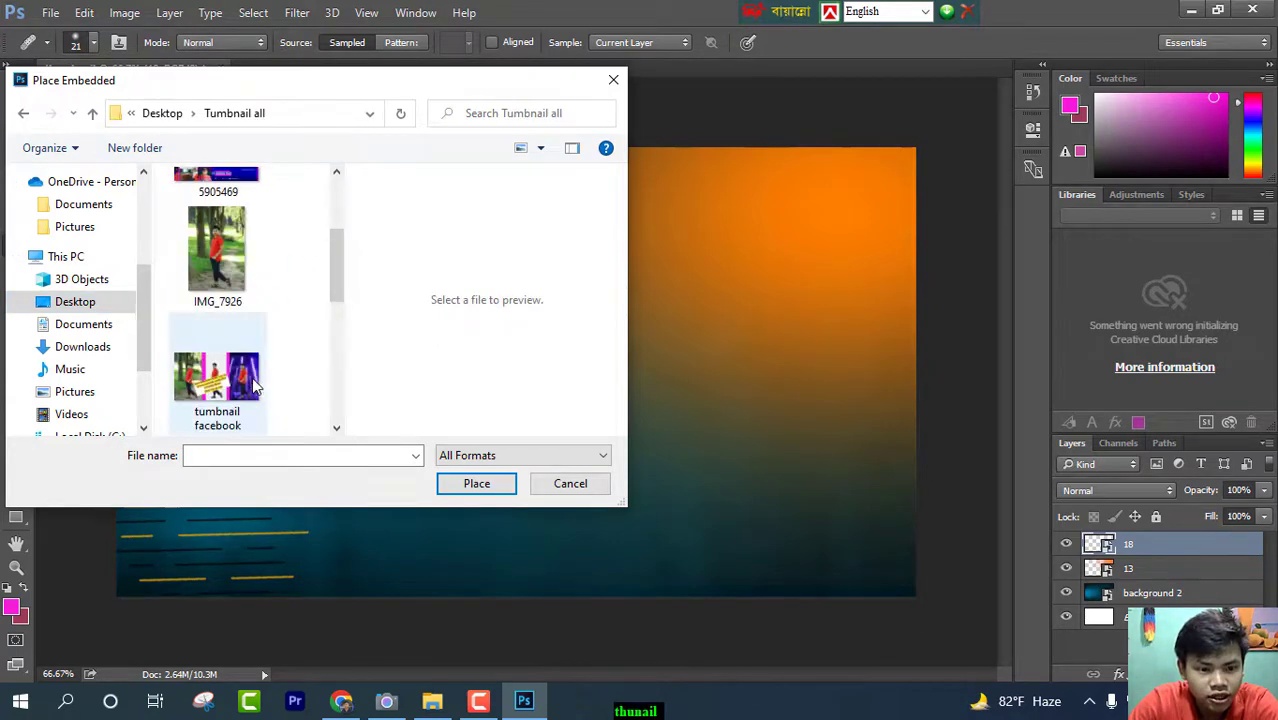
click(229, 241)
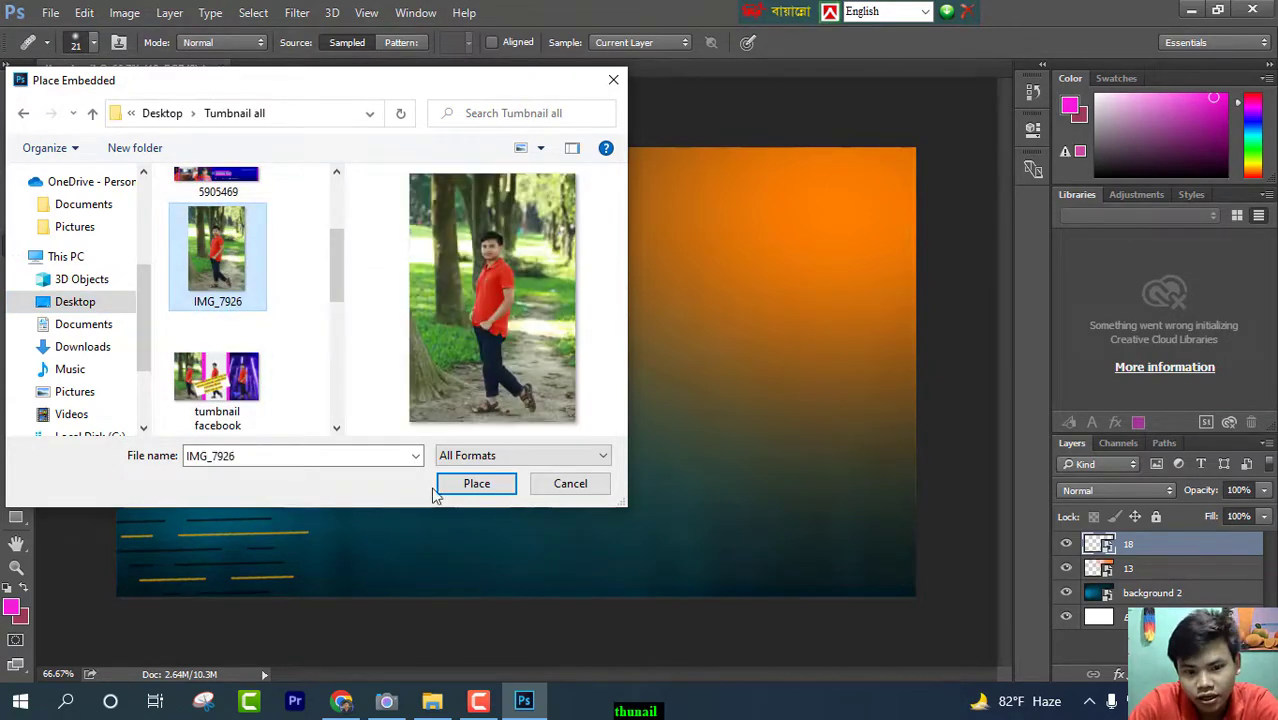
click(472, 485)
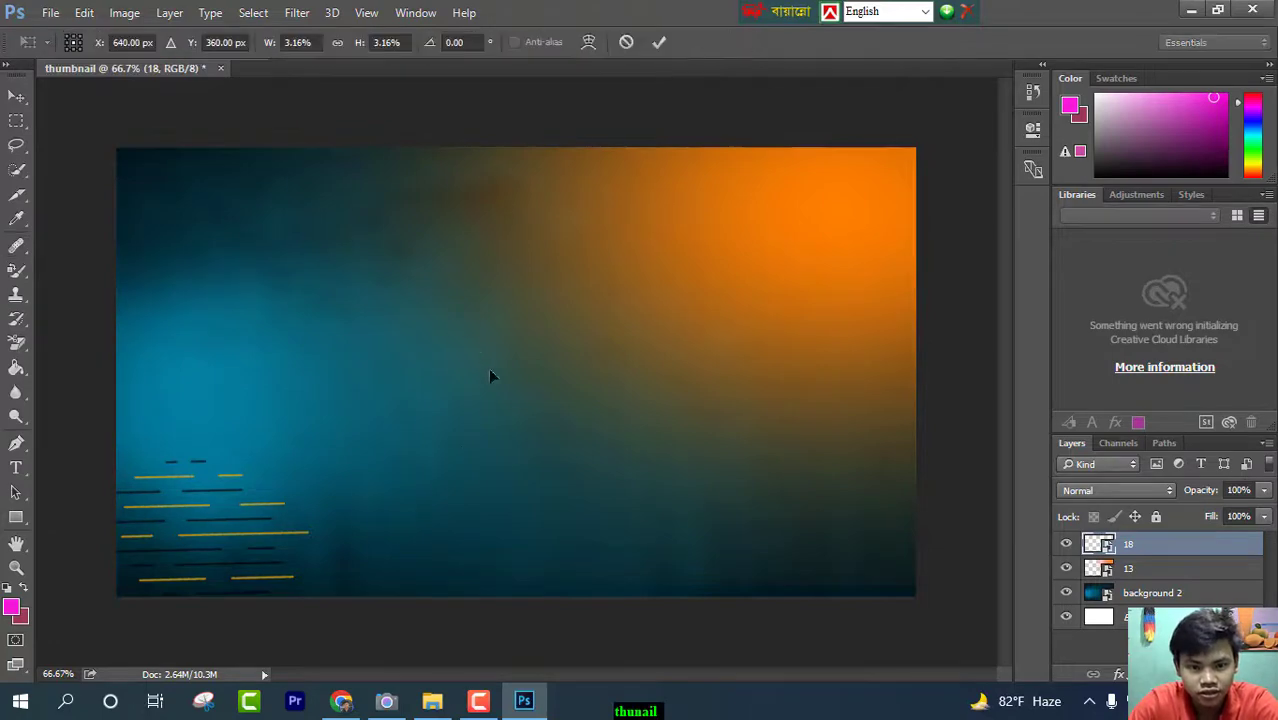
- Move the placed portrait photo against the canvas's right edge at its full height and commit the placement
drag(548, 396, 800, 397)
click(658, 42)
key(j)
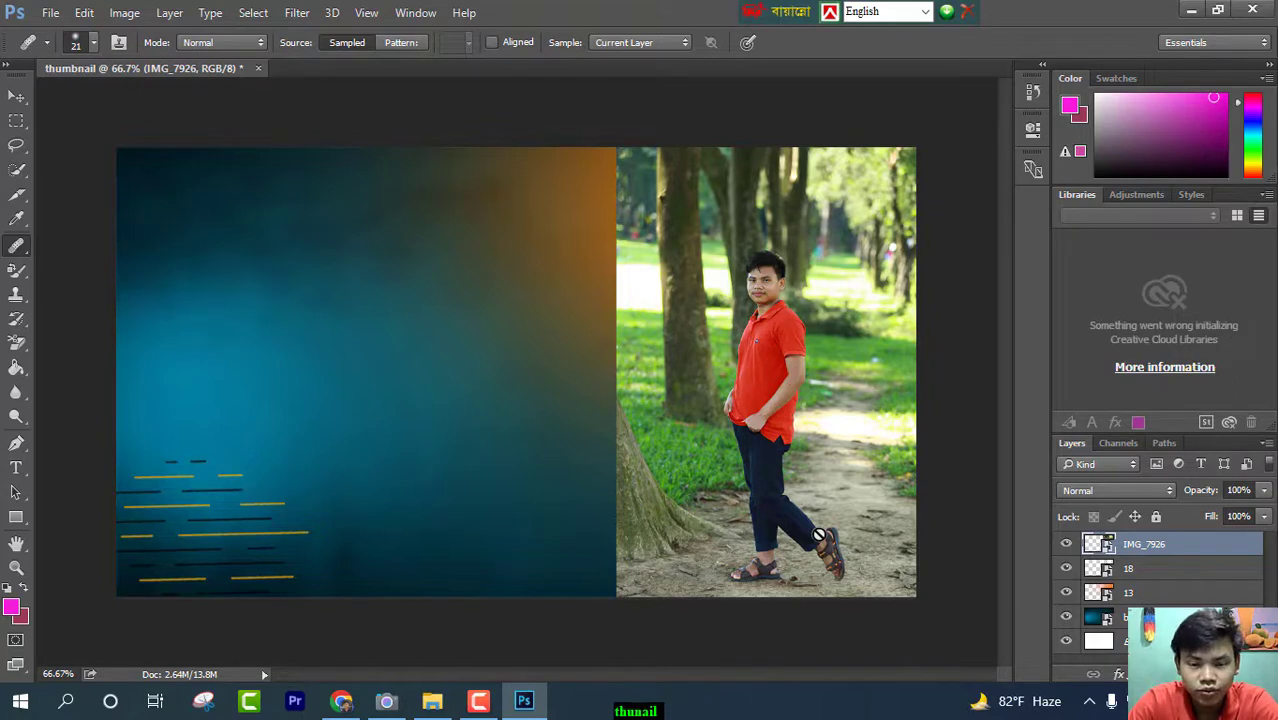
- Browse the "Tumbnail all", Pictures, Downloads and New Volume (E:) folders for another image to embed, and close the file chooser without placing anything
click(50, 12)
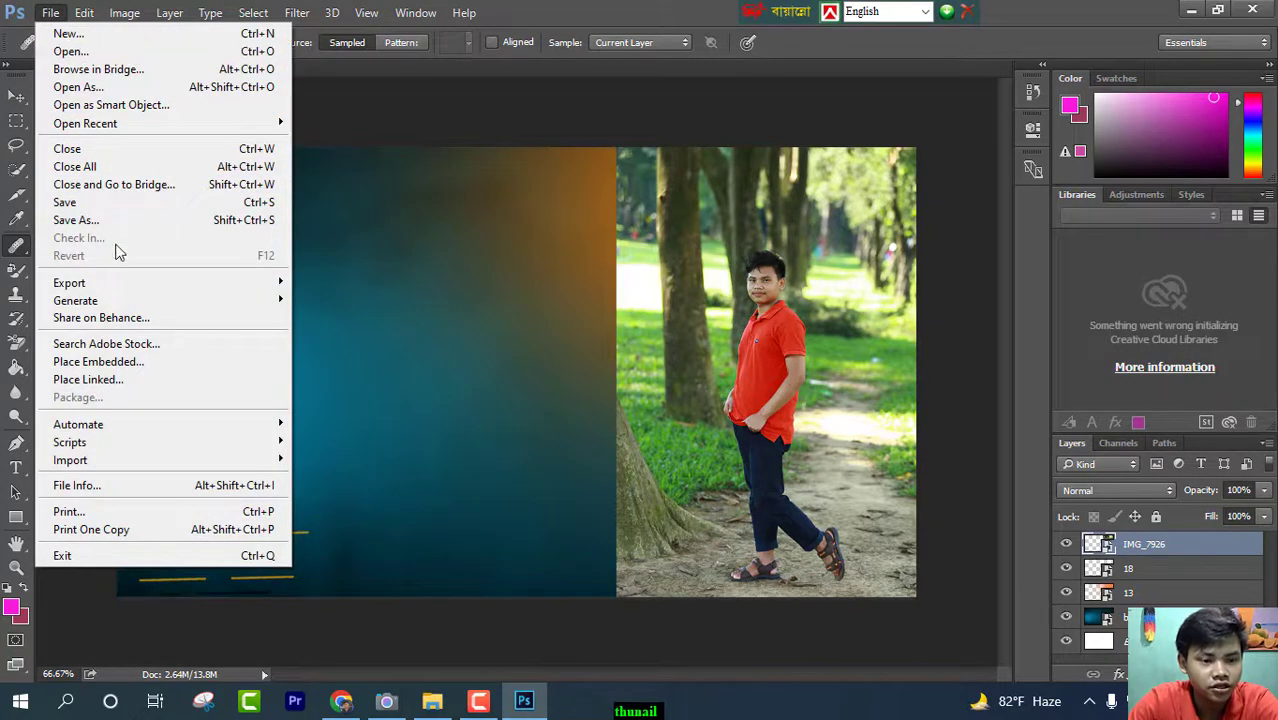
click(140, 361)
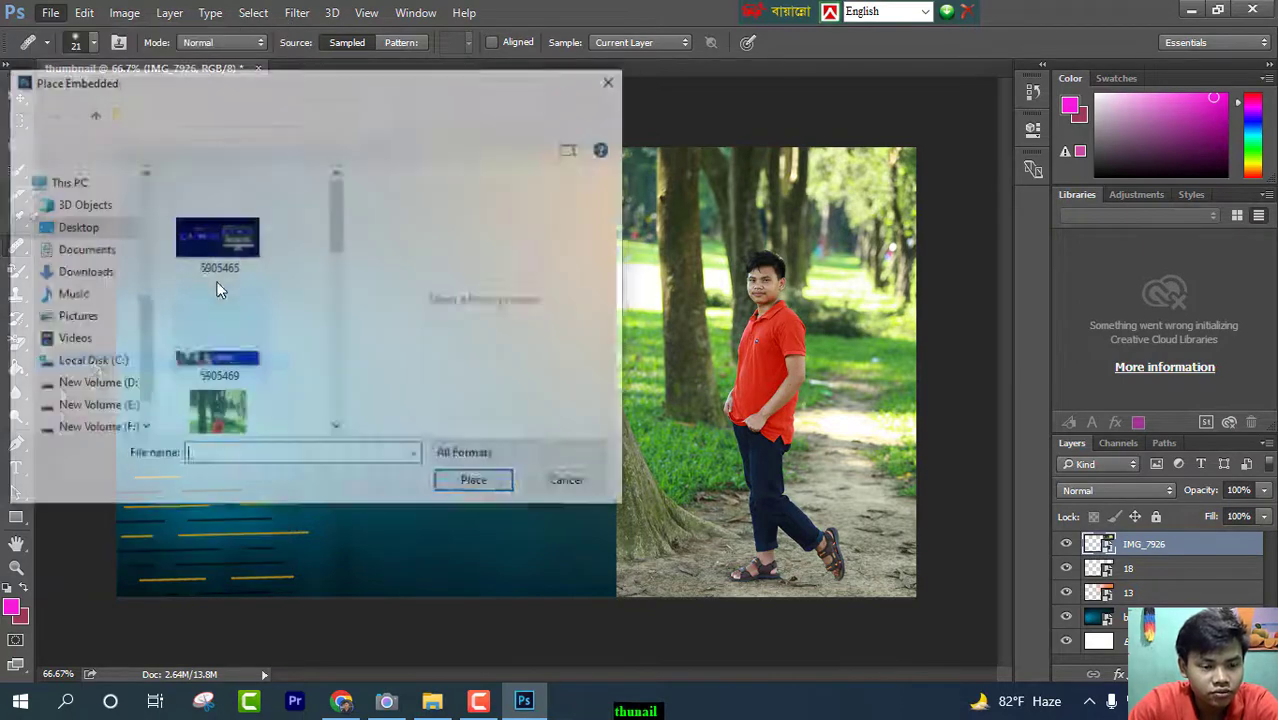
scroll(230, 350, down, 5)
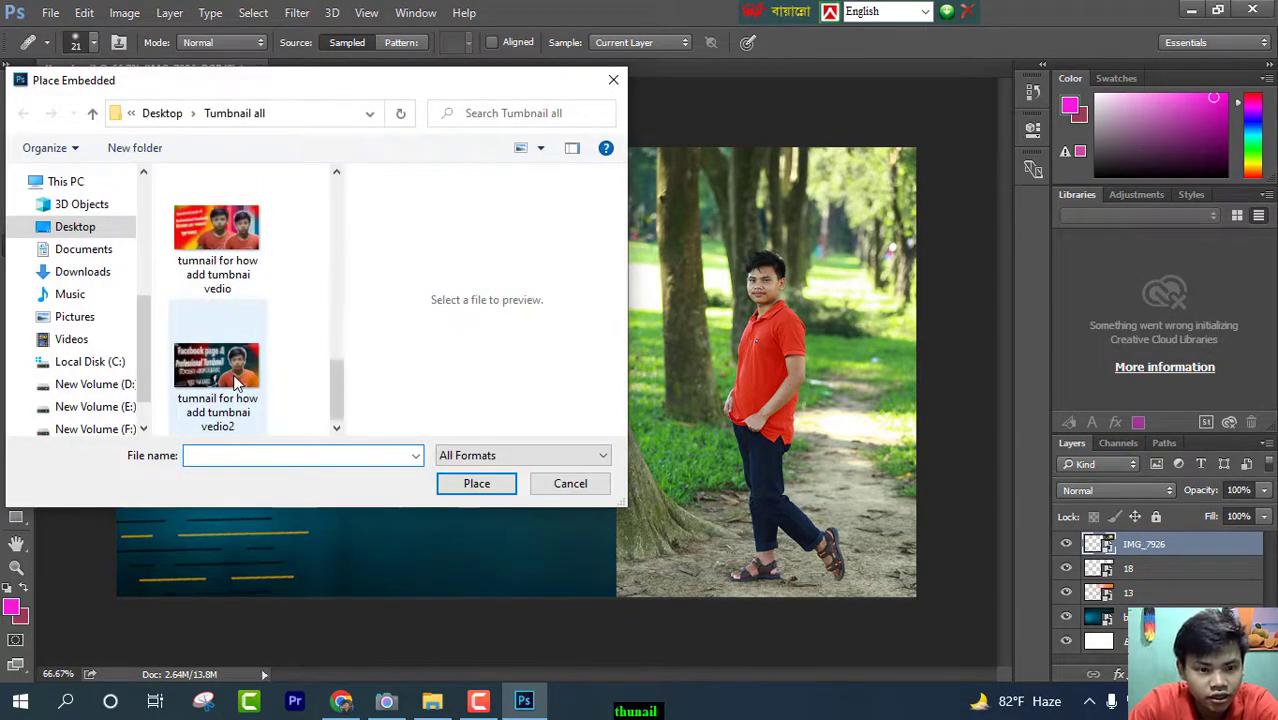
scroll(238, 372, up, 5)
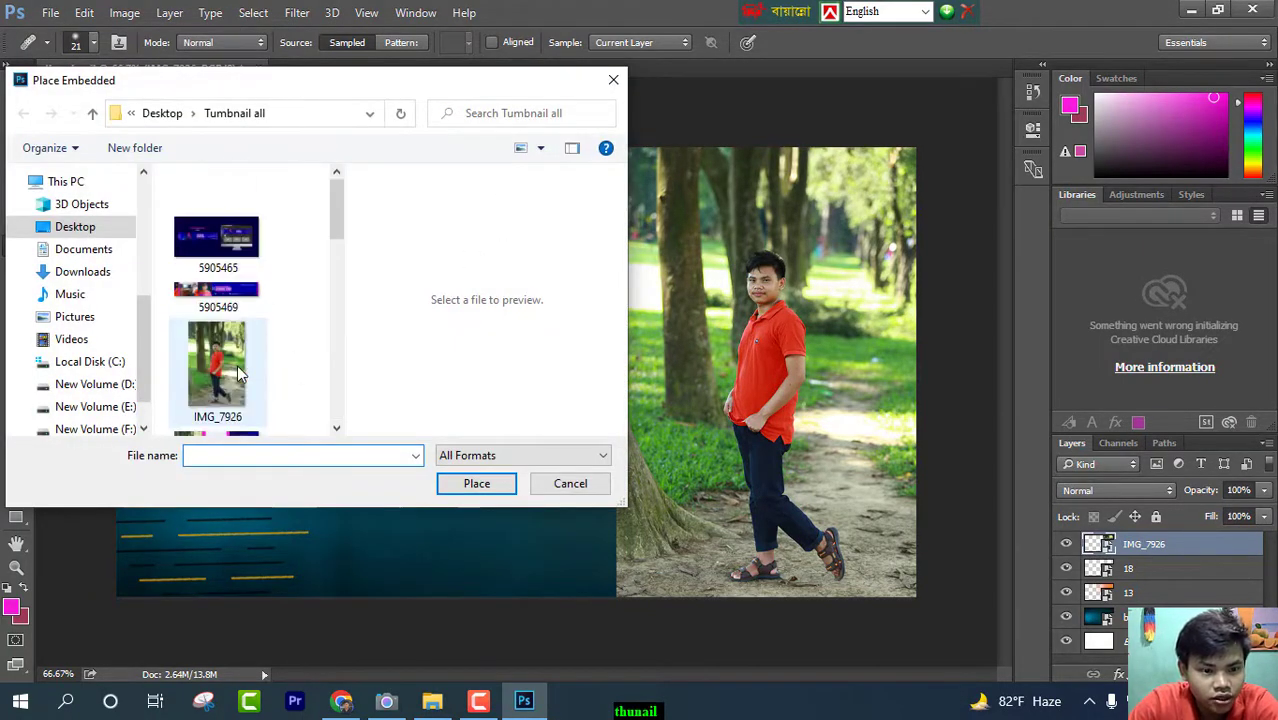
click(82, 318)
click(282, 205)
scroll(251, 280, down, 10)
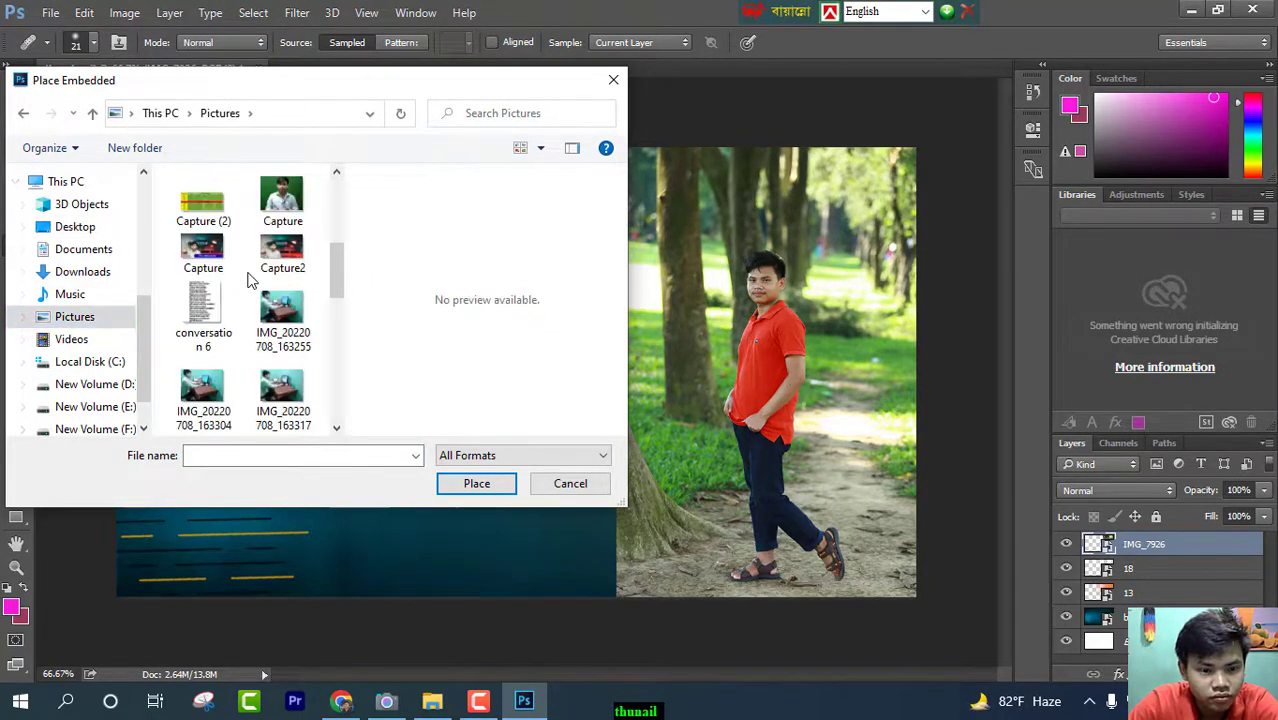
click(90, 273)
scroll(250, 372, down, 10)
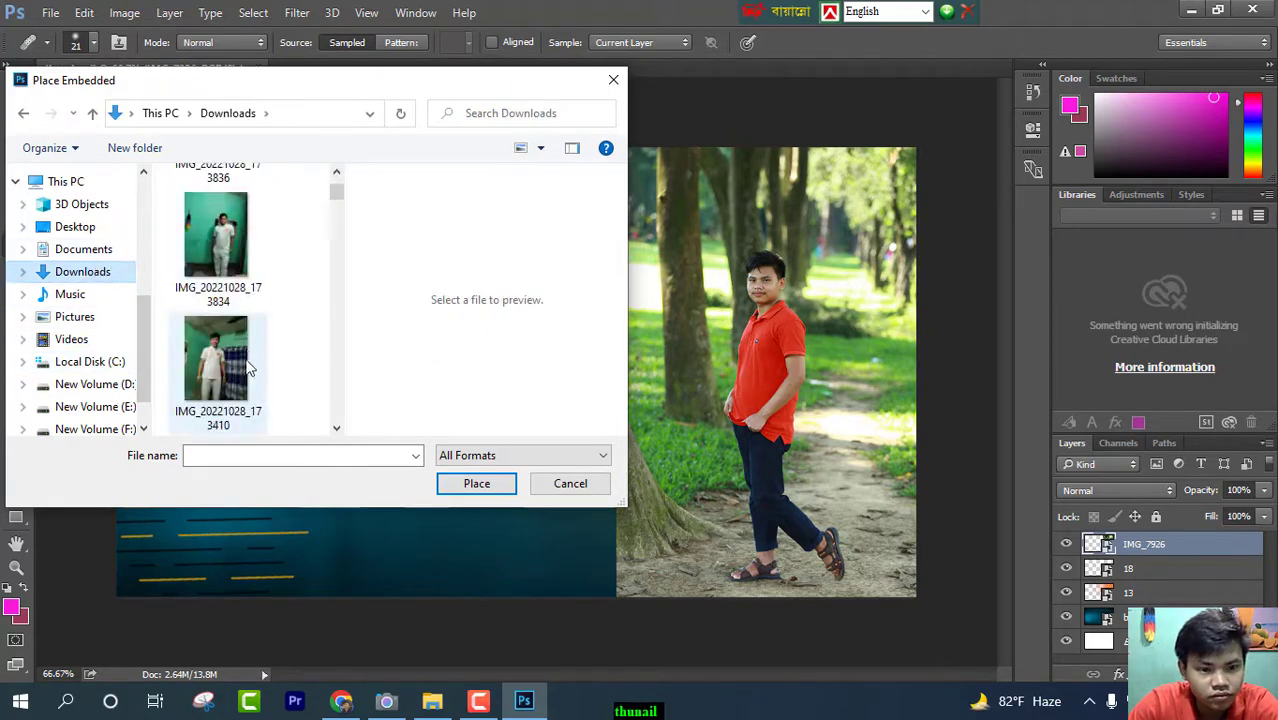
scroll(250, 372, down, 10)
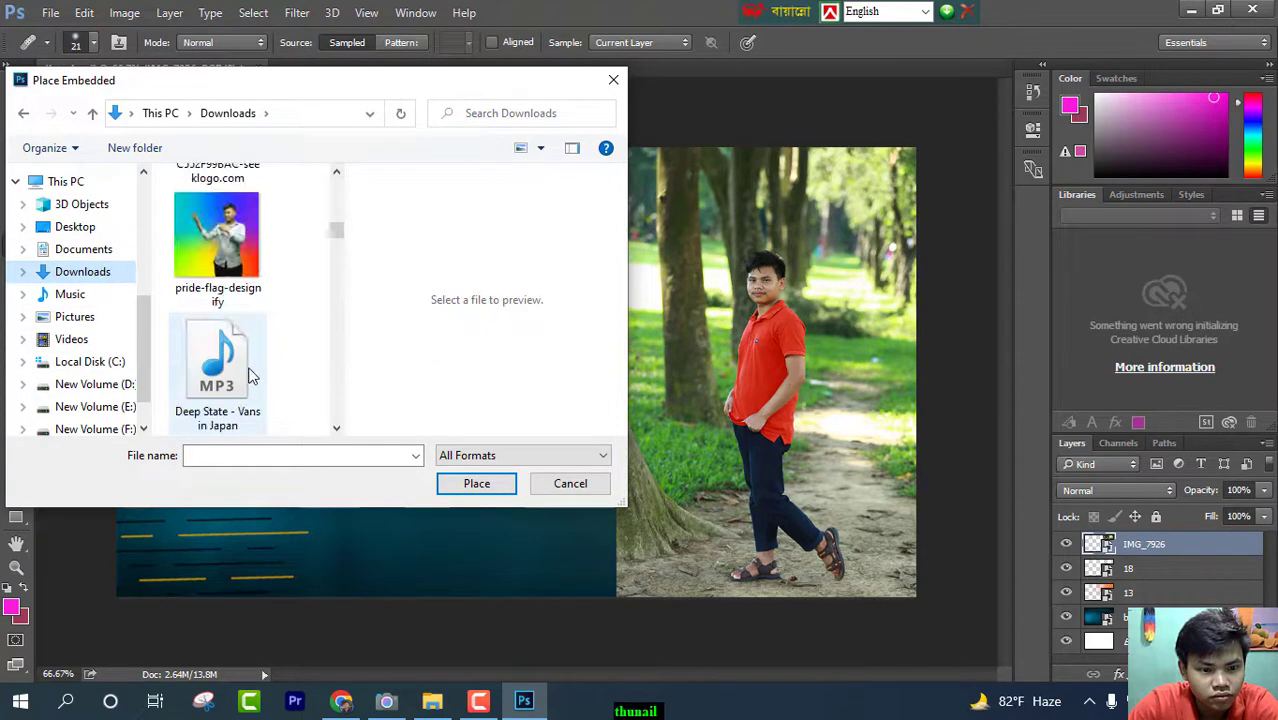
scroll(250, 372, down, 10)
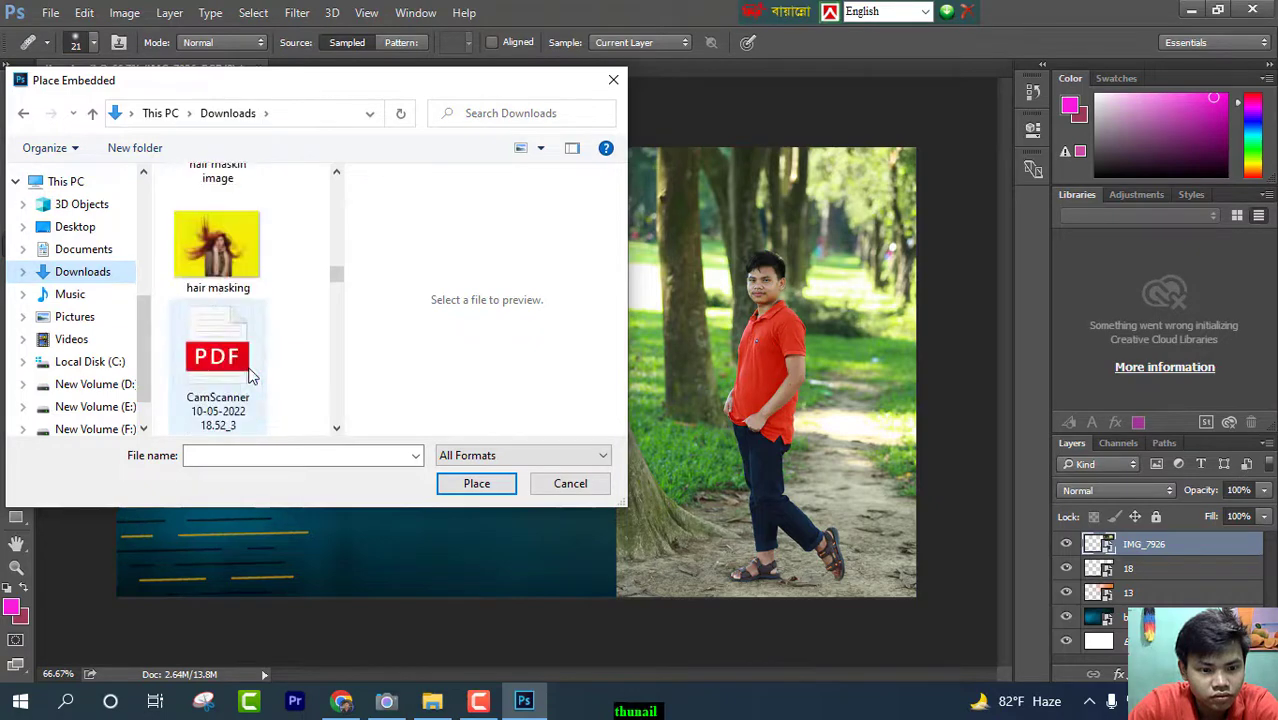
scroll(250, 375, down, 10)
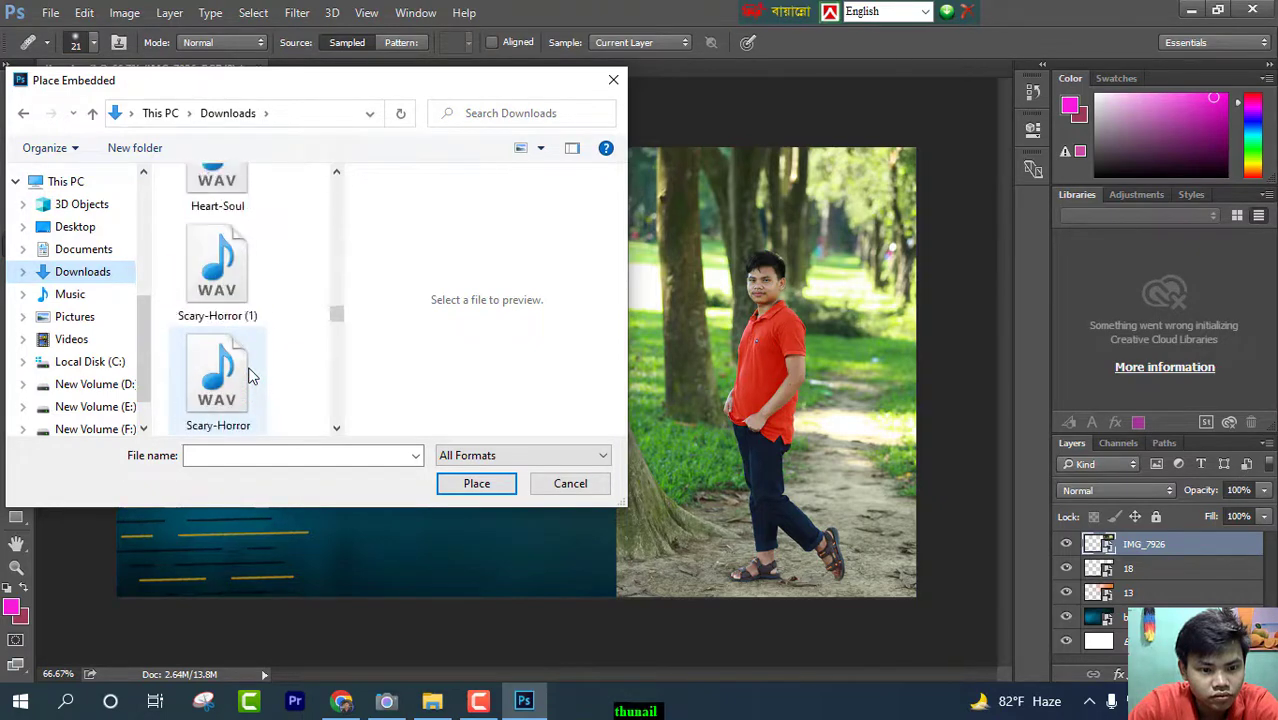
scroll(250, 375, down, 8)
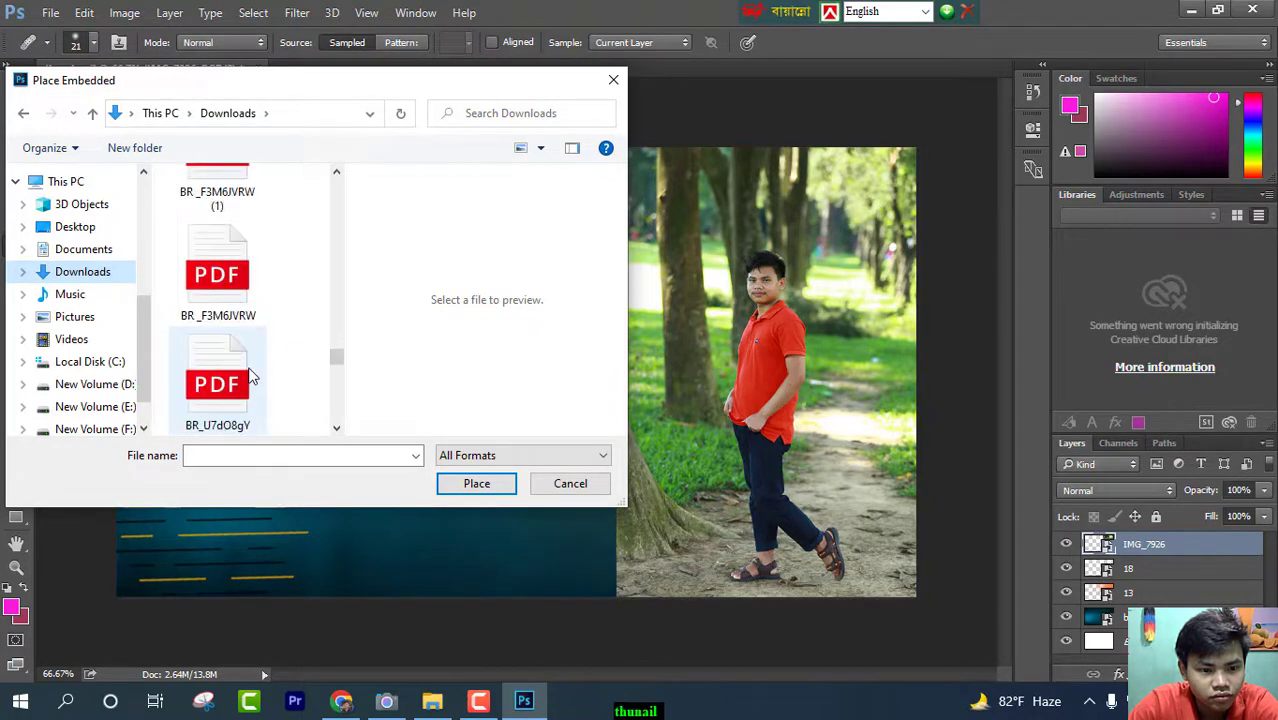
click(99, 318)
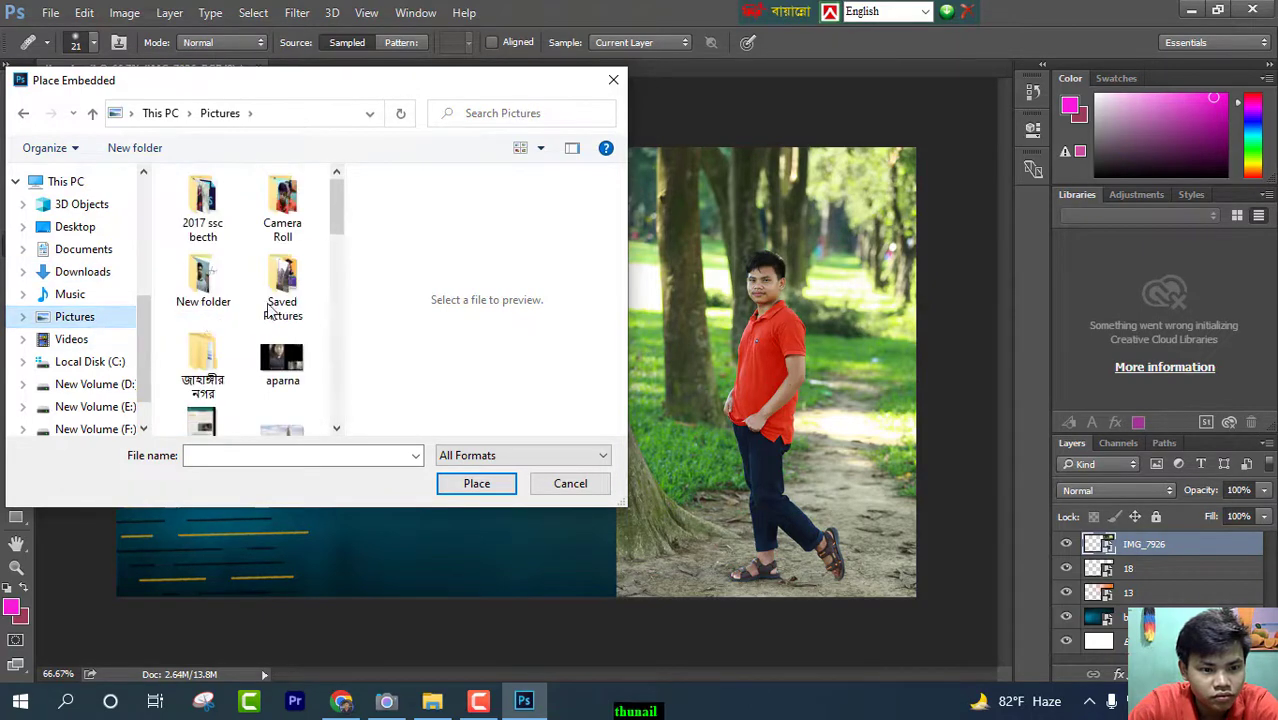
scroll(280, 300, down, 8)
scroll(260, 370, up, 3)
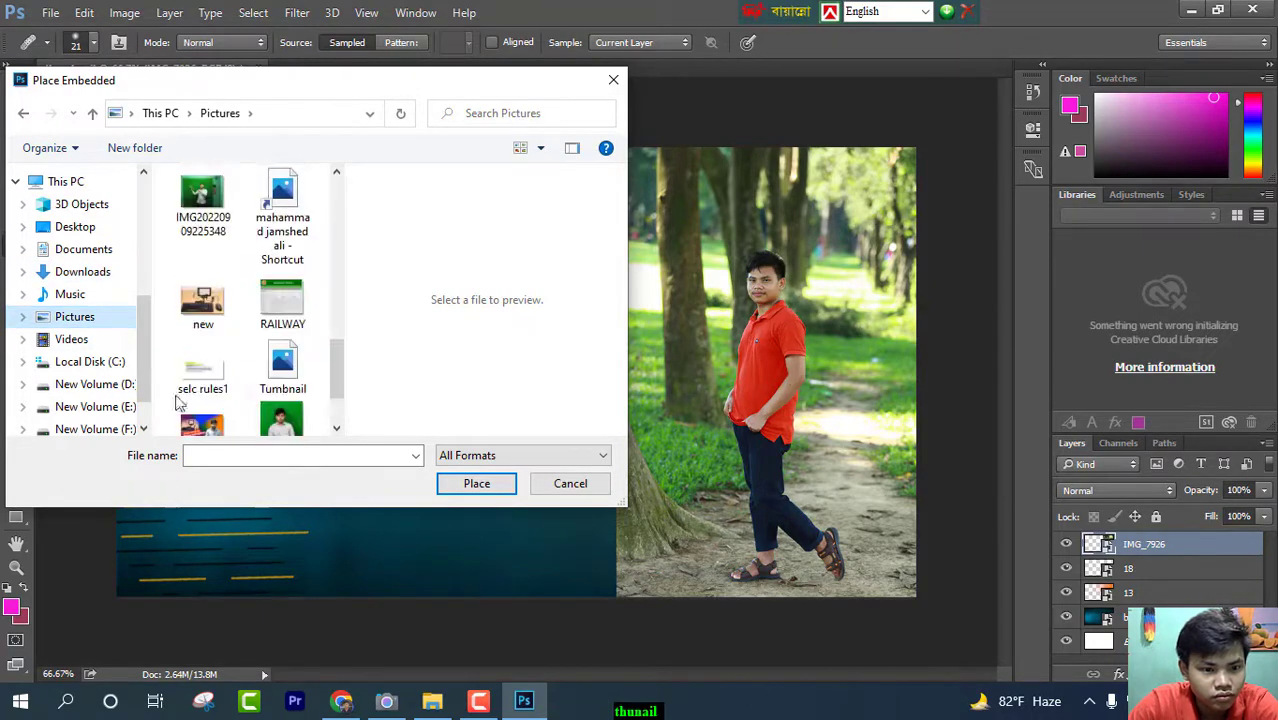
click(92, 405)
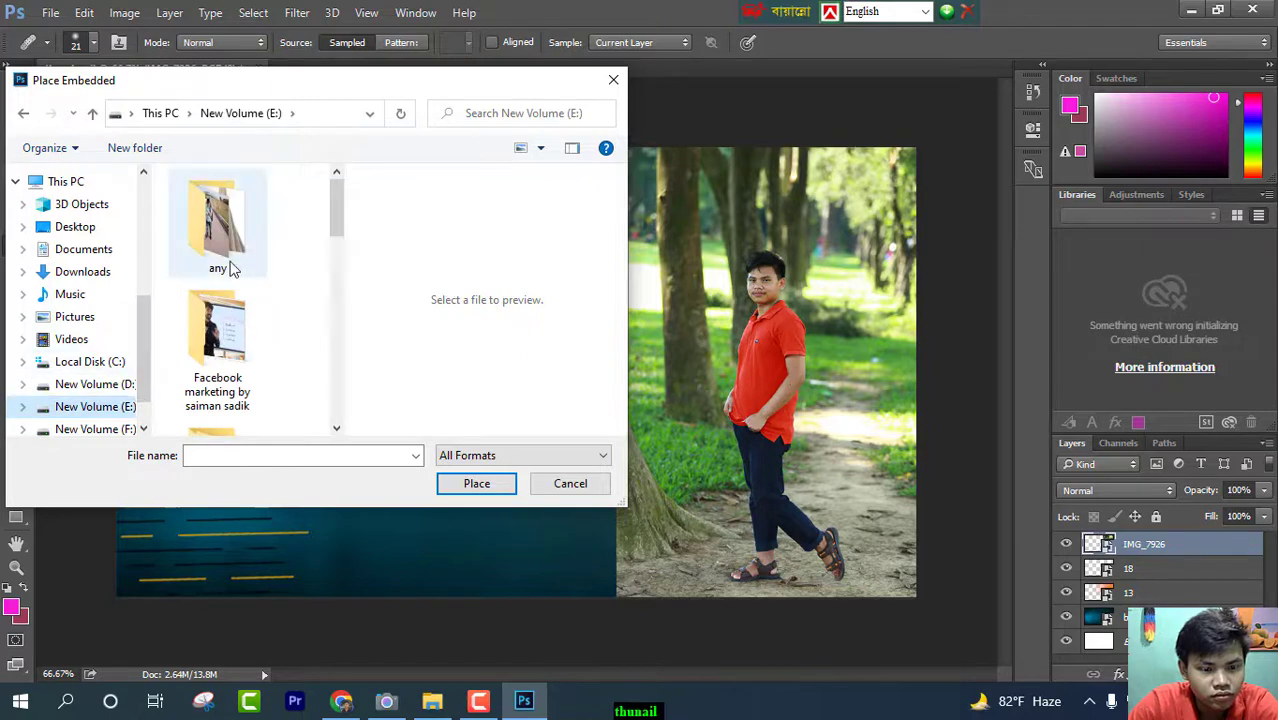
scroll(225, 300, down, 6)
scroll(225, 341, up, 2)
scroll(95, 340, up, 8)
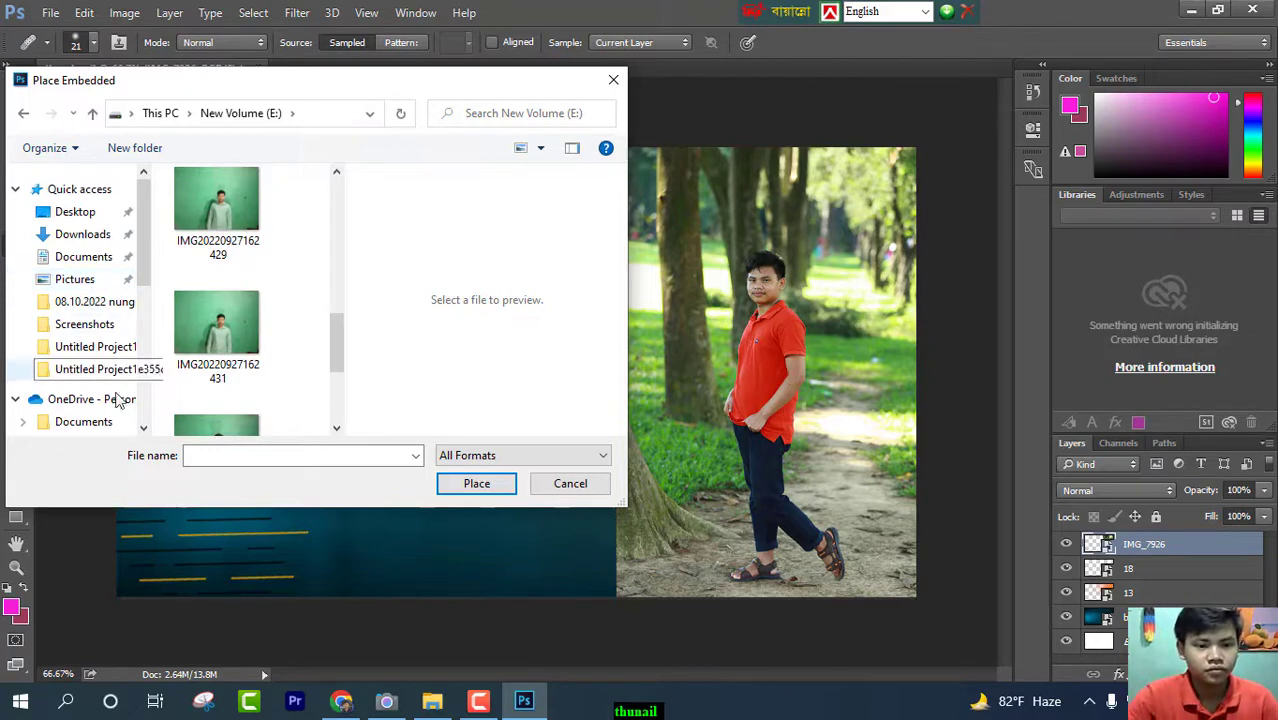
click(570, 484)
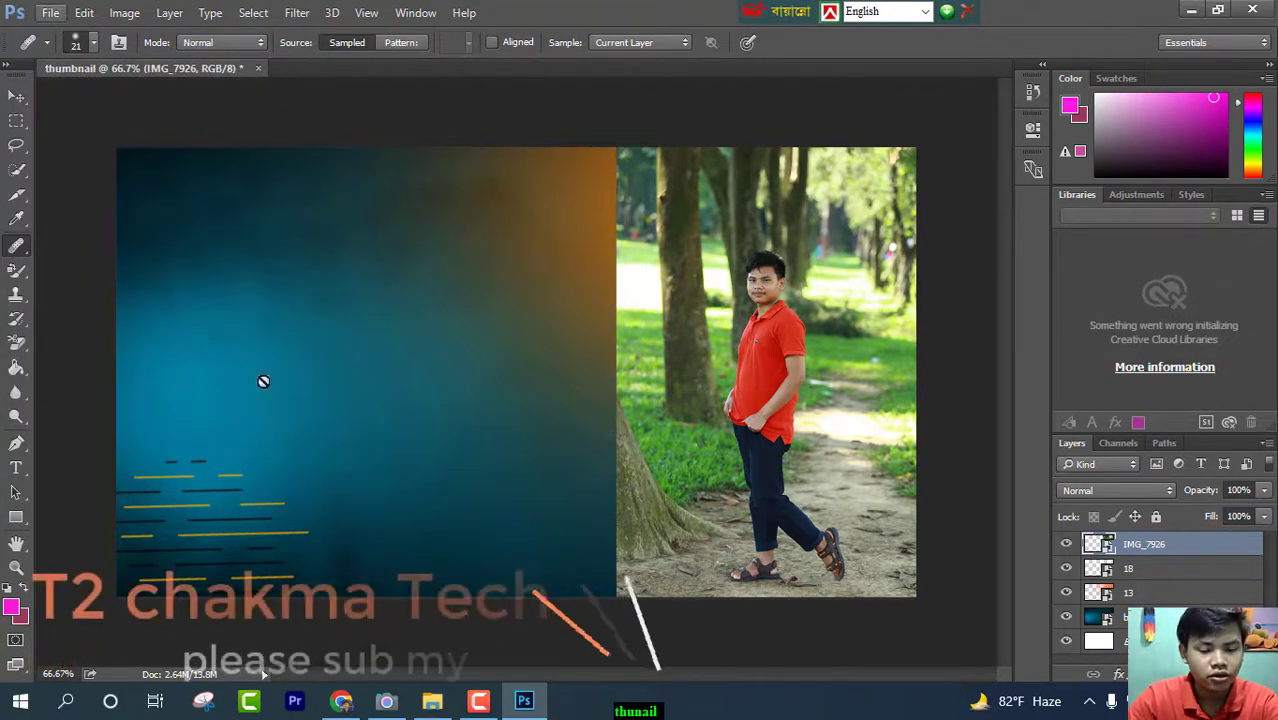
- Switch to File Explorer, open the "Tumbnail all" folder on the Desktop, and copy the photo "IMG_7926"
right_click(609, 700)
click(695, 580)
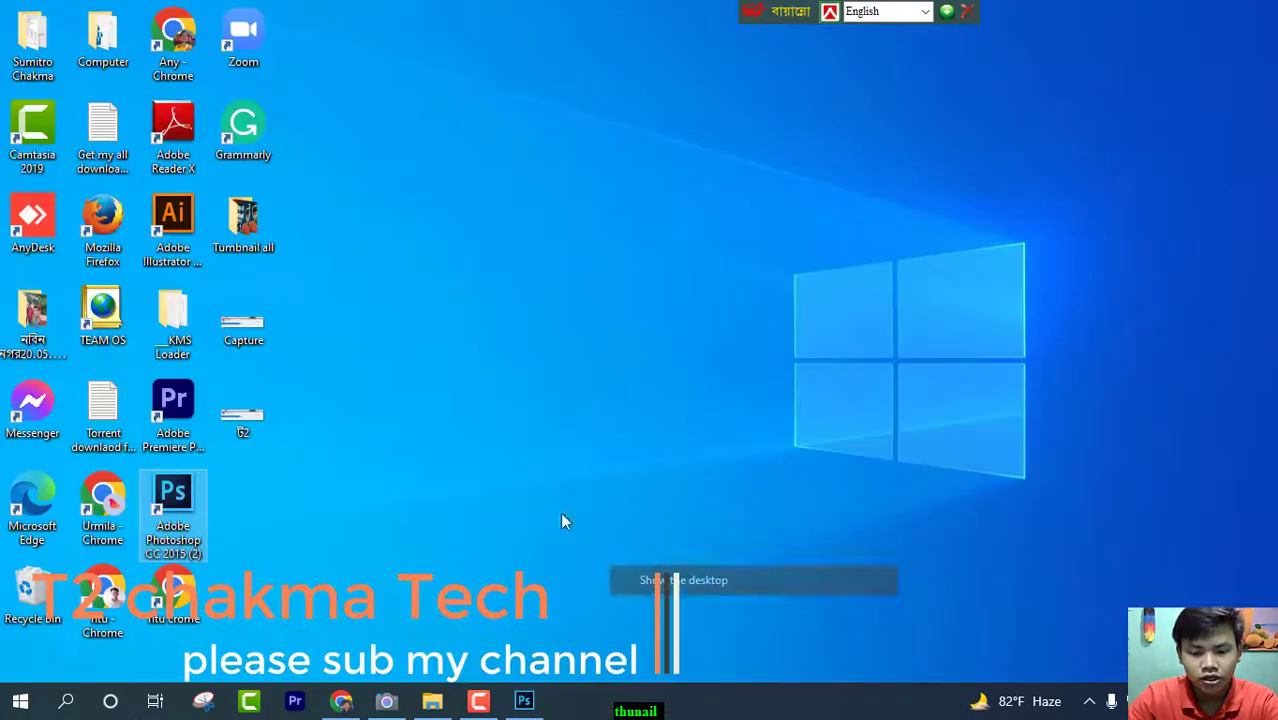
click(432, 700)
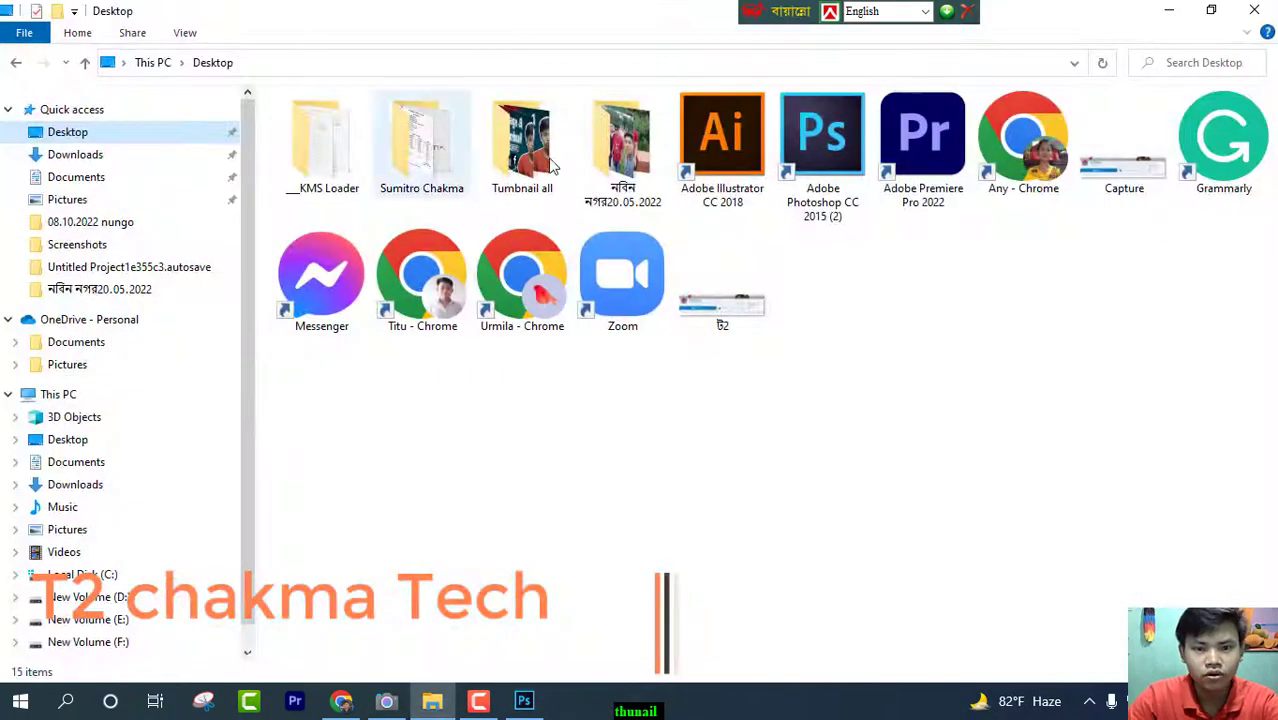
click(562, 160)
double_click(562, 160)
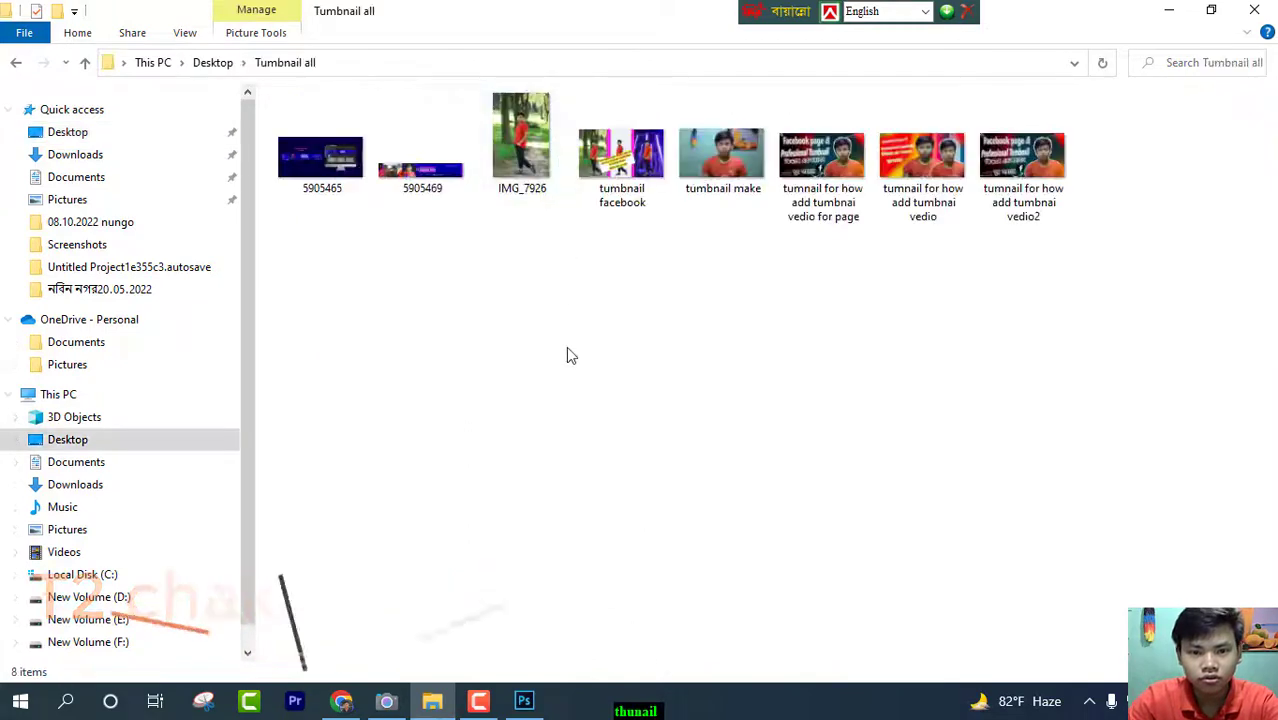
click(538, 172)
right_click(533, 160)
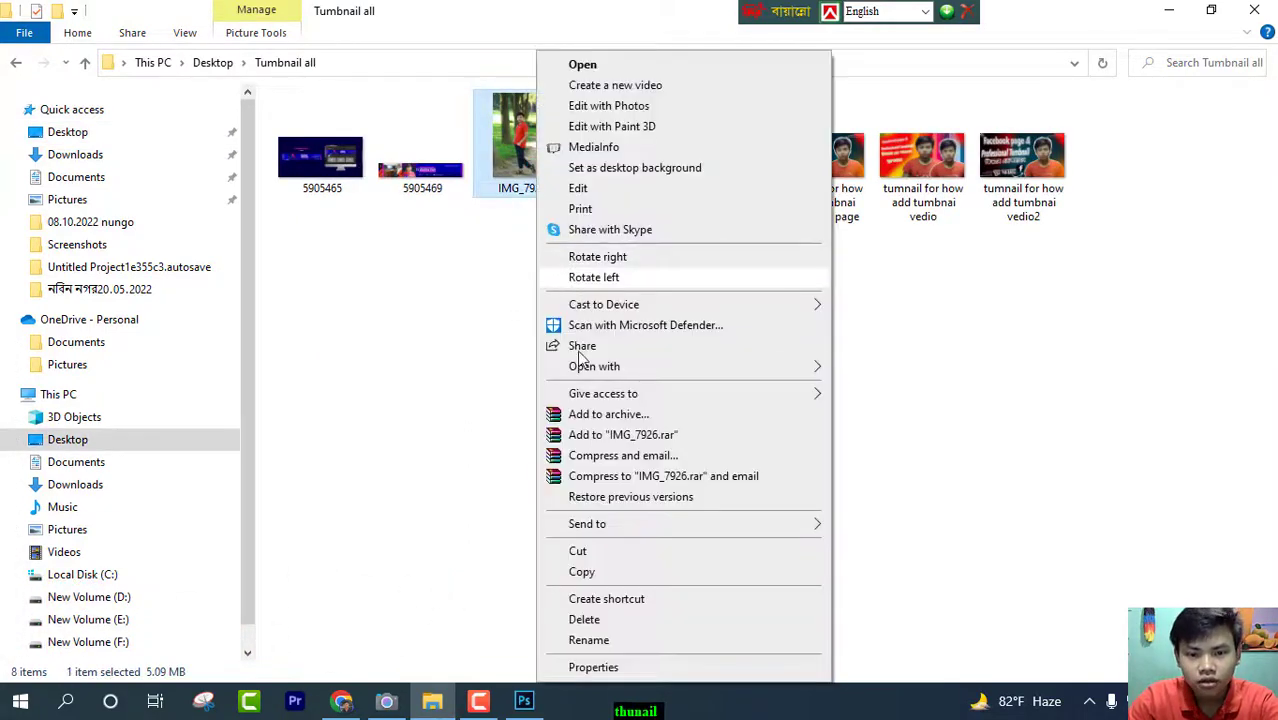
click(600, 573)
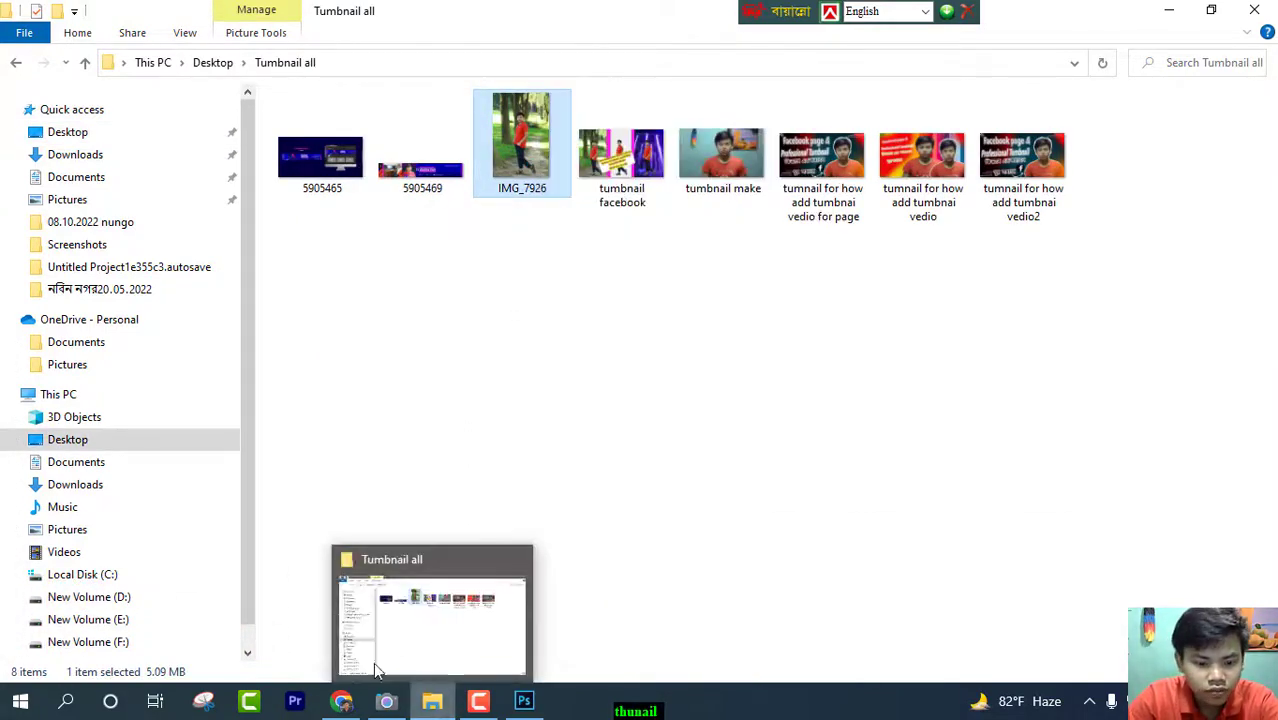
- Switch to Chrome, search Google for "bg remove" in a new tab, and open the remove.bg website
click(341, 700)
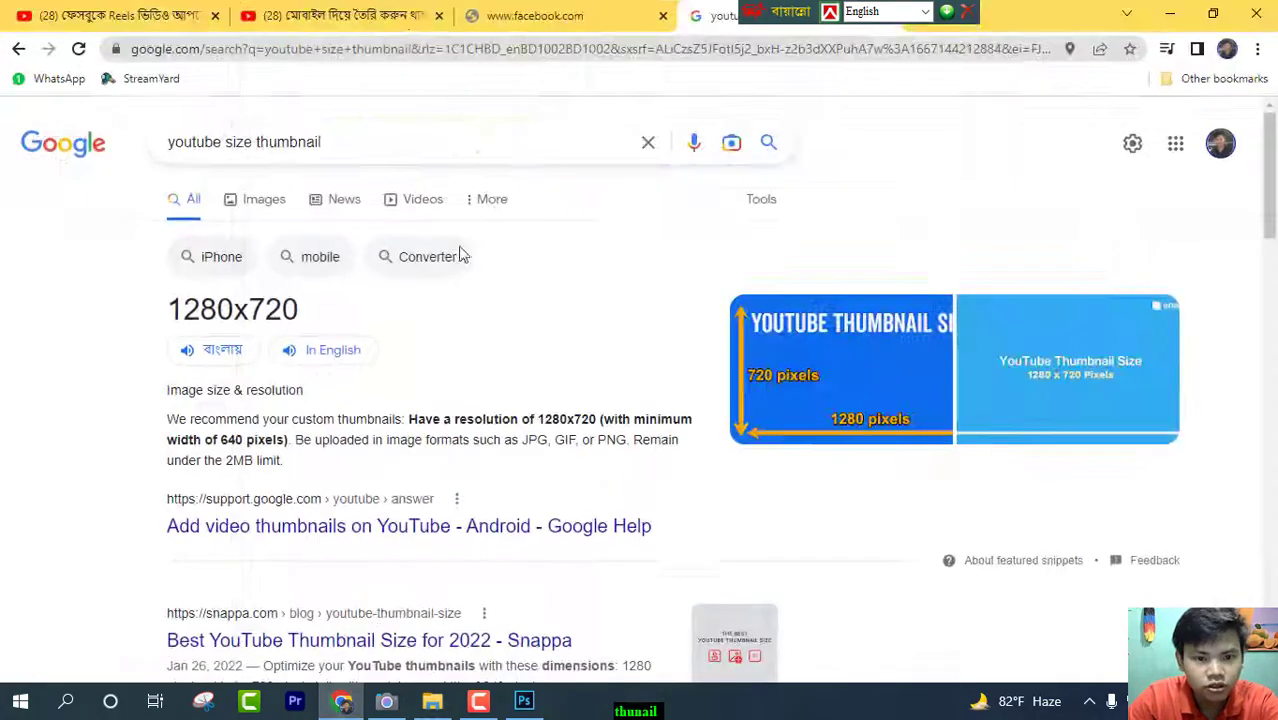
click(672, 22)
click(663, 17)
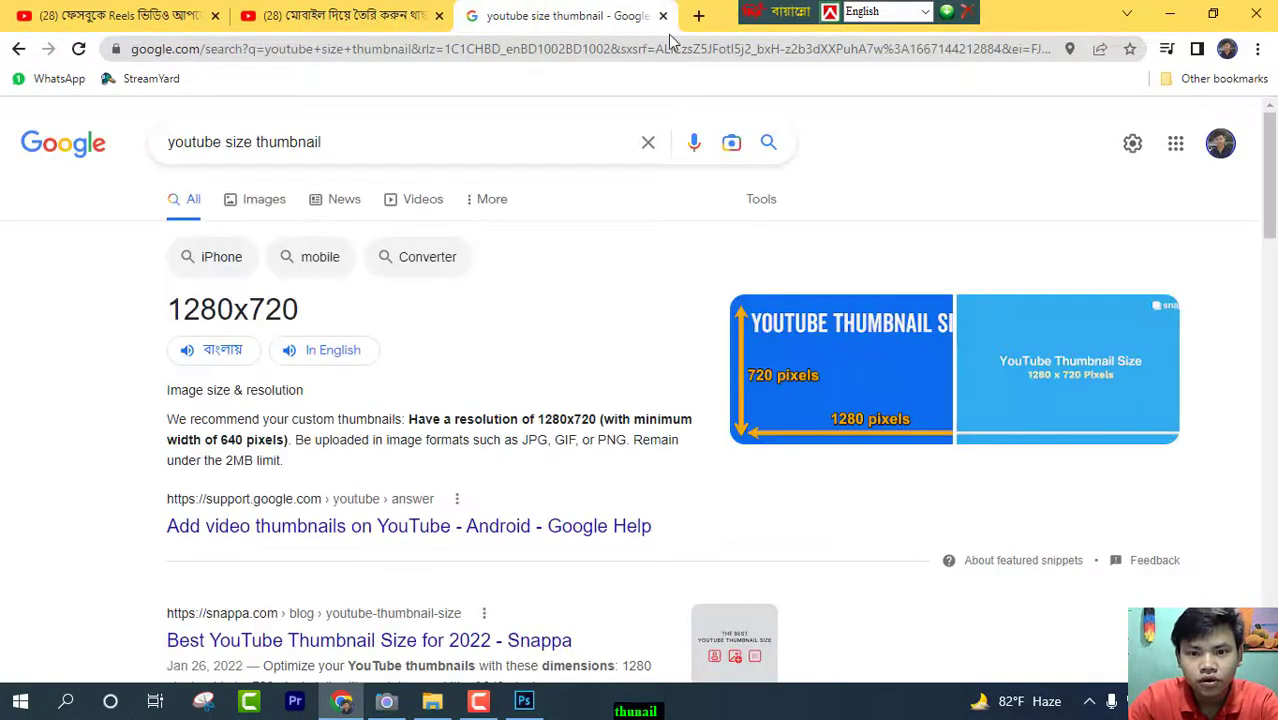
click(698, 17)
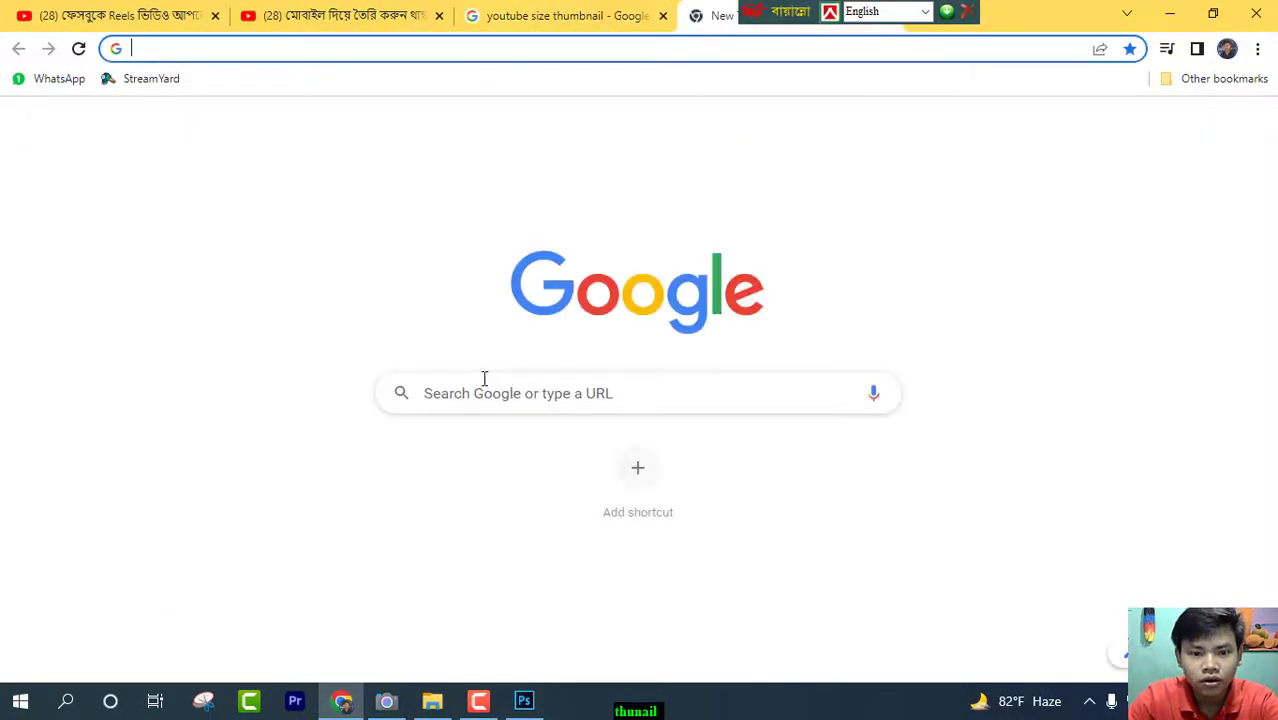
click(536, 381)
text(bg)
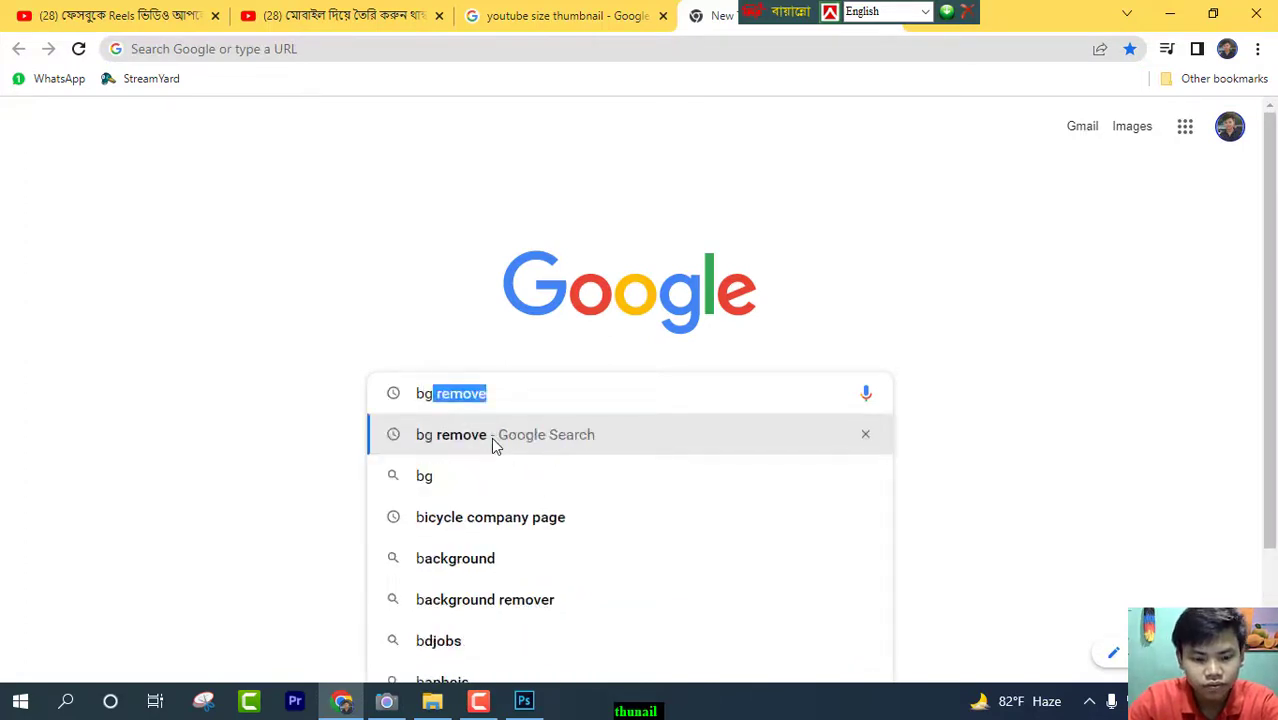
key(Return)
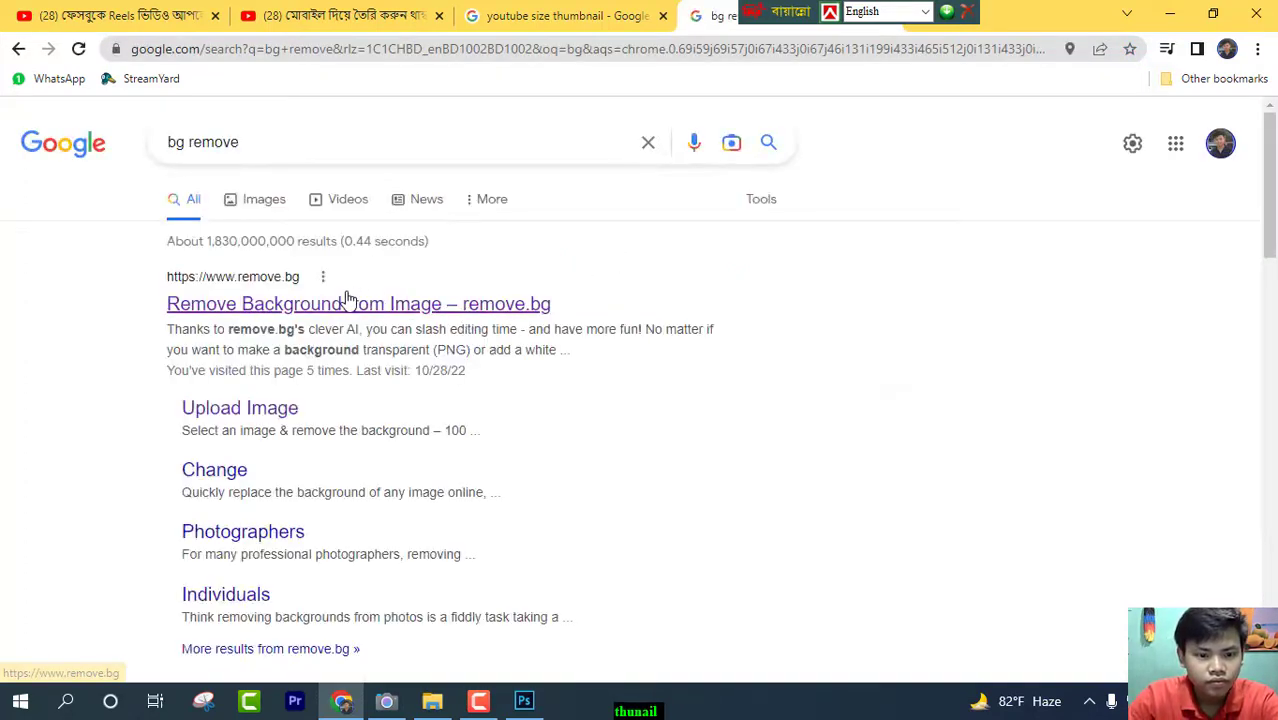
click(345, 298)
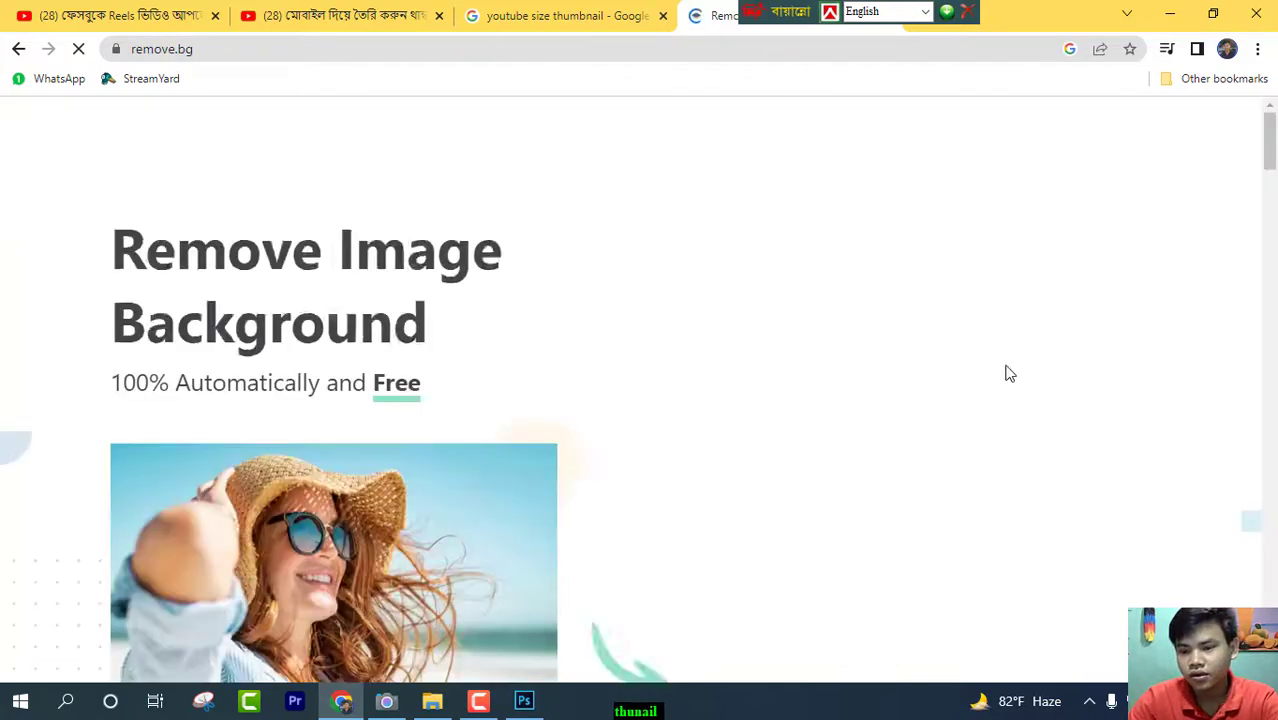
- Upload the copied "IMG_7926.JPG" to remove.bg and download the background-free preview image
click(822, 510)
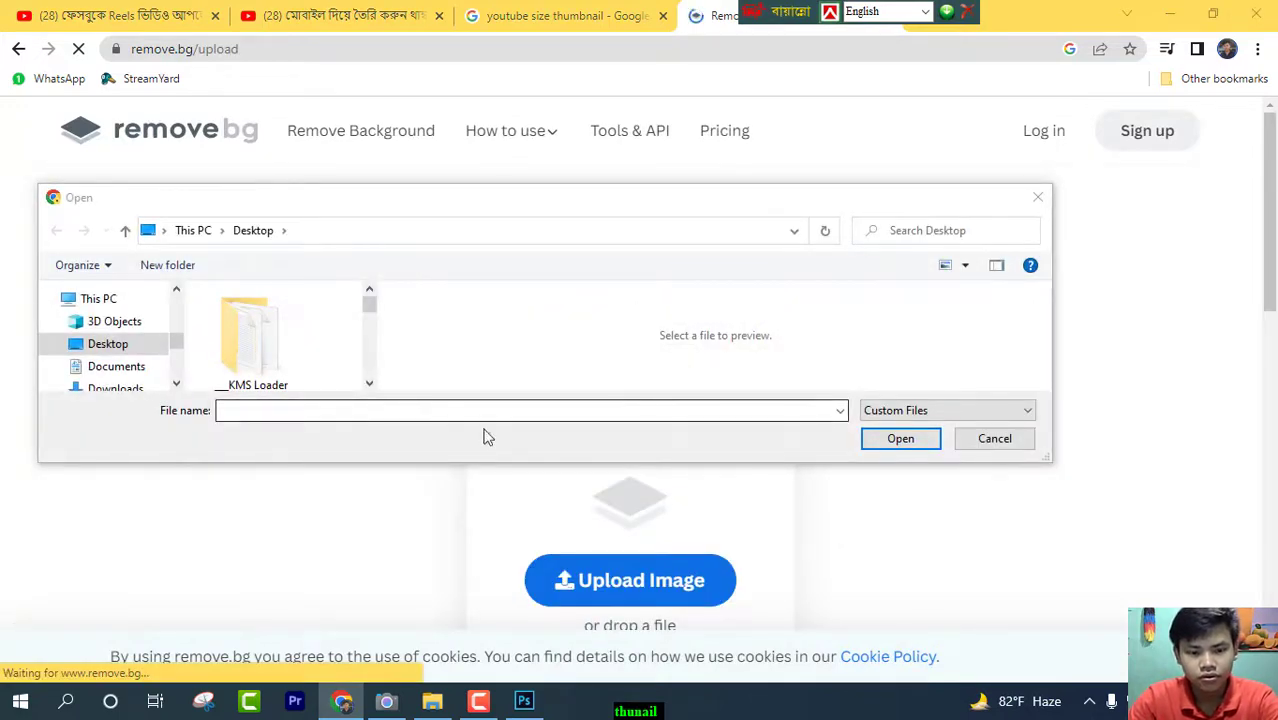
key(ctrl+v)
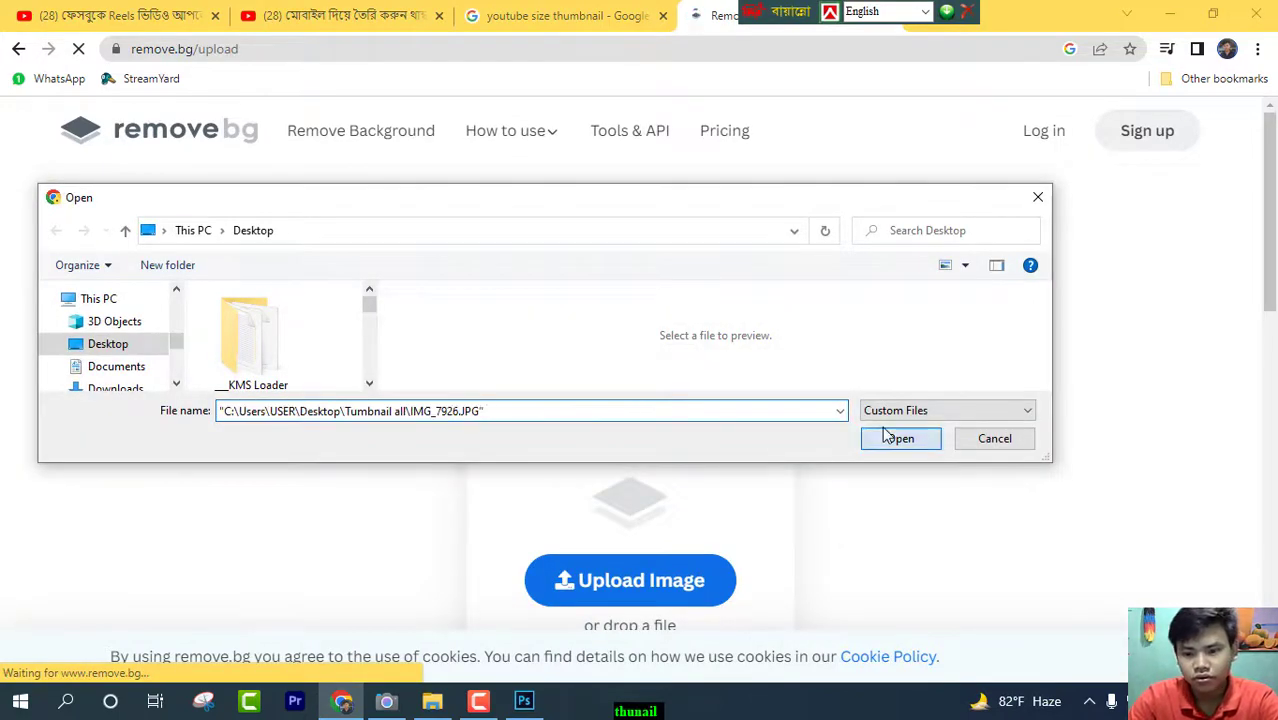
click(899, 438)
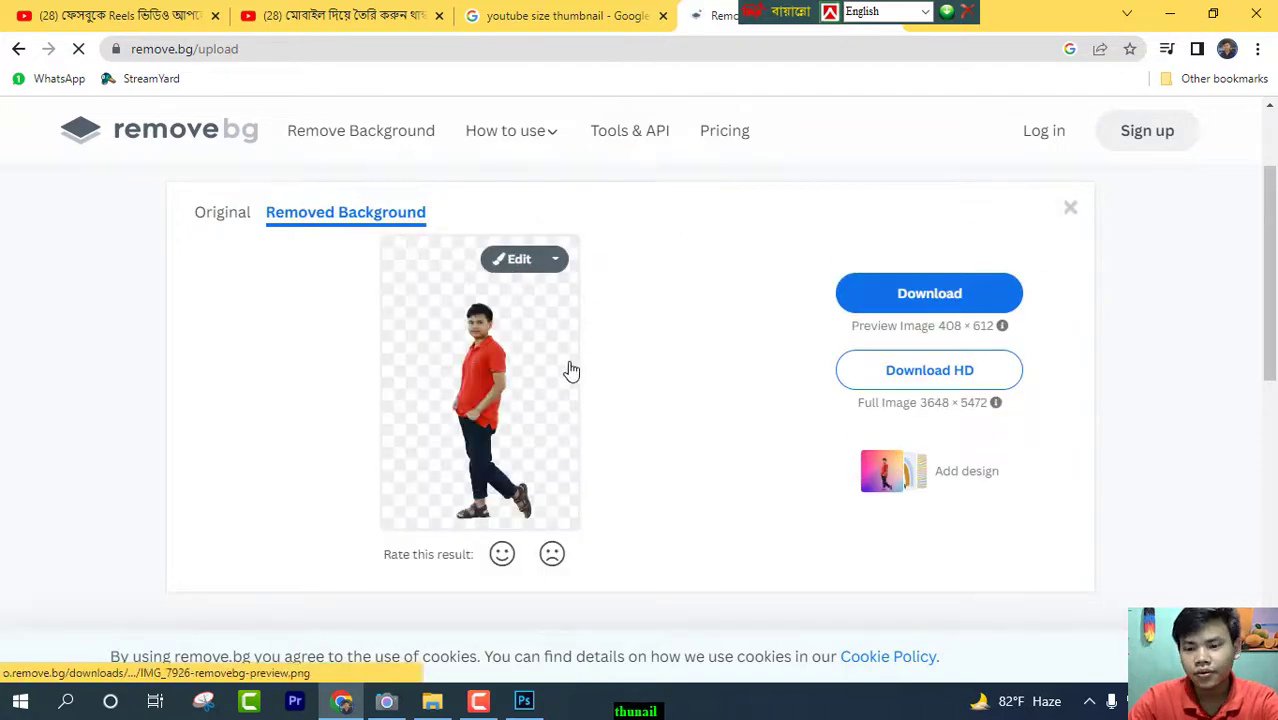
click(893, 300)
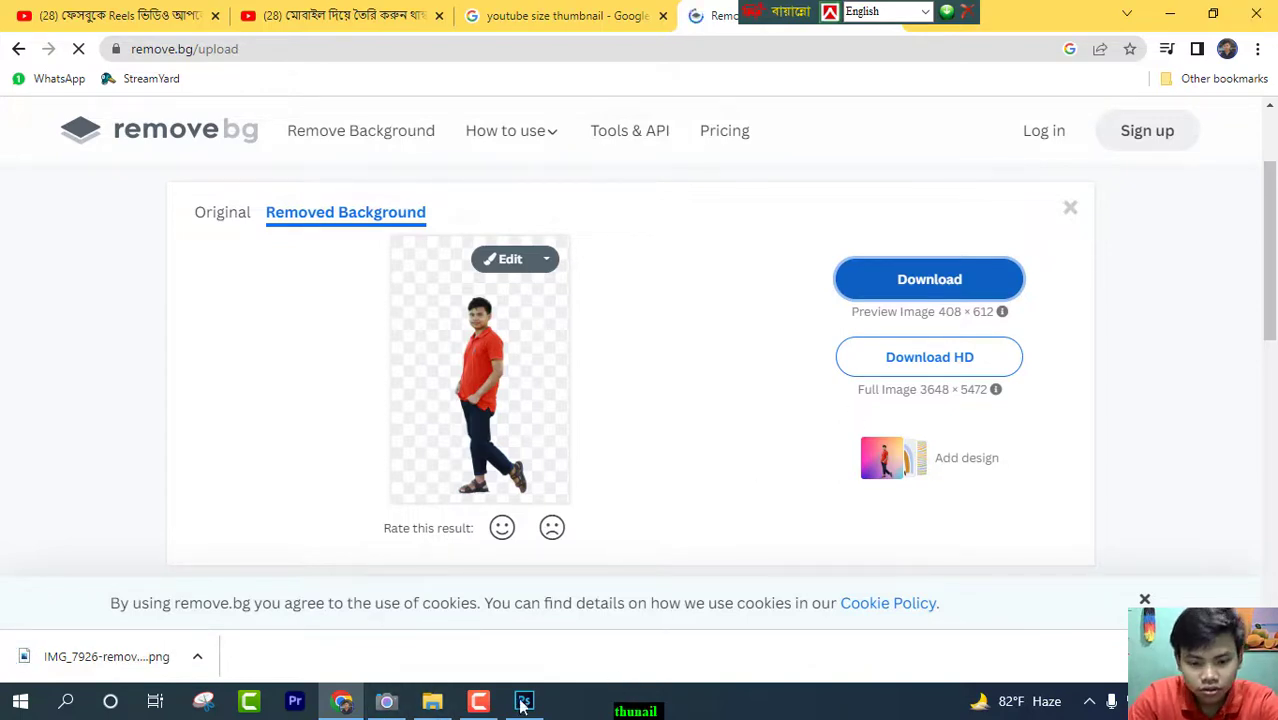
- Switch to Photoshop, place "IMG_7926-removebg-preview (2)" from Downloads as an embedded layer, and commit it at about X 574 px, Y 341 px
mouse_move(541, 708)
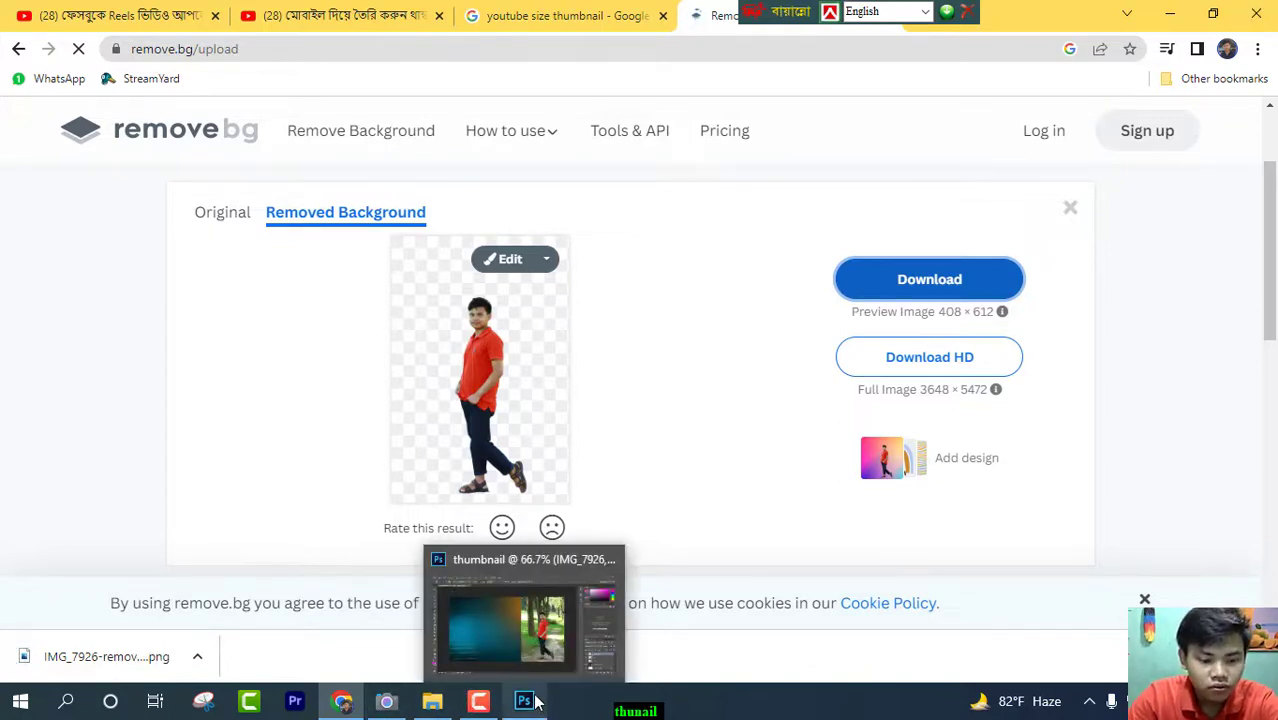
click(536, 706)
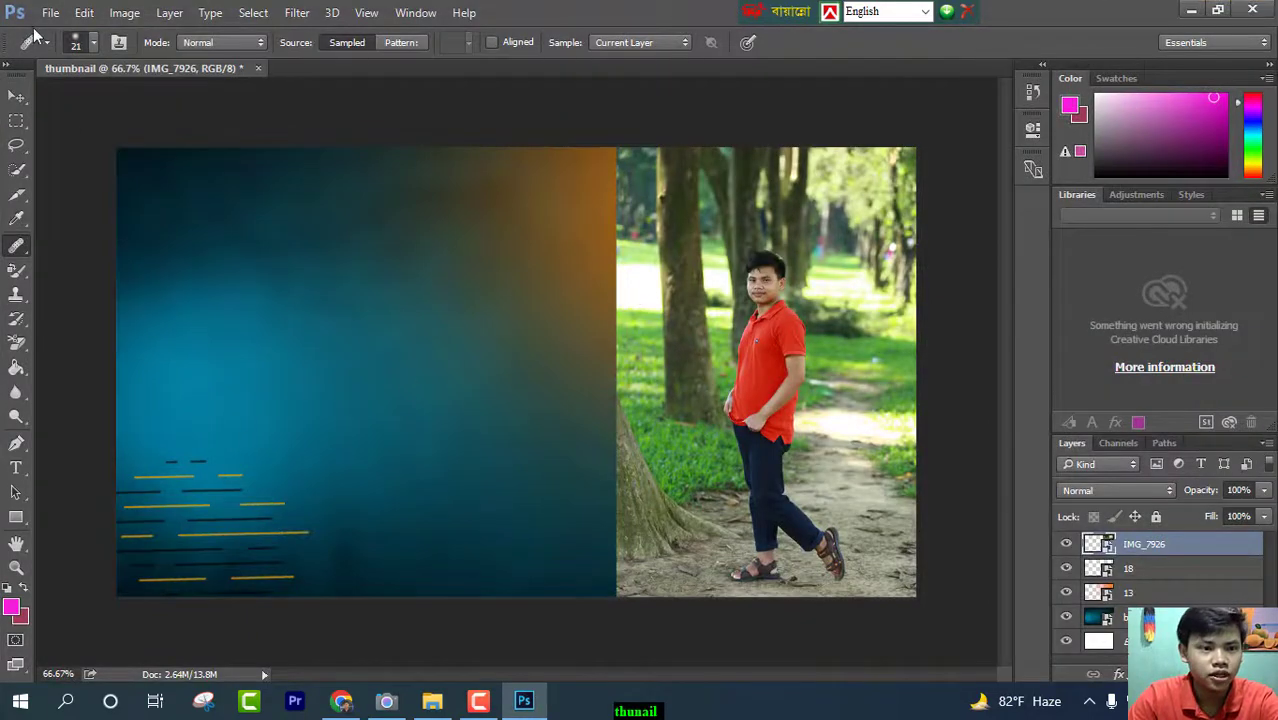
click(50, 12)
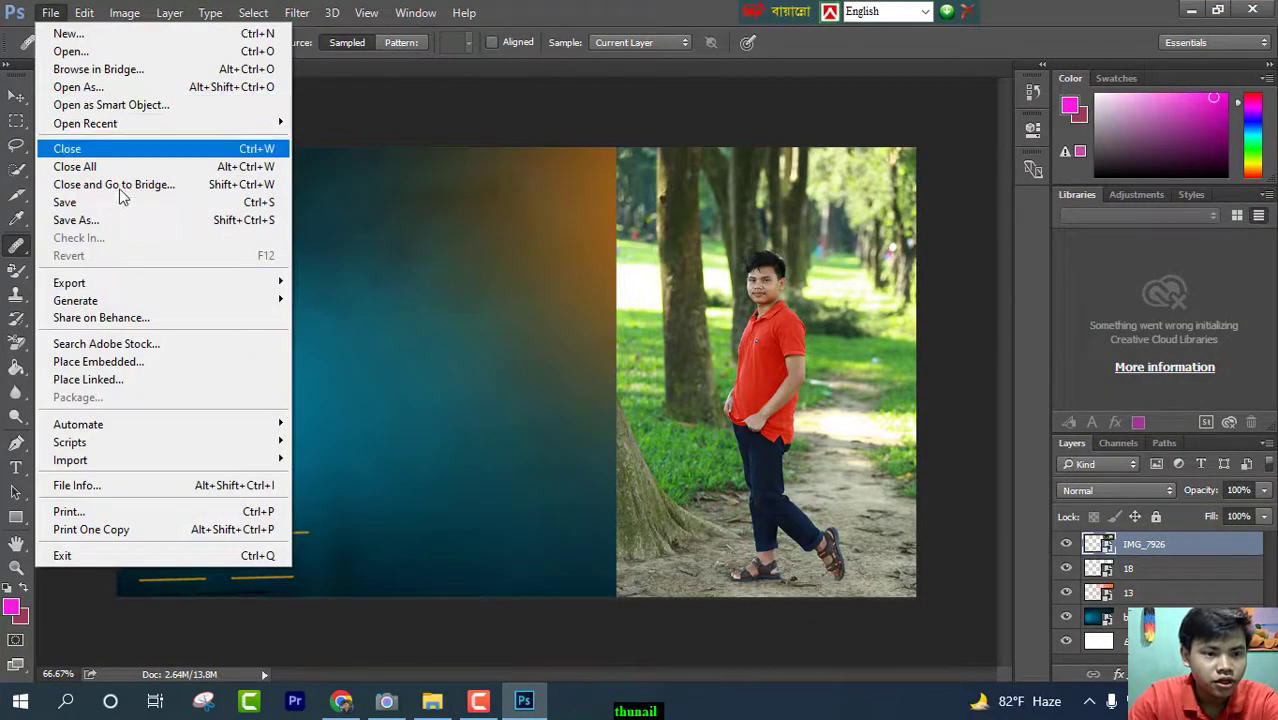
click(98, 361)
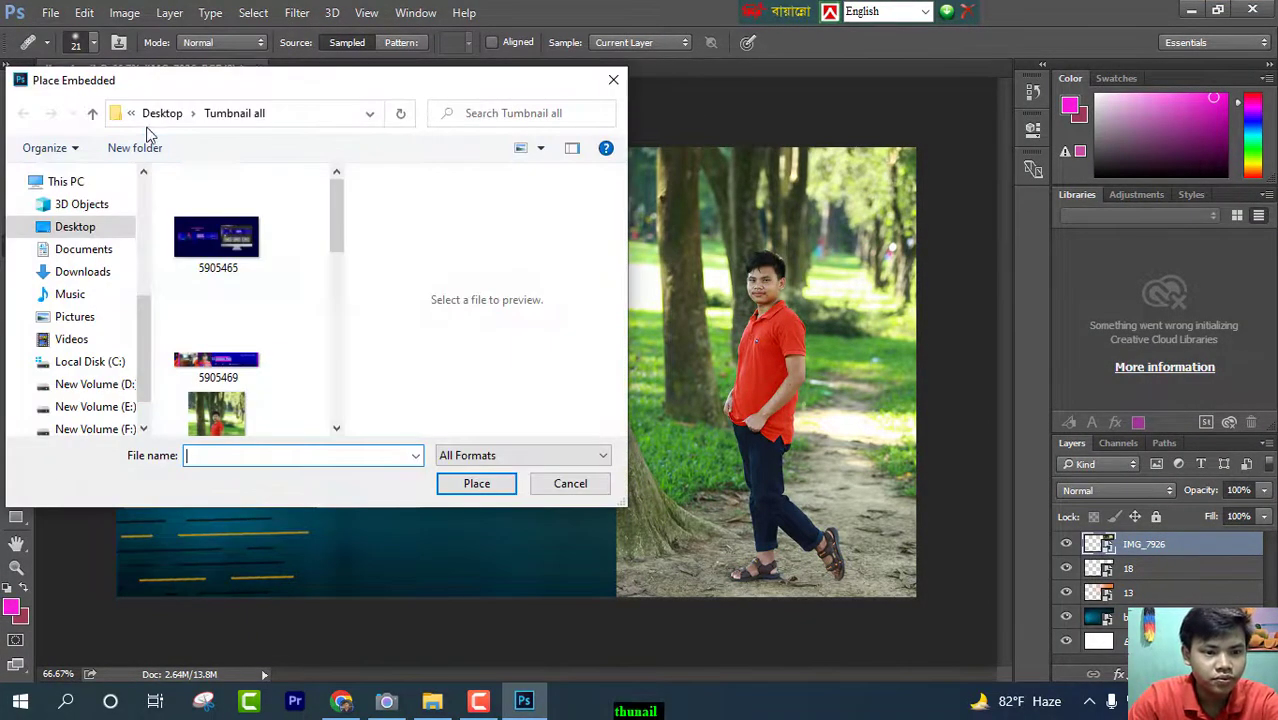
scroll(203, 328, down, 5)
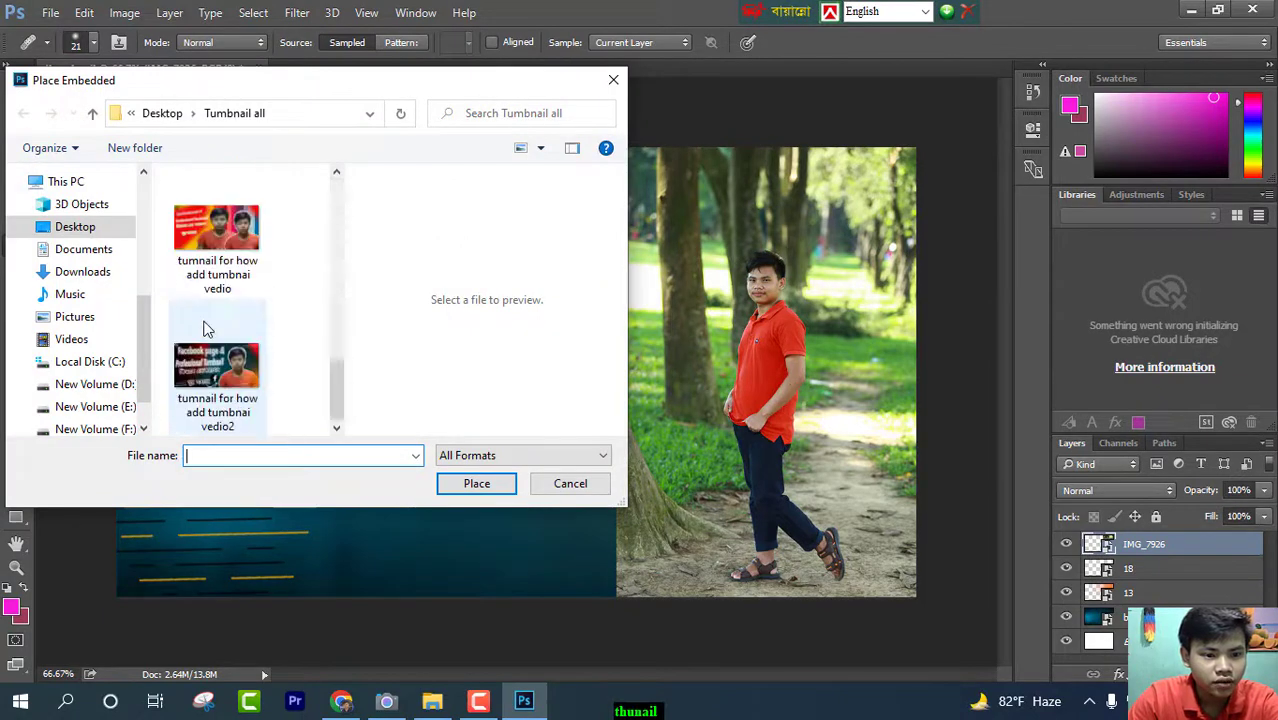
scroll(94, 357, up, 5)
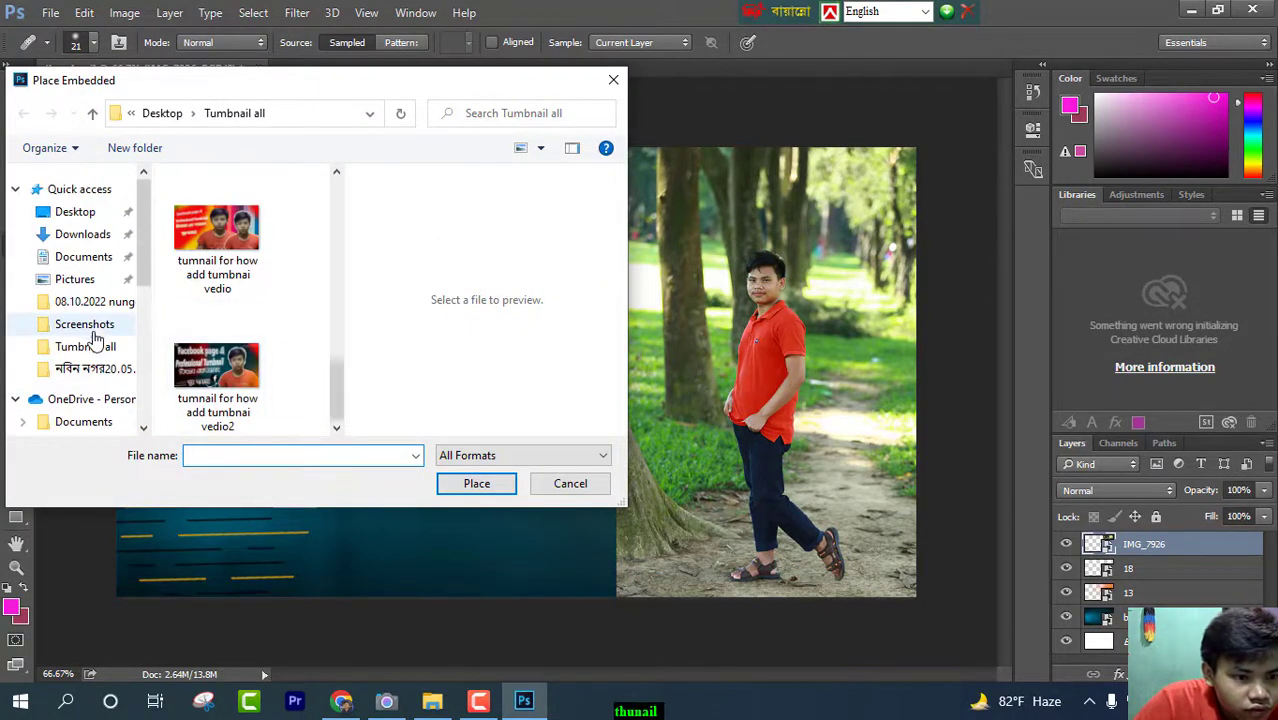
click(83, 236)
click(264, 201)
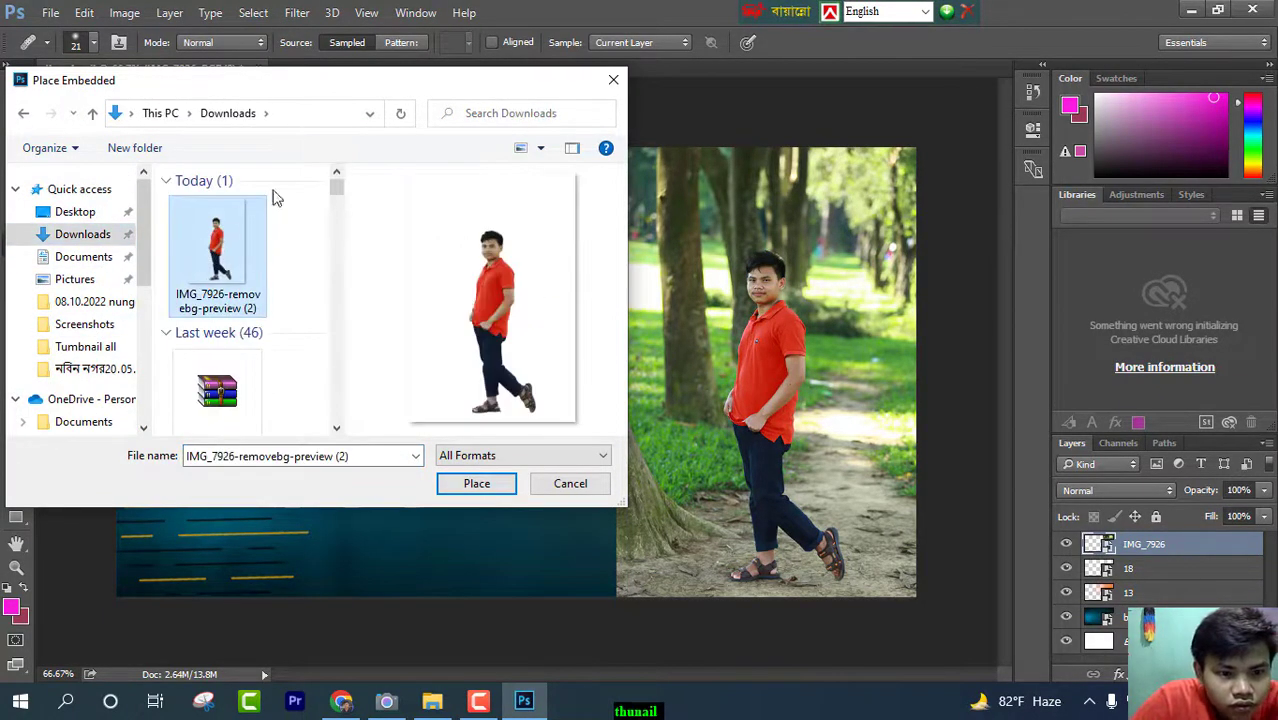
click(476, 483)
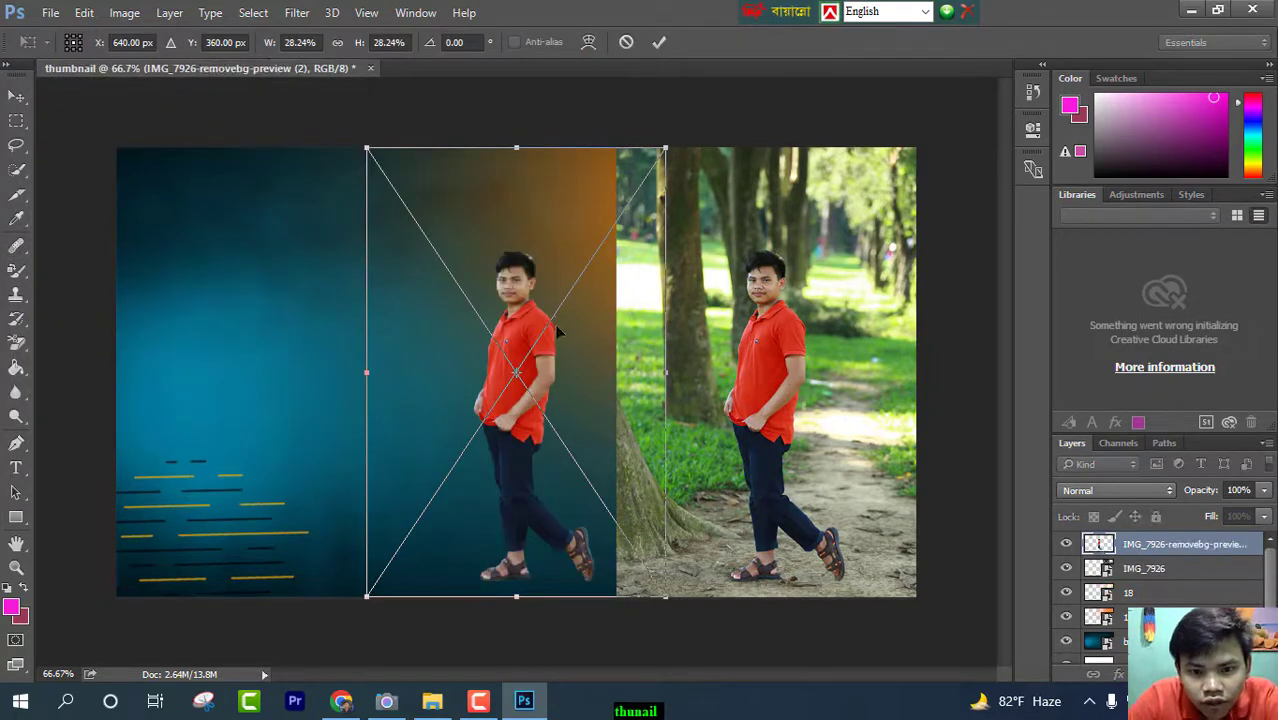
drag(558, 330, 508, 328)
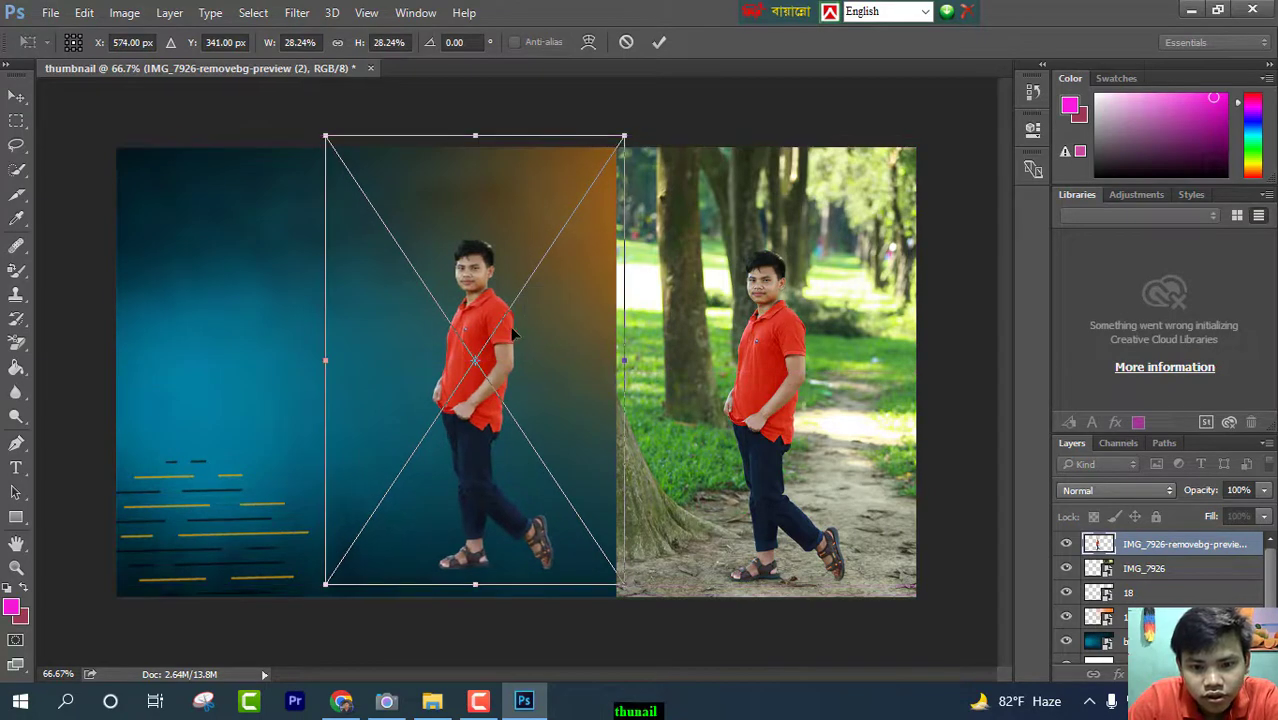
click(659, 42)
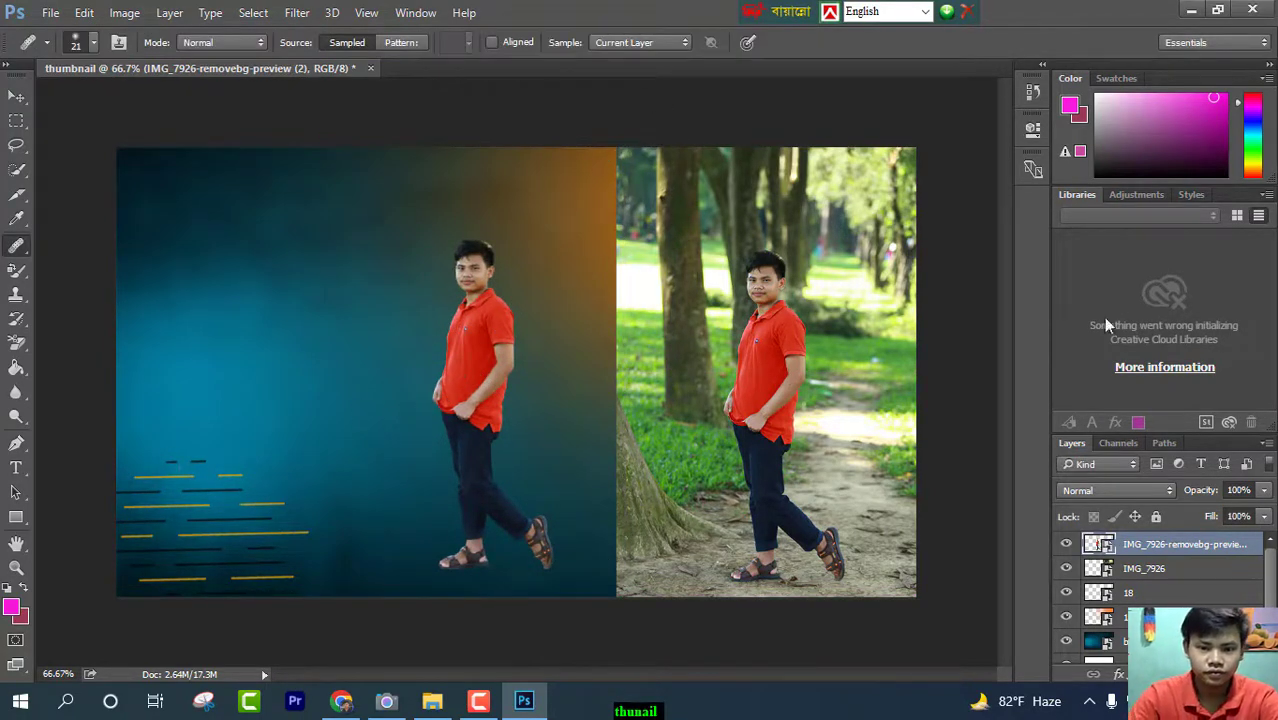
click(764, 358)
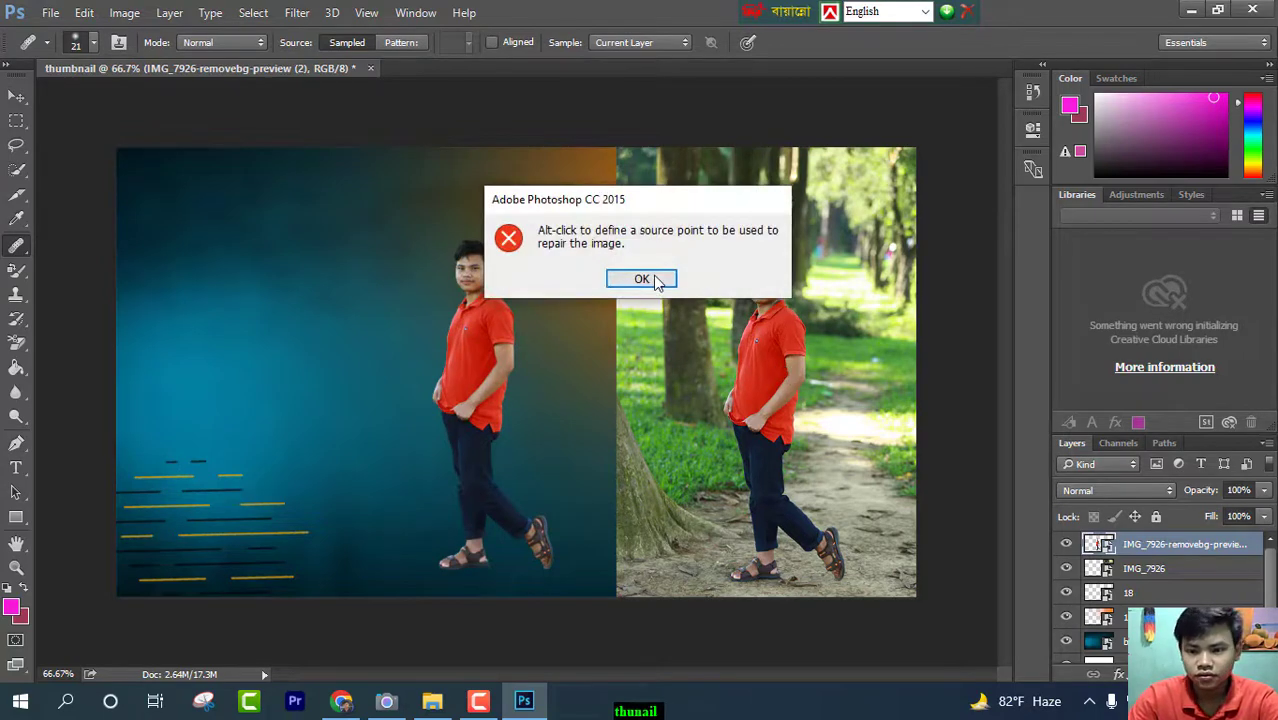
click(641, 279)
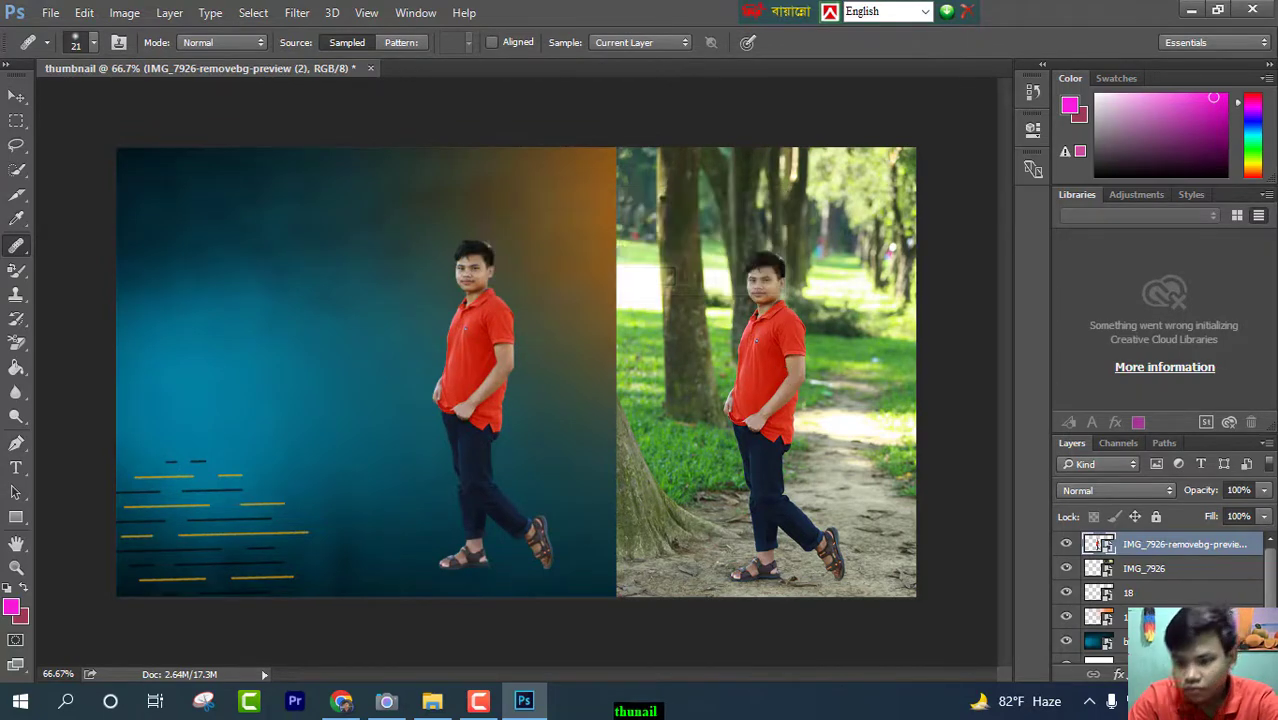
scroll(1148, 596, down, 1)
click(1148, 599)
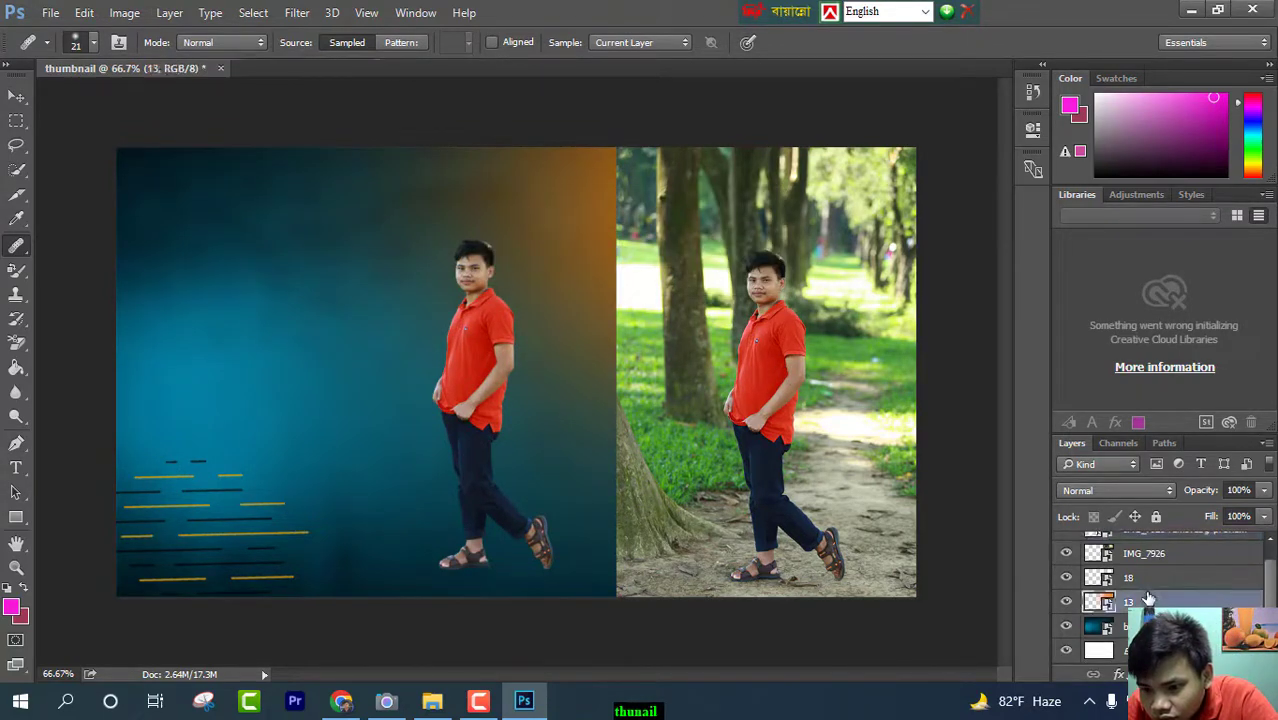
click(1147, 583)
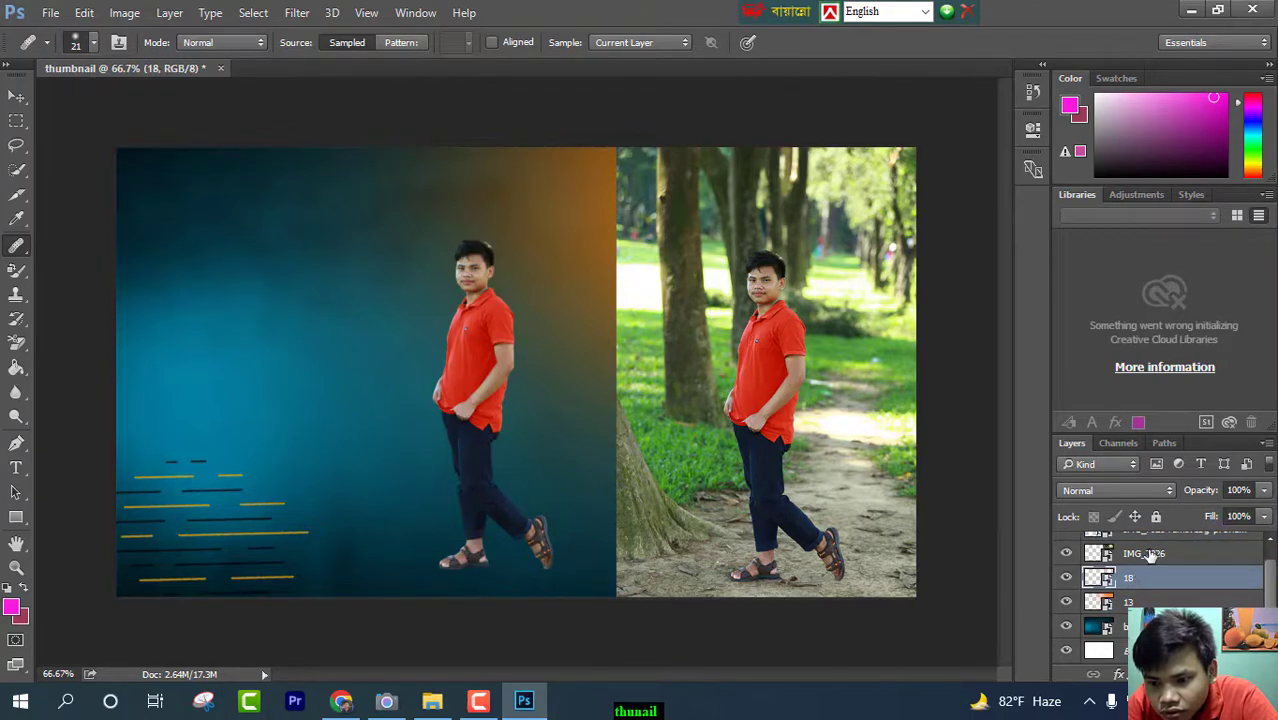
click(1150, 555)
click(672, 409)
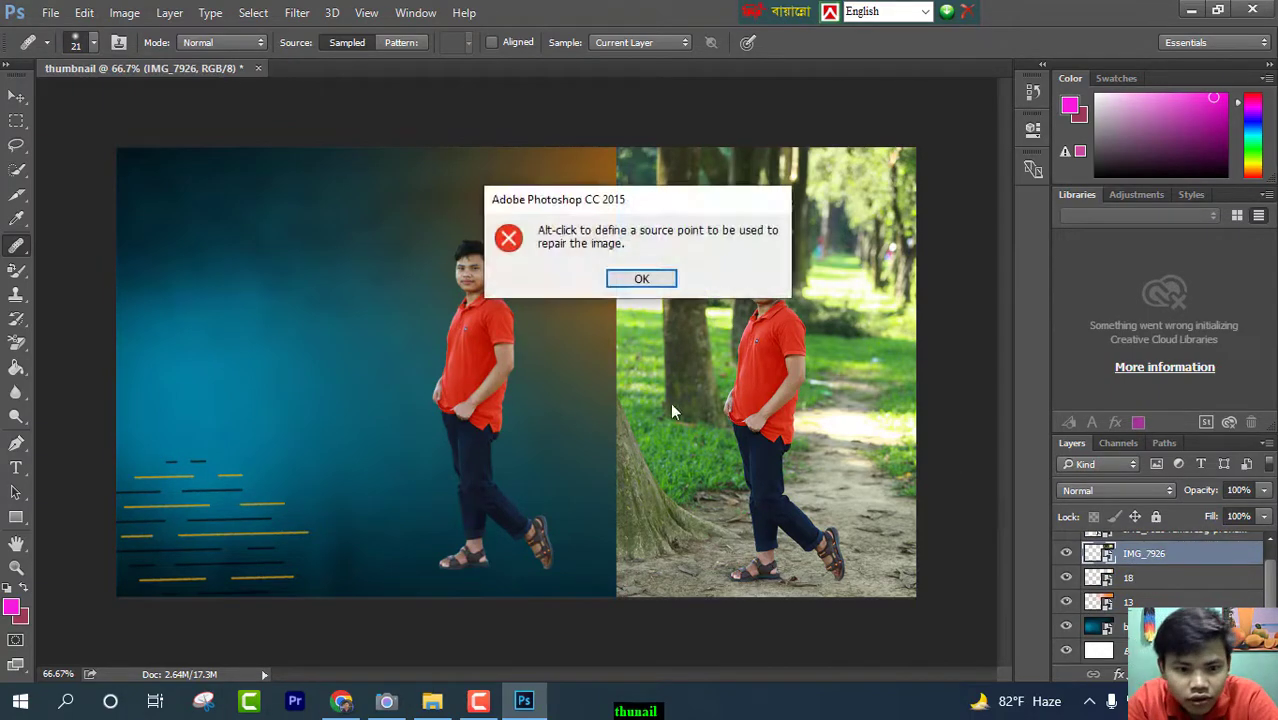
click(643, 281)
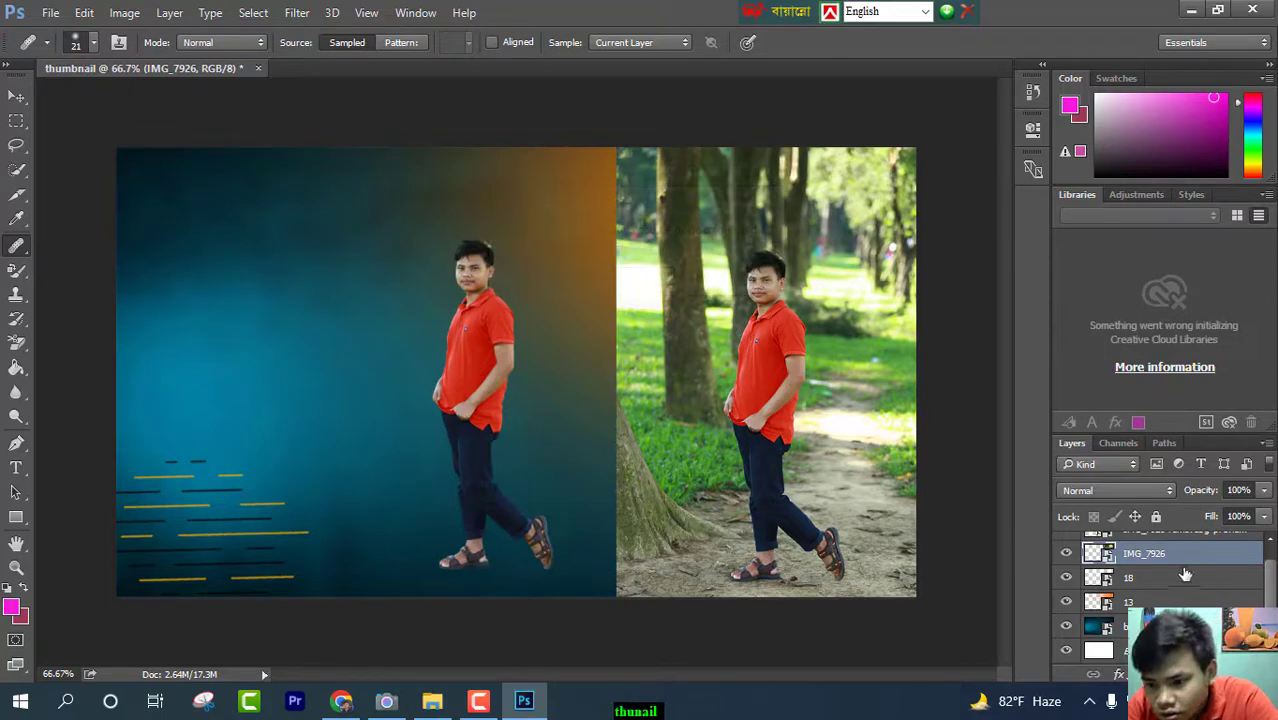
scroll(1174, 582, up, 1)
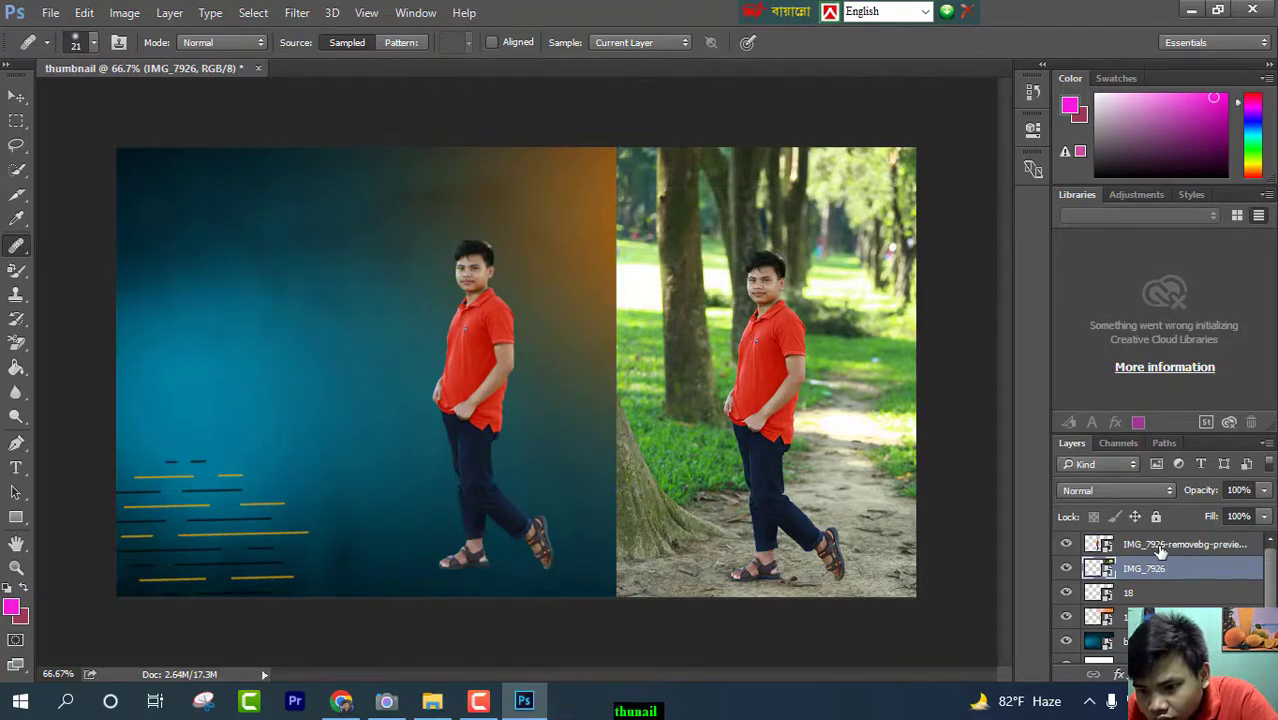
click(1160, 547)
- With the Move tool, shift the original "IMG_7926" photo to the canvas's left part and the background-free cutout to its right side below the orange glow
click(1163, 569)
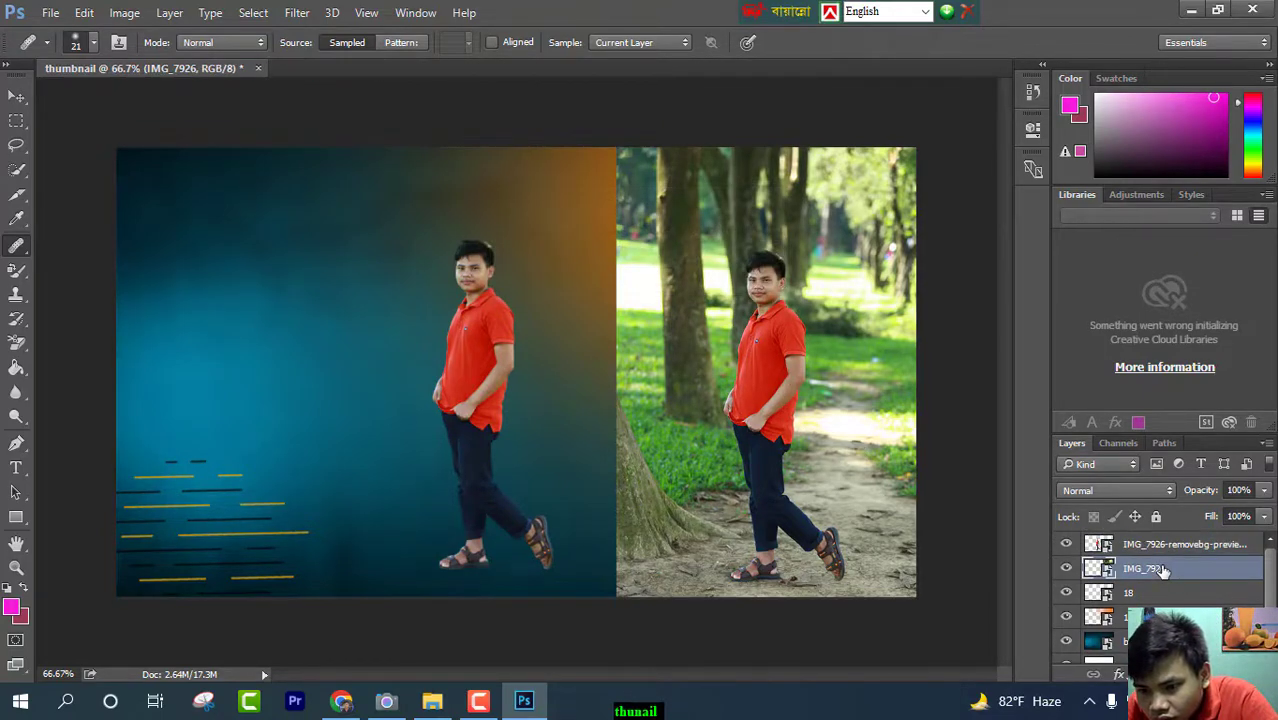
click(1066, 569)
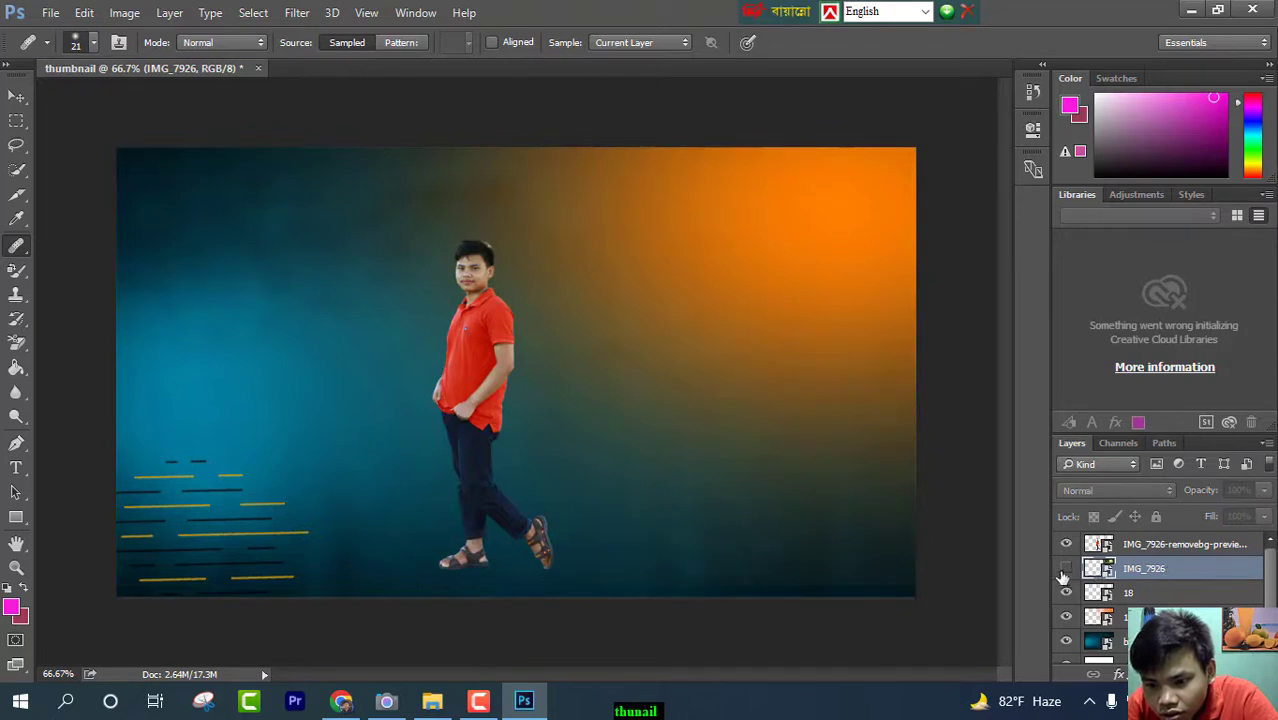
click(1066, 569)
click(825, 383)
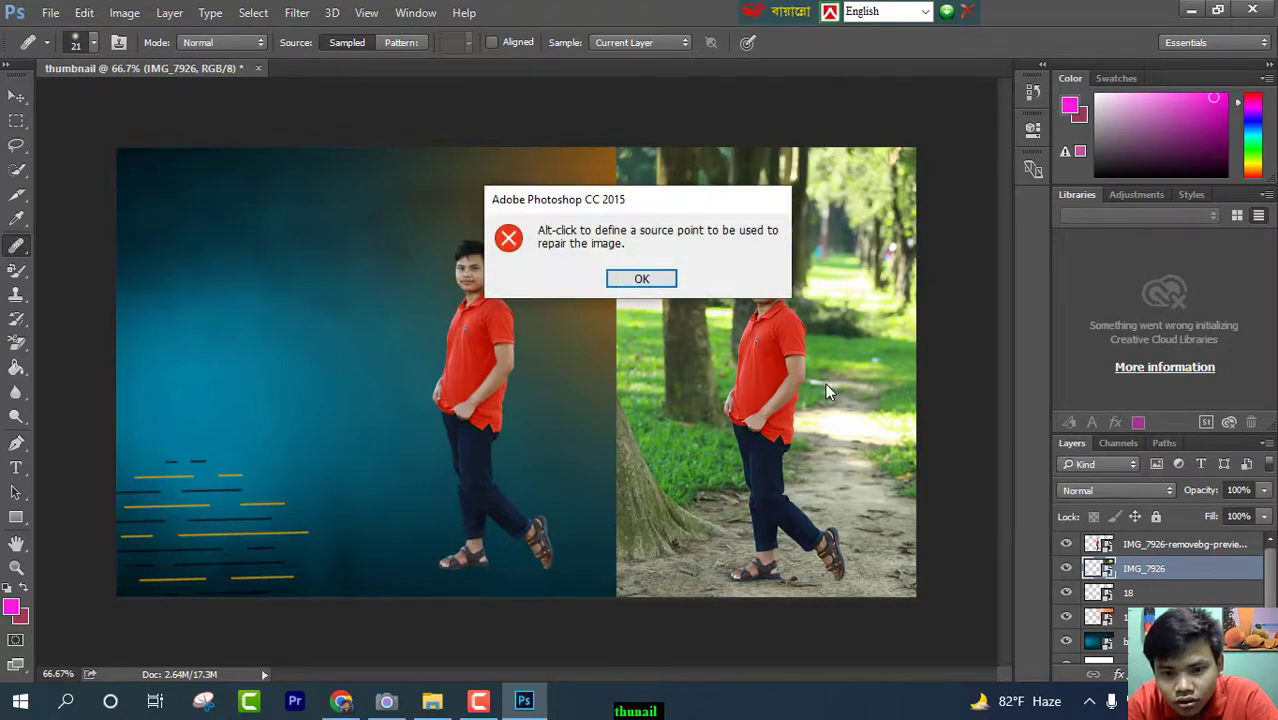
click(655, 279)
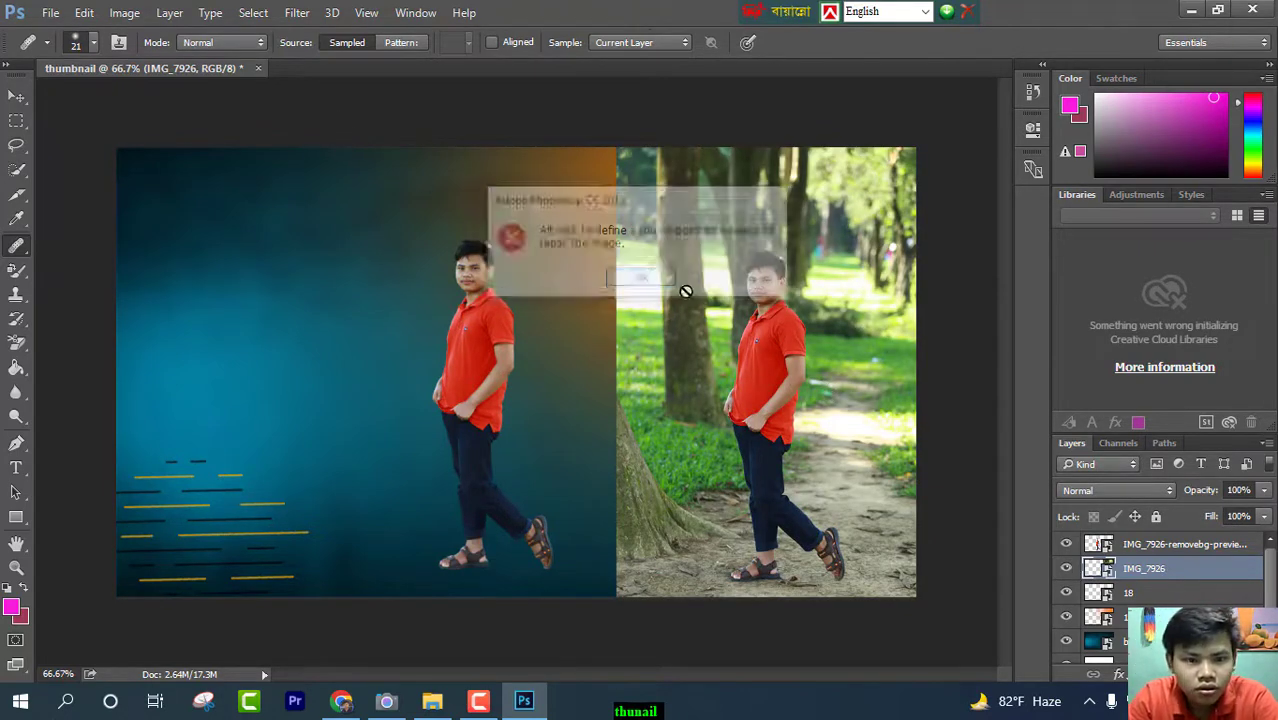
key(v)
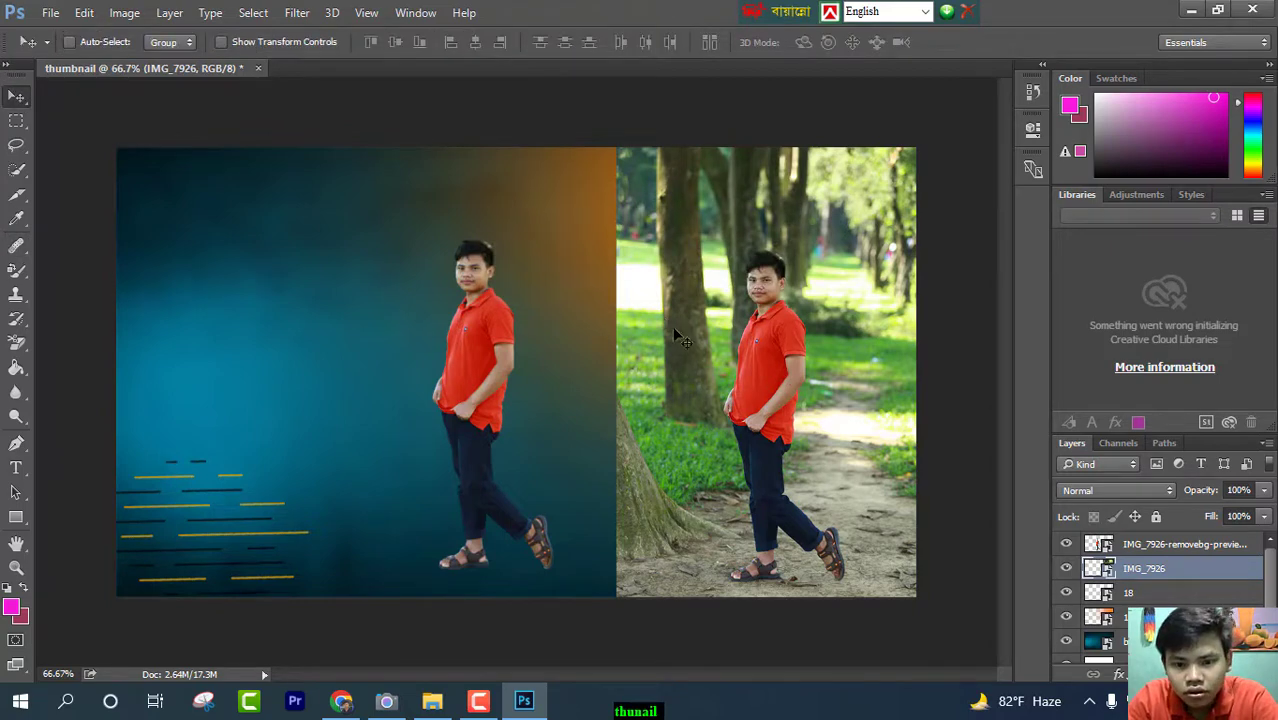
drag(677, 337, 254, 337)
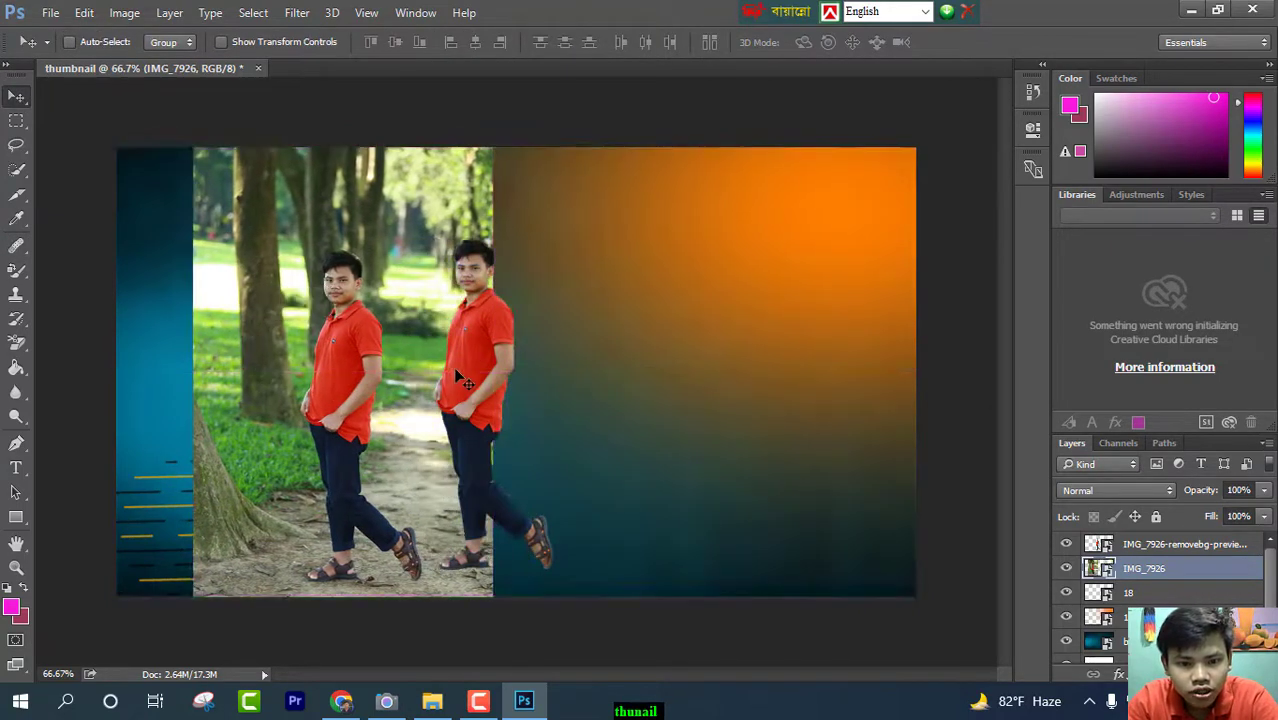
mouse_move(458, 376)
mouse_down()
mouse_move(573, 385)
mouse_move(440, 372)
mouse_move(463, 368)
mouse_up()
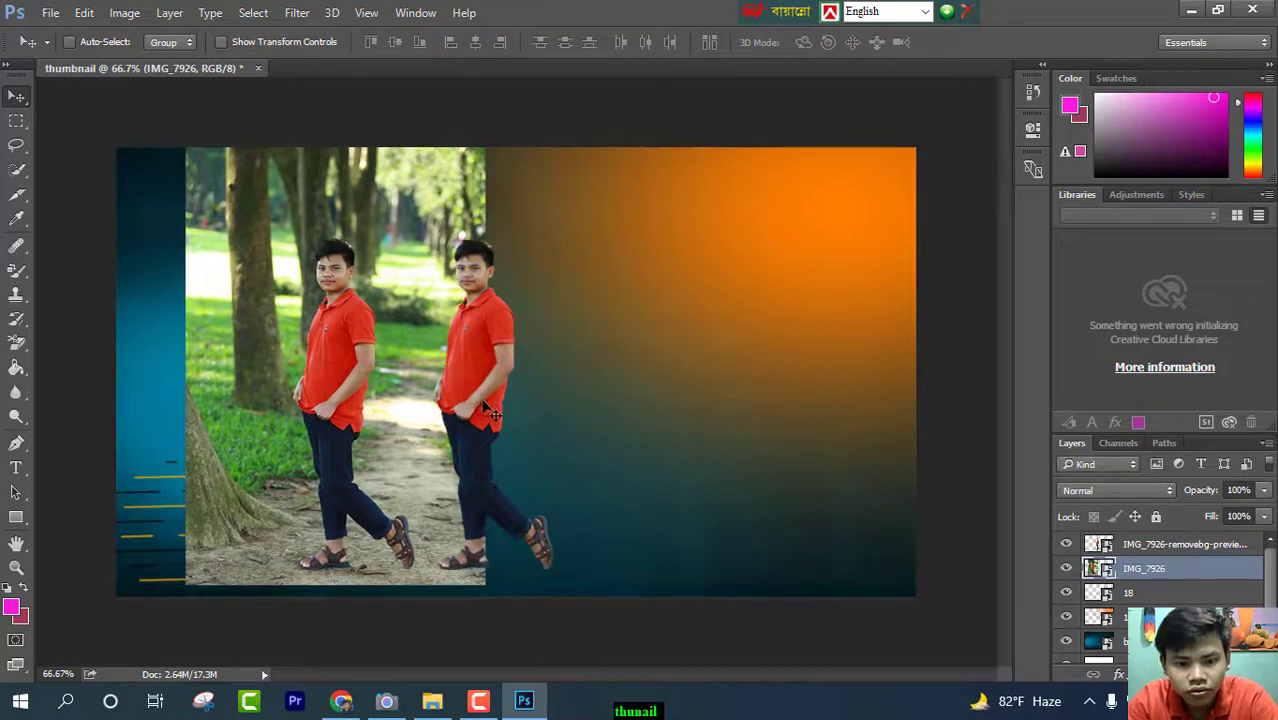
click(1130, 544)
drag(575, 395, 868, 388)
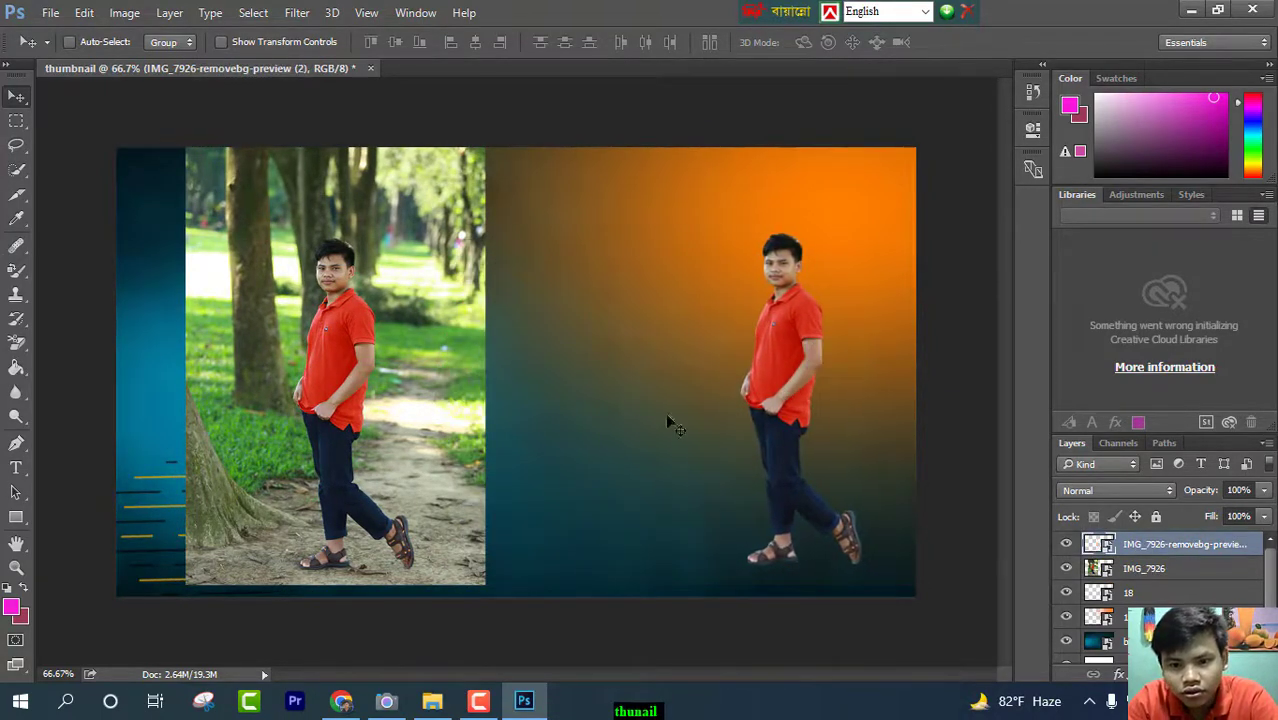
- Shift the background-free cutout slightly toward the canvas's right edge and move the original "IMG_7926" photo to the canvas's middle
drag(352, 395, 642, 413)
click(1180, 568)
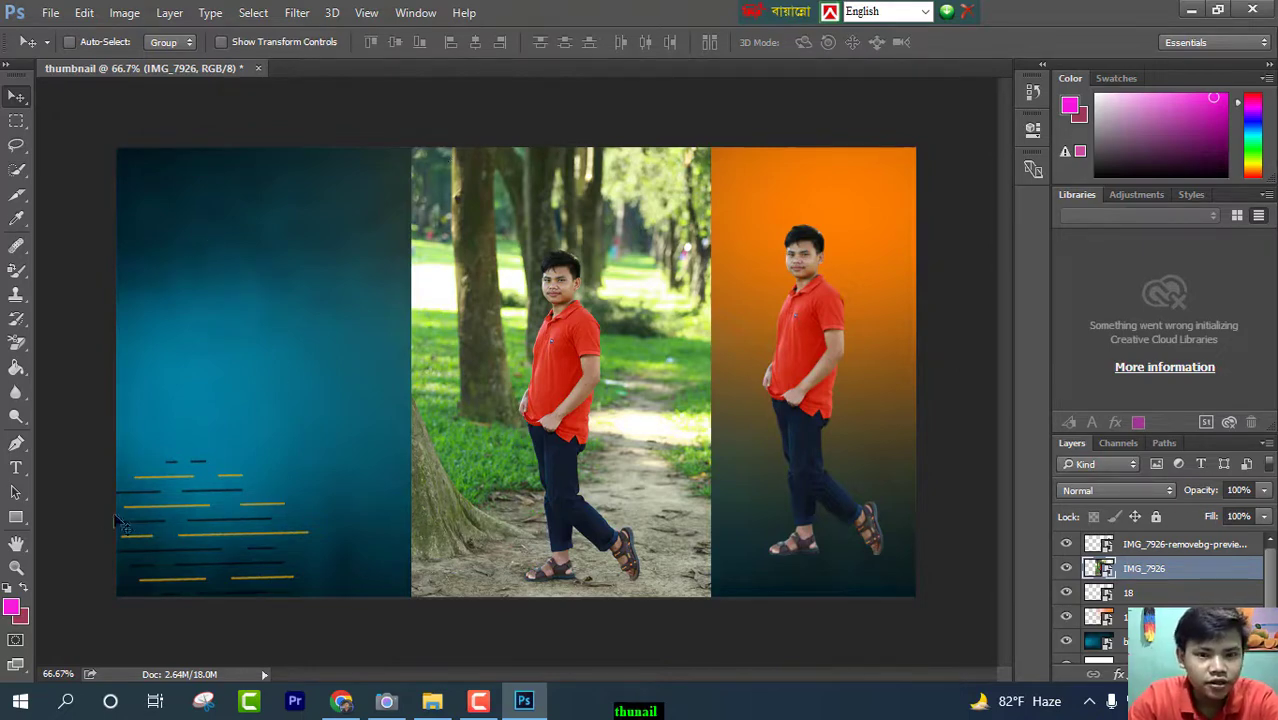
- Set up the Color Replacement tool with a 71 px brush in Color mode and rasterize the "IMG_7926" layer for painting
click(18, 222)
click(17, 271)
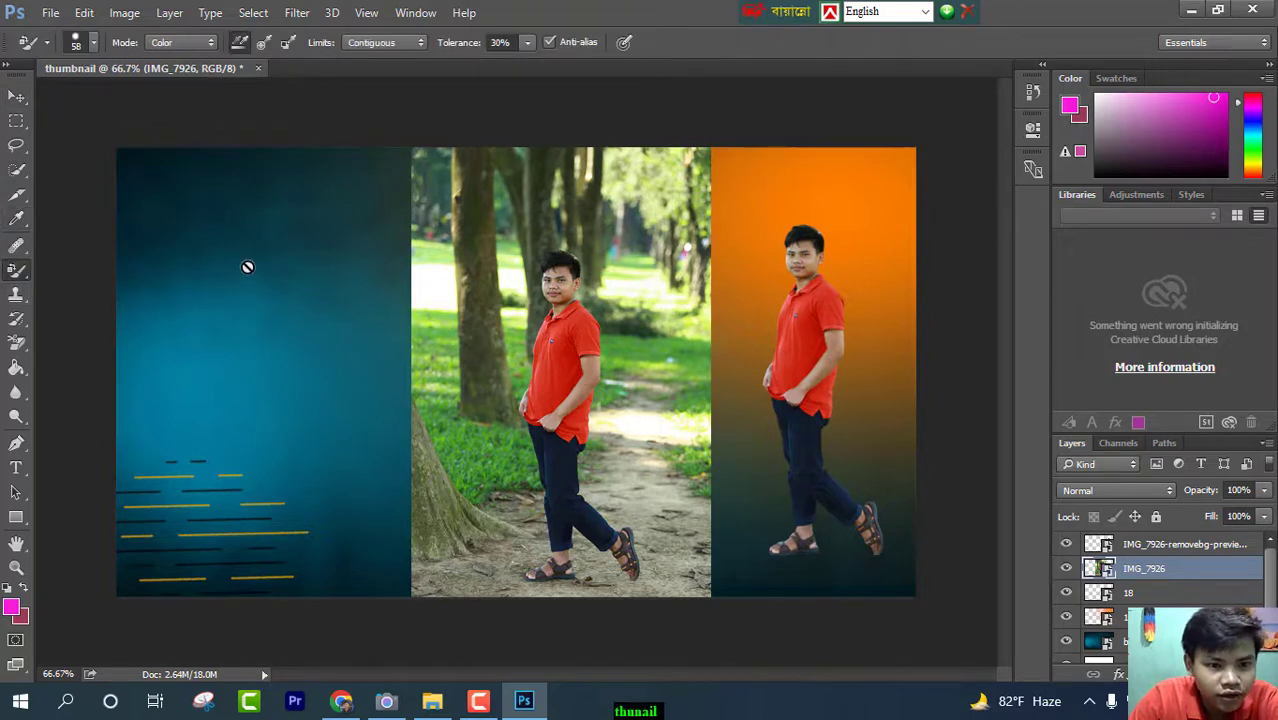
click(93, 42)
drag(77, 98, 89, 97)
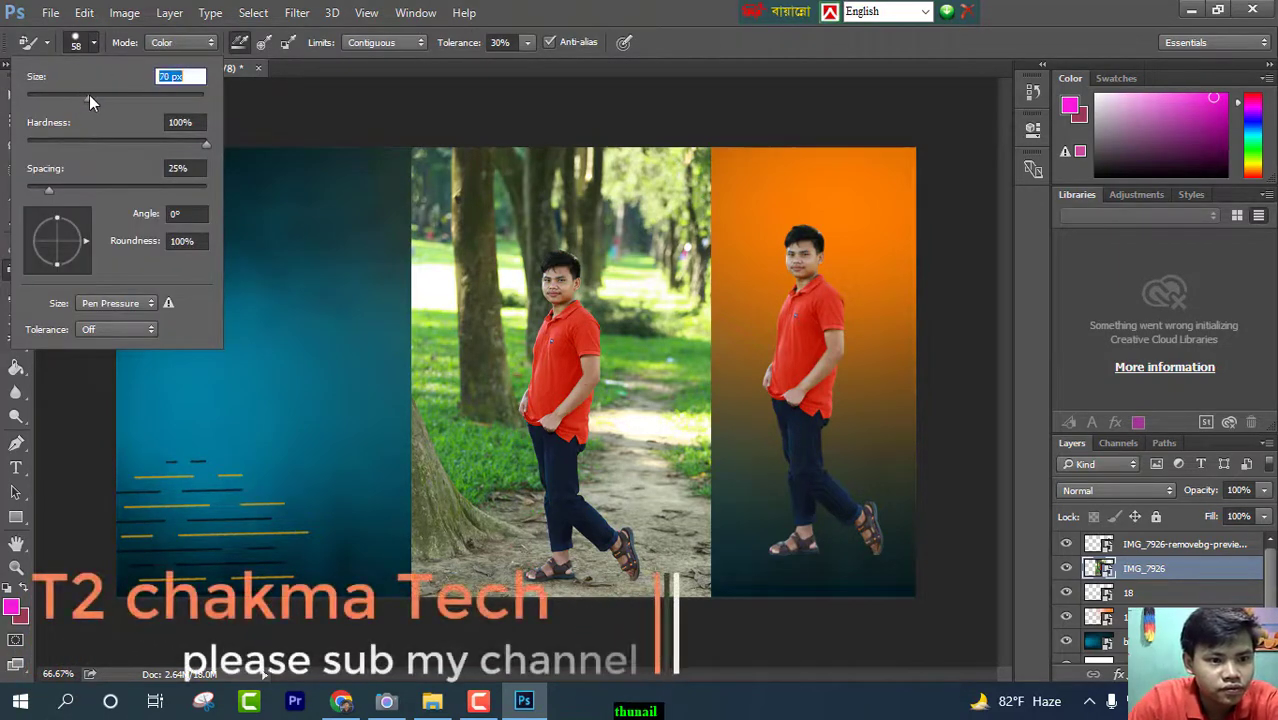
click(196, 45)
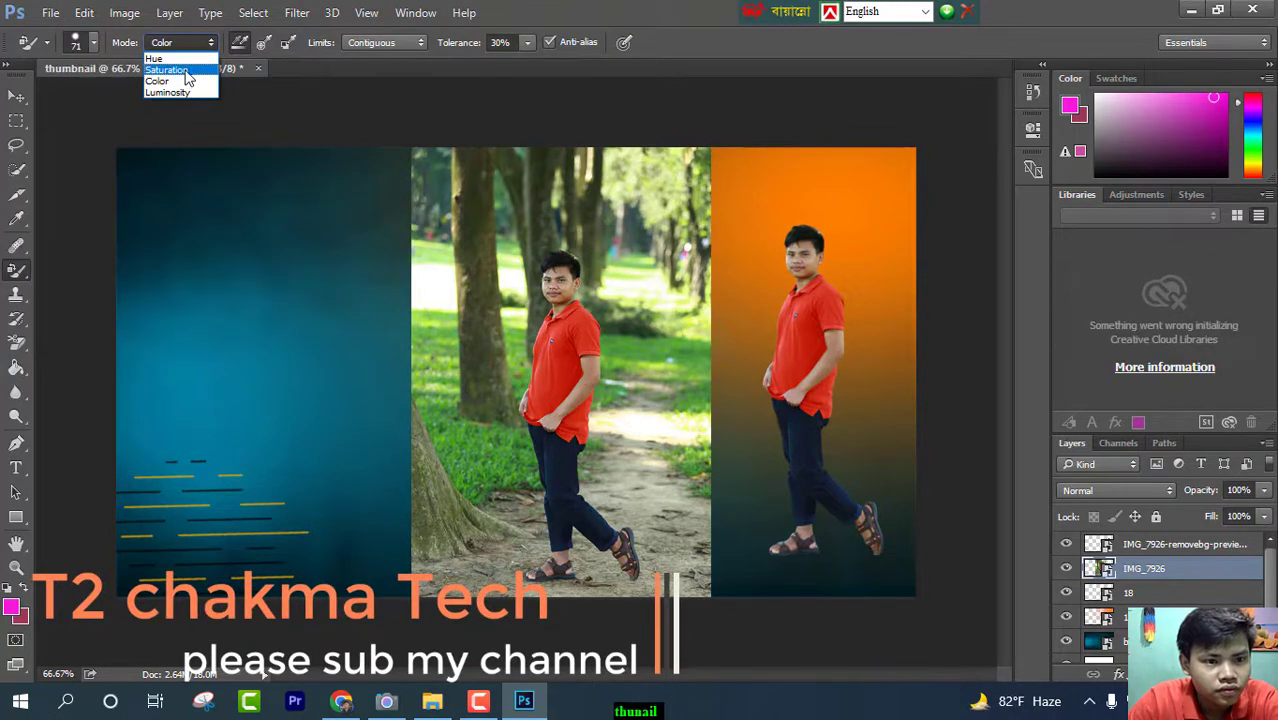
click(230, 381)
click(642, 291)
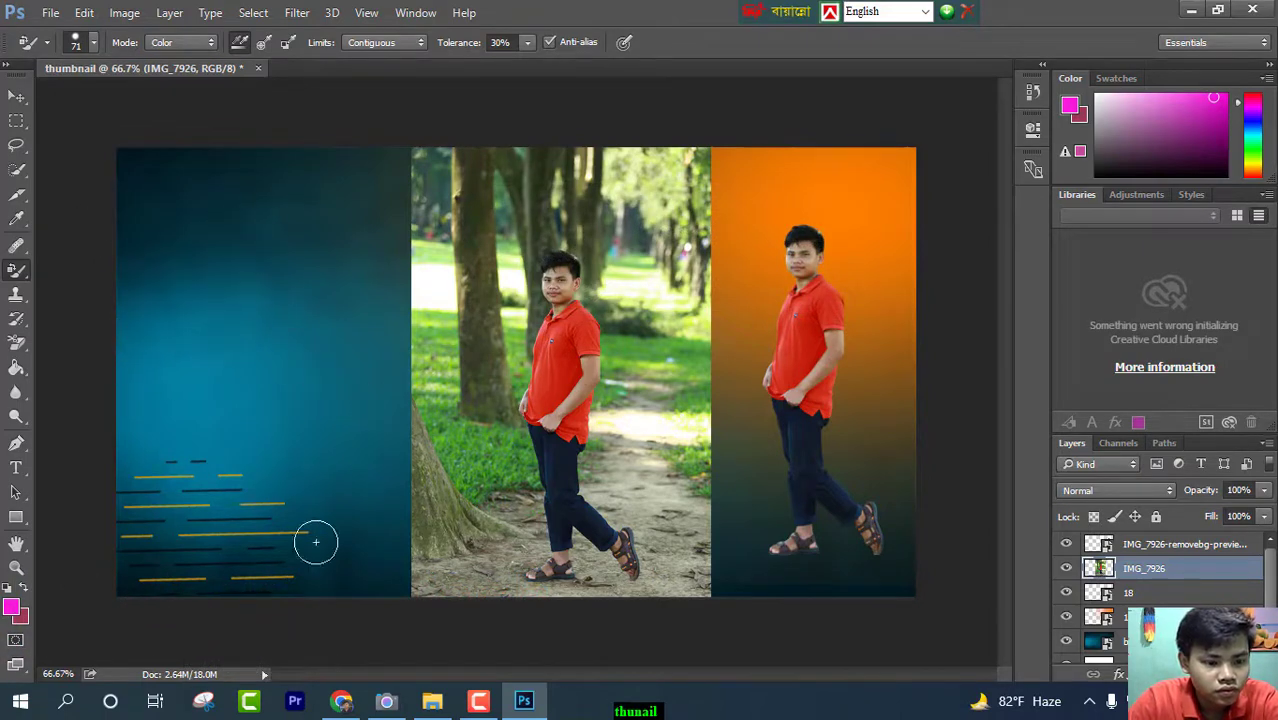
- Change the foreground color to a pale pink-violet
click(11, 606)
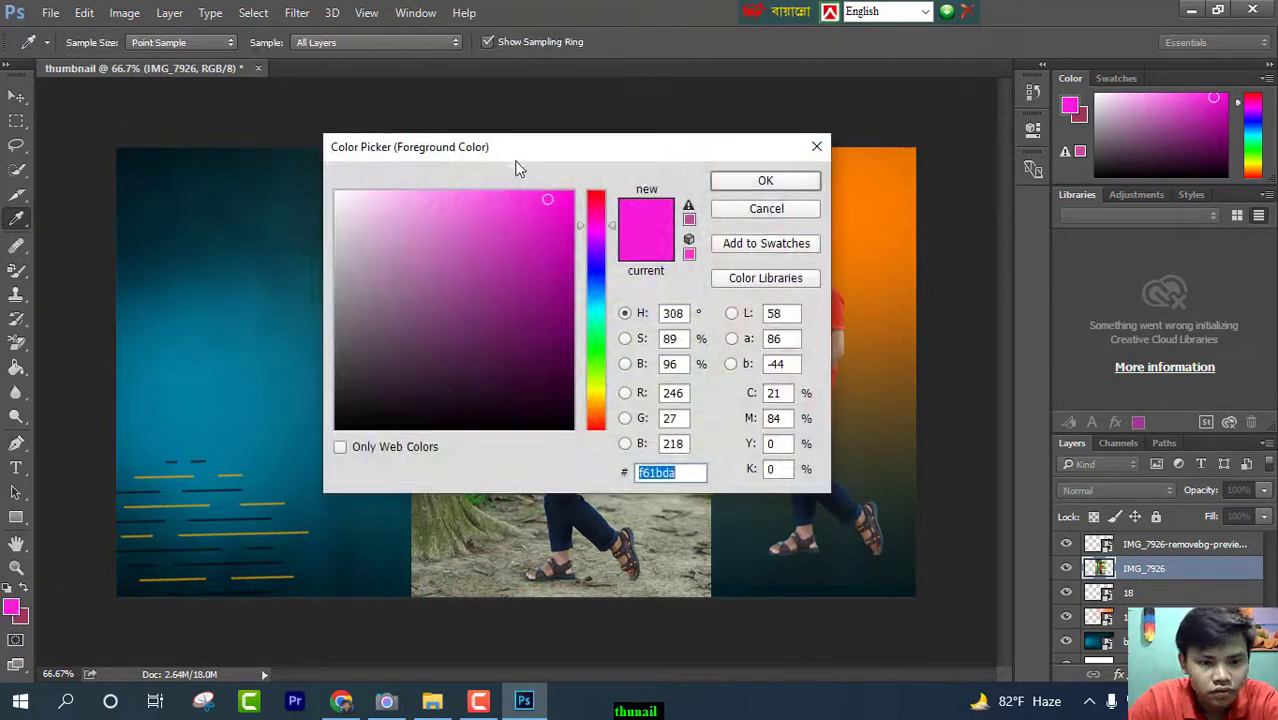
click(407, 234)
click(780, 180)
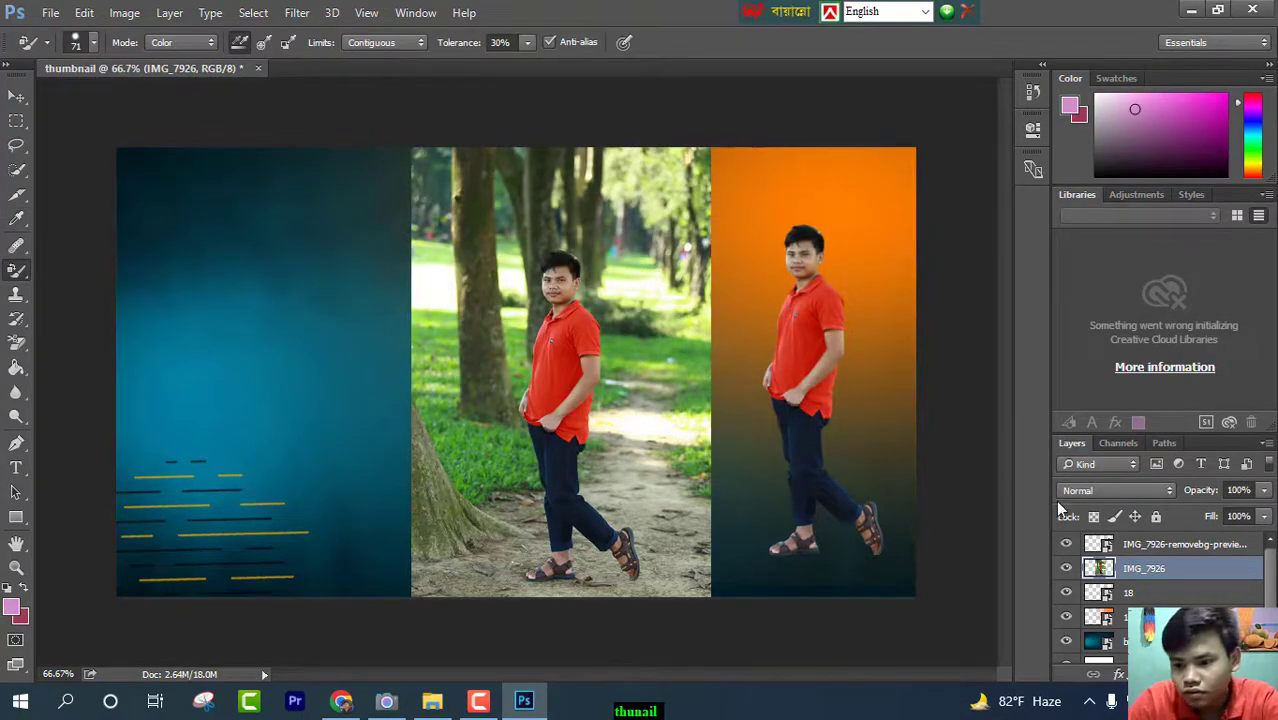
- Rasterize the "background 2" layer and try a Color Replacement stroke on the dark blue upper-left area
click(1143, 546)
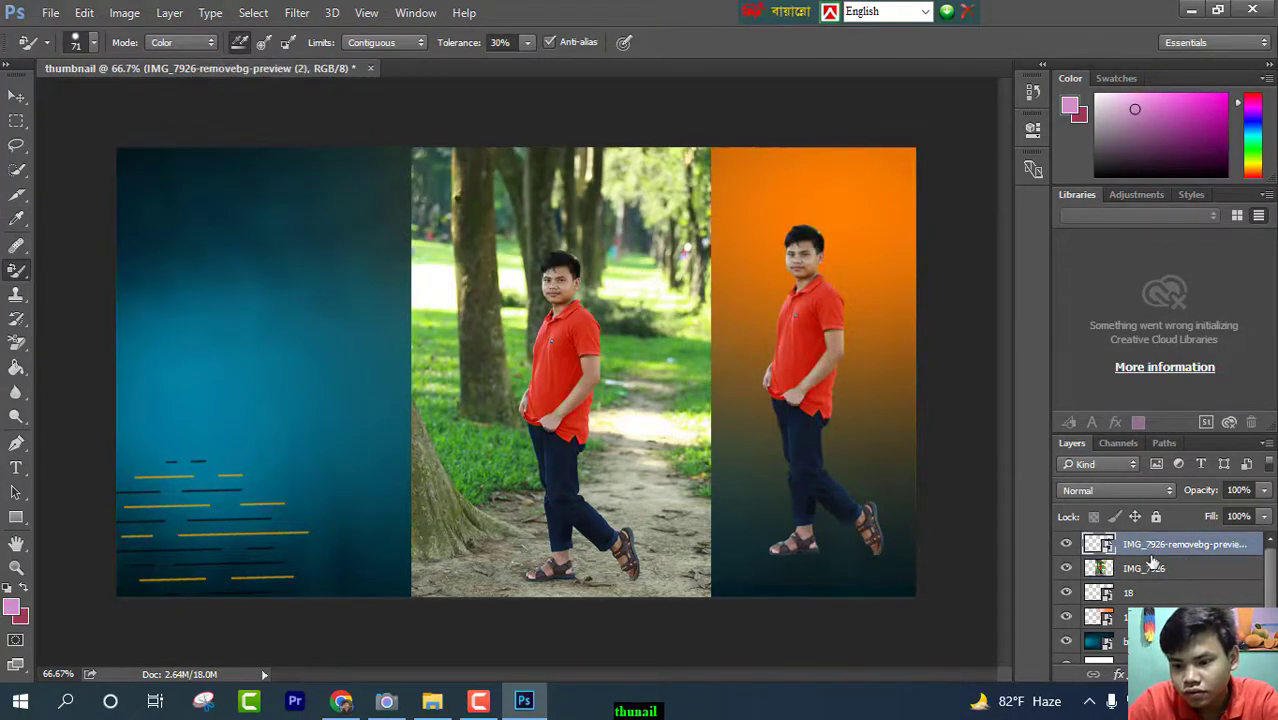
click(1140, 641)
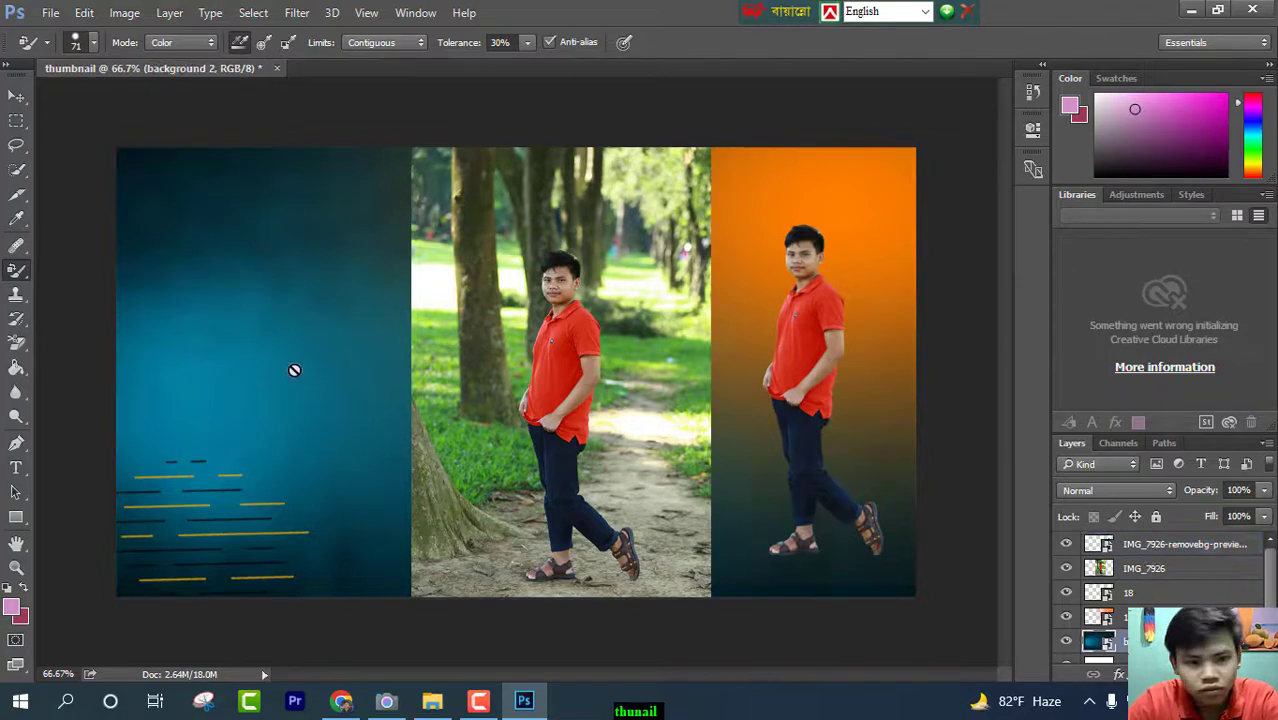
click(120, 240)
click(662, 292)
drag(203, 191, 256, 152)
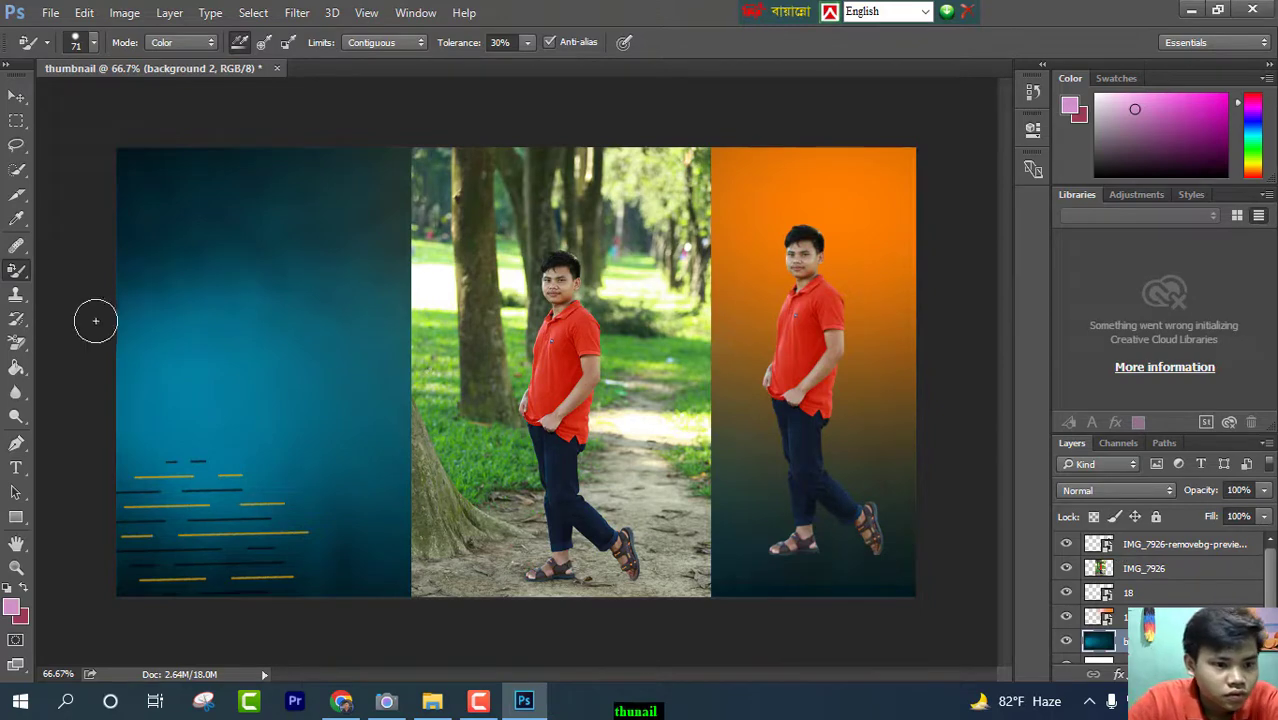
- Try painting four light pink streaks across the blue area of "background 2" with the Mixer Brush
right_click(18, 276)
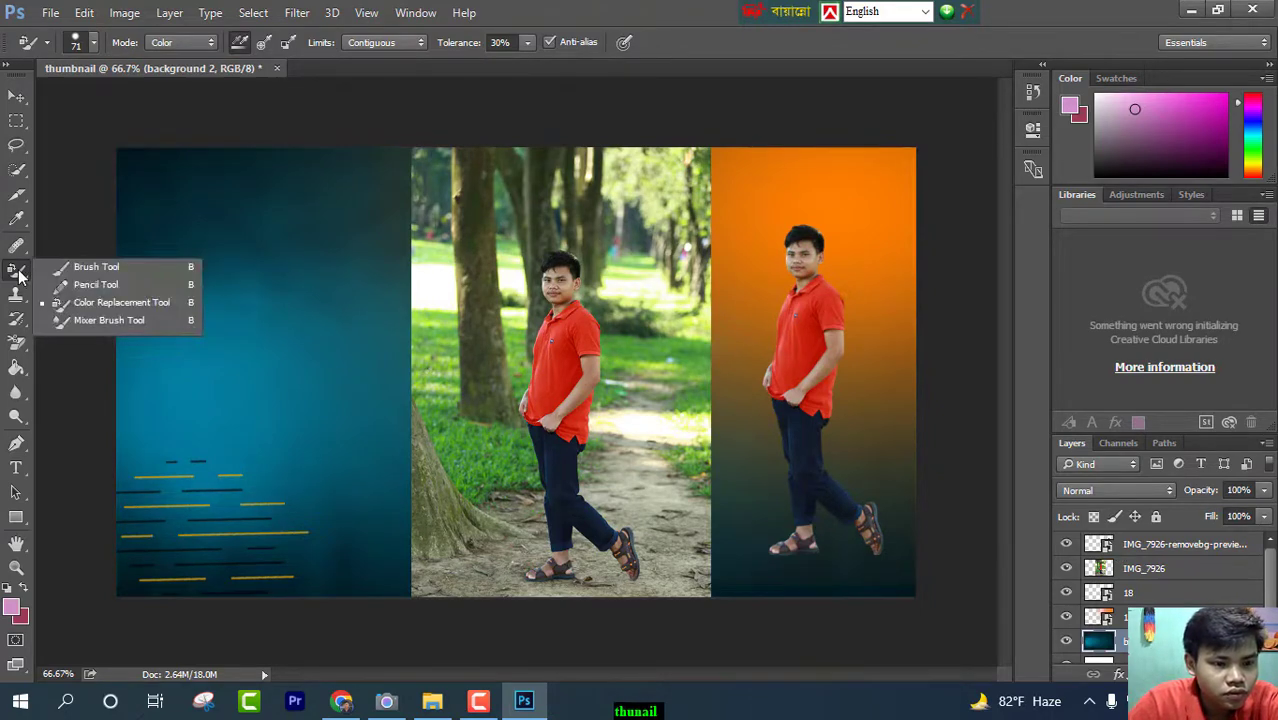
click(108, 324)
drag(106, 337, 253, 182)
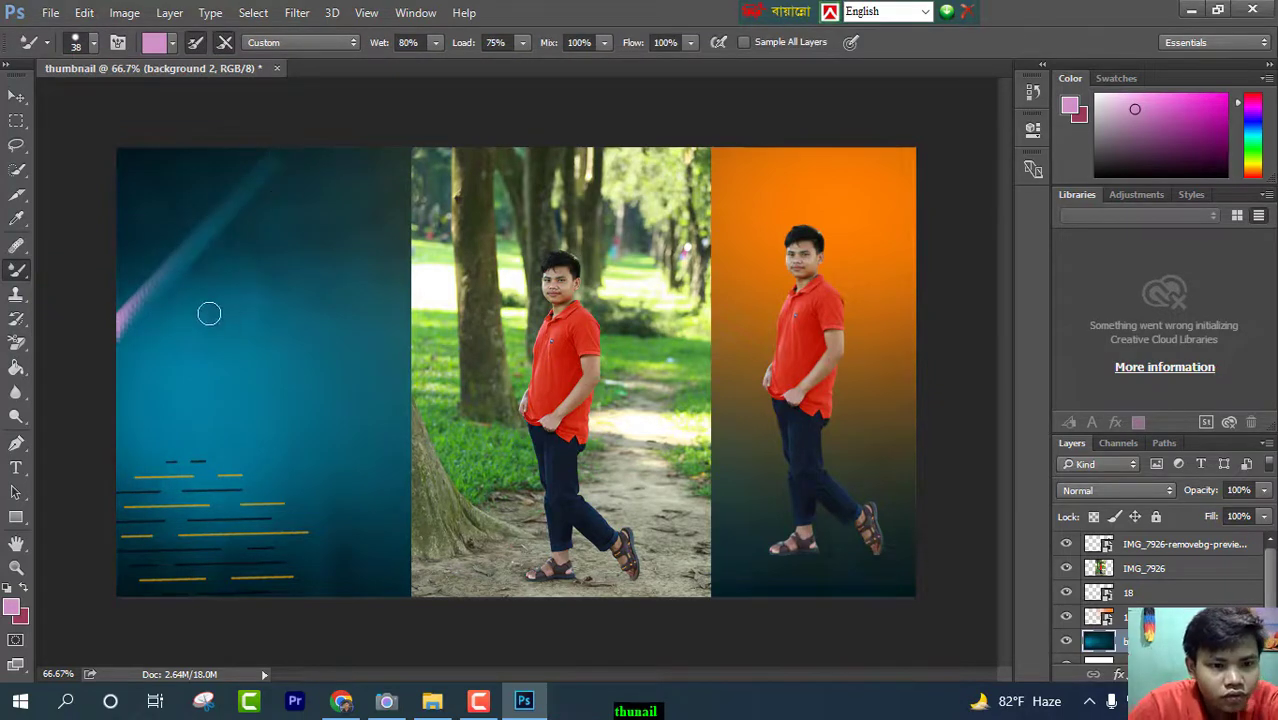
drag(114, 343, 388, 178)
drag(142, 365, 594, 191)
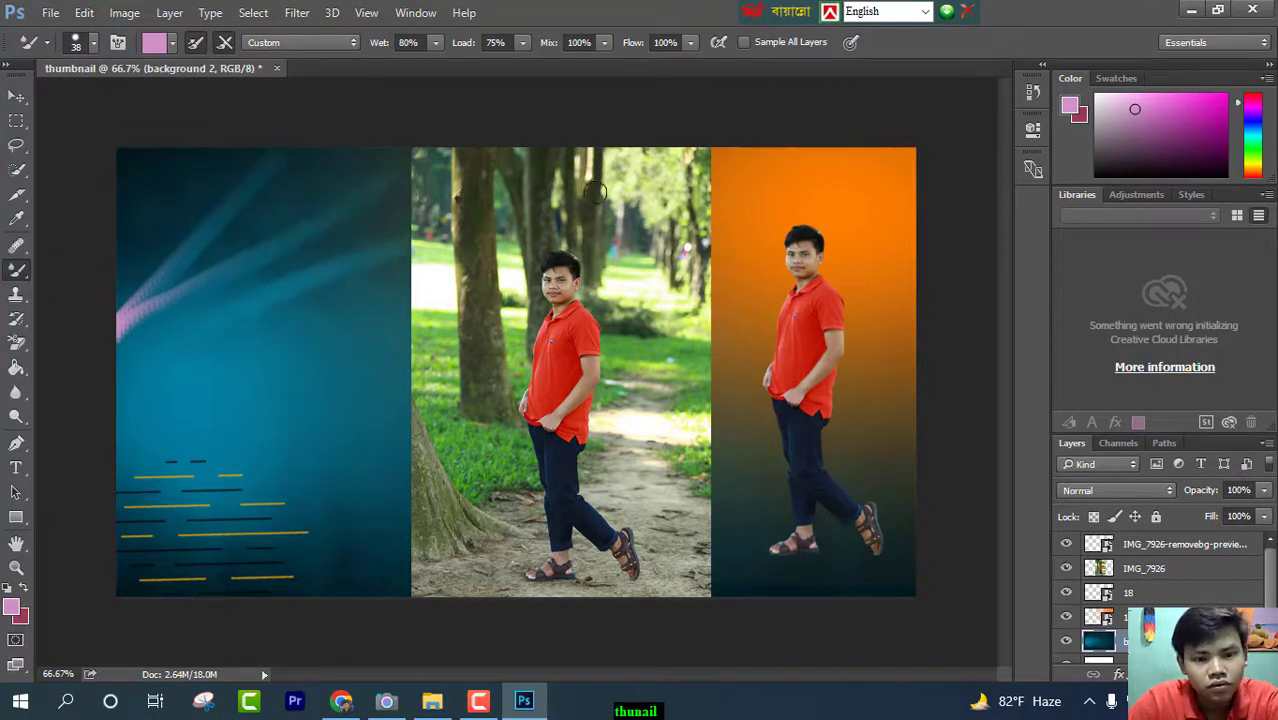
mouse_move(142, 420)
mouse_down()
mouse_move(527, 379)
mouse_move(563, 401)
mouse_up()
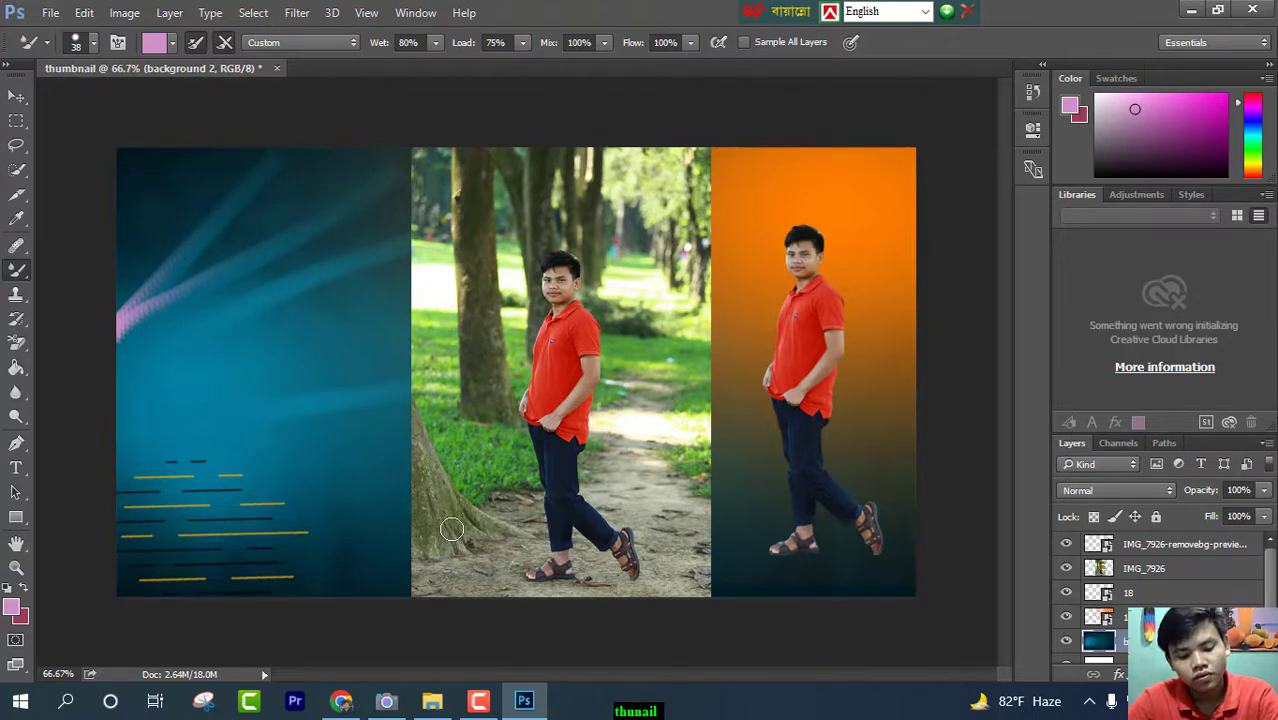
- Undo the four Mixer Brush strokes on "background 2"
key(ctrl+alt+z)
key(ctrl+alt+z)
key(ctrl+alt+z)
key(ctrl+alt+z)
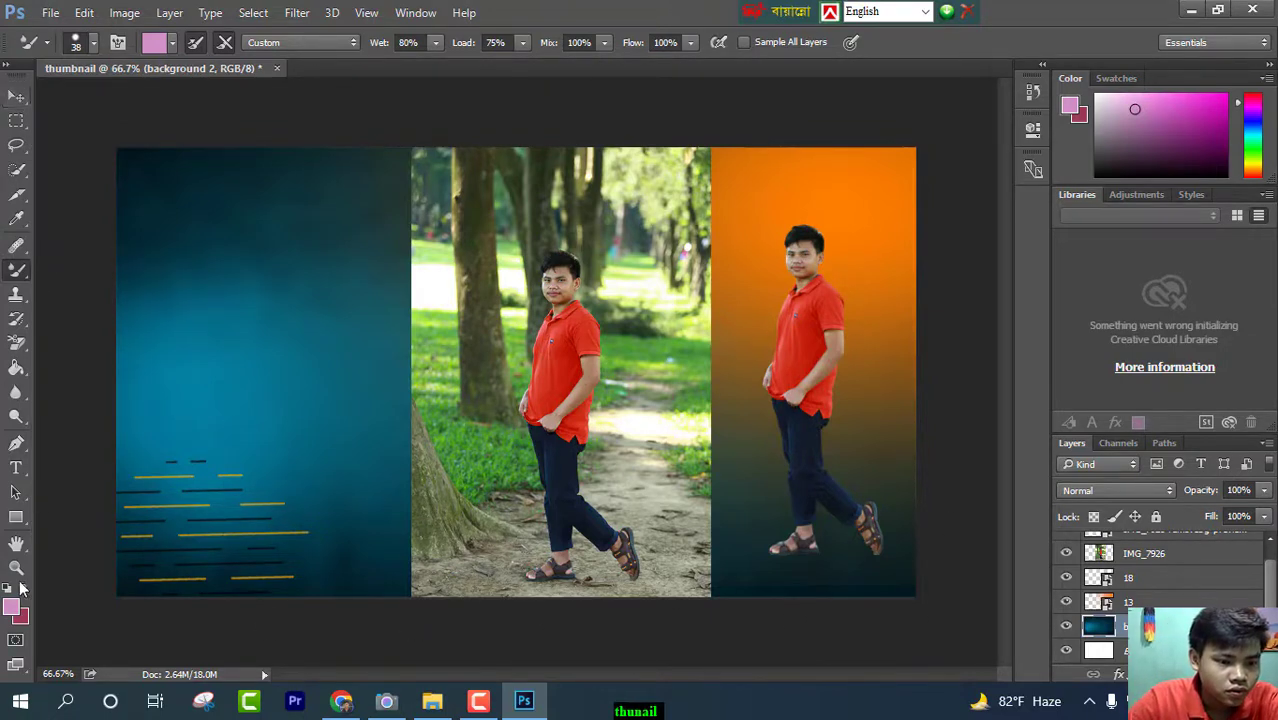
- Place the white arrow image "39" from Downloads as an embedded layer above "background 2"
click(49, 13)
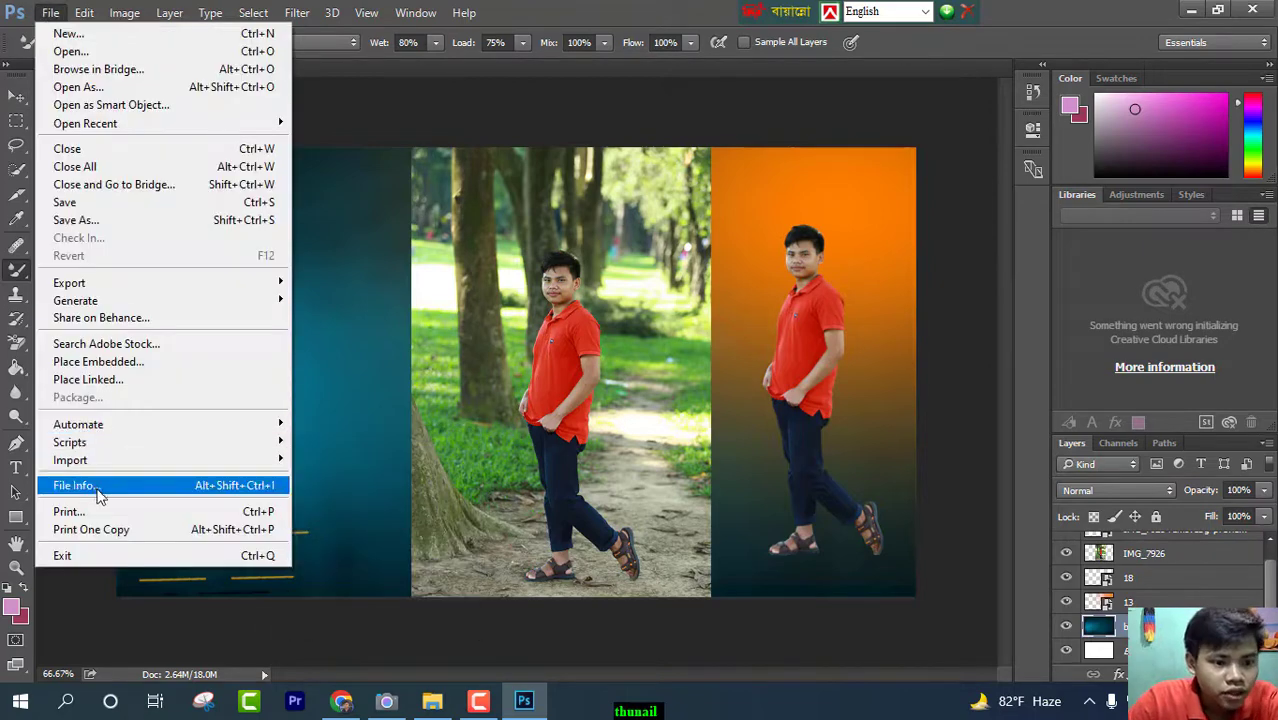
click(145, 366)
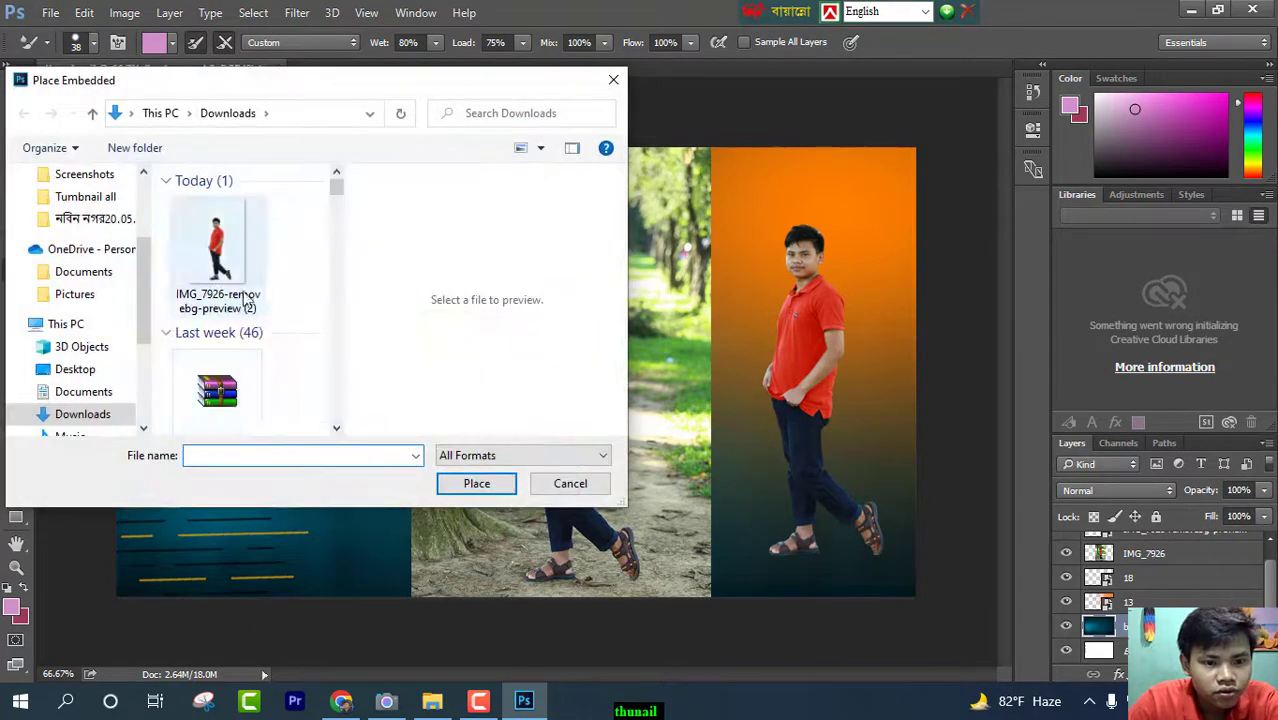
scroll(215, 390, down, 5)
scroll(214, 393, down, 6)
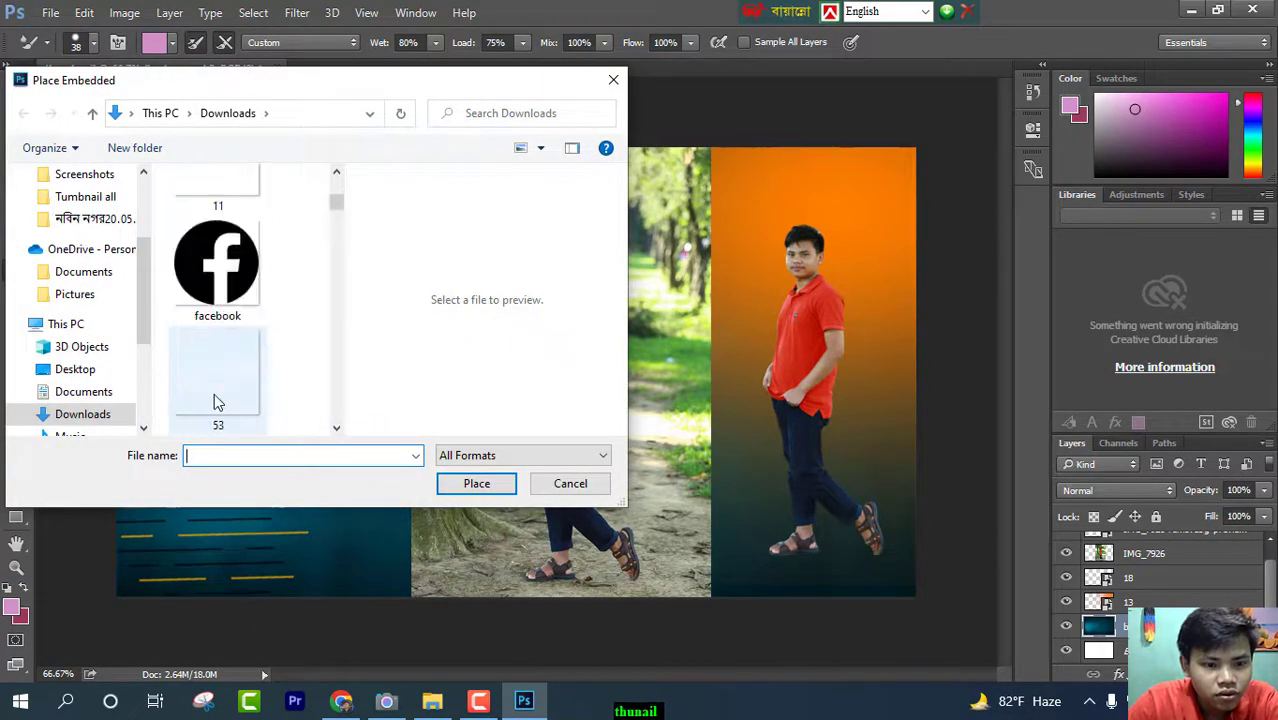
scroll(220, 377, up, 3)
scroll(220, 377, down, 6)
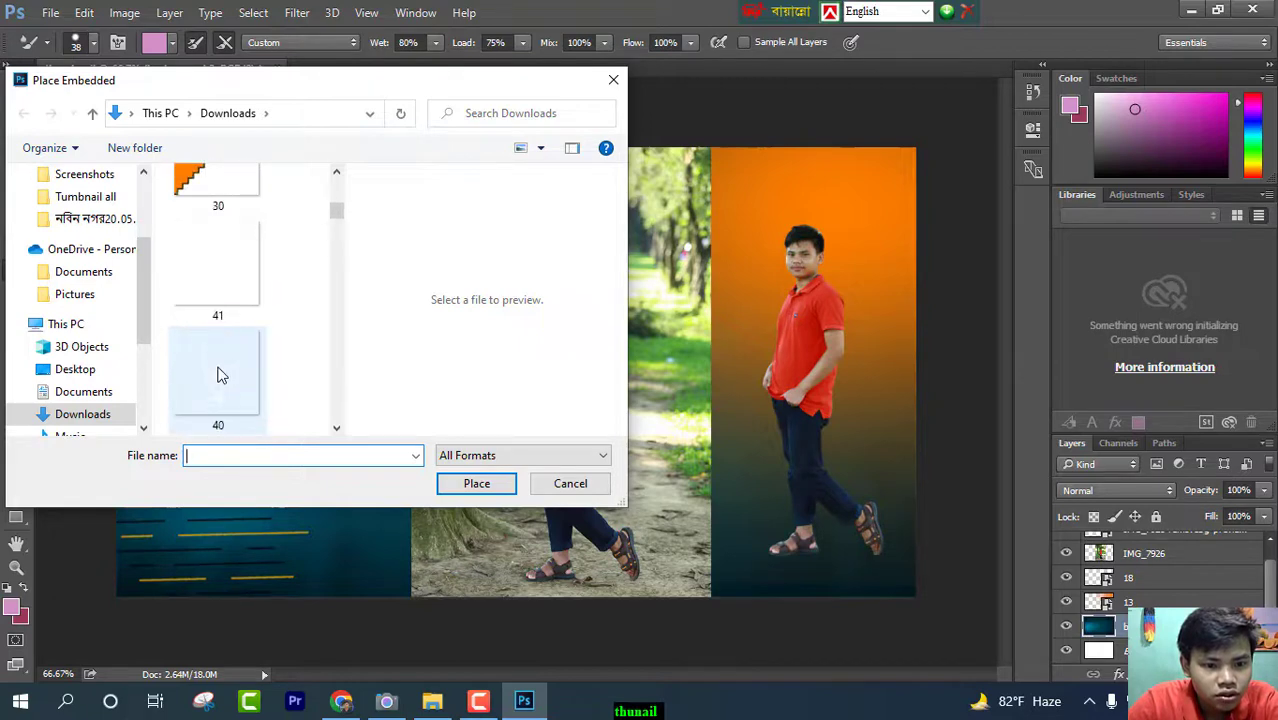
scroll(220, 377, up, 3)
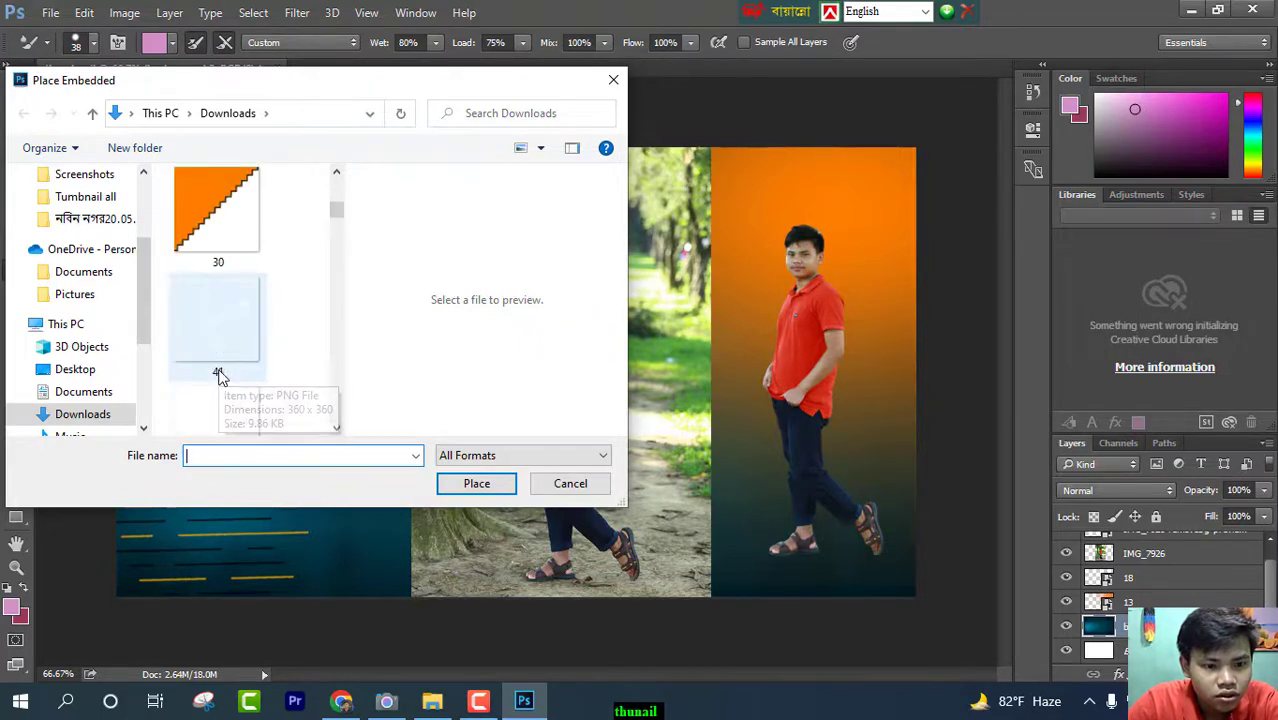
click(222, 370)
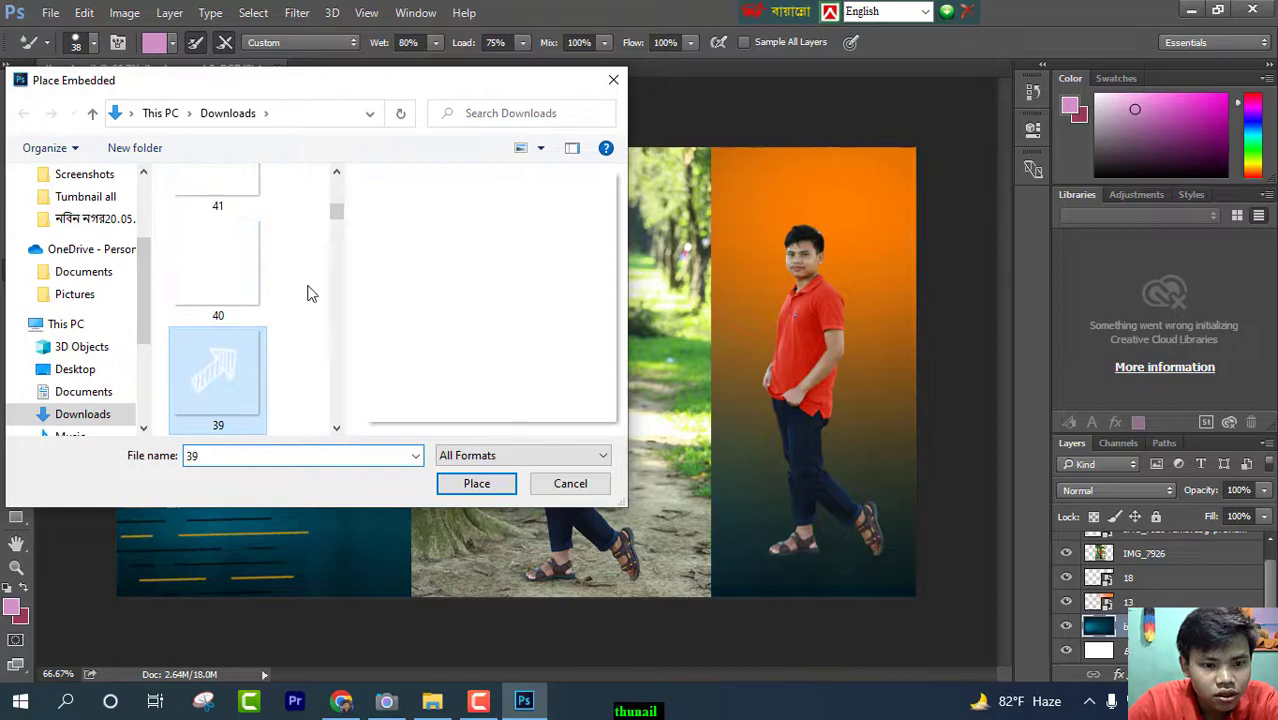
click(470, 462)
click(480, 483)
click(479, 490)
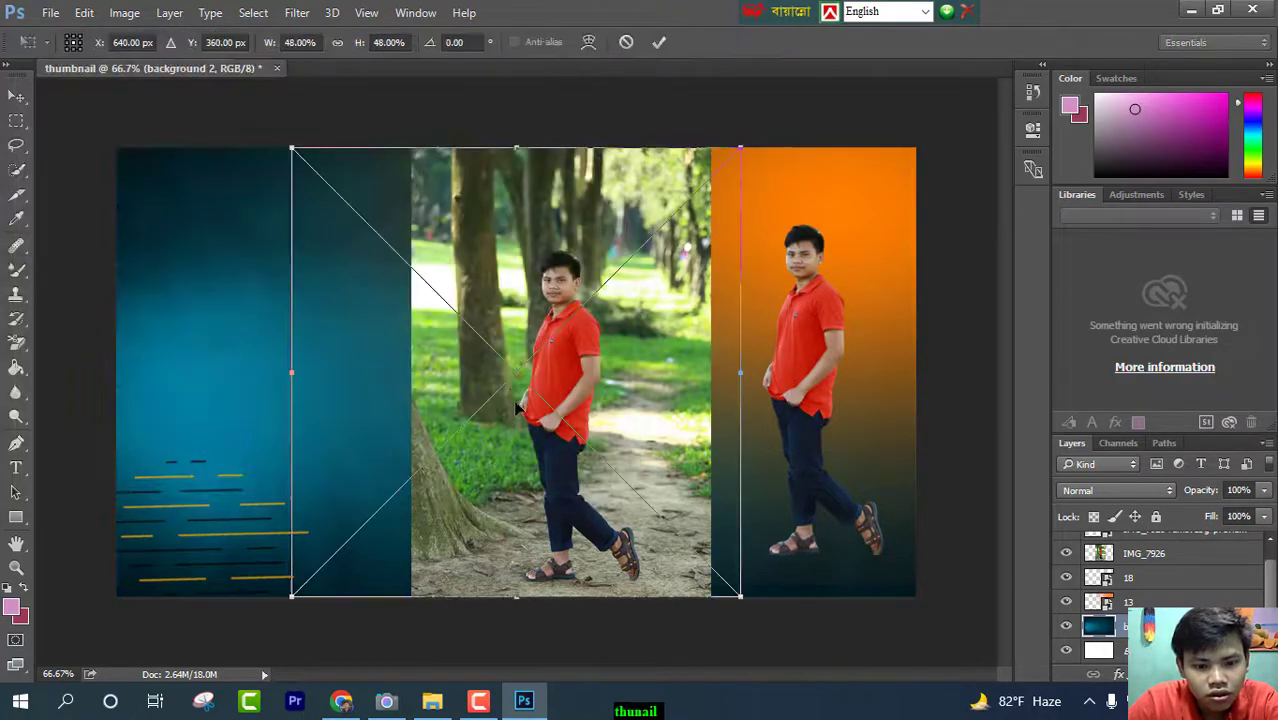
- Scale the arrow to 11.60% by 18.53%, rotate it 53.09° toward the photo, and commit it just left of the photo's upper half
drag(442, 385, 263, 363)
drag(526, 586, 174, 311)
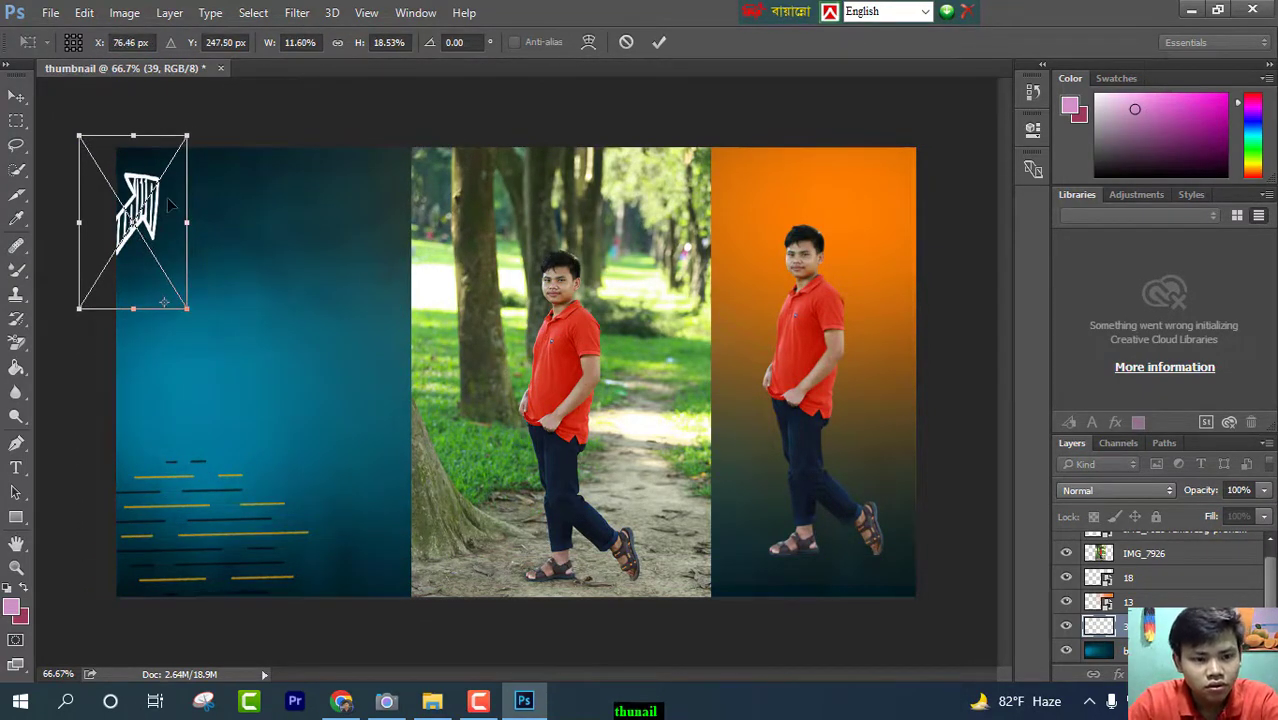
drag(167, 200, 324, 465)
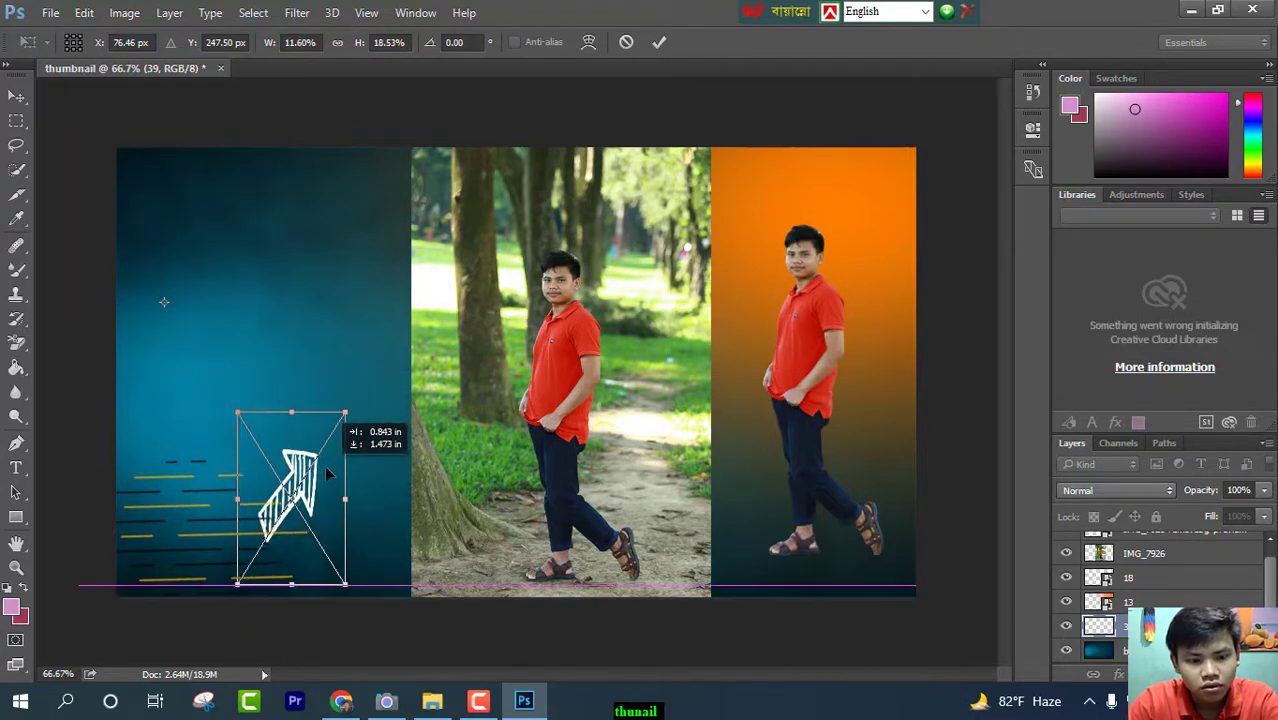
drag(390, 400, 220, 624)
drag(125, 493, 343, 272)
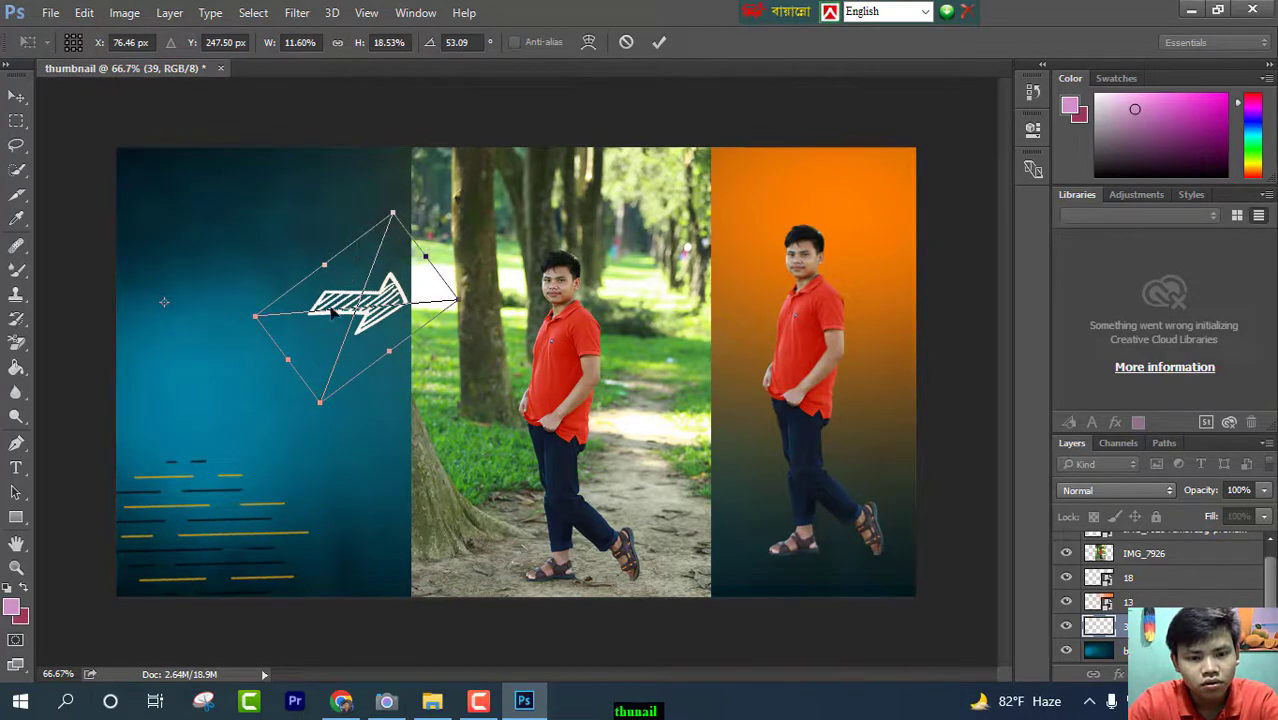
click(661, 43)
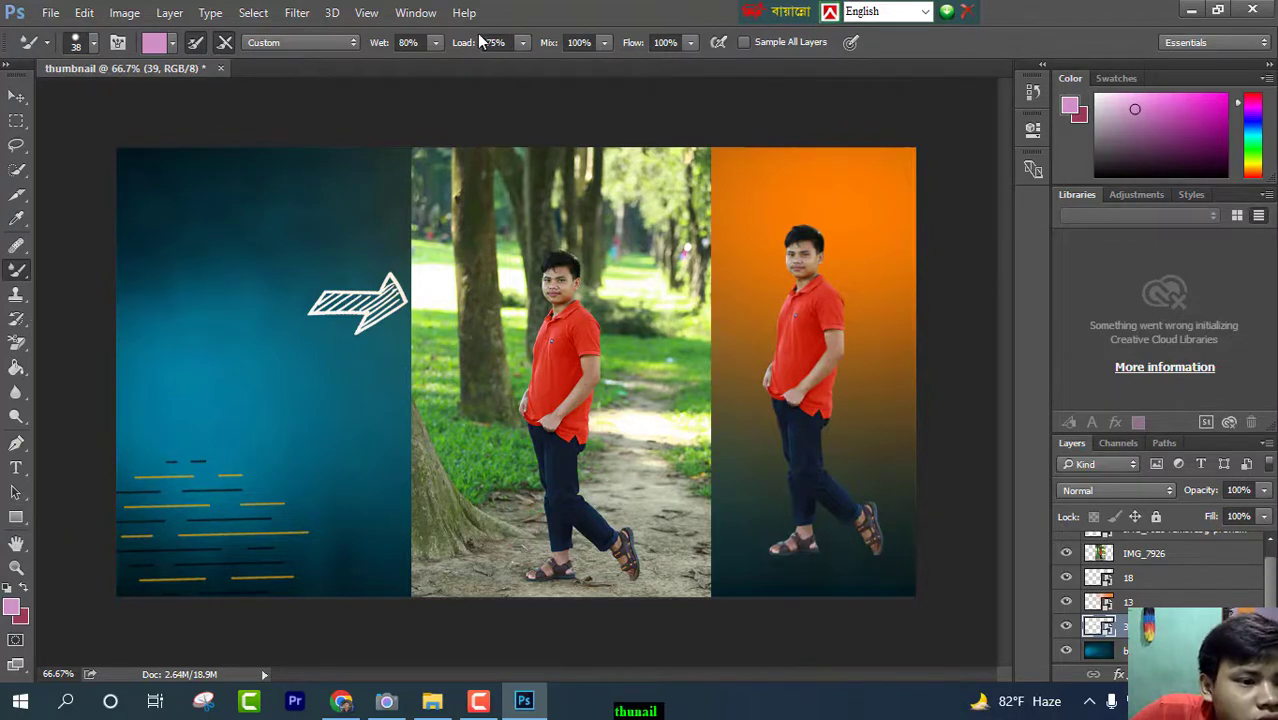
- Place the dark gradient image "14" from Downloads as an embedded layer above the arrow
click(52, 13)
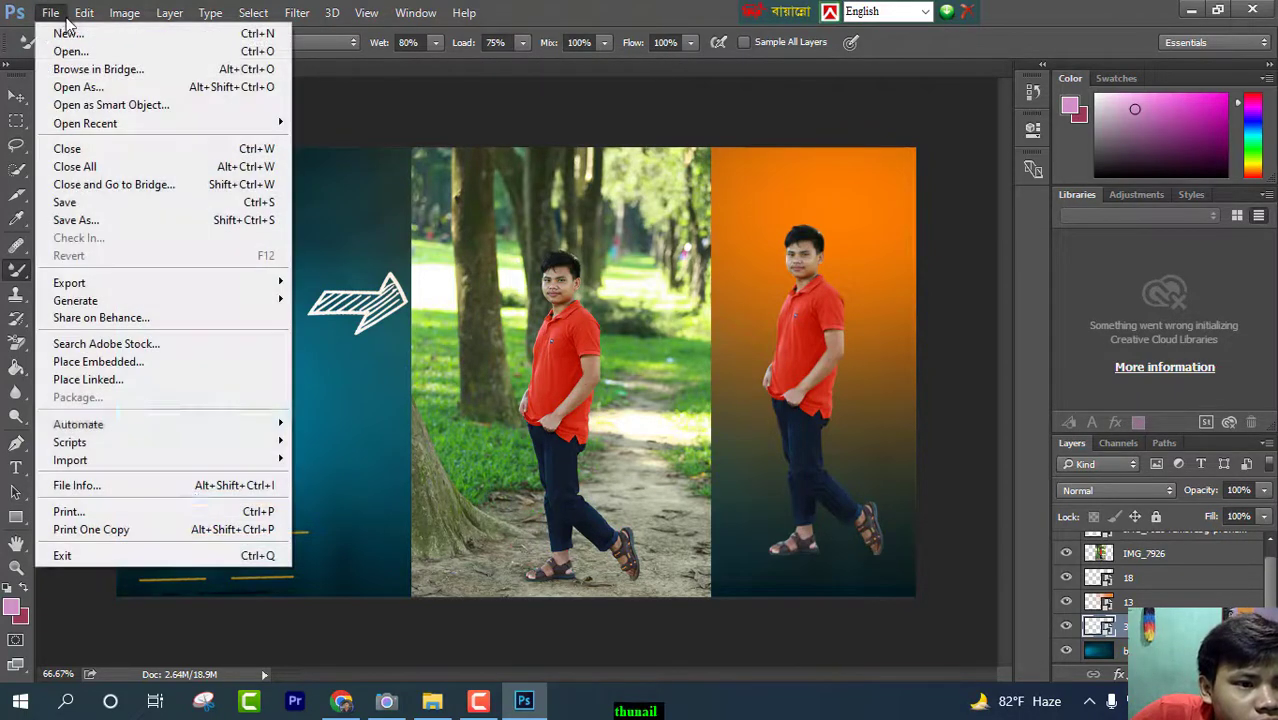
click(130, 368)
scroll(185, 390, down, 5)
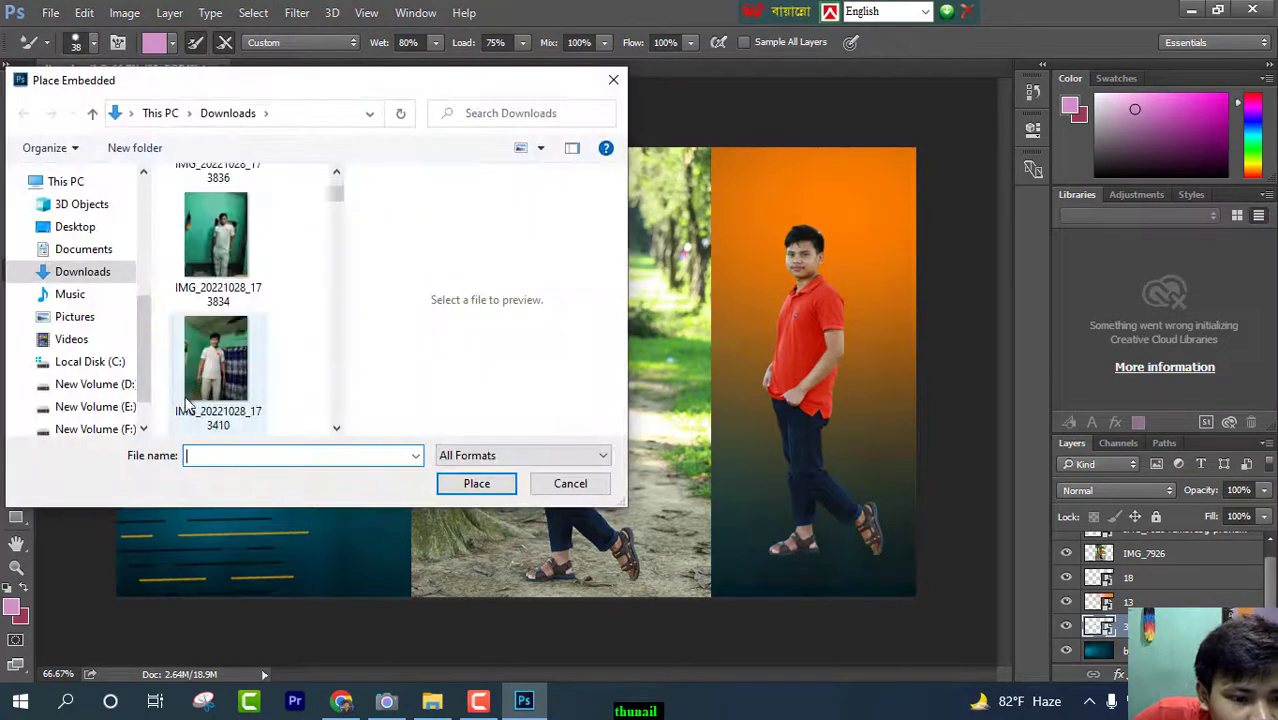
scroll(195, 415, down, 10)
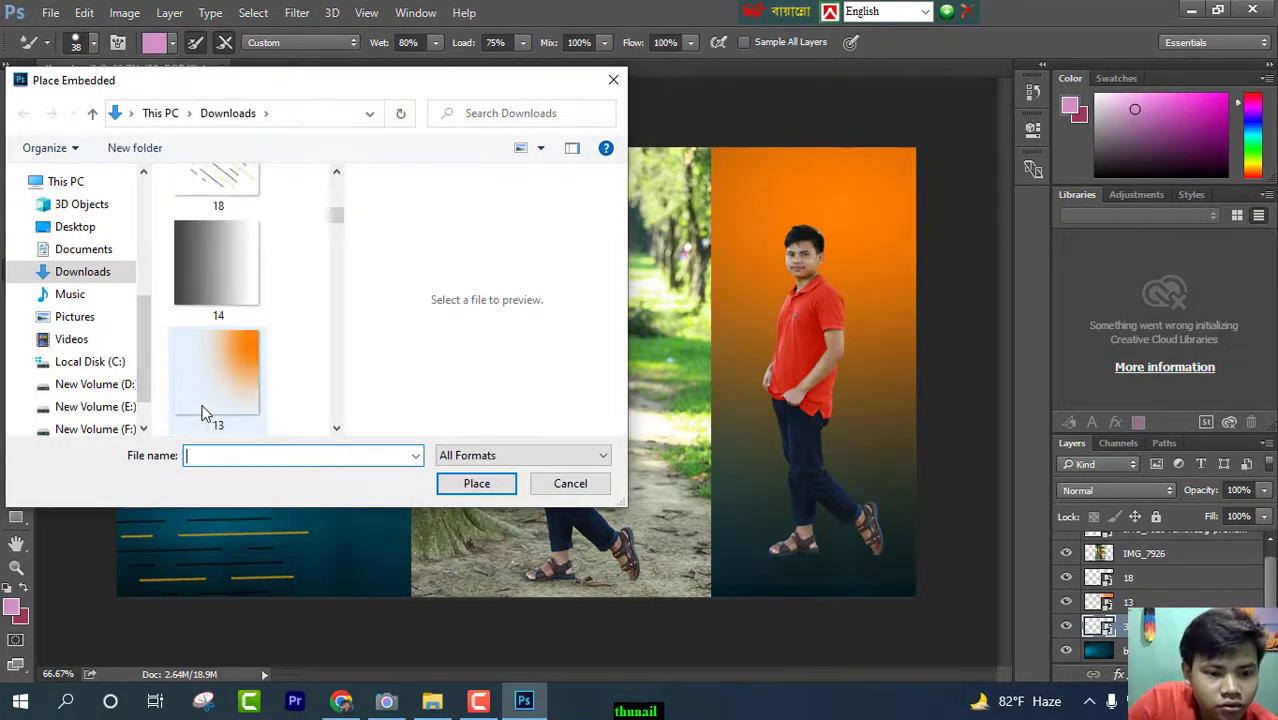
scroll(230, 335, down, 5)
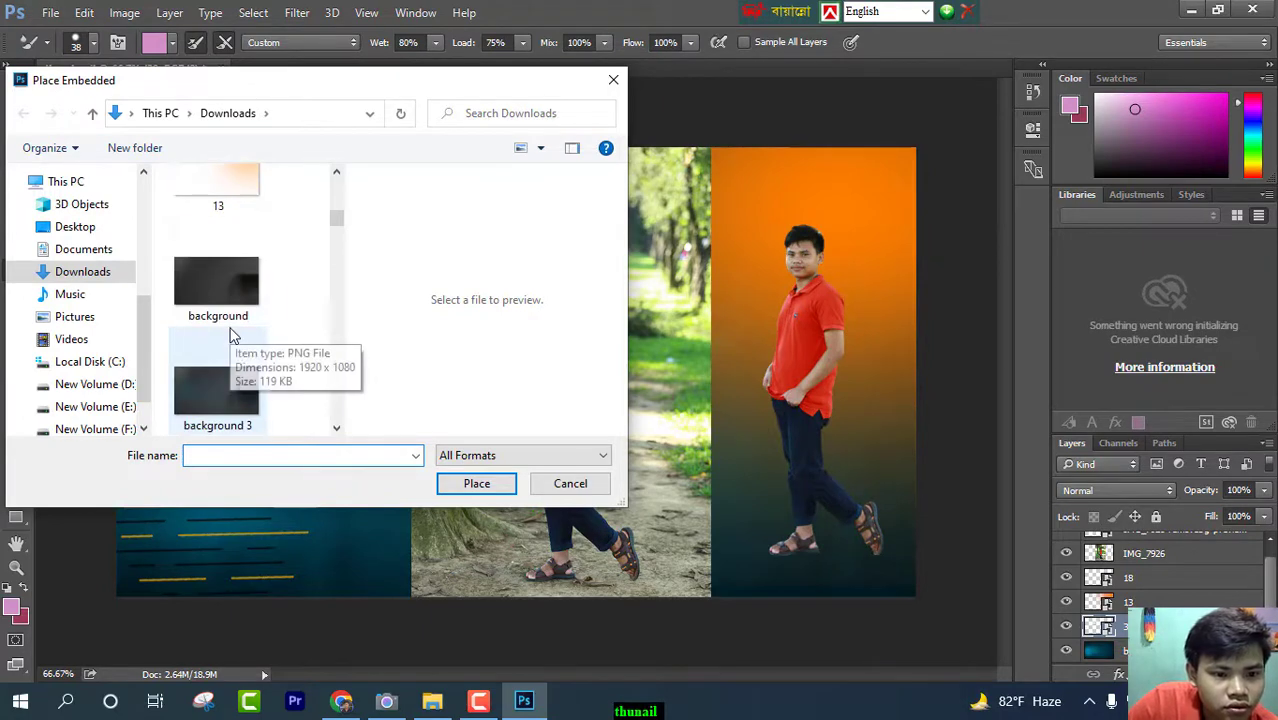
scroll(230, 335, up, 5)
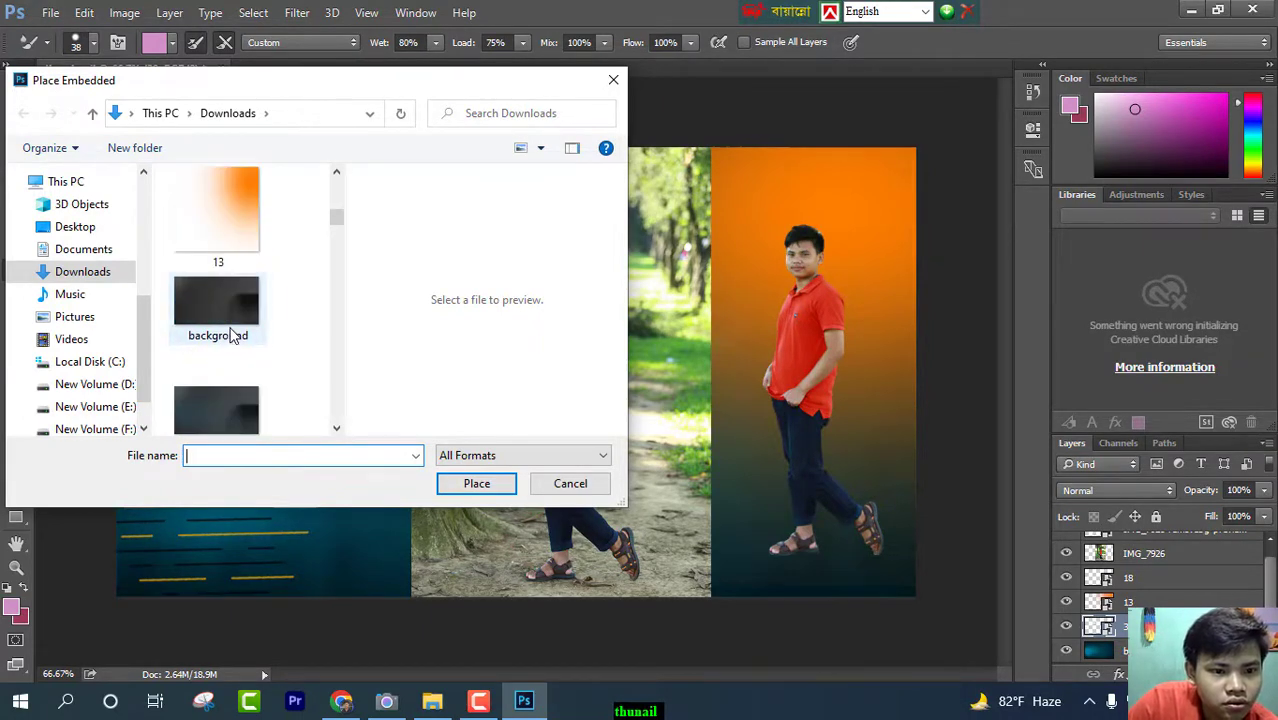
click(230, 335)
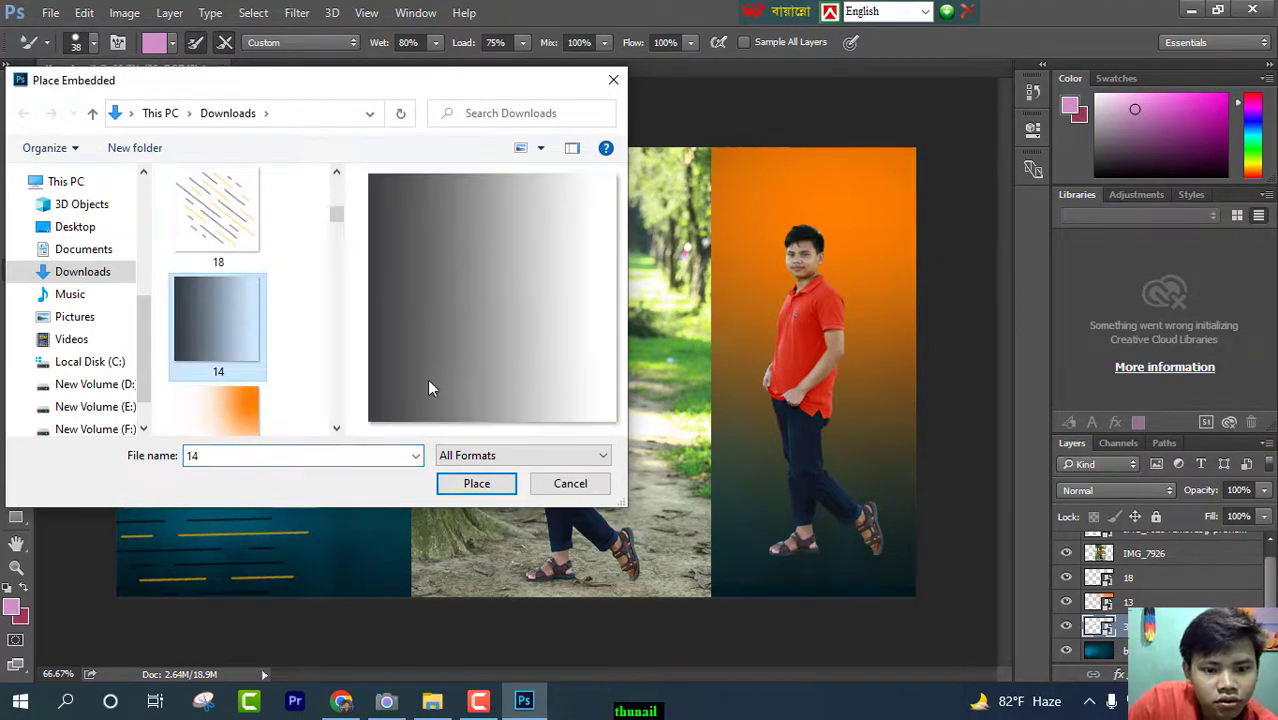
click(490, 483)
- Move and resize the gradient "14" so it darkens the canvas's left side, and commit the placement
drag(460, 357, 120, 419)
drag(535, 137, 408, 148)
click(657, 43)
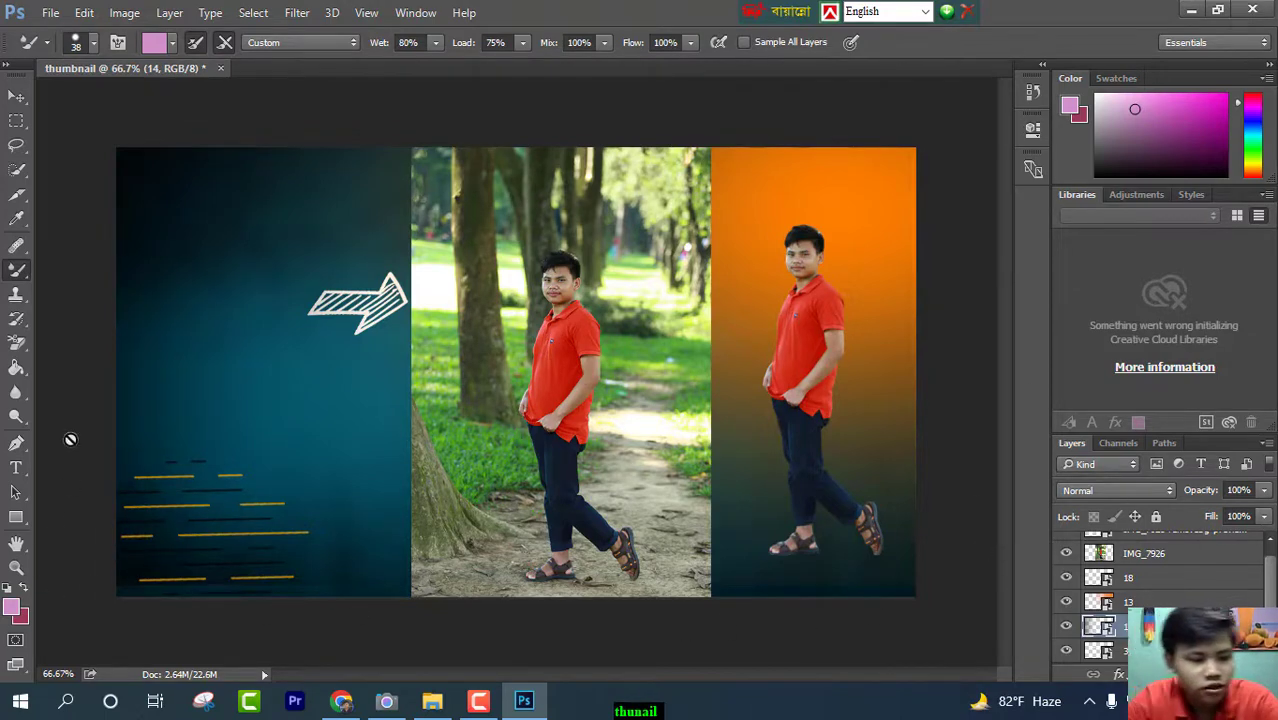
- Add the two-line title "Proffesional Thumbnail" / "Edit with photoshop" and move it onto the dark area above the white arrow
click(17, 467)
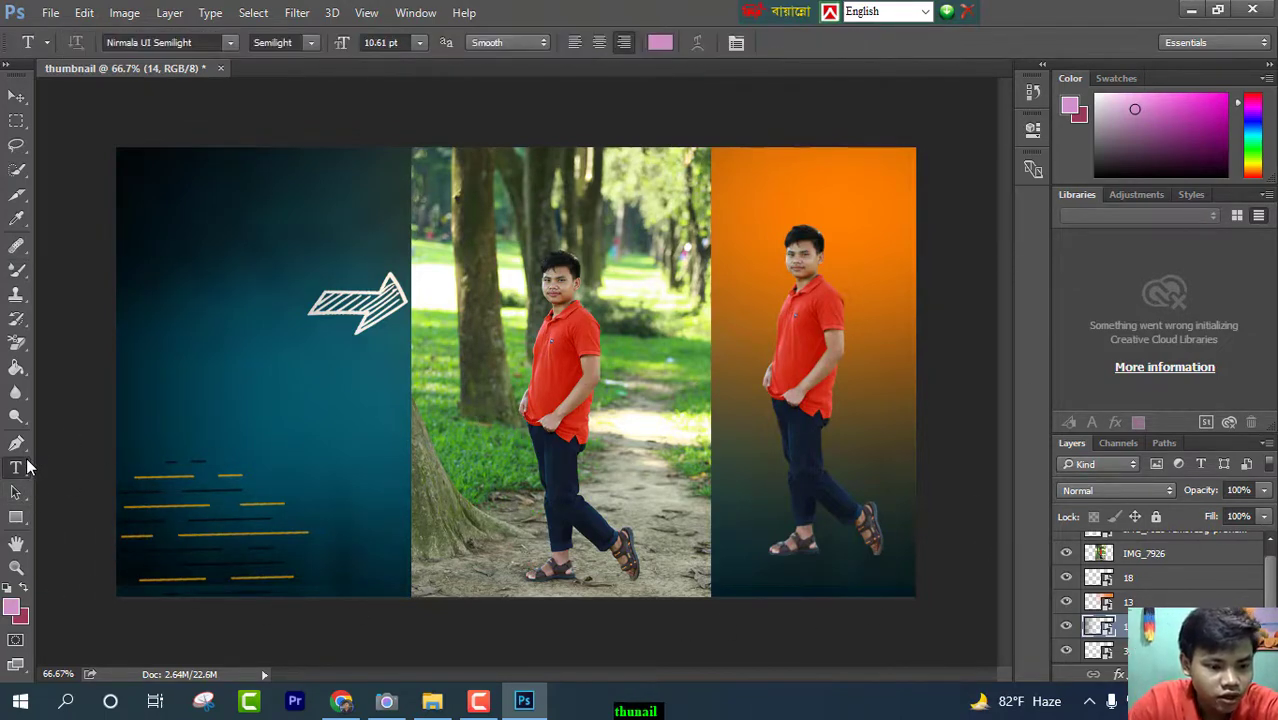
click(157, 220)
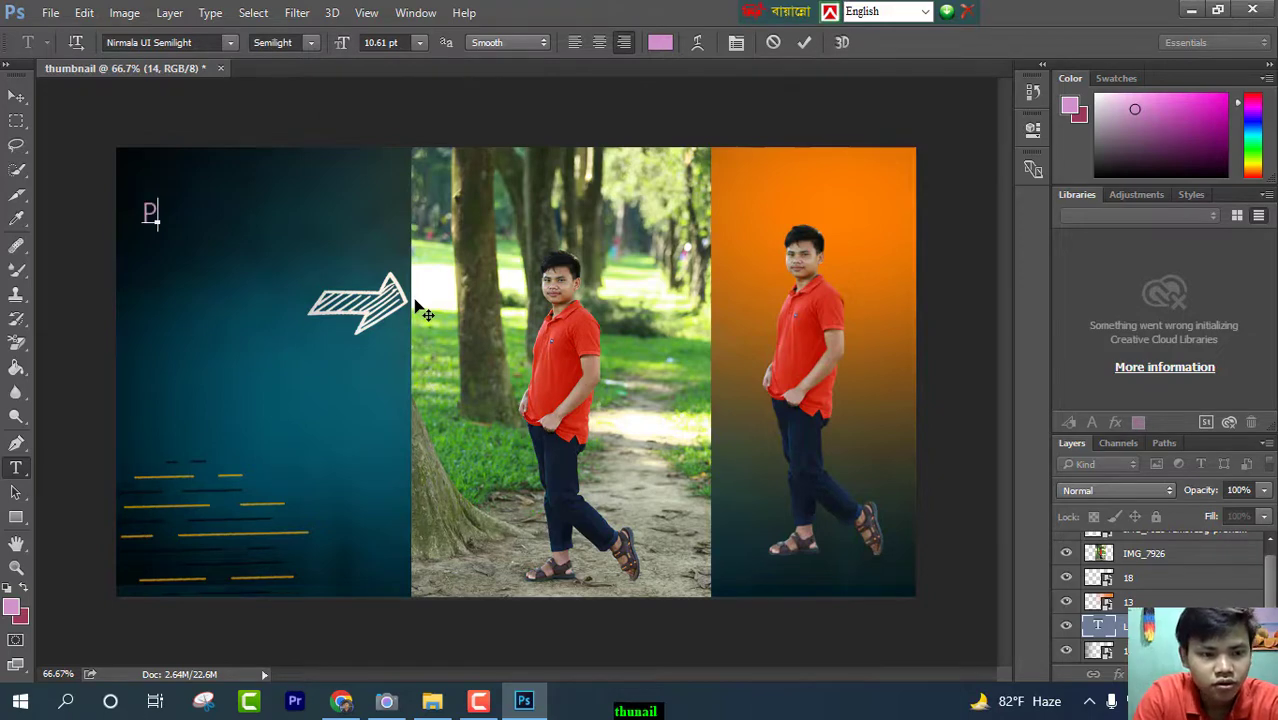
text(re)
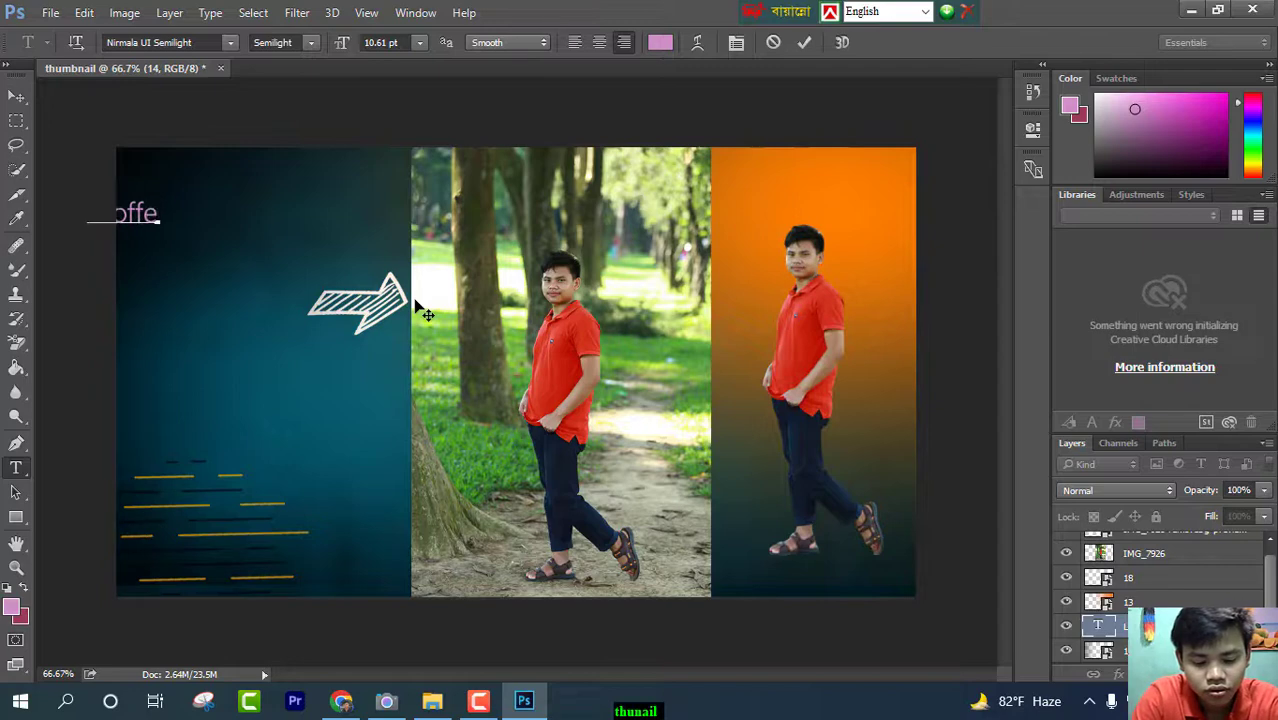
text(al )
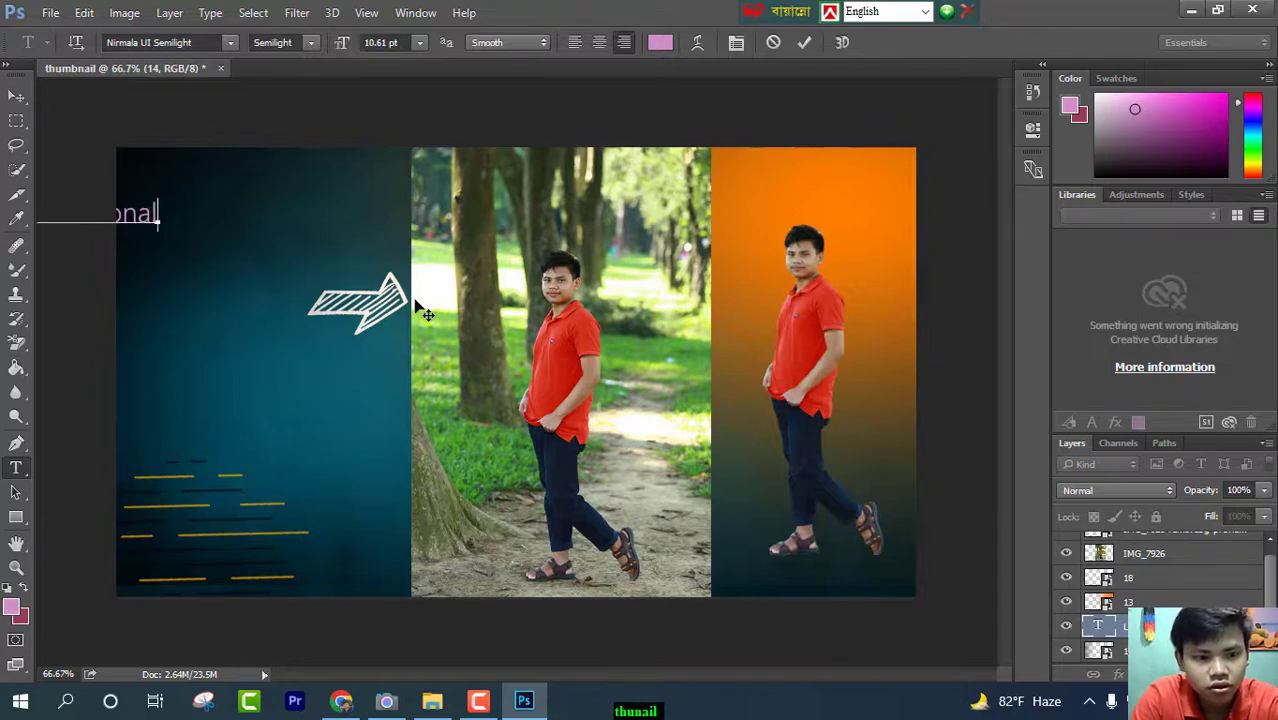
text(T)
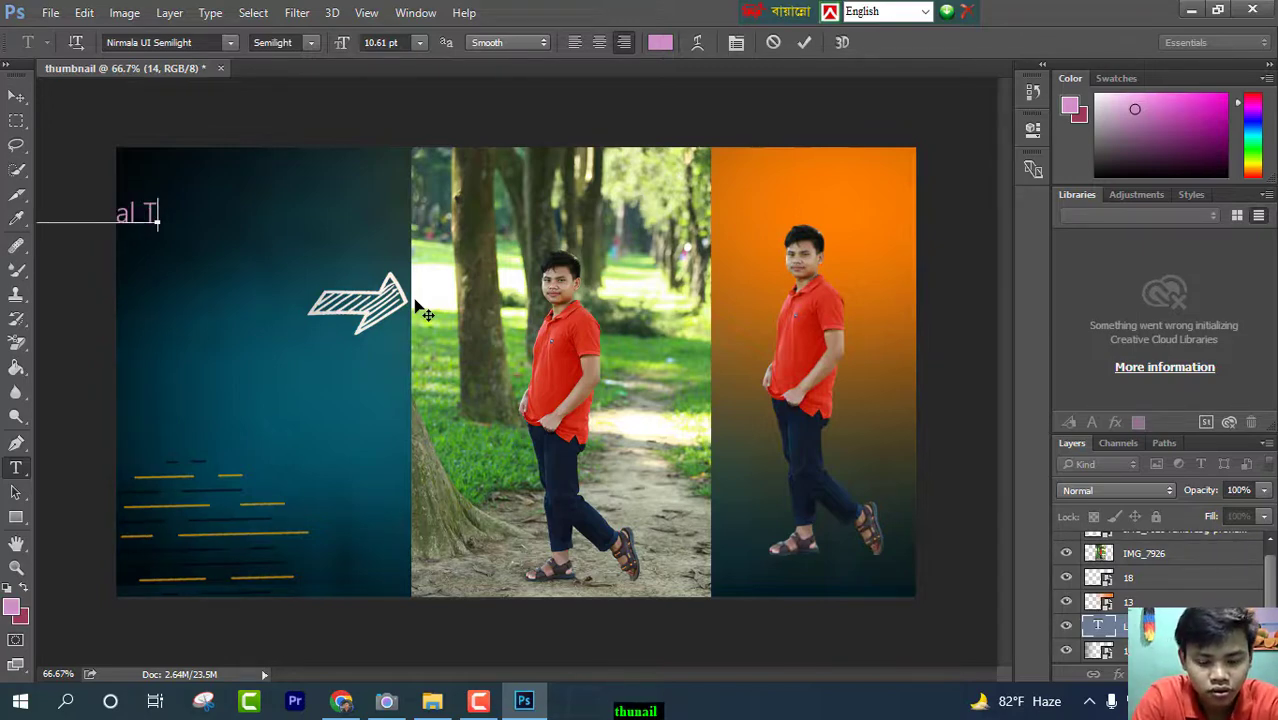
text(hu)
text(m)
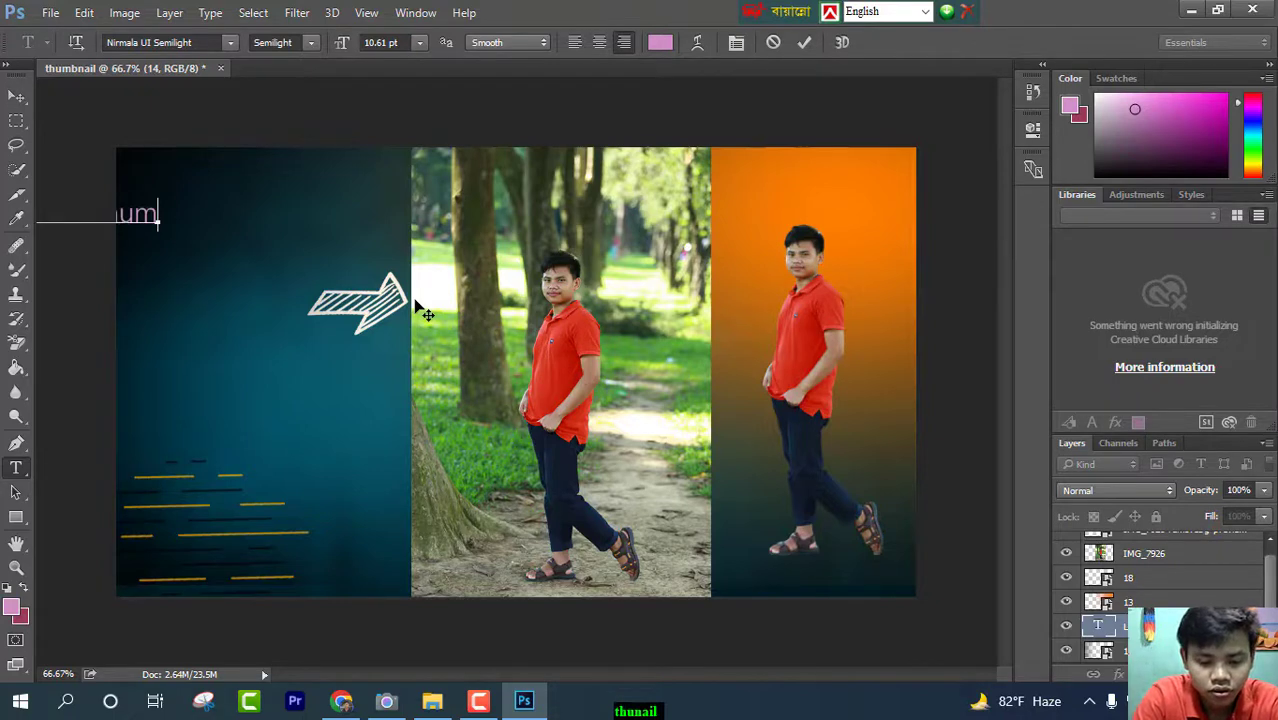
text(bna)
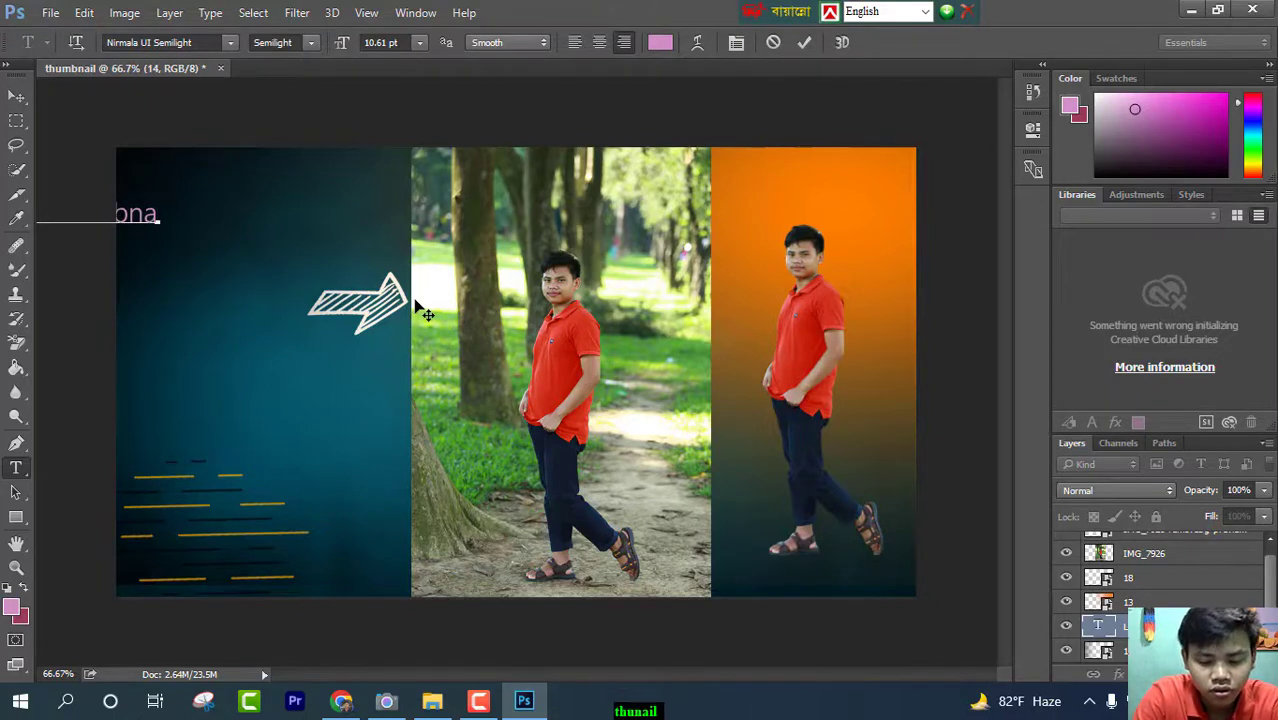
text(il)
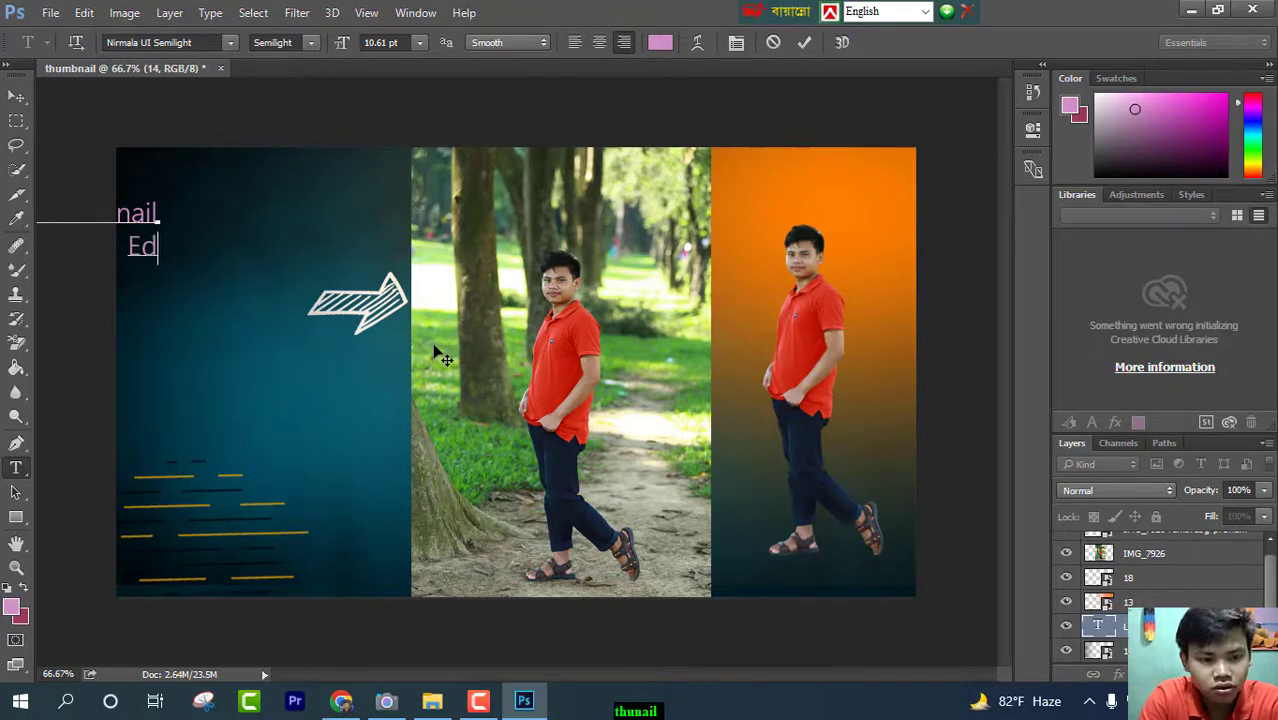
text(Edit wi)
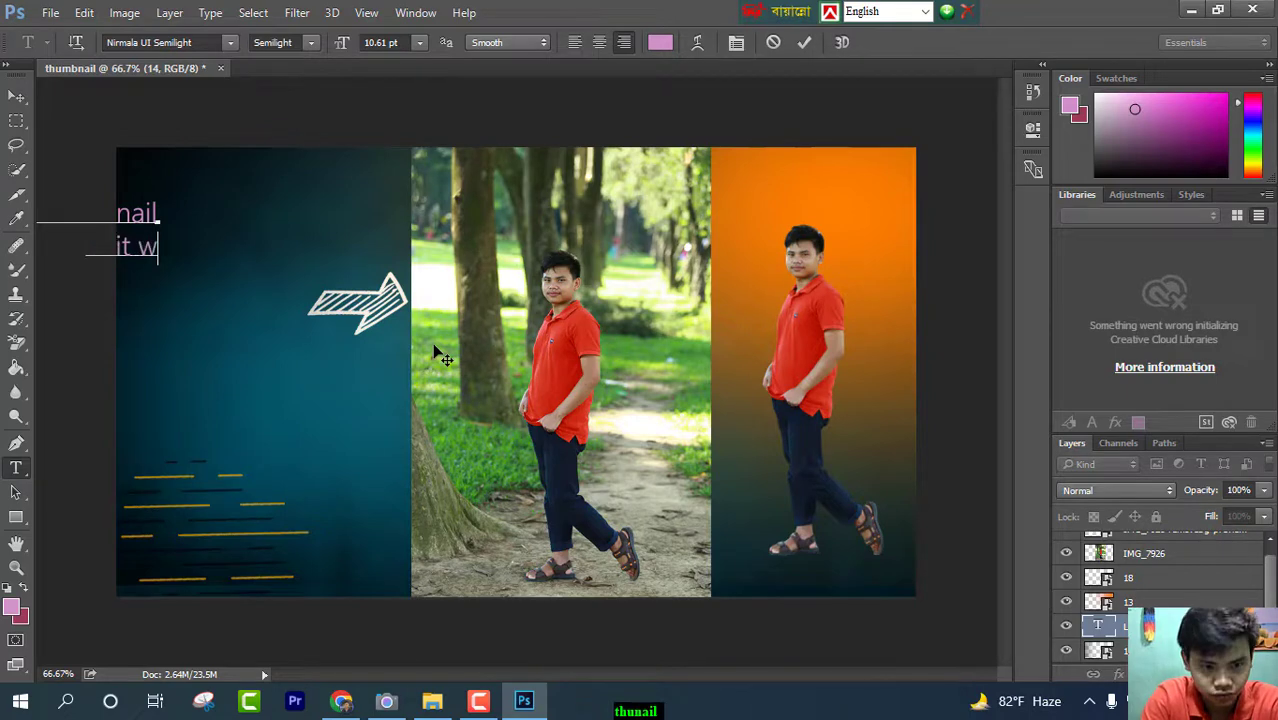
text(th )
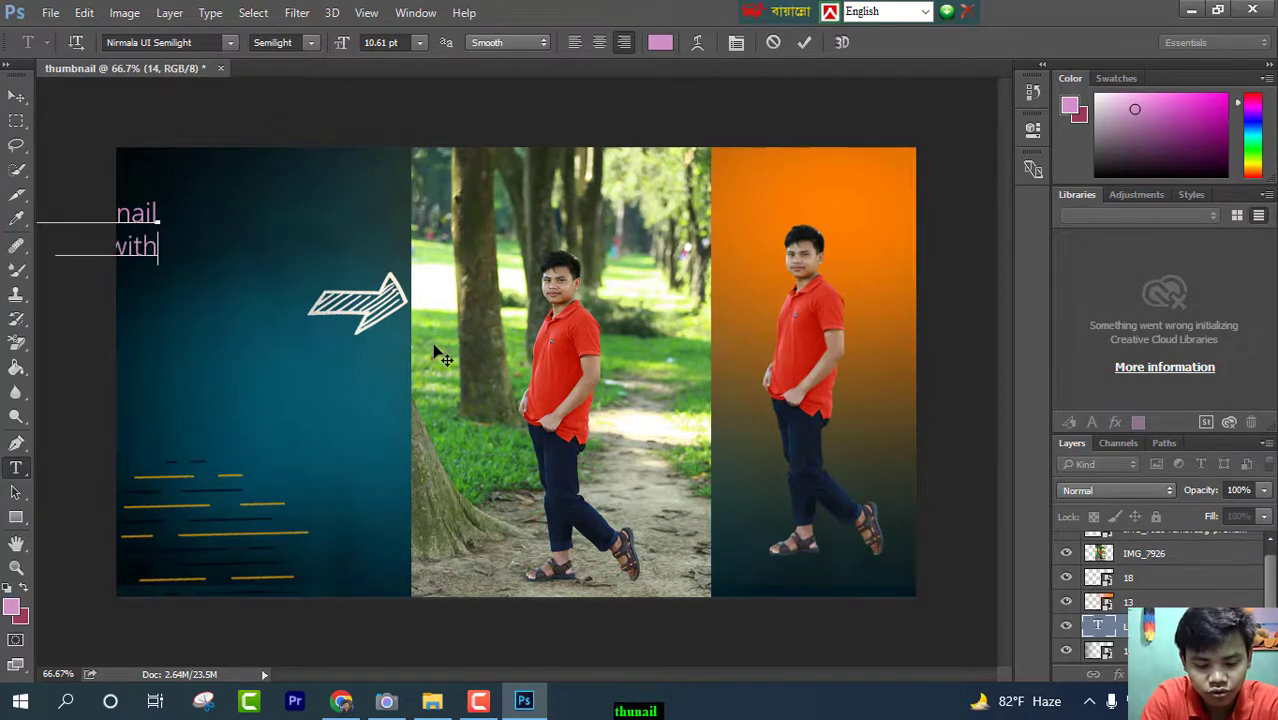
text(ph)
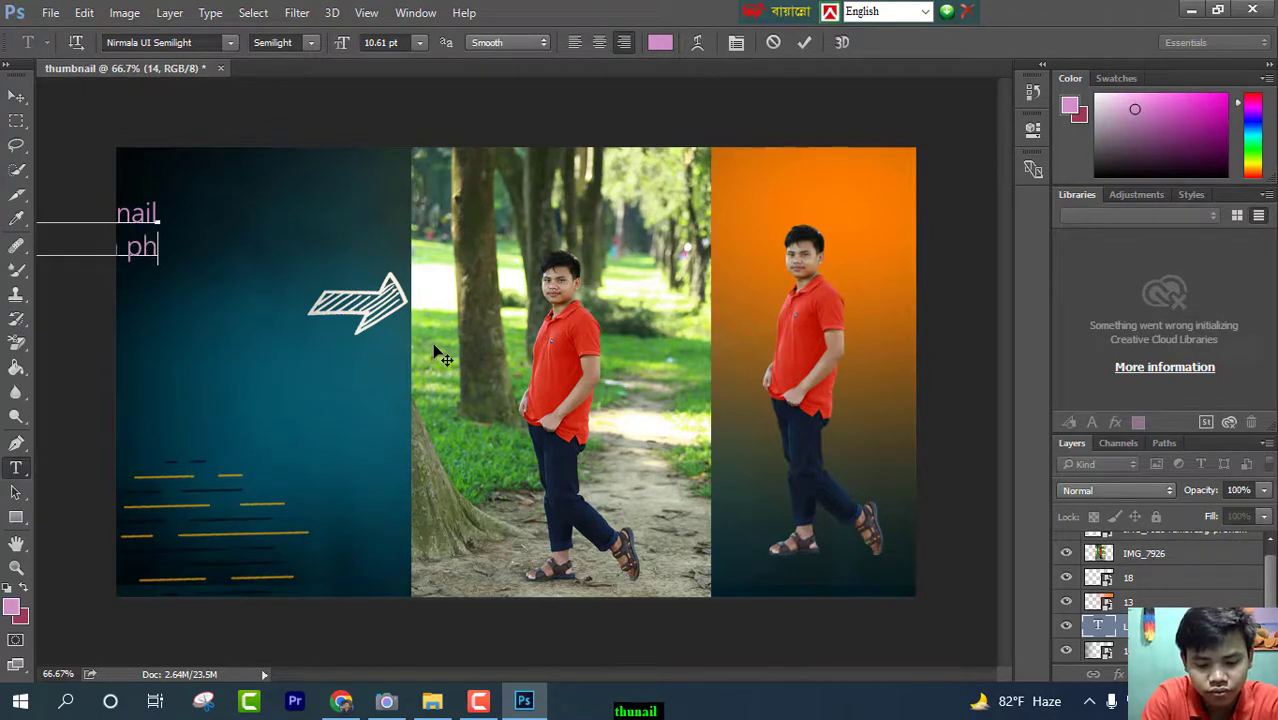
text(otoshop)
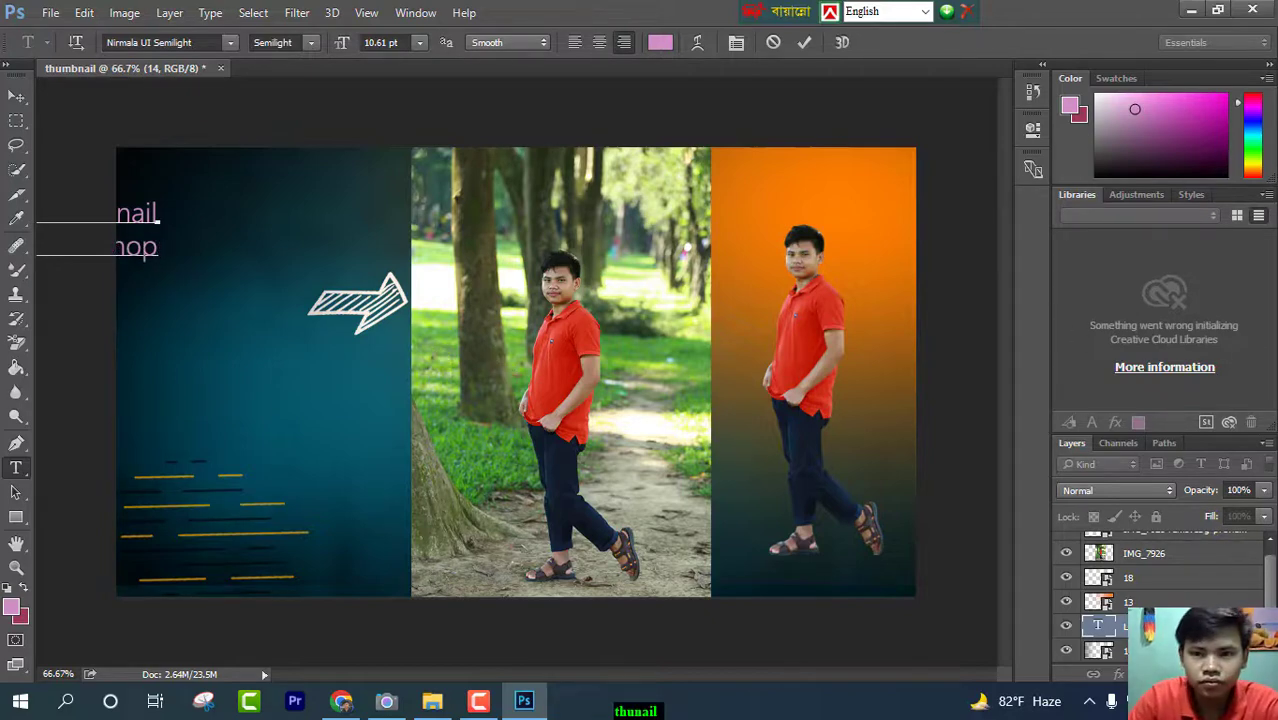
click(805, 43)
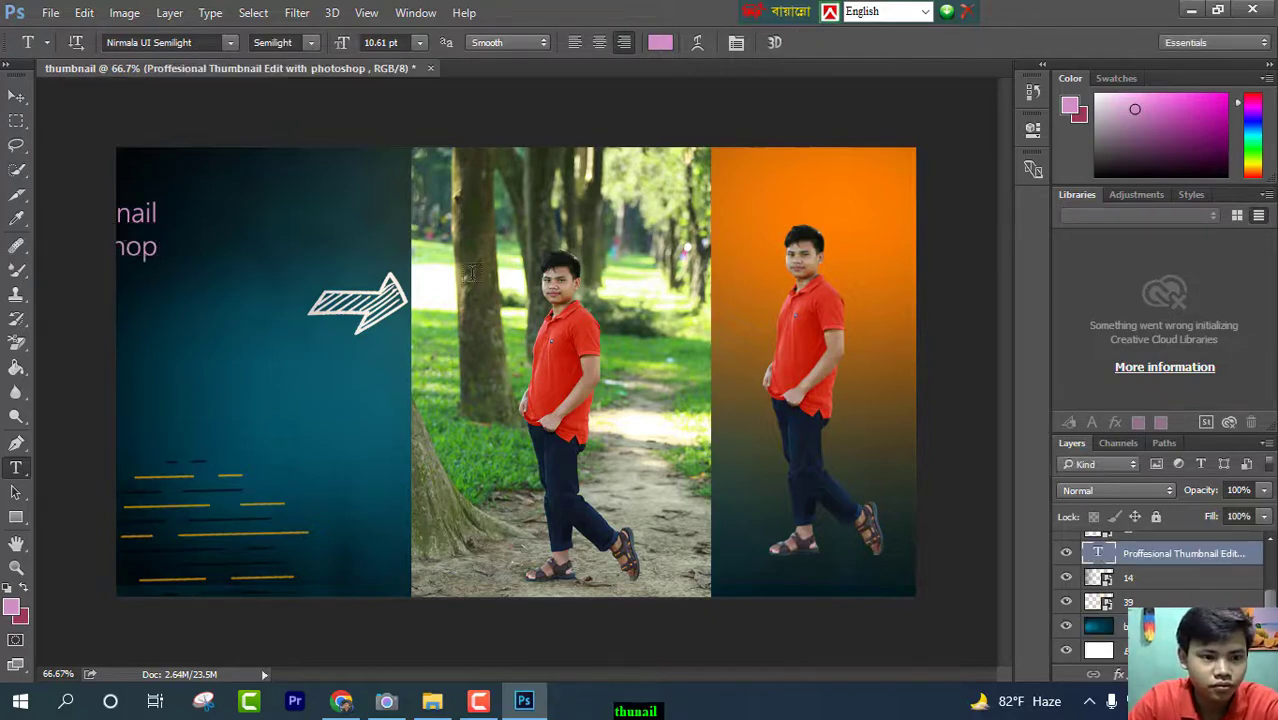
click(16, 97)
drag(156, 228, 392, 226)
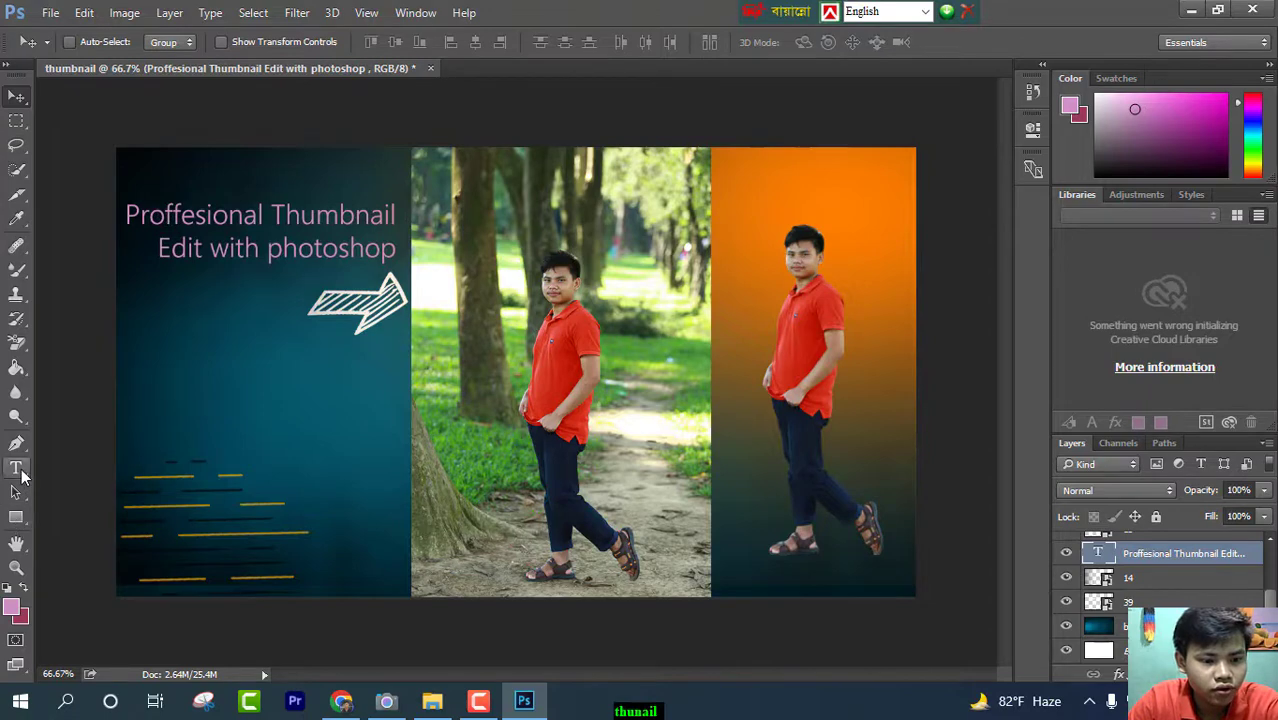
- Change the color of the whole title text to white
click(16, 467)
drag(141, 229, 406, 262)
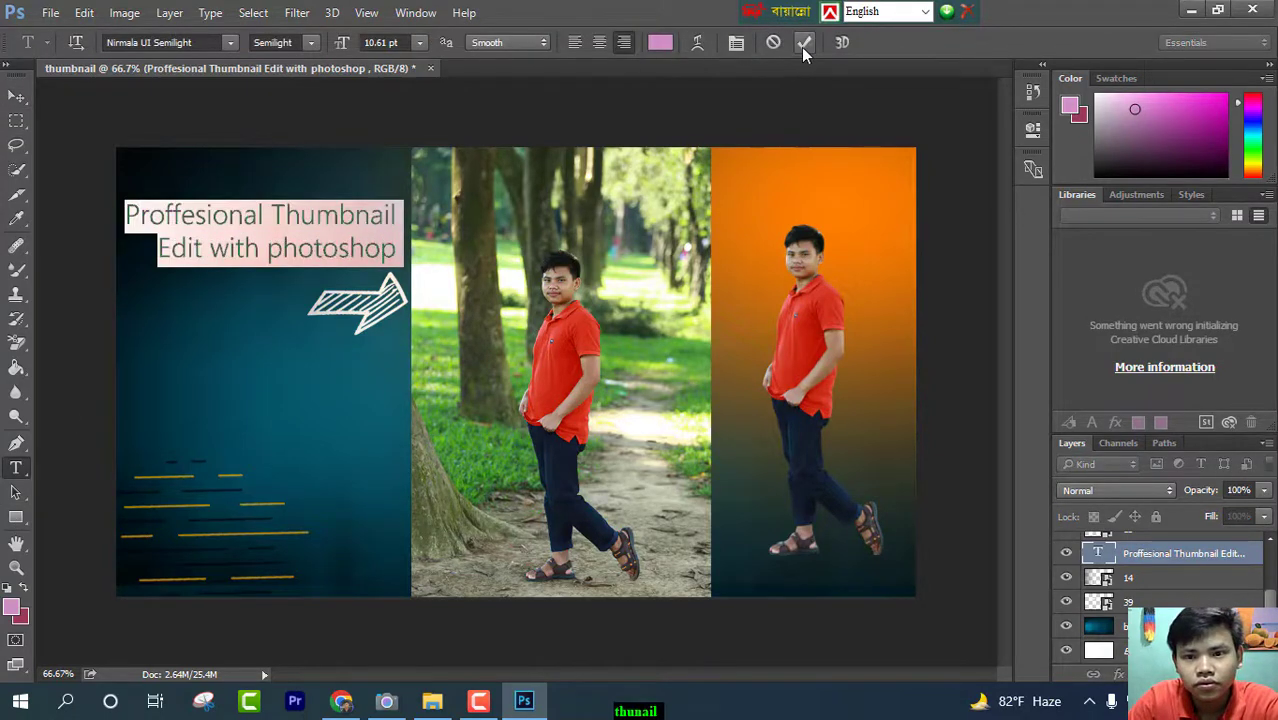
click(660, 43)
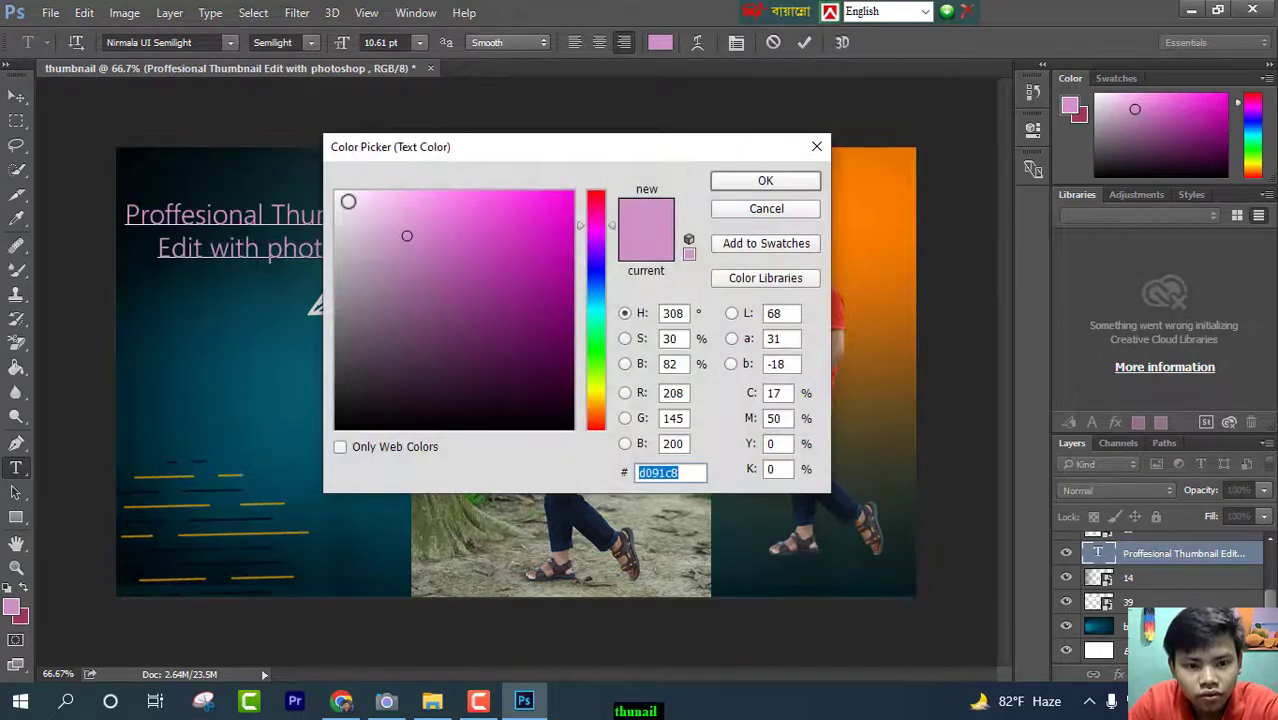
click(338, 199)
click(768, 181)
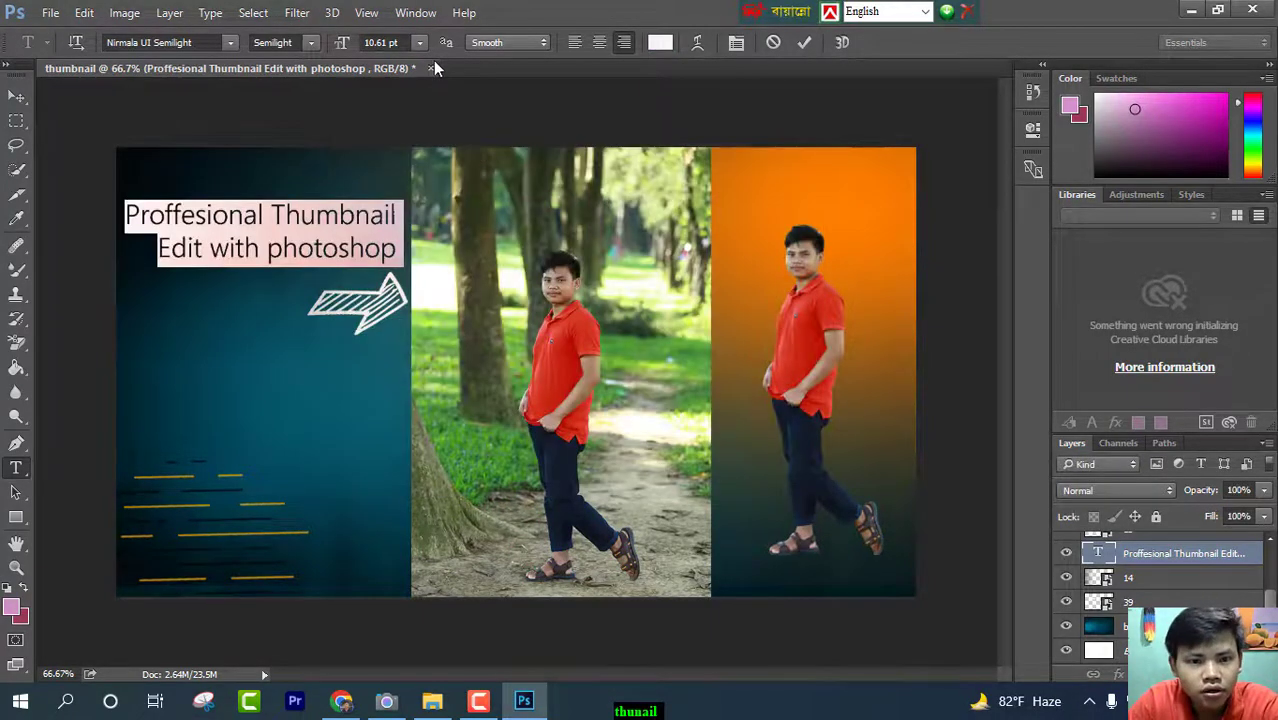
- Set the title's font size to 12 pt and commit the text edit
click(418, 43)
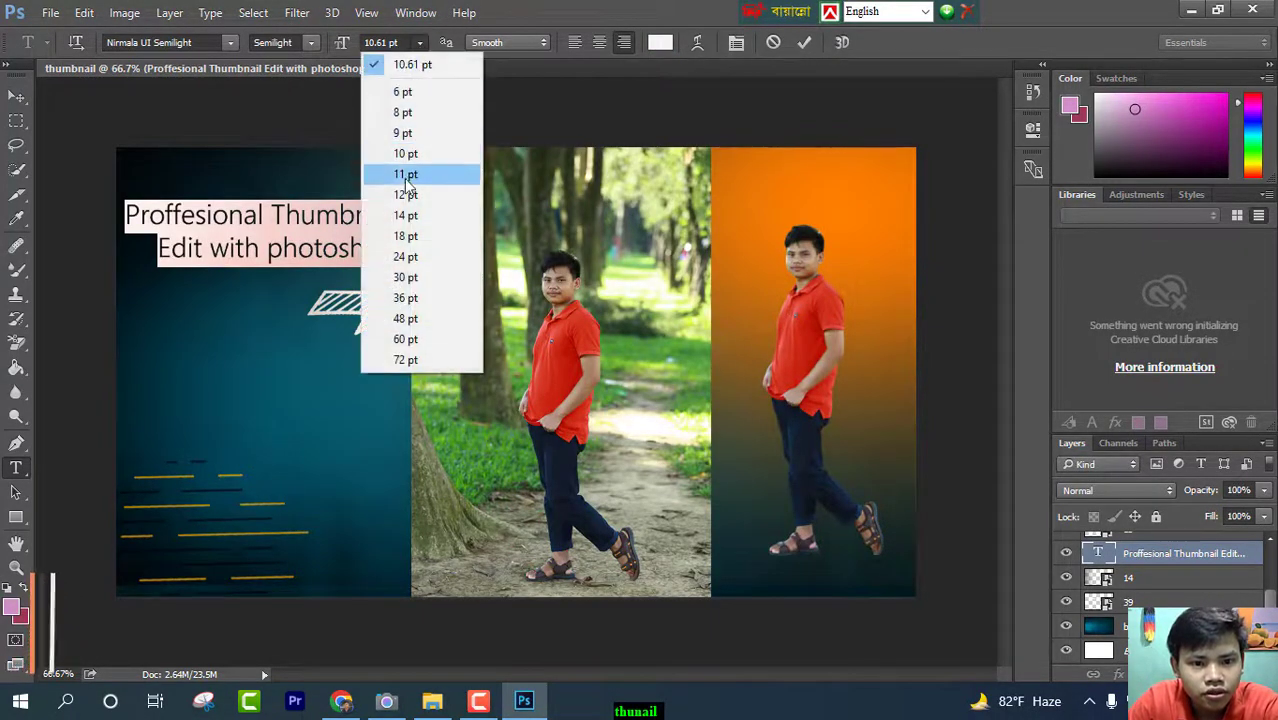
click(405, 238)
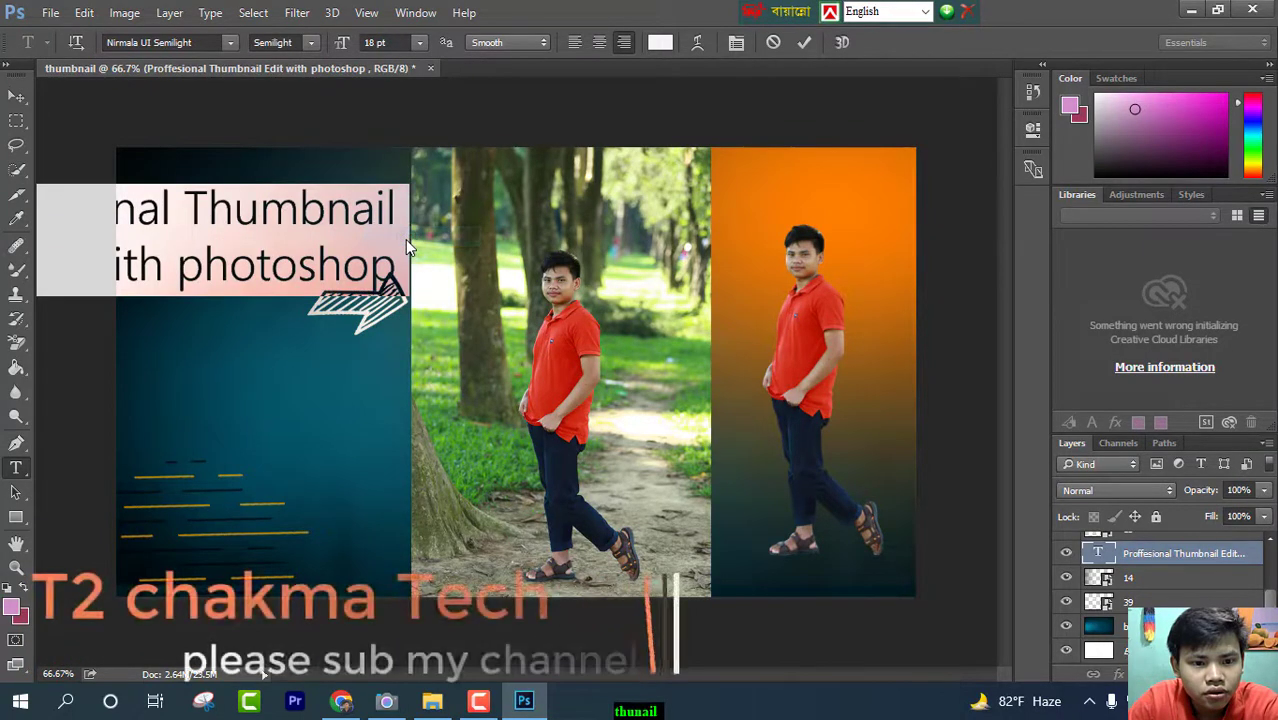
click(419, 42)
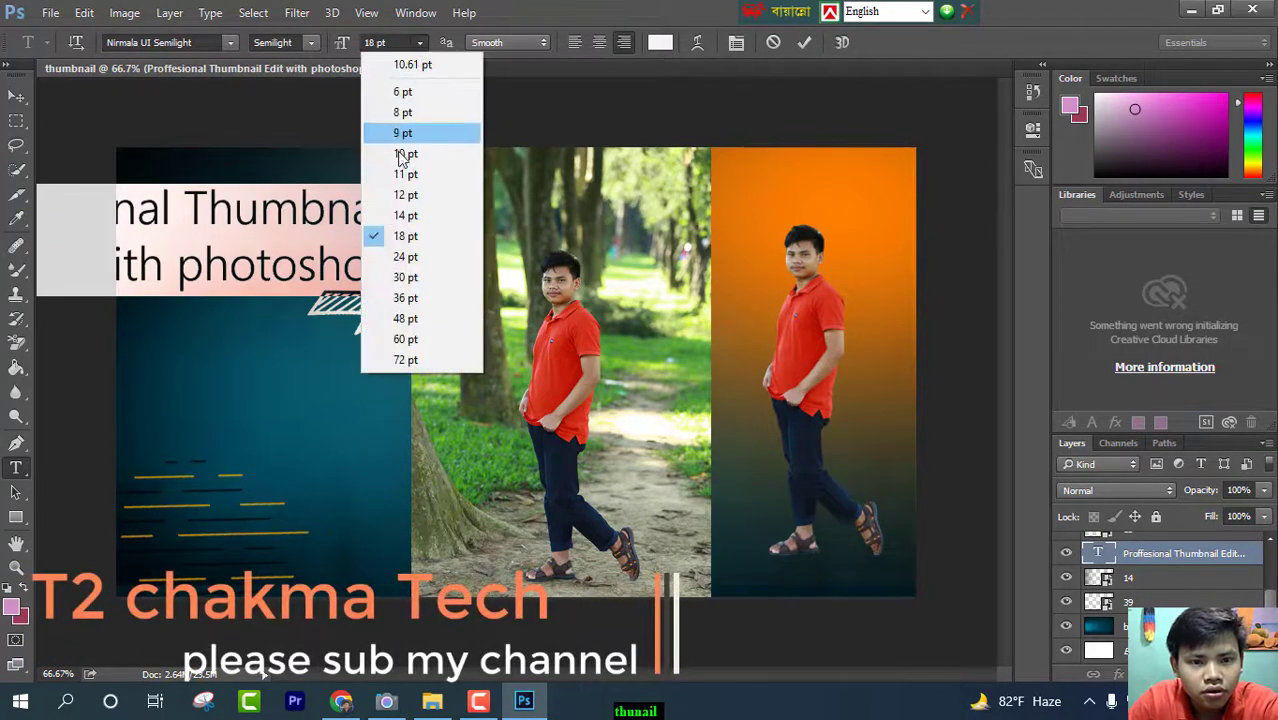
click(408, 197)
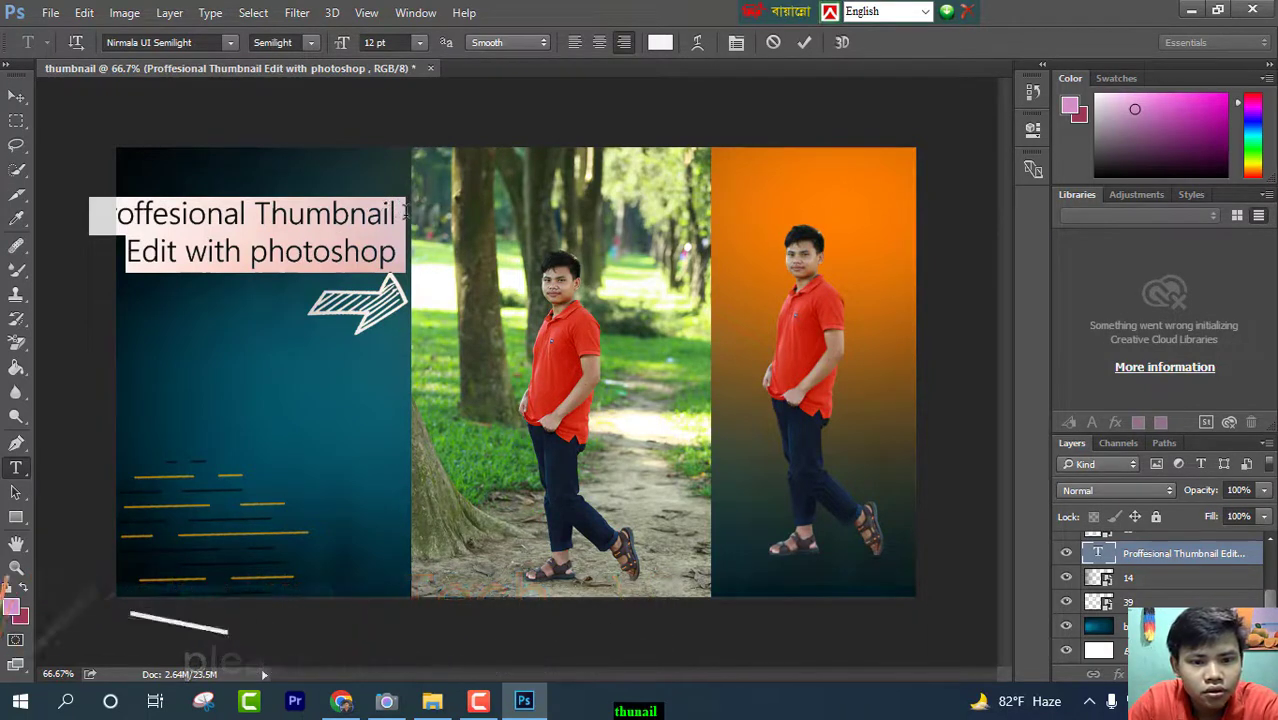
click(803, 44)
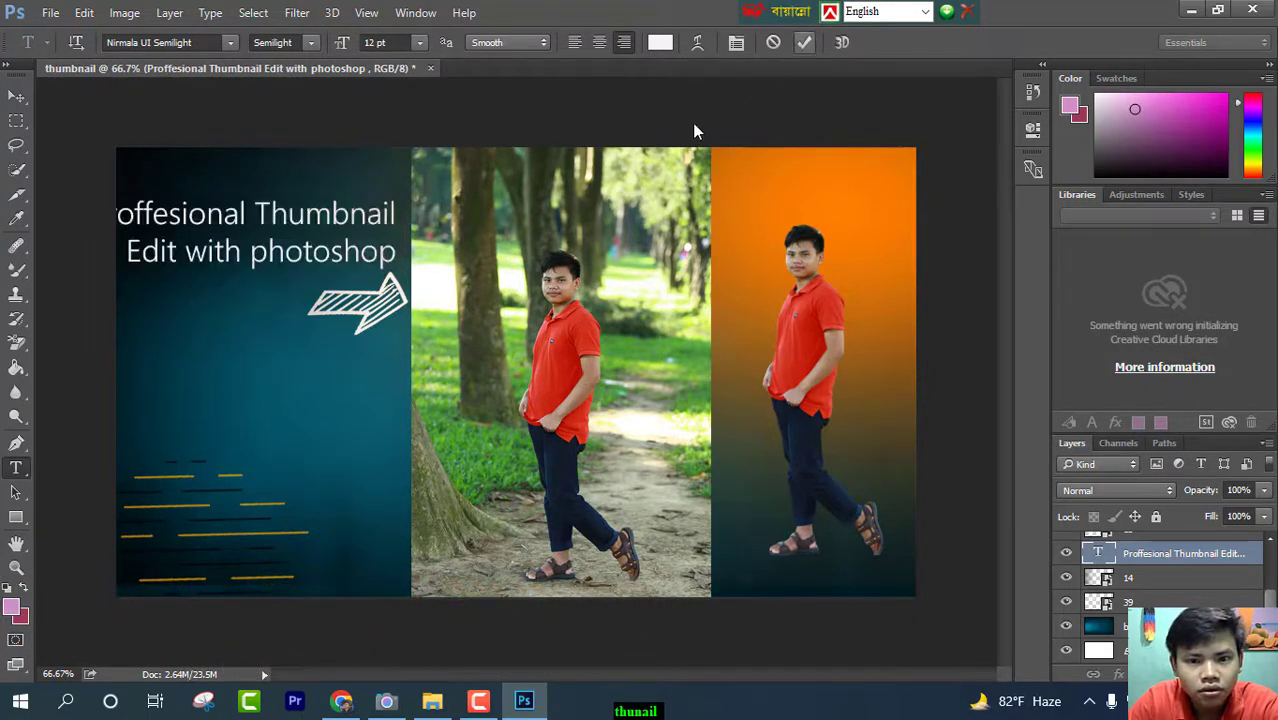
- Scale the title to about 63% width and 161% height, place it on the dark area beside the arrow, and commit the transform
click(16, 96)
mouse_move(261, 221)
mouse_down()
mouse_move(296, 216)
mouse_move(277, 234)
mouse_up()
key(ctrl+t)
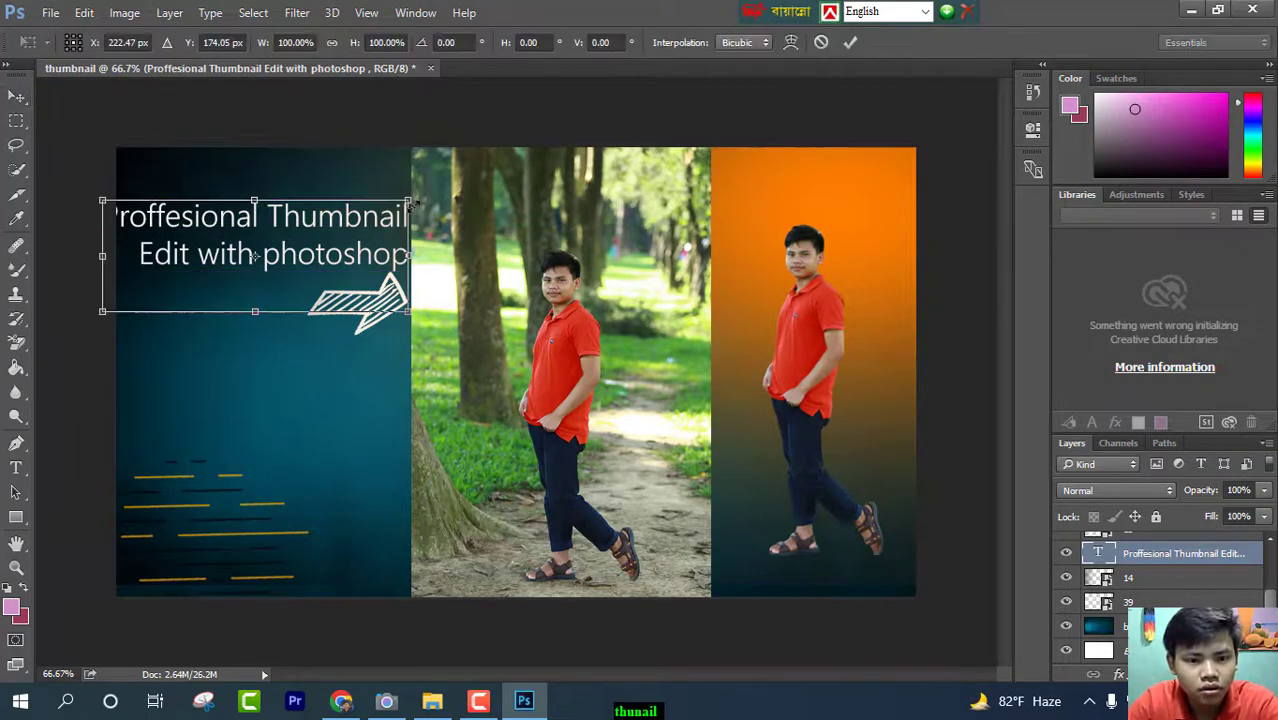
drag(409, 199, 295, 203)
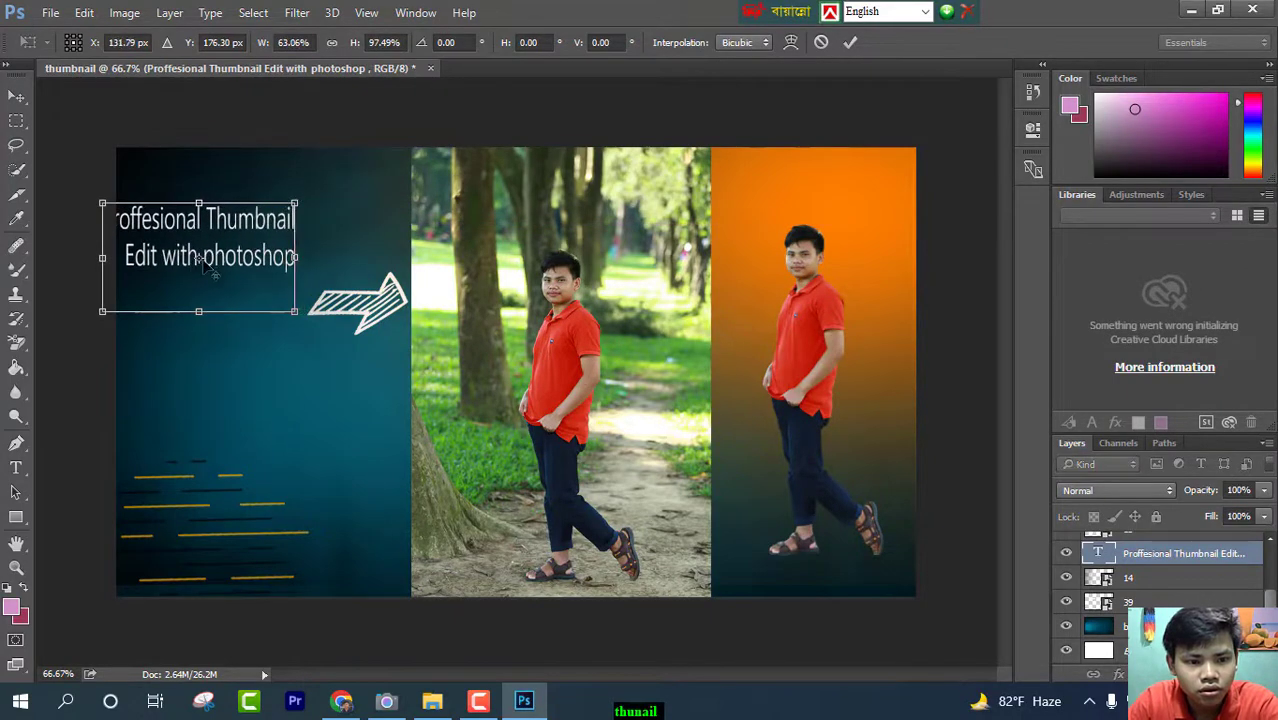
drag(202, 230, 249, 210)
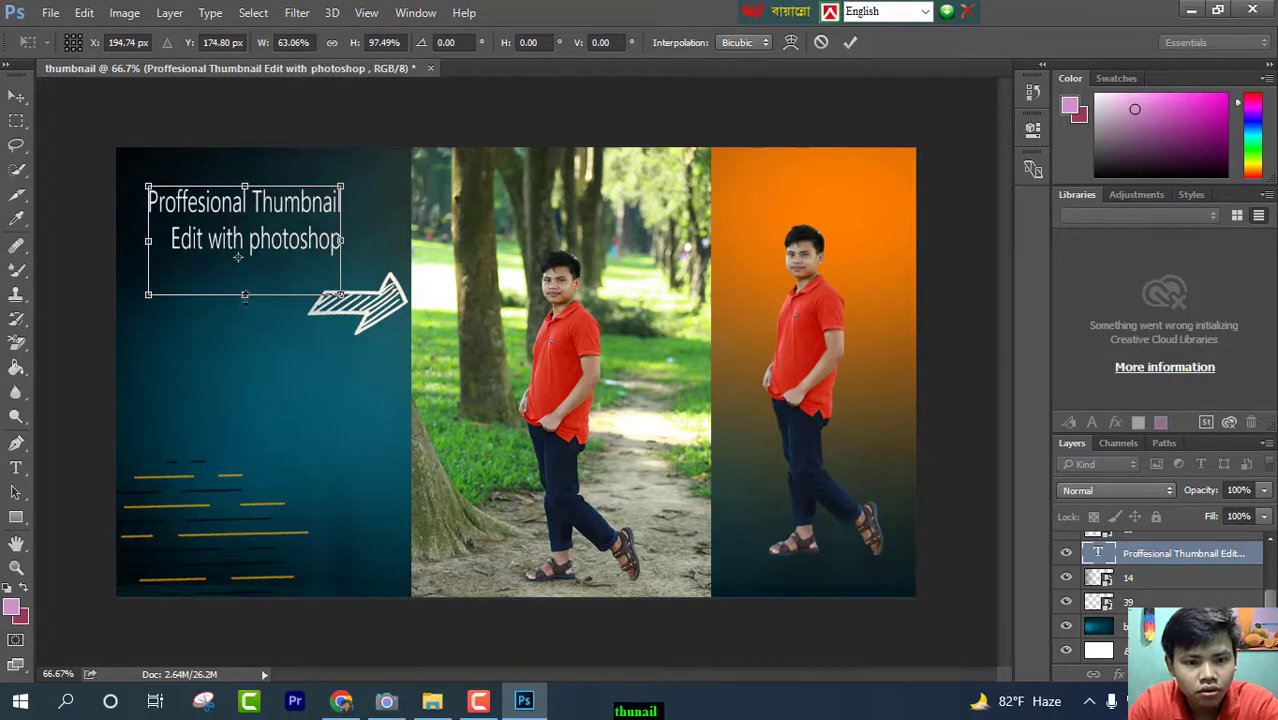
drag(245, 296, 245, 359)
drag(276, 250, 256, 253)
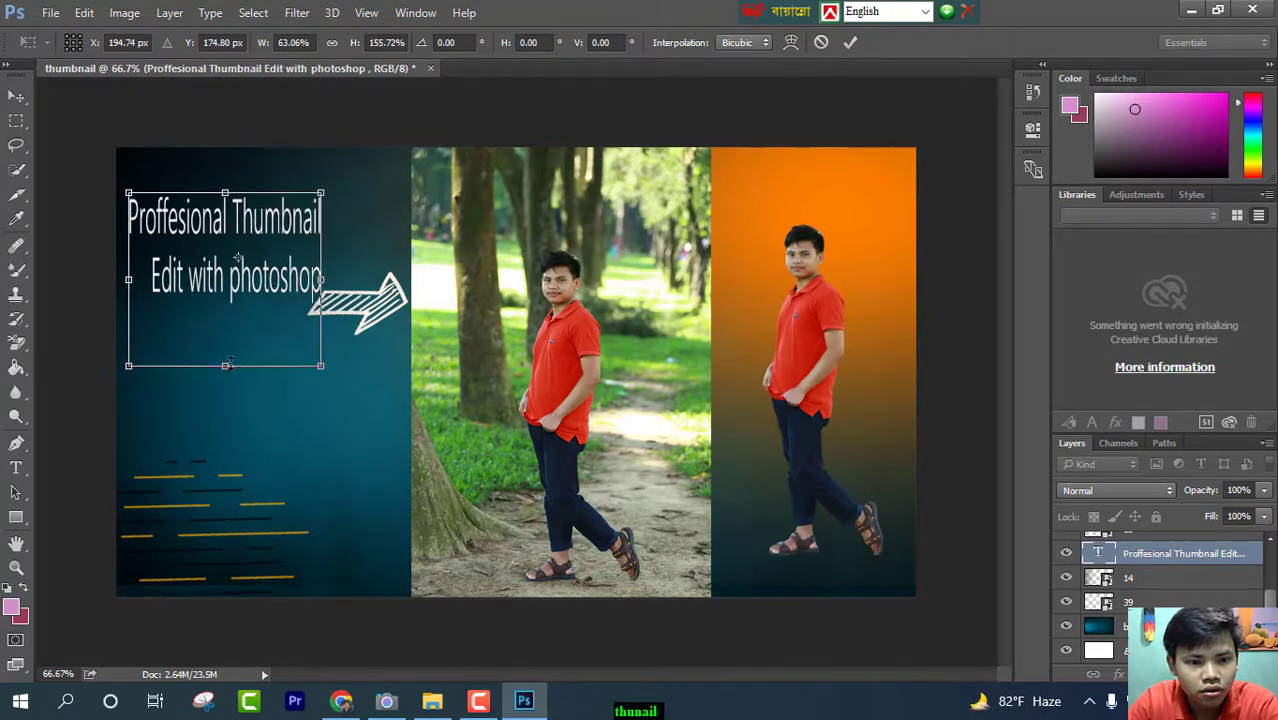
drag(227, 365, 225, 373)
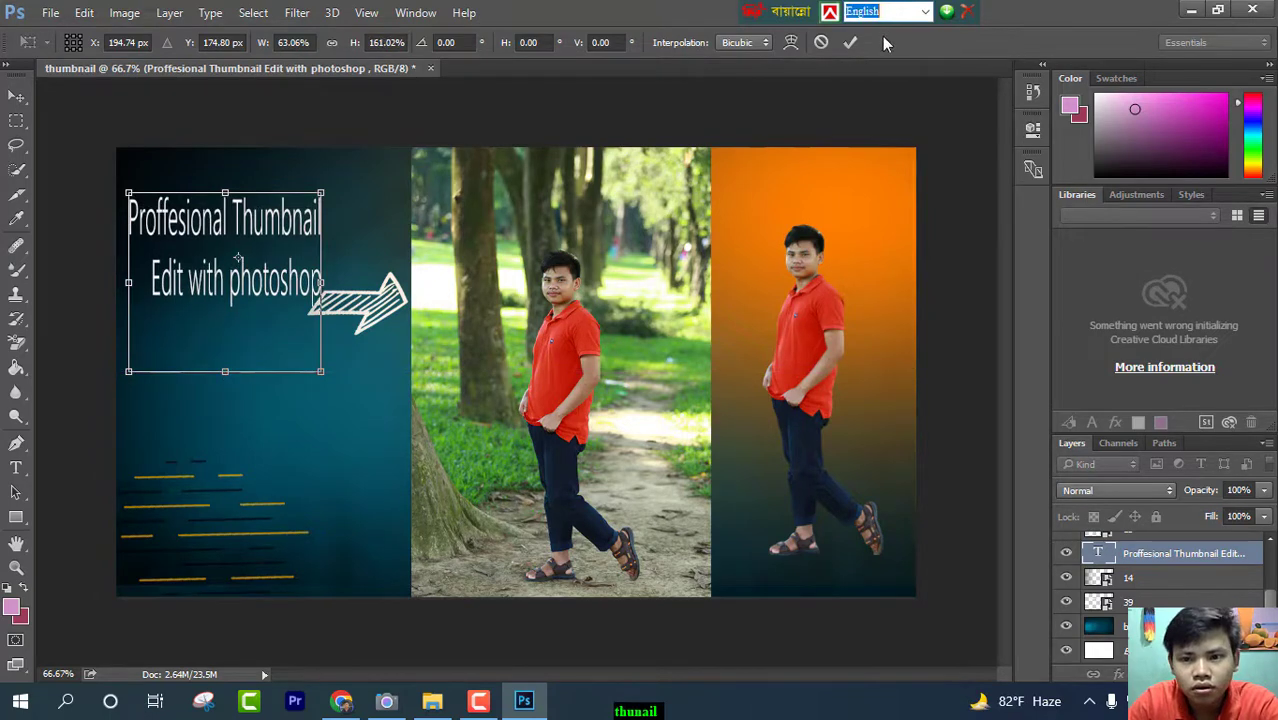
click(850, 42)
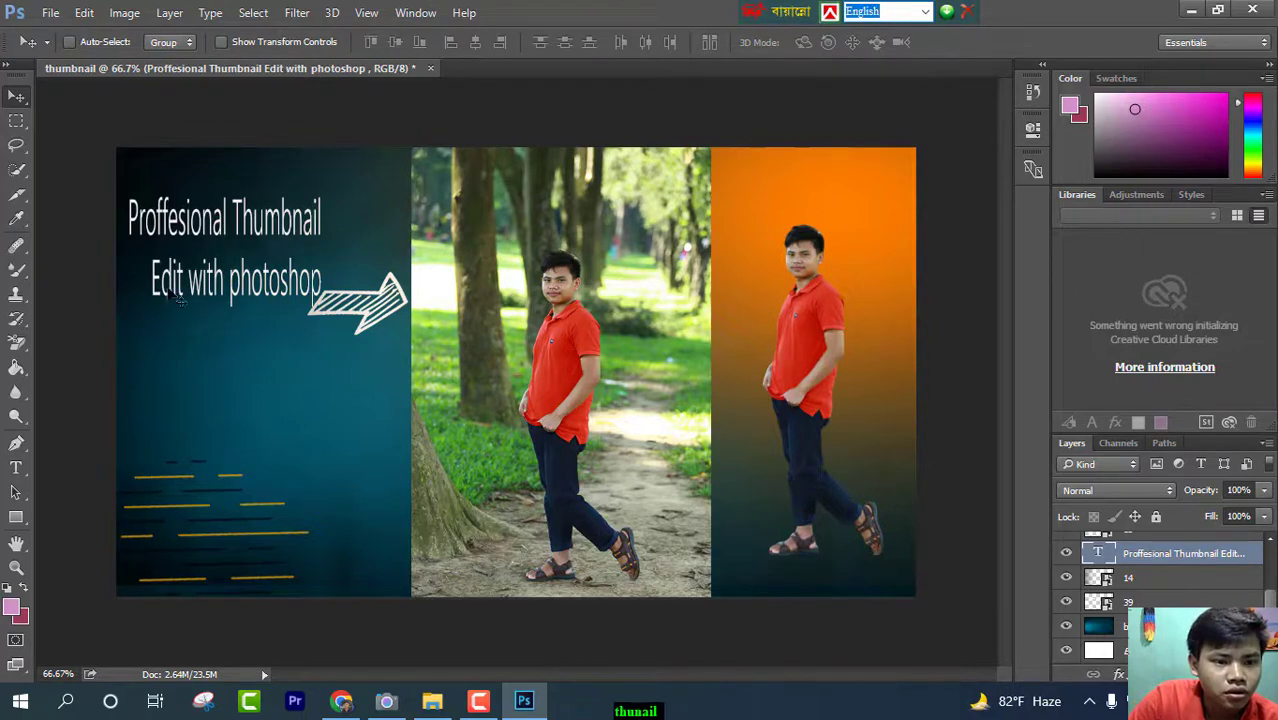
- Set the whole title to the Bold font style and move it slightly right and up so it fits on the canvas
click(16, 467)
drag(128, 201, 321, 301)
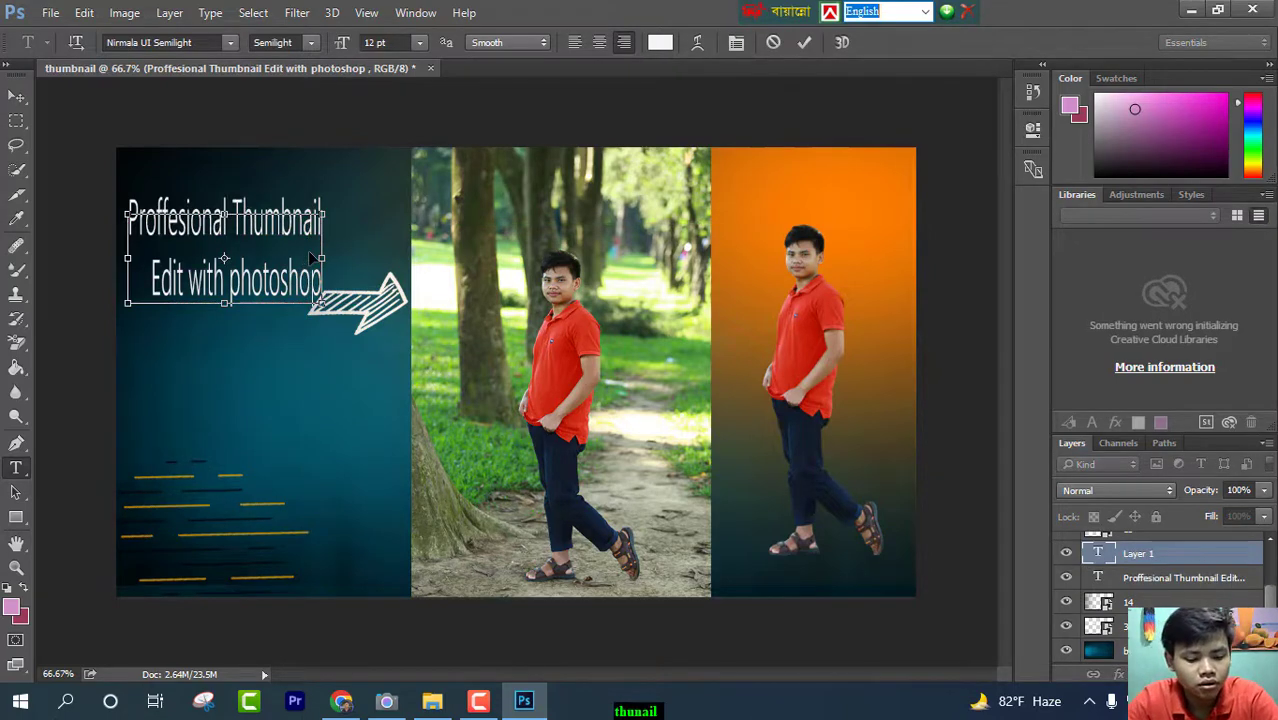
click(1142, 560)
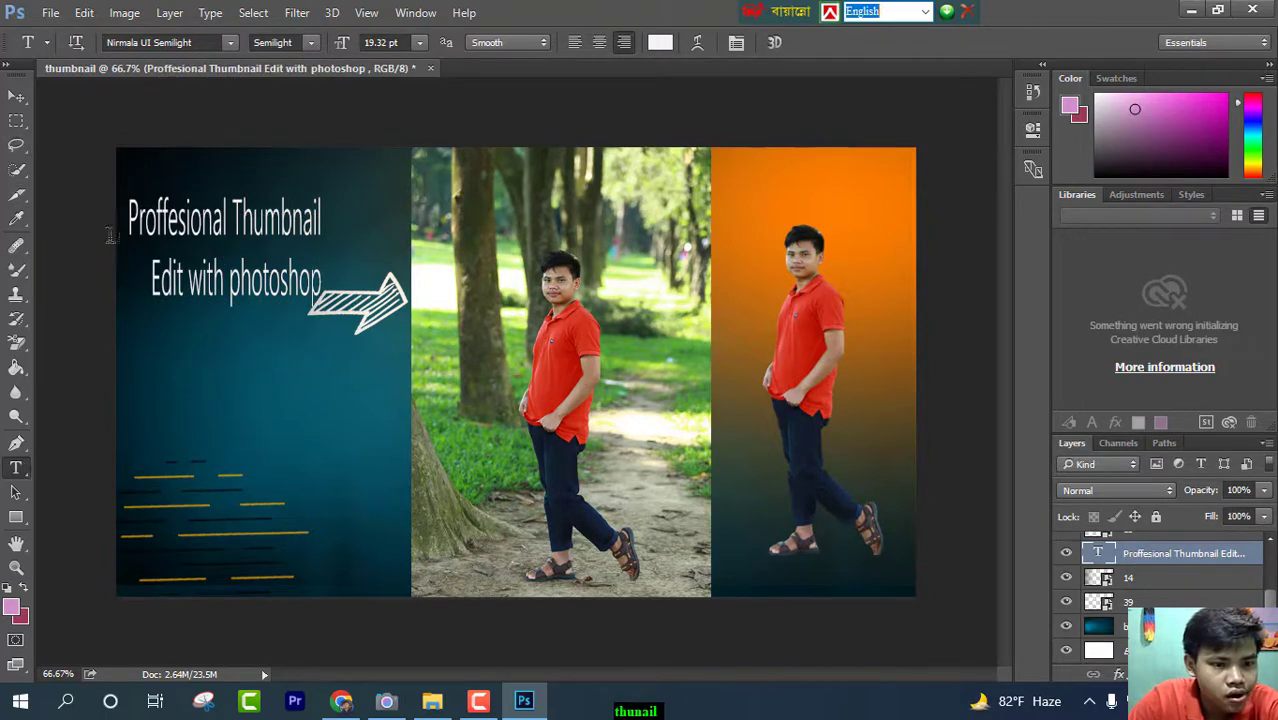
drag(131, 212, 325, 312)
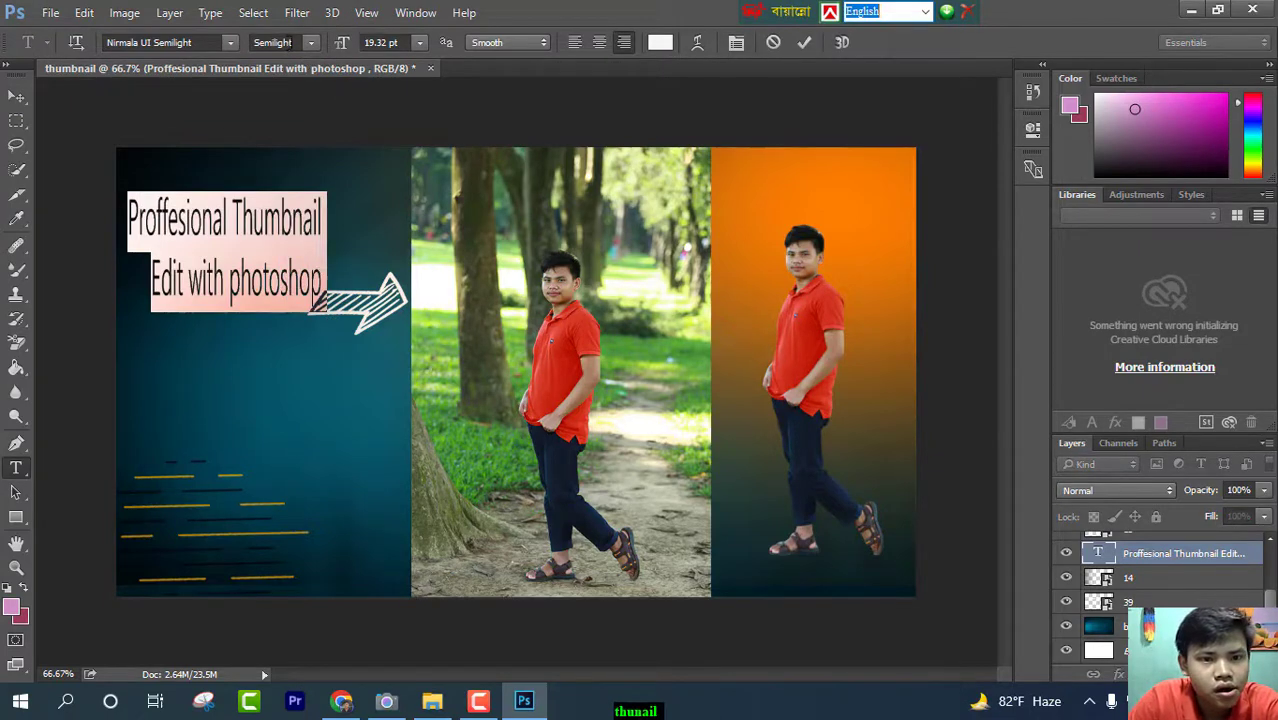
click(313, 45)
click(305, 86)
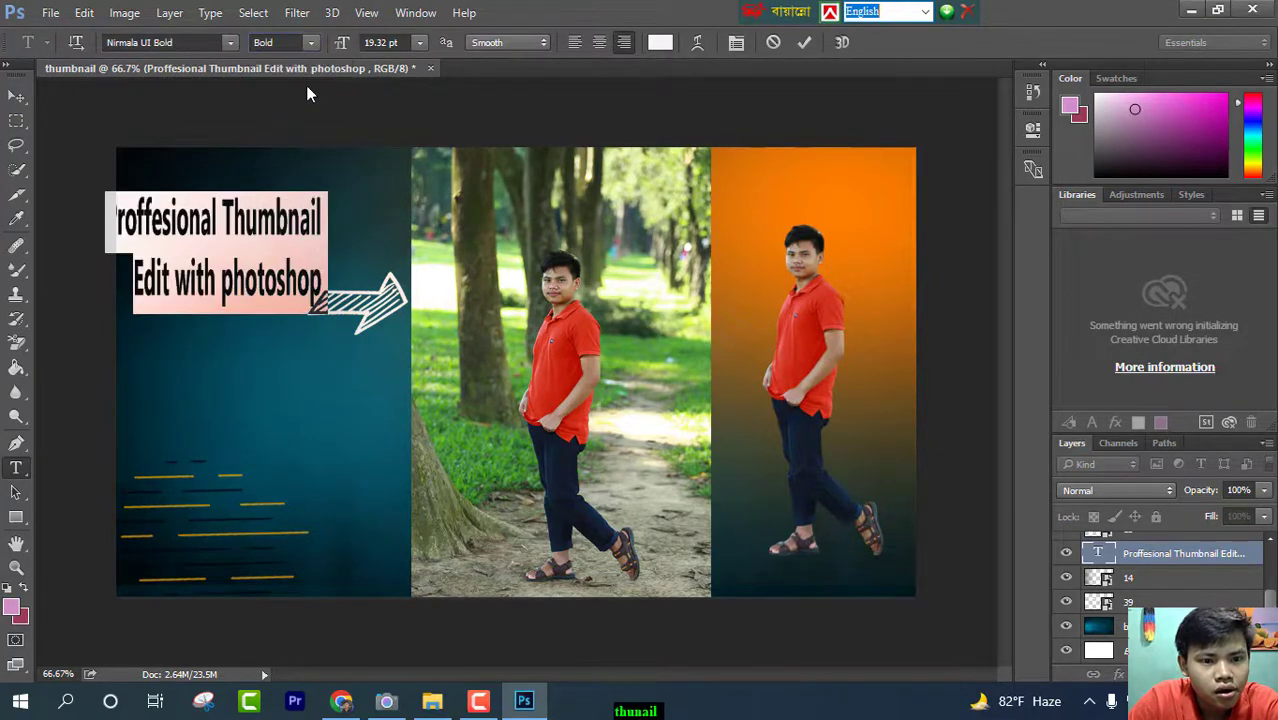
click(805, 43)
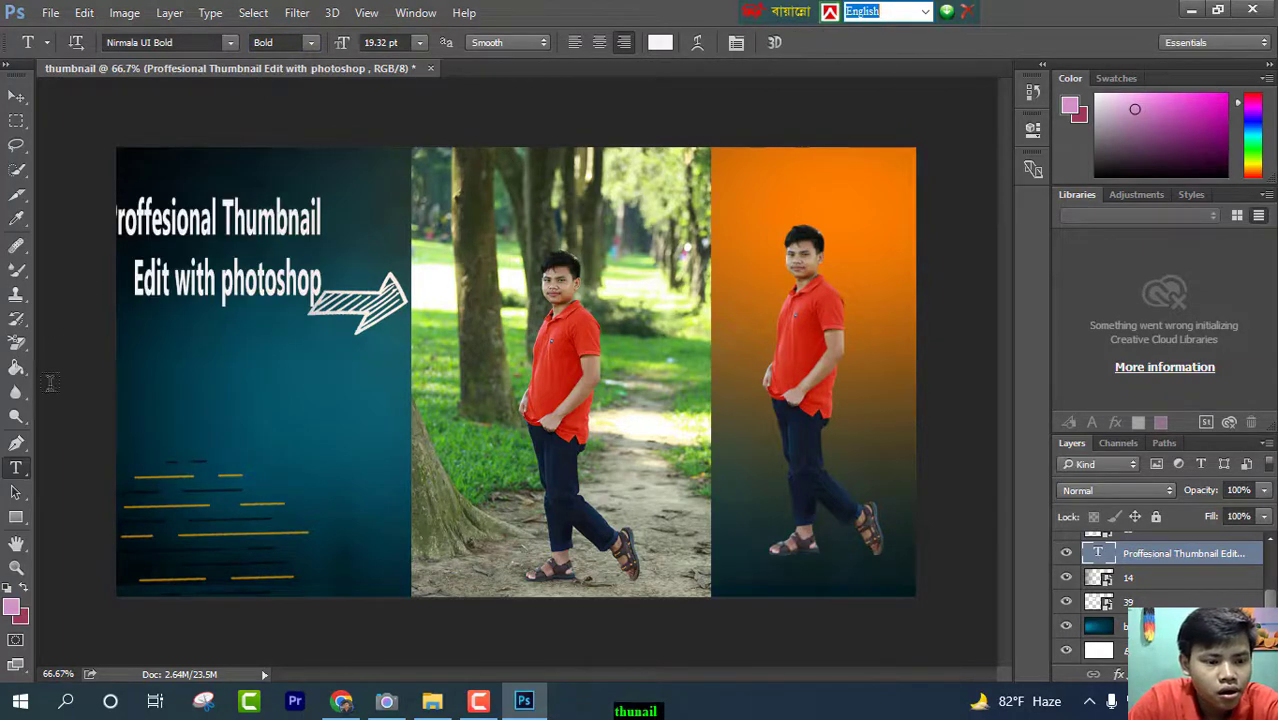
click(16, 96)
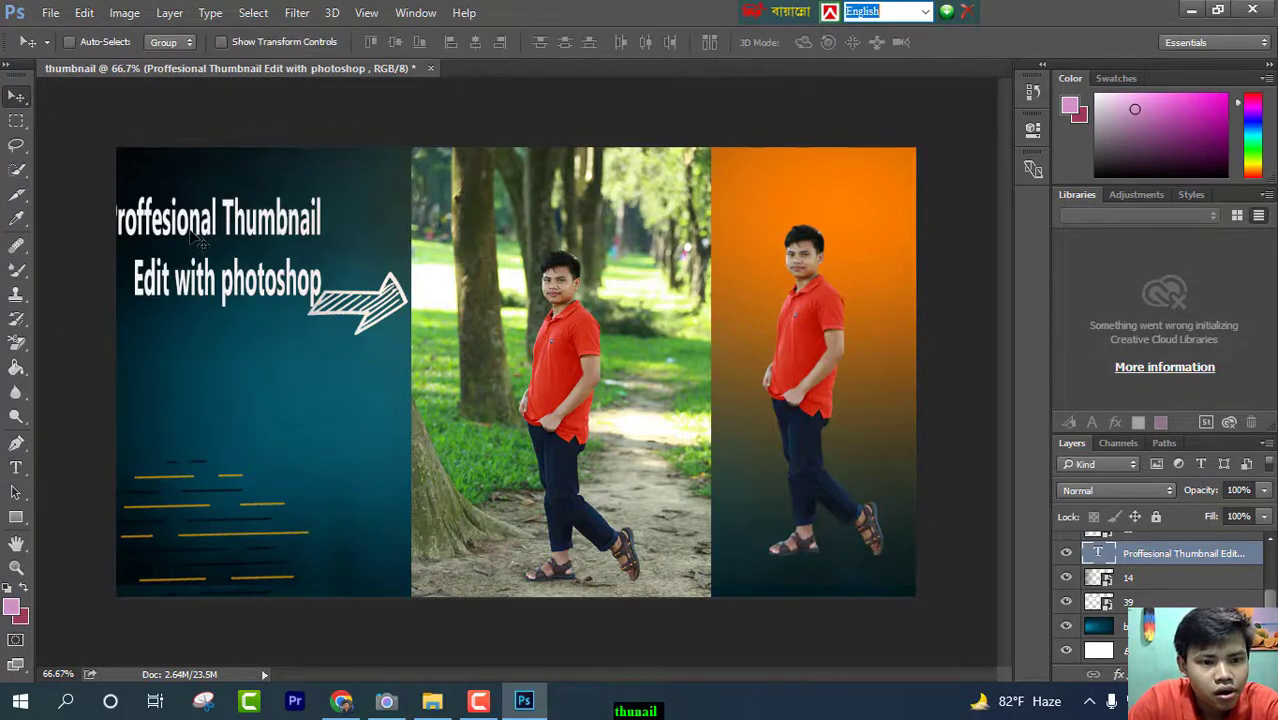
drag(197, 240, 233, 230)
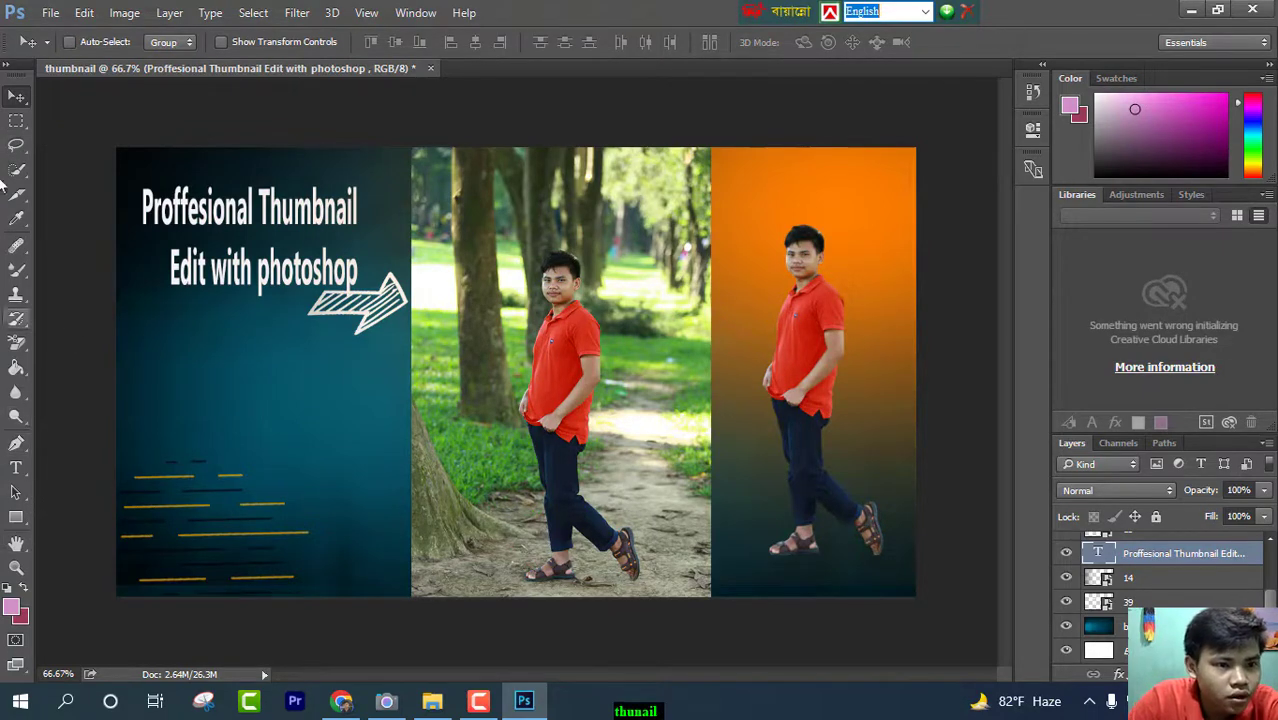
- Place the squiggly white line image "25" from the Downloads folder into the thumbnail as an embedded image
click(50, 12)
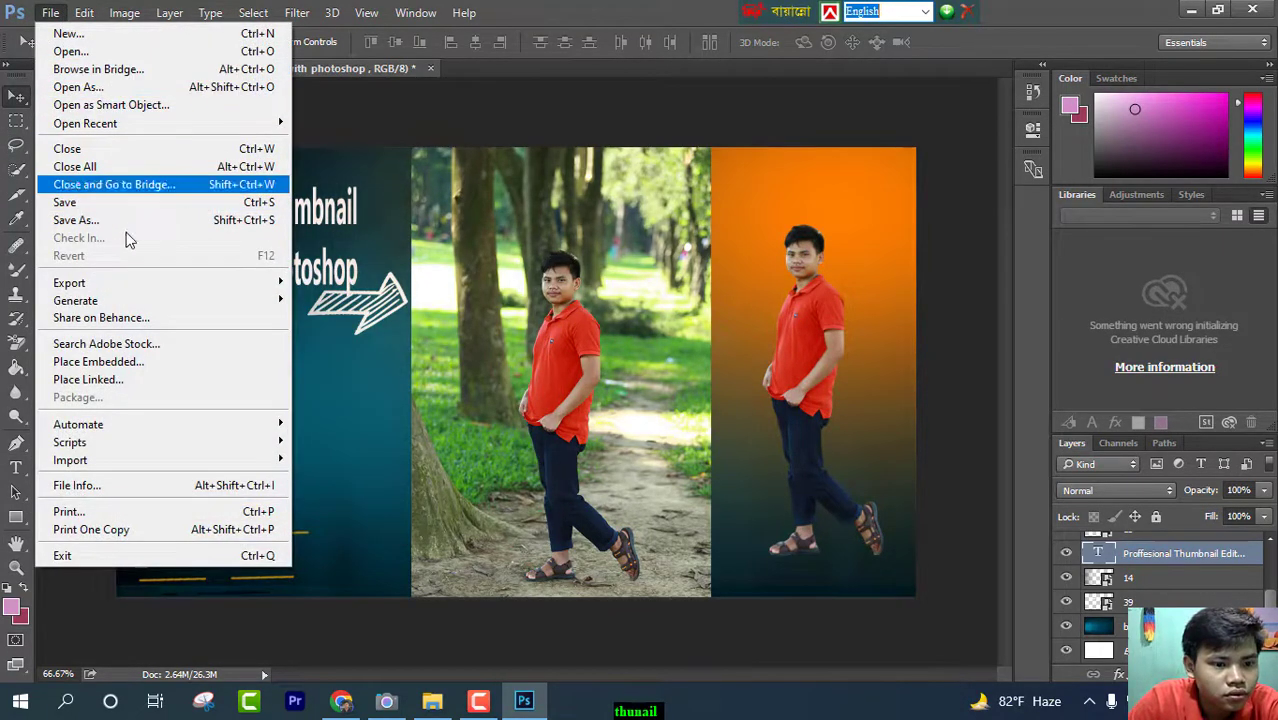
click(148, 362)
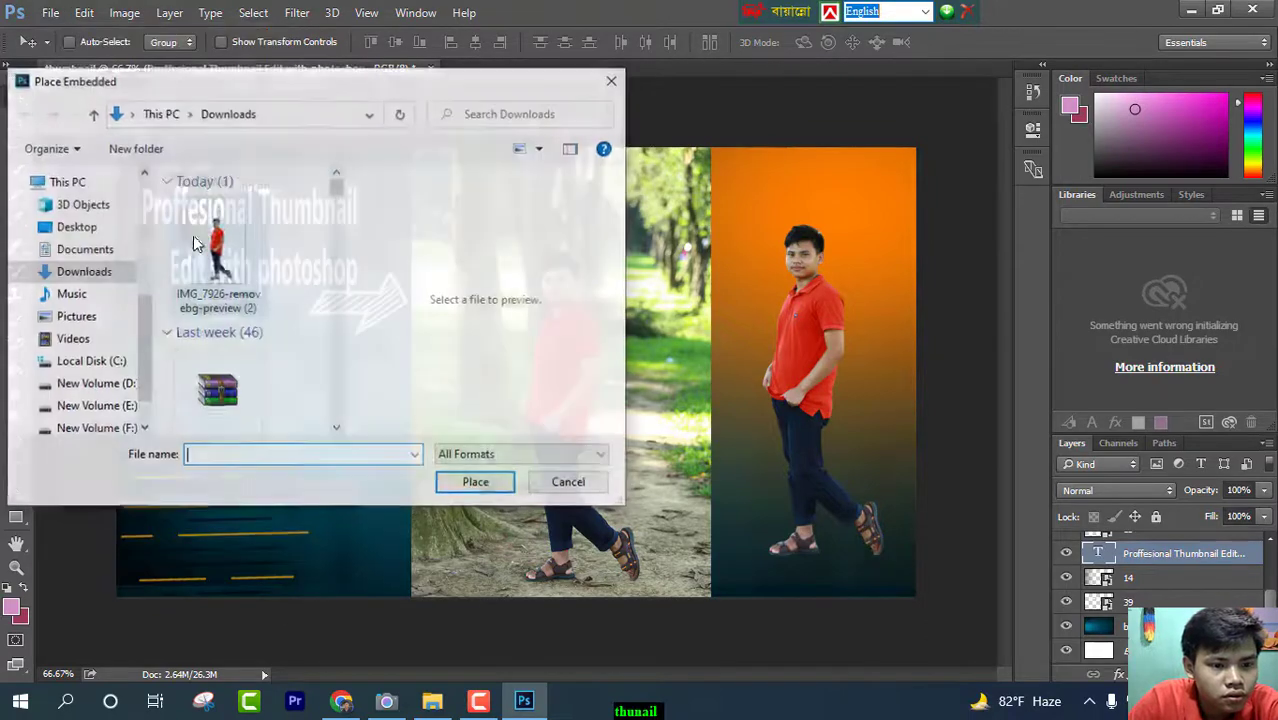
scroll(220, 358, down, 5)
scroll(220, 368, down, 8)
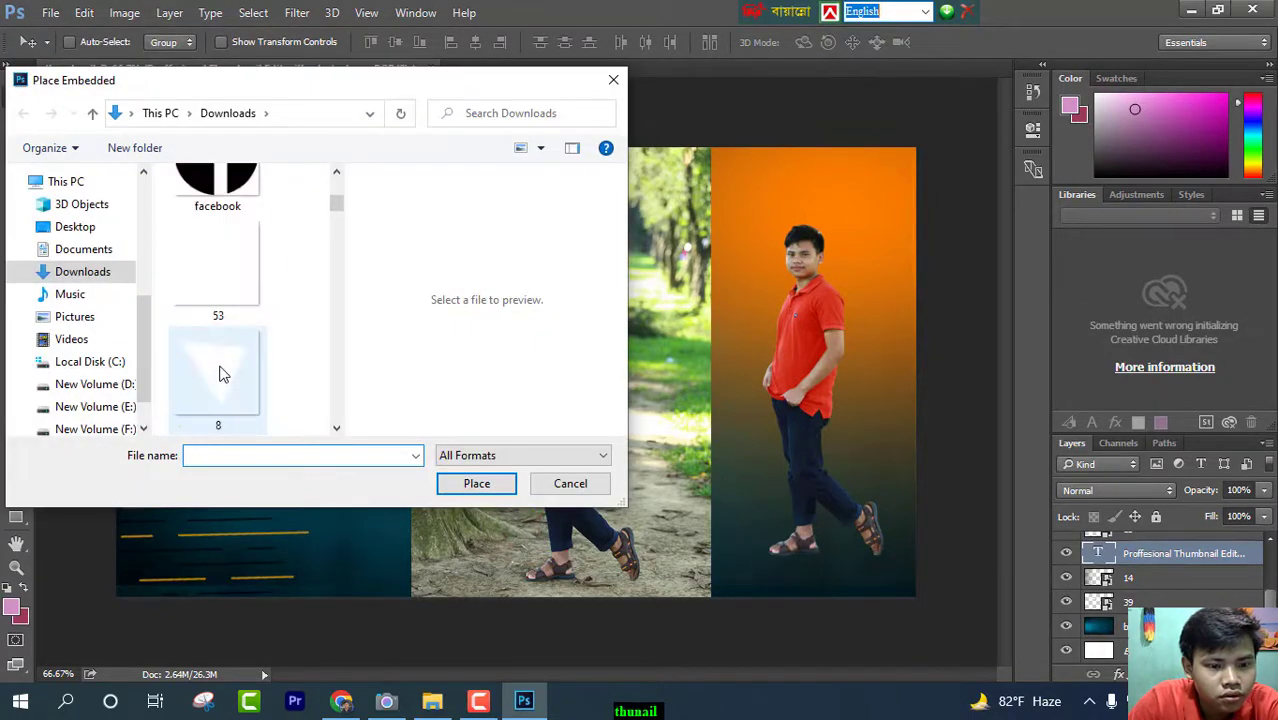
scroll(221, 372, down, 6)
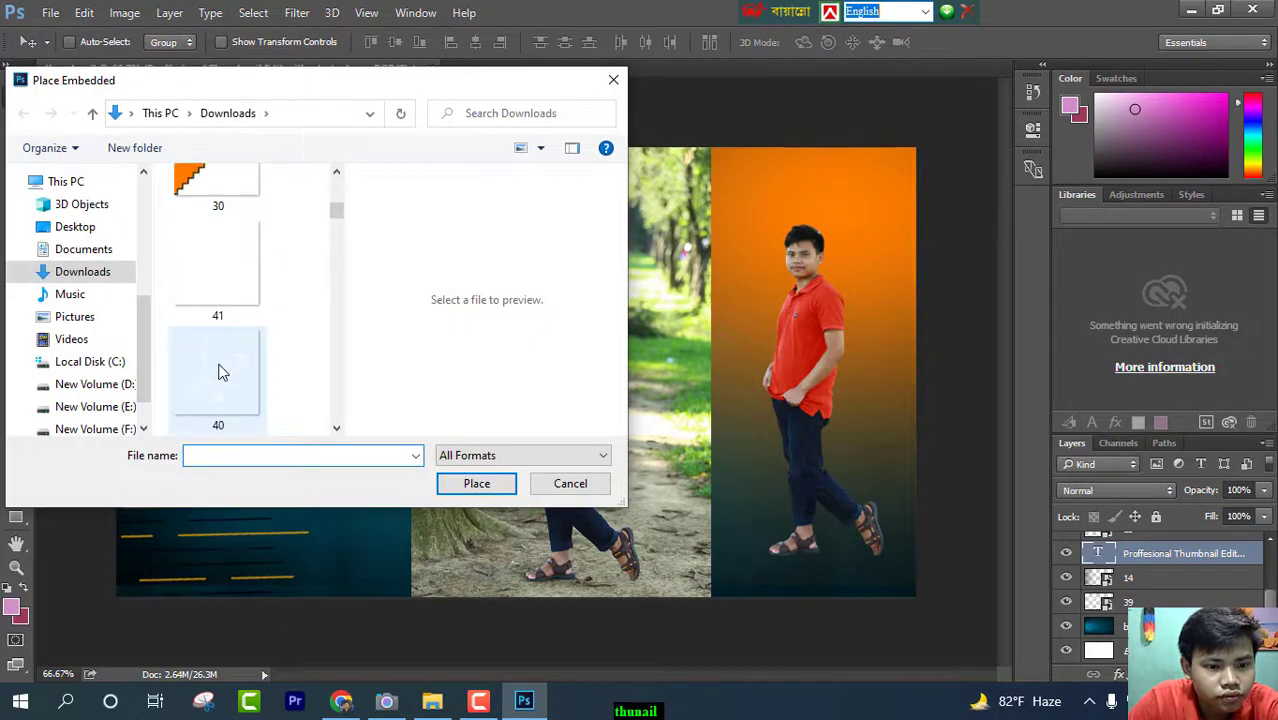
scroll(221, 372, down, 8)
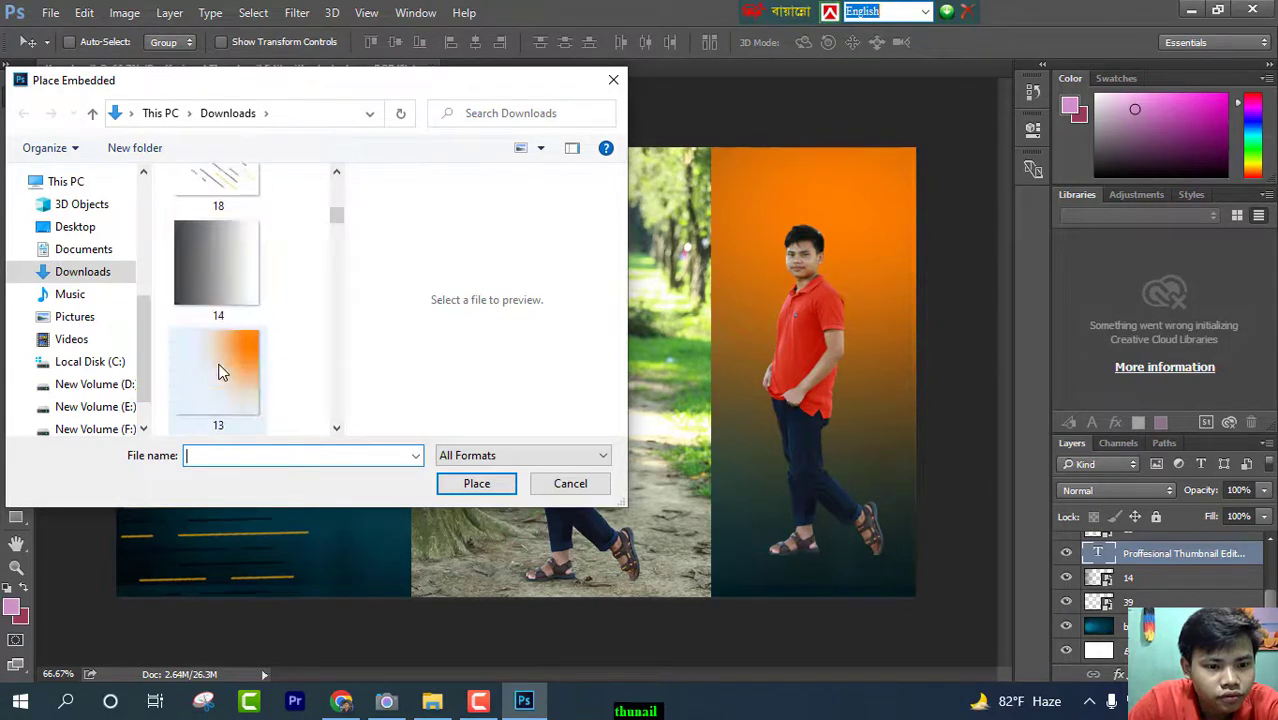
scroll(220, 372, up, 6)
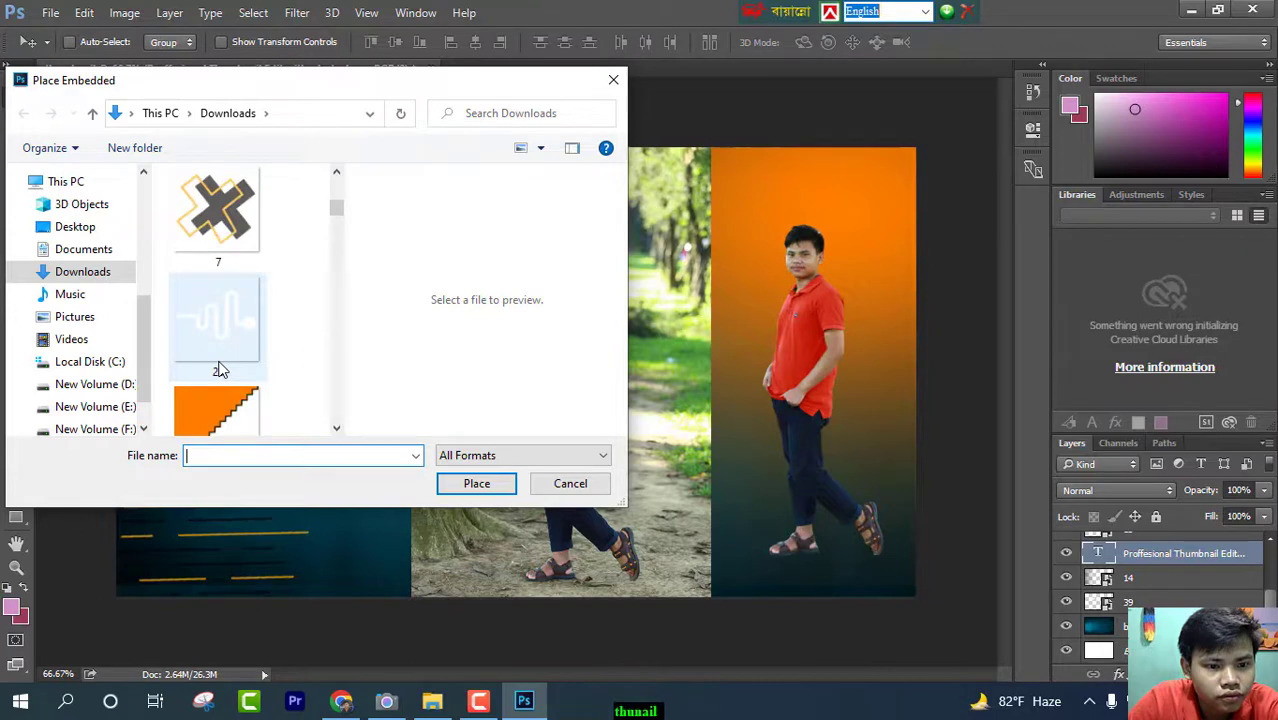
click(221, 300)
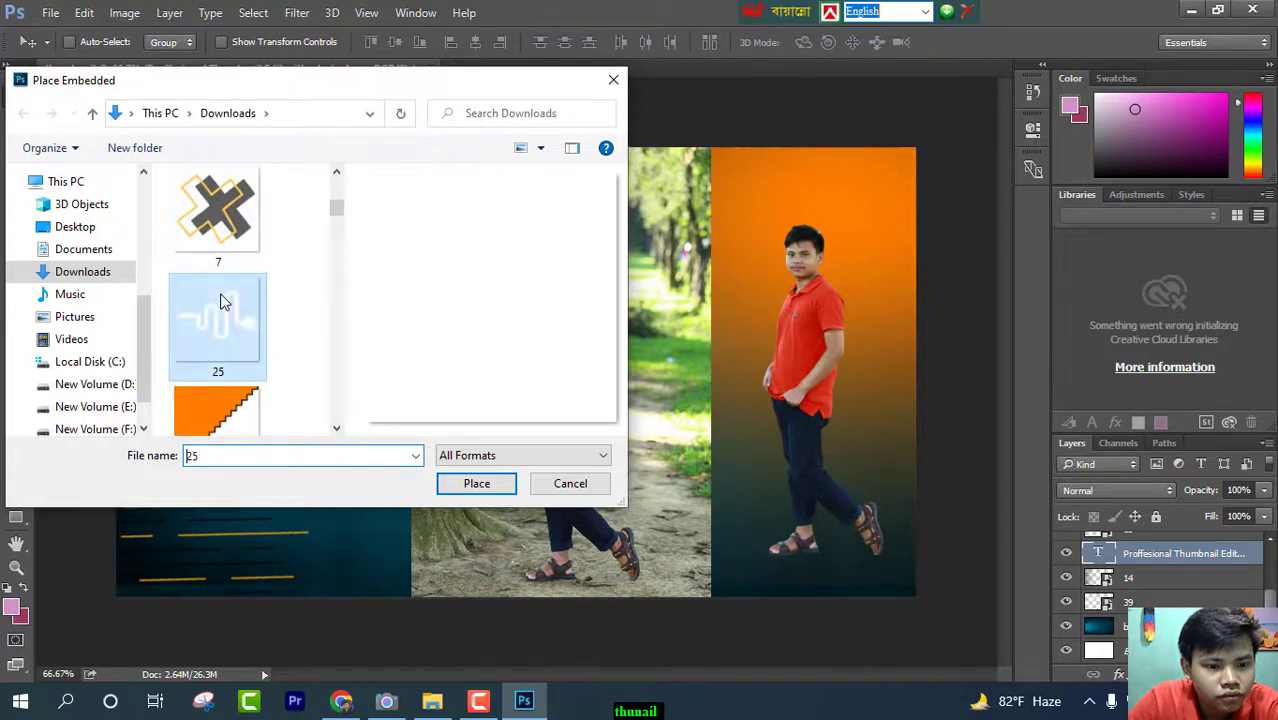
click(476, 484)
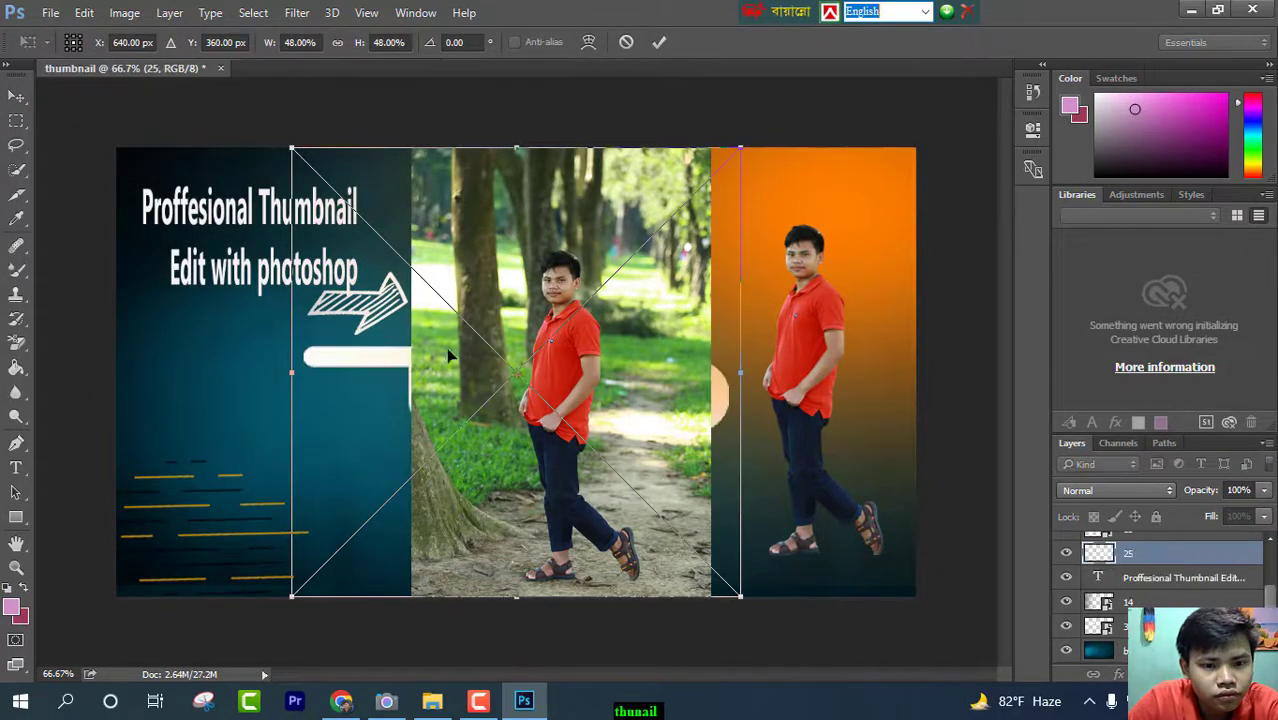
- Scale the squiggly line image to about 5% width and 8% height, place it in the teal panel's upper corner beside the photo, and commit
drag(367, 372, 145, 372)
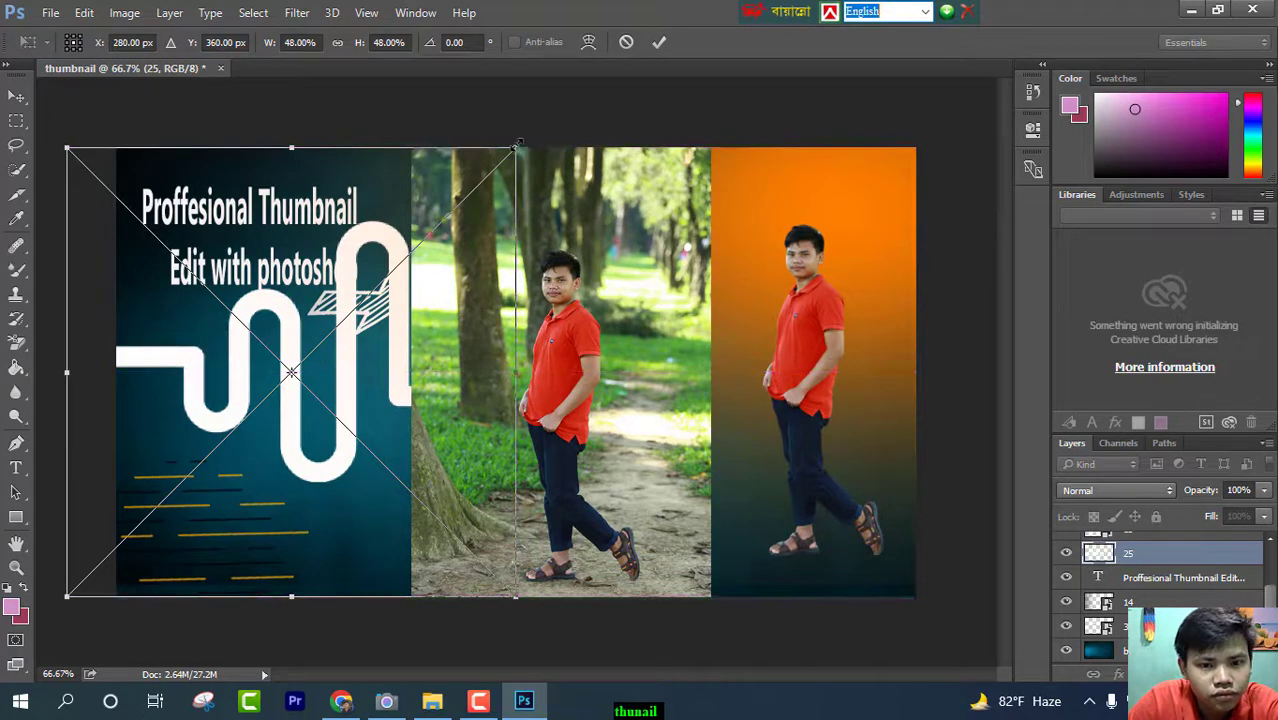
drag(515, 147, 155, 419)
drag(110, 477, 356, 158)
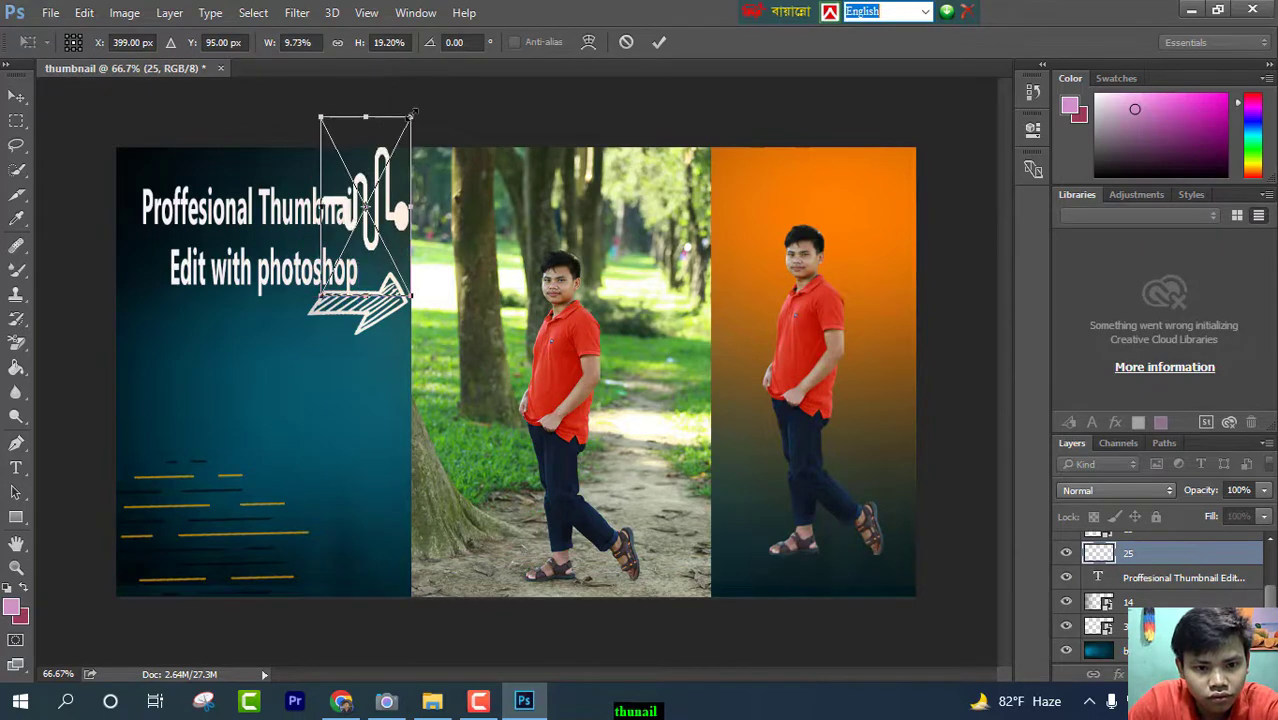
drag(410, 116, 370, 223)
drag(332, 270, 360, 170)
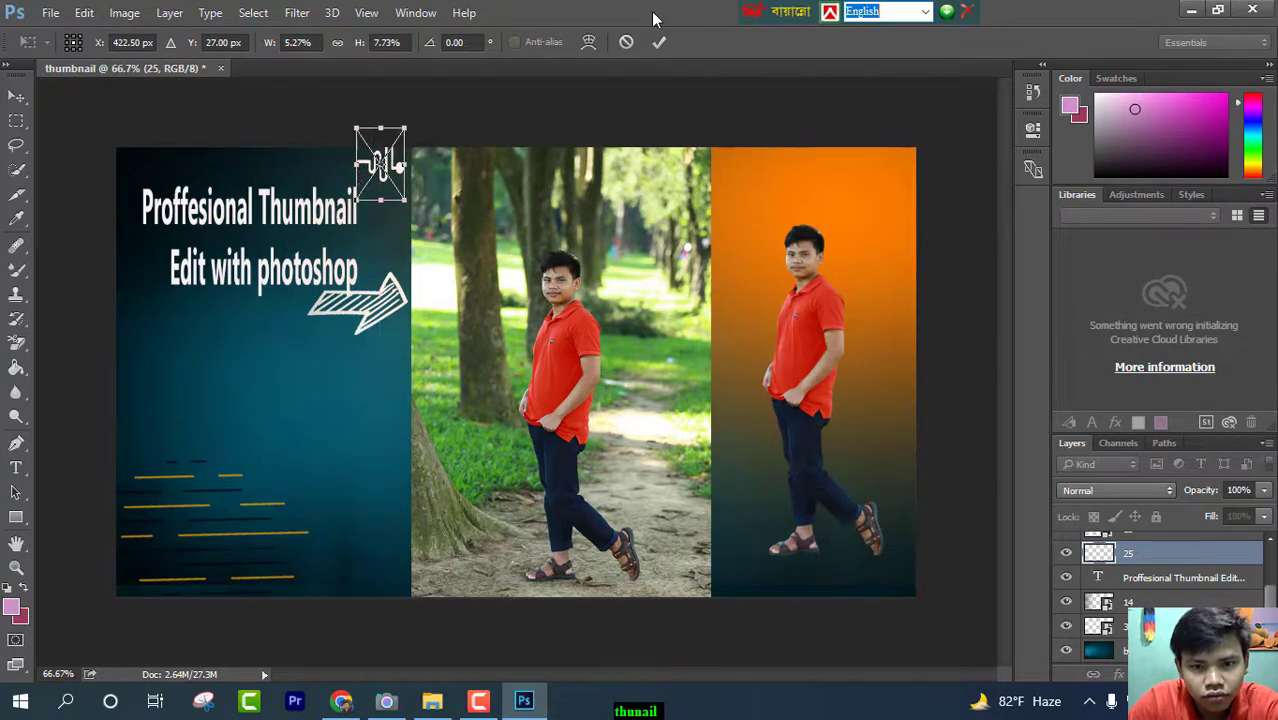
click(657, 43)
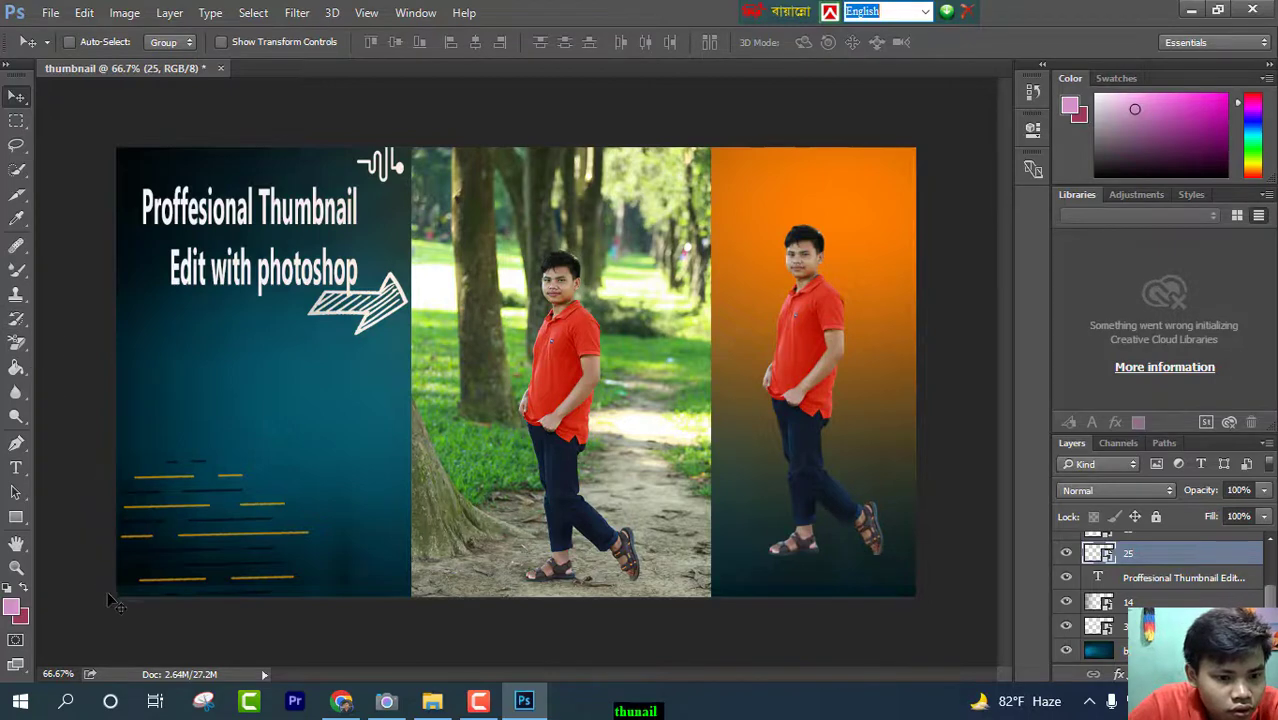
click(16, 443)
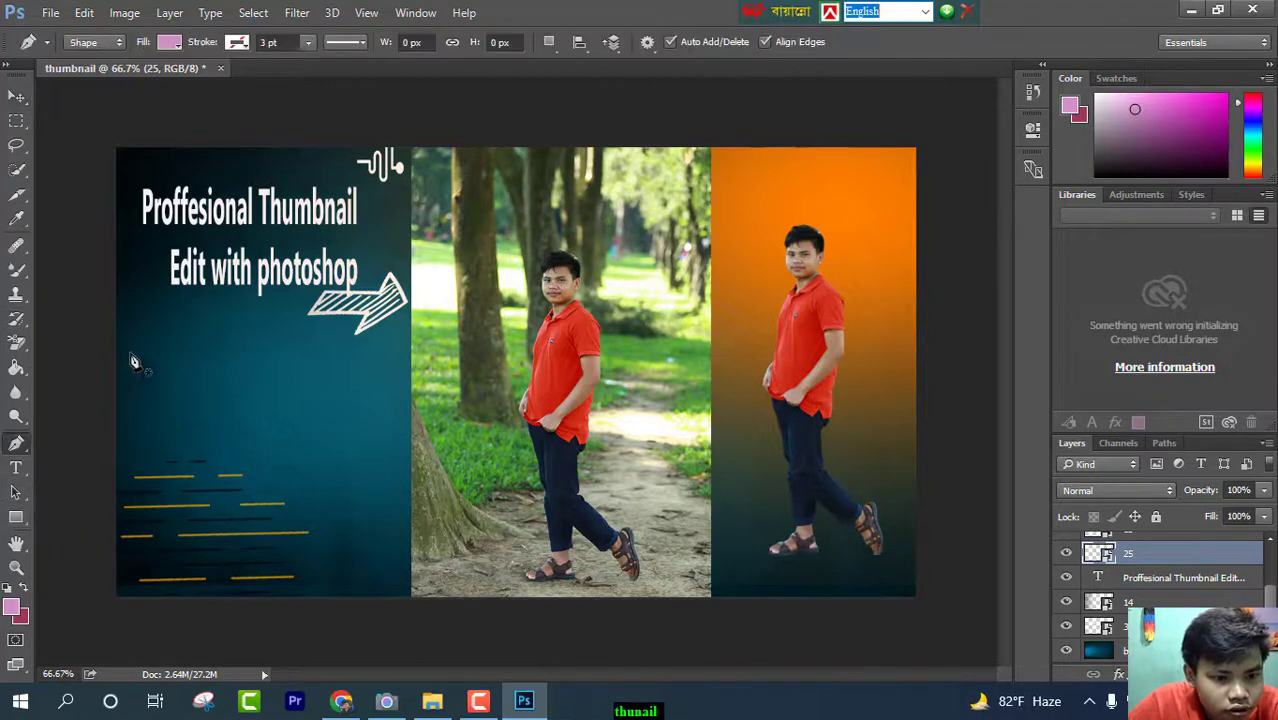
click(96, 306)
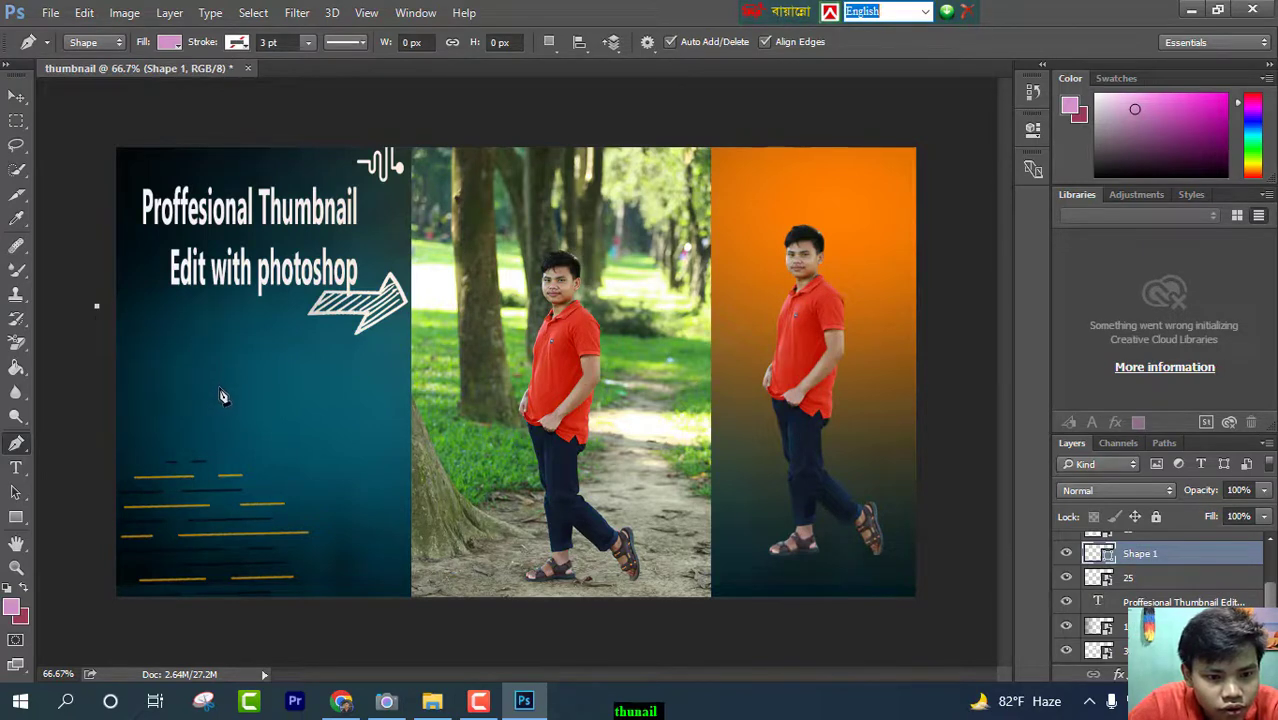
click(175, 406)
drag(260, 406, 343, 493)
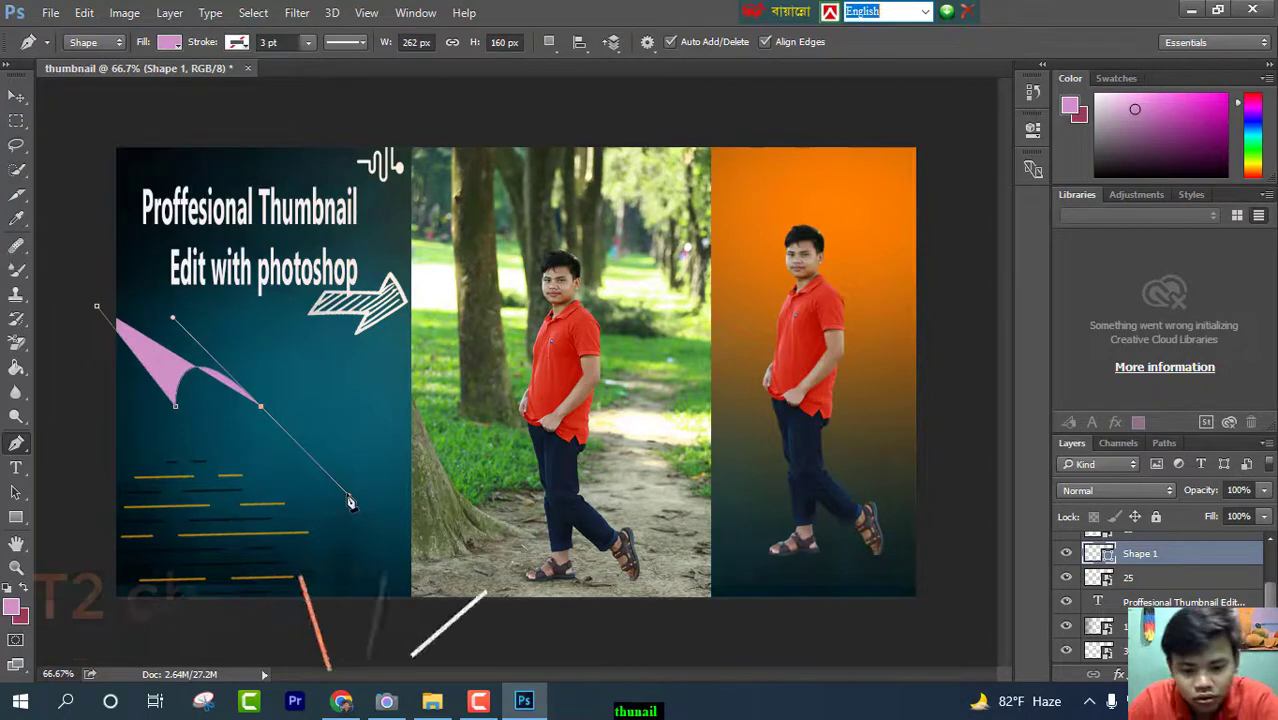
key(ctrl+z)
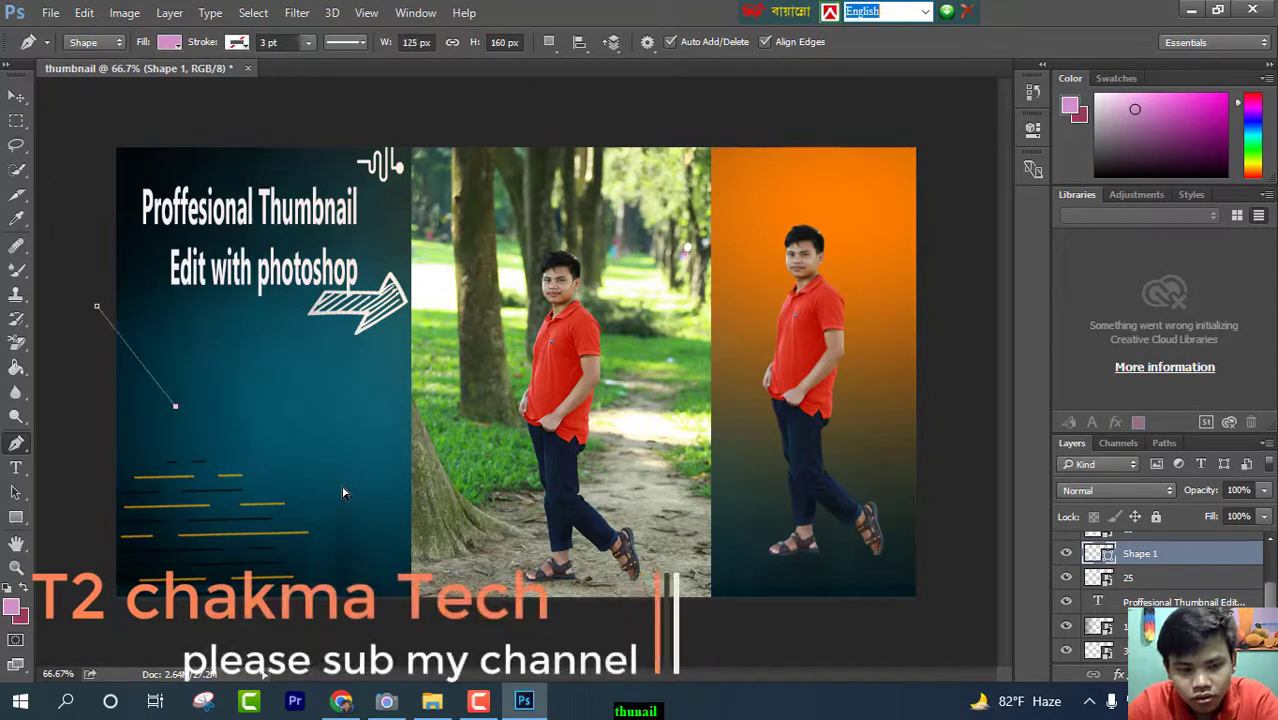
key(ctrl+alt+z)
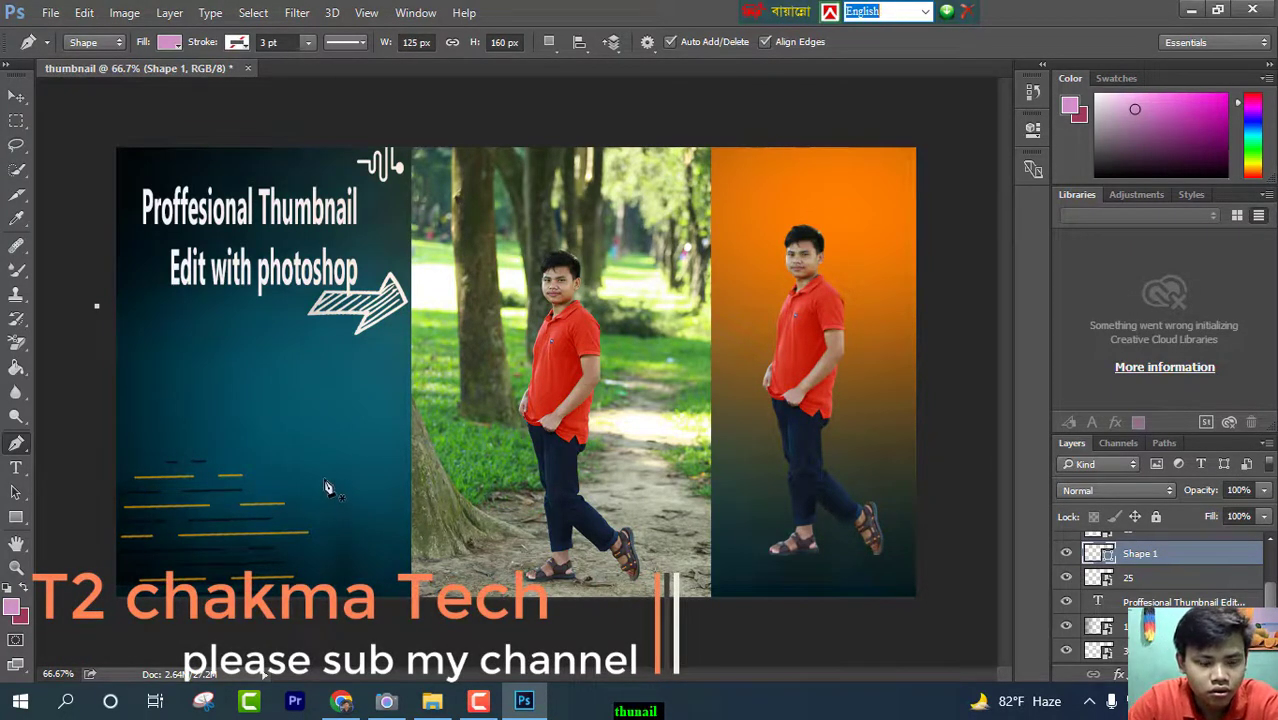
key(ctrl+alt+z)
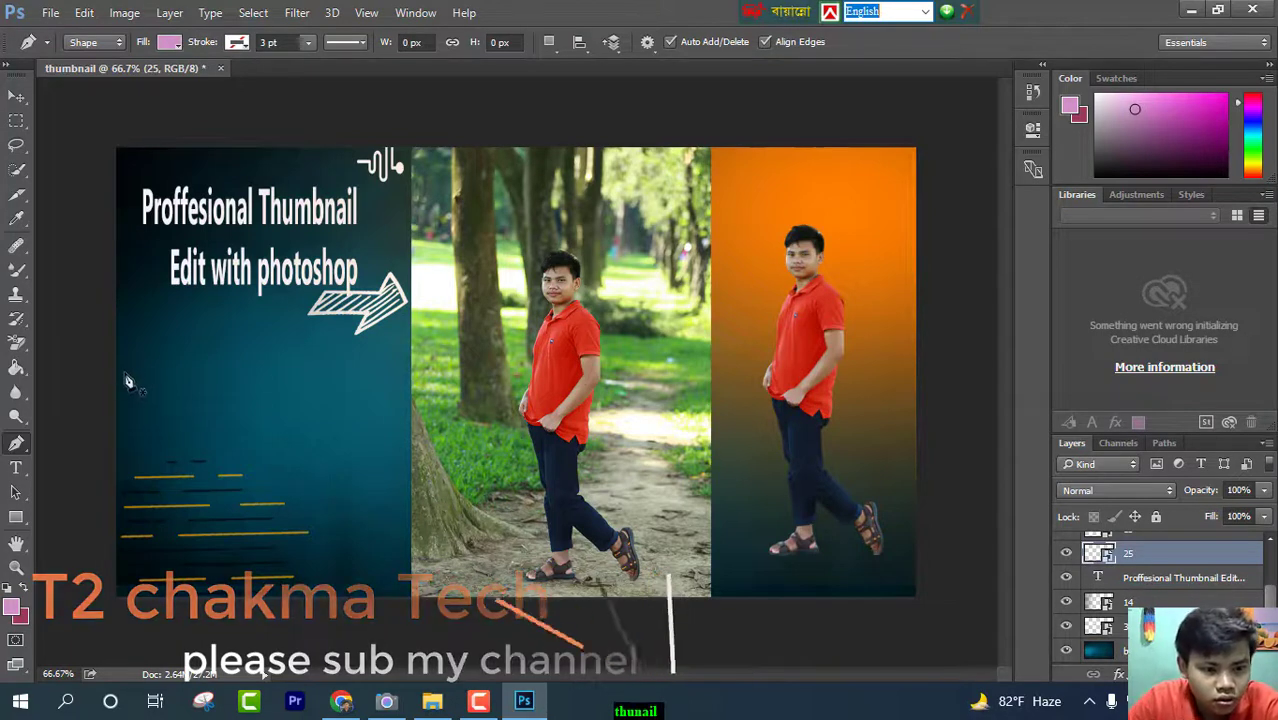
- Draw a filled Pen tool shape about 523 px wide and 645 px high over the teal panel's lower part, its upper edge one concave curve
click(410, 508)
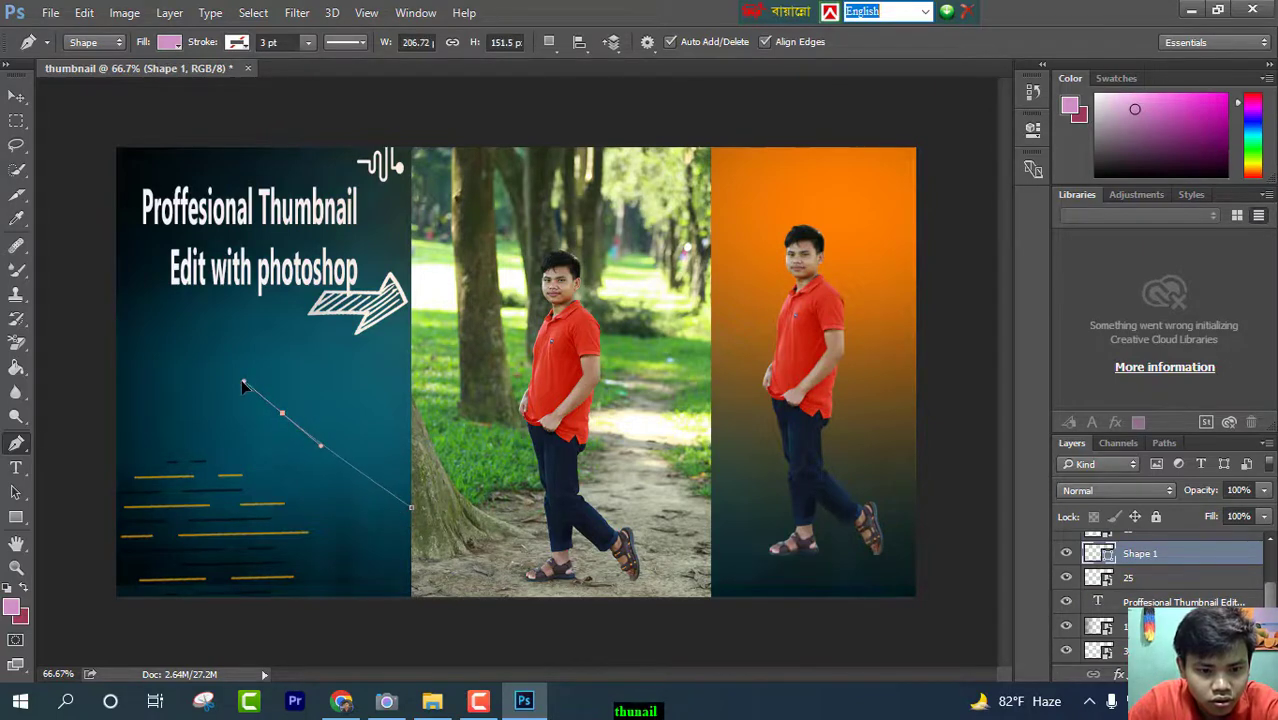
drag(282, 412, 148, 393)
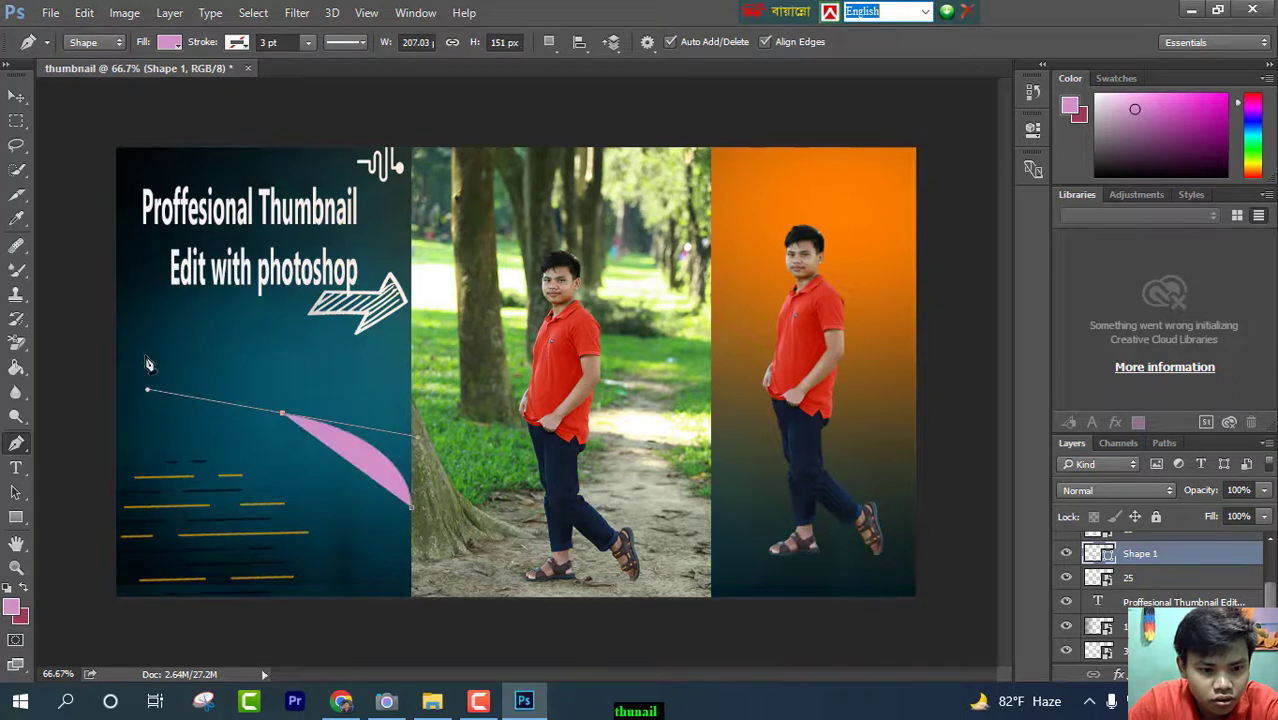
drag(140, 331, 109, 218)
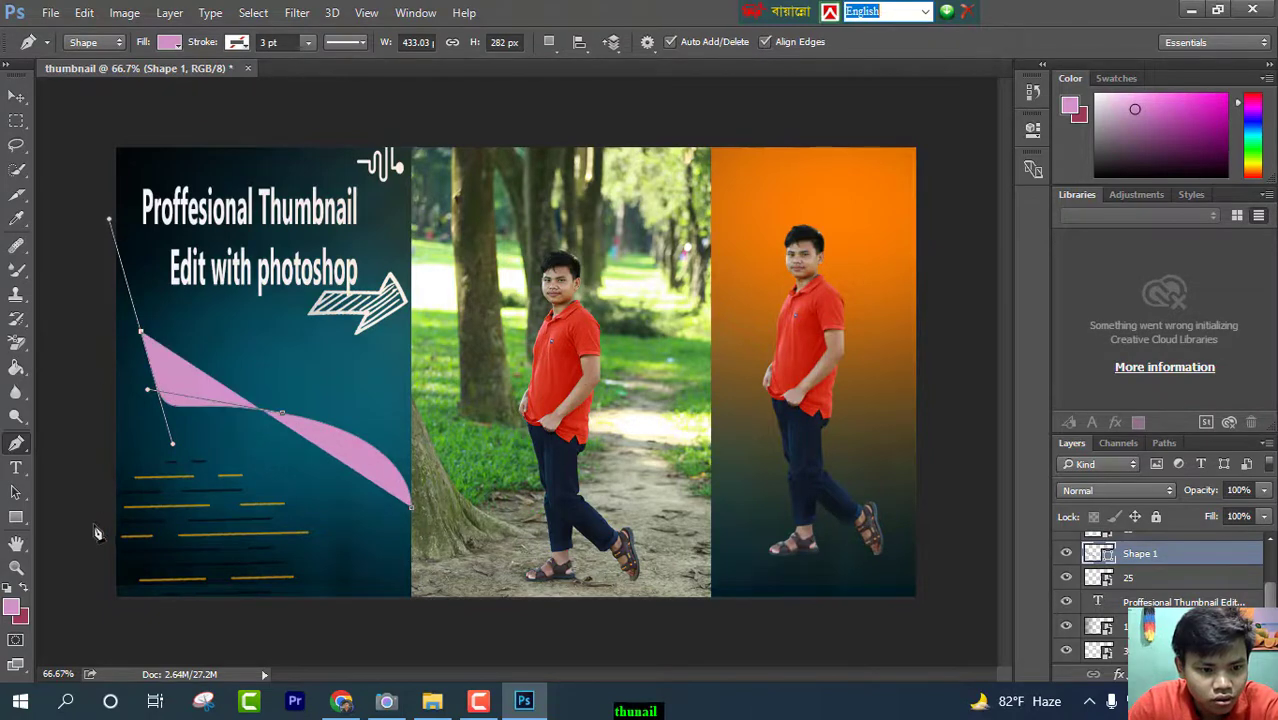
drag(106, 568, 105, 665)
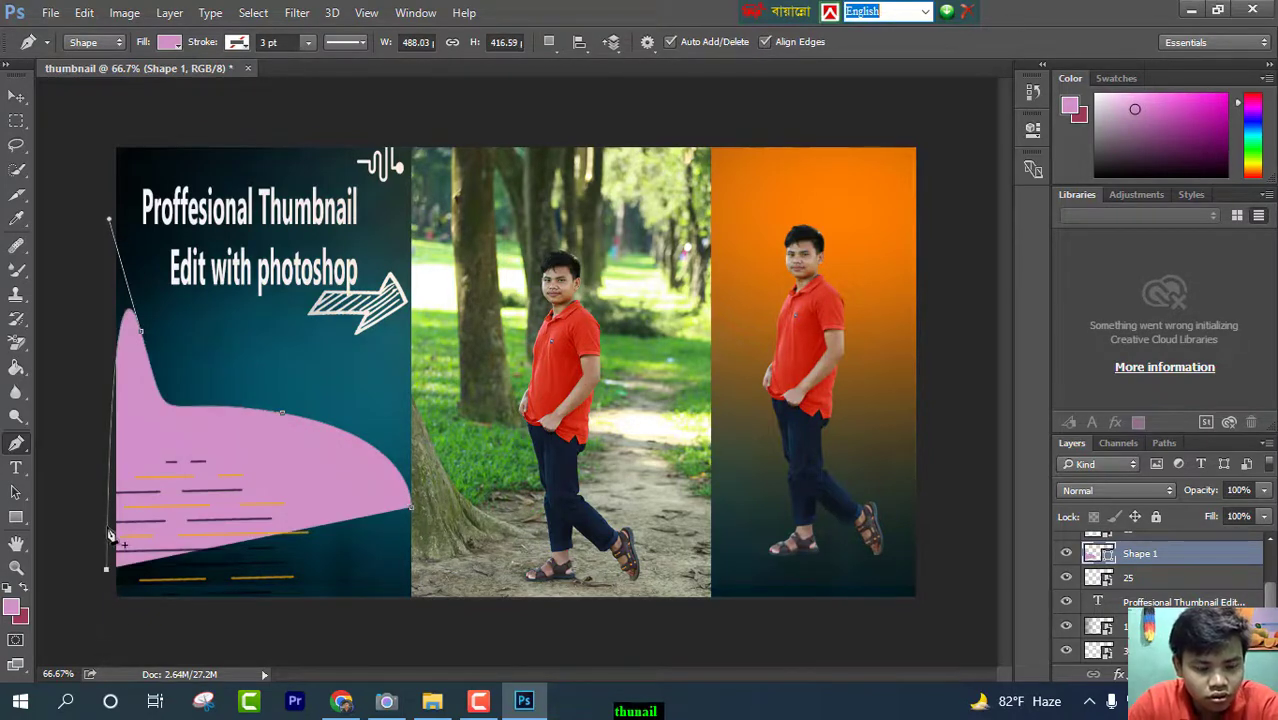
key(ctrl+z)
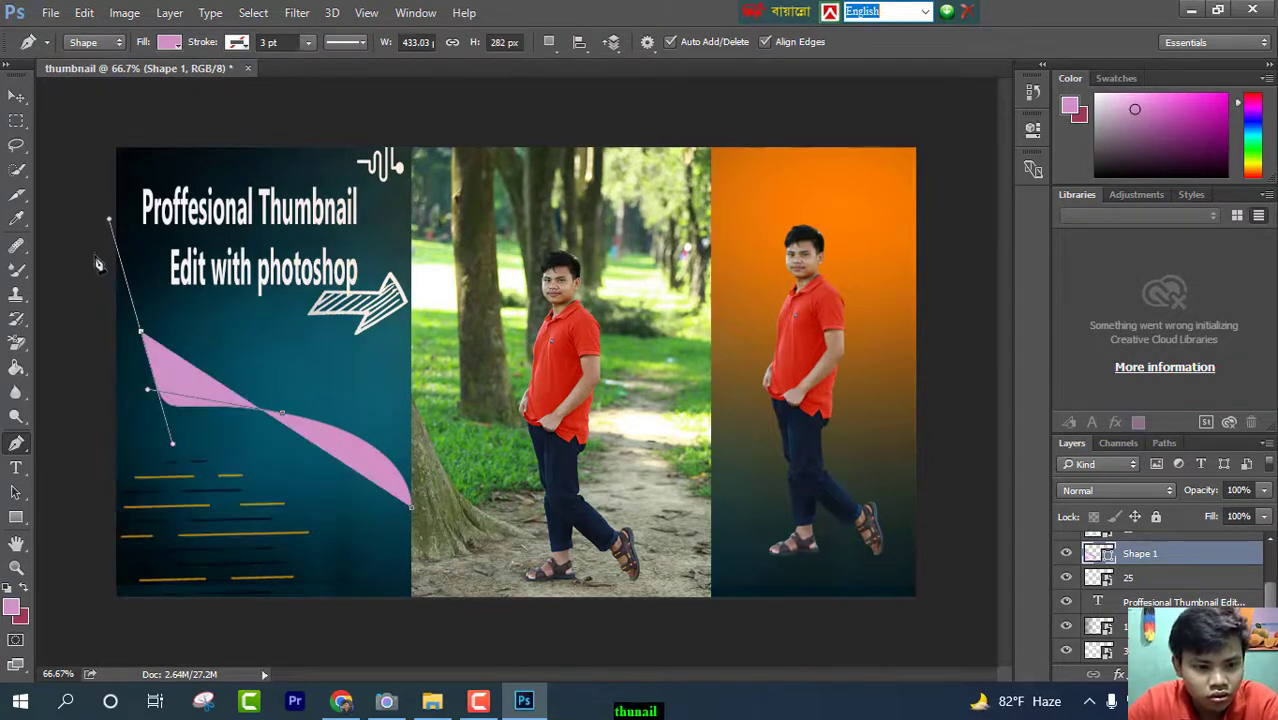
click(96, 351)
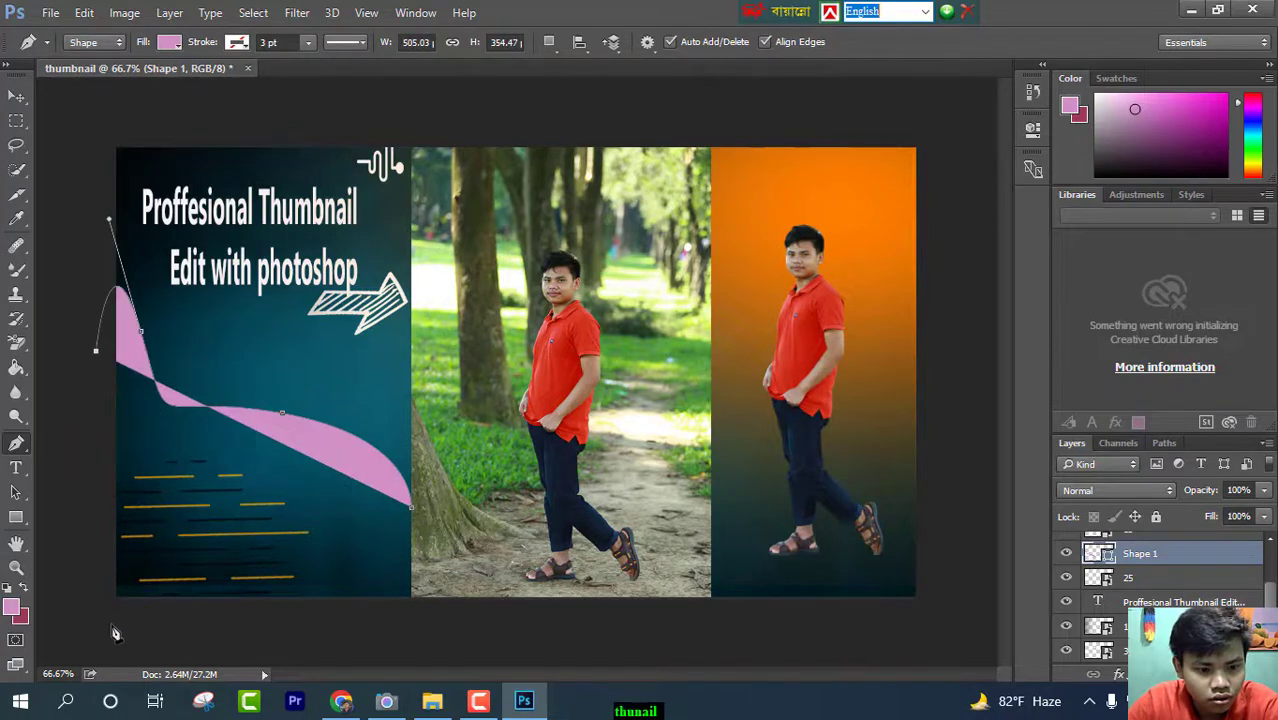
click(84, 616)
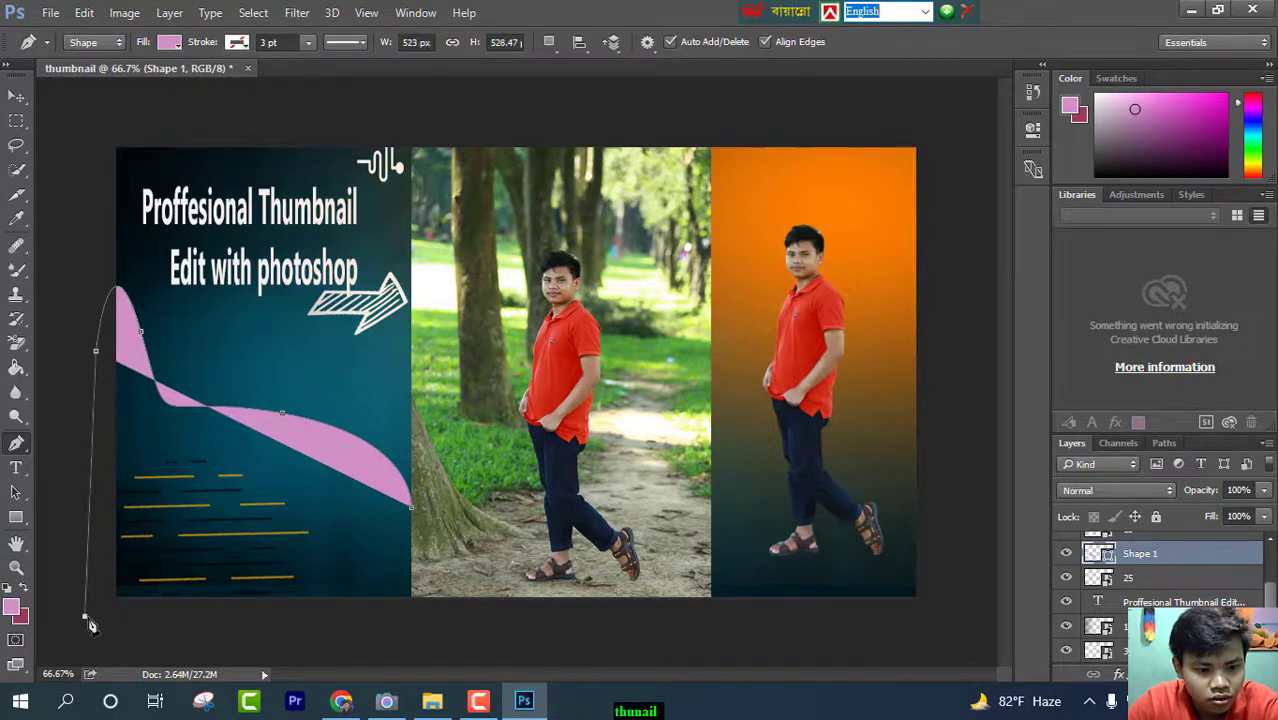
click(410, 632)
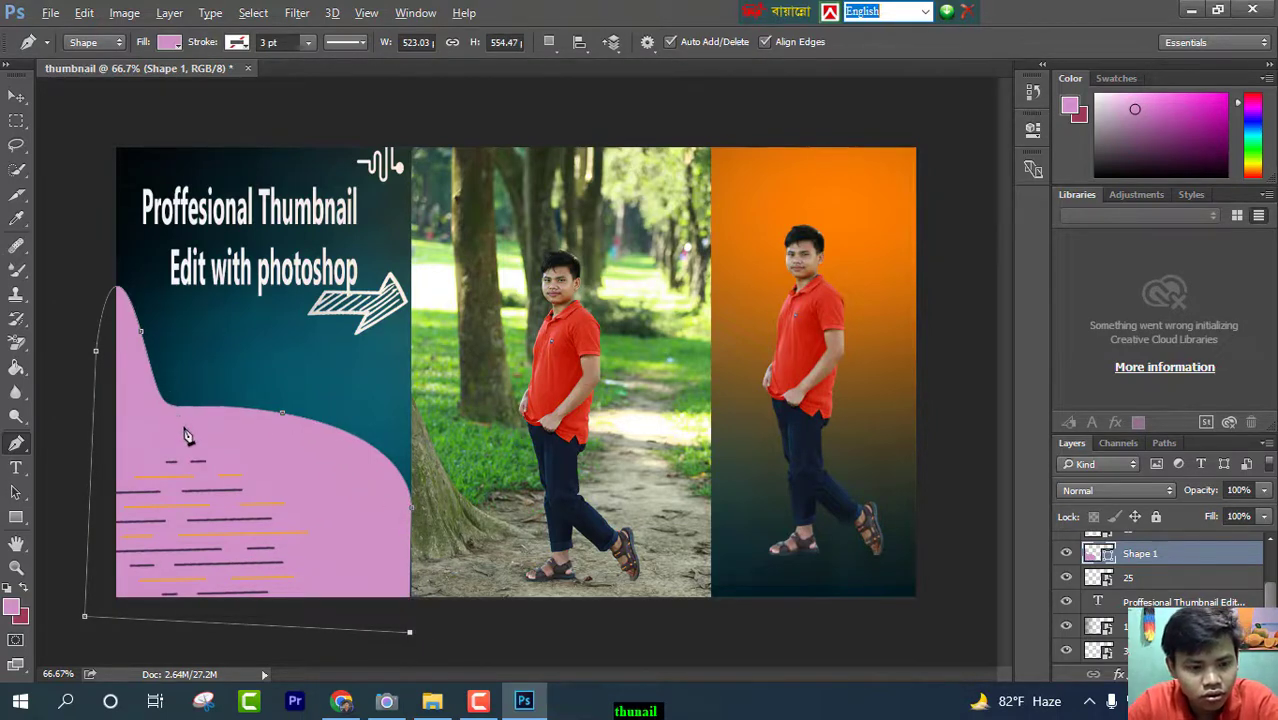
drag(141, 332, 100, 93)
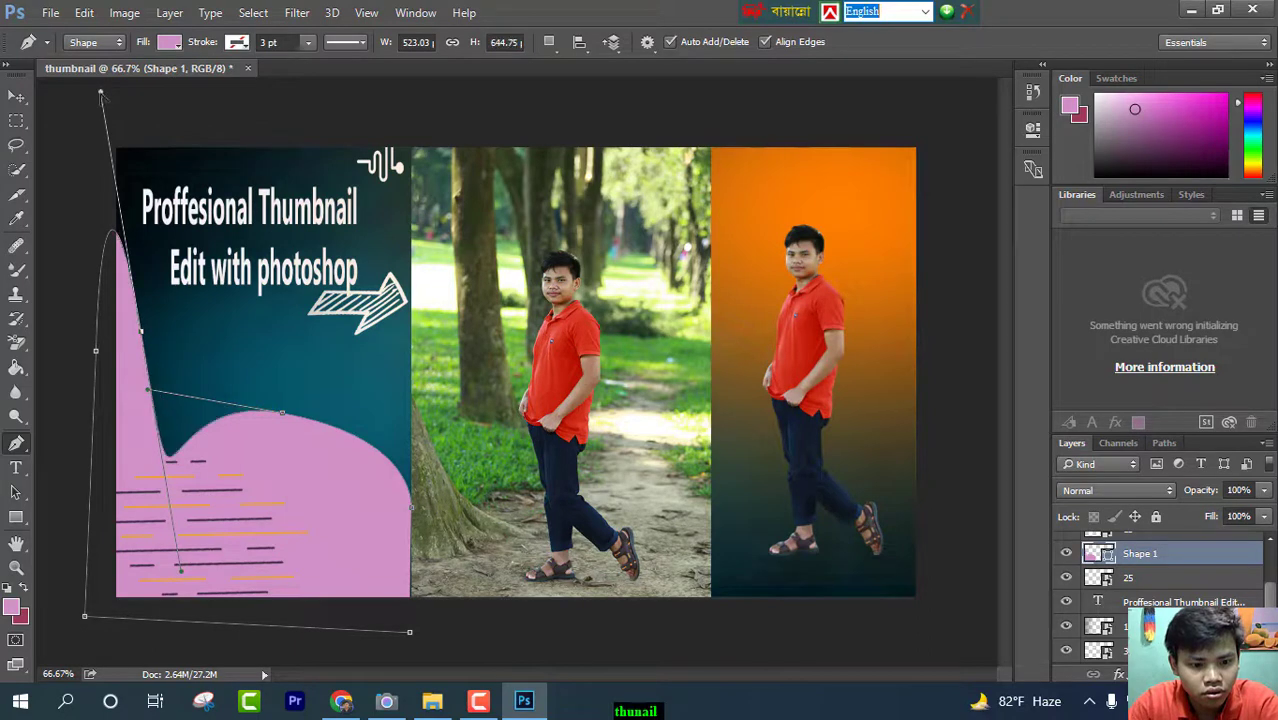
click(283, 420)
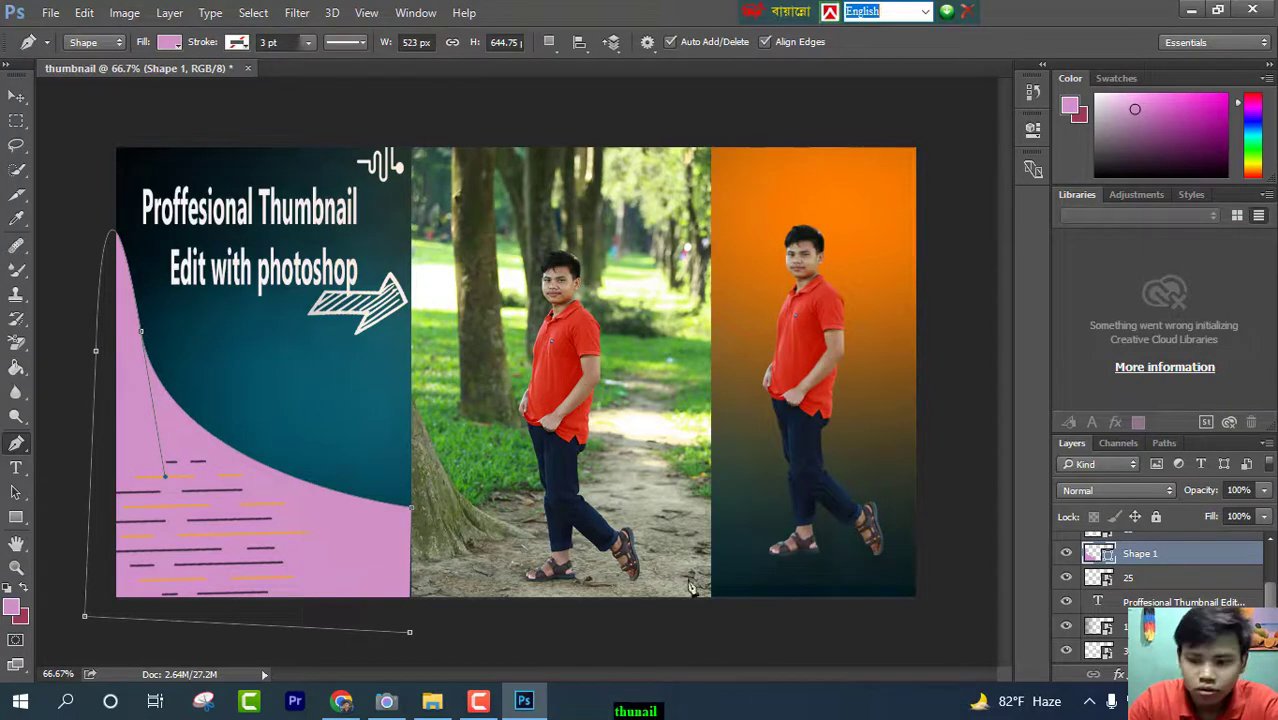
- Change the fill color of the curved shape to red, f40c28
click(12, 607)
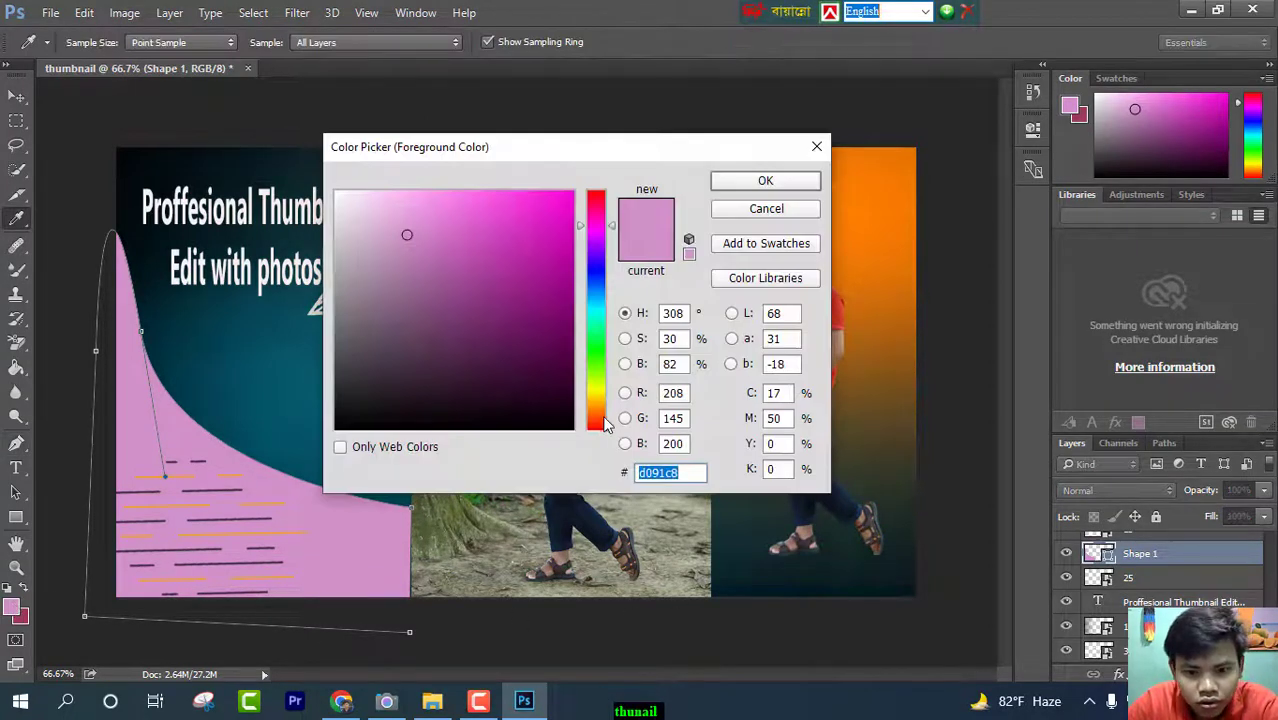
click(597, 421)
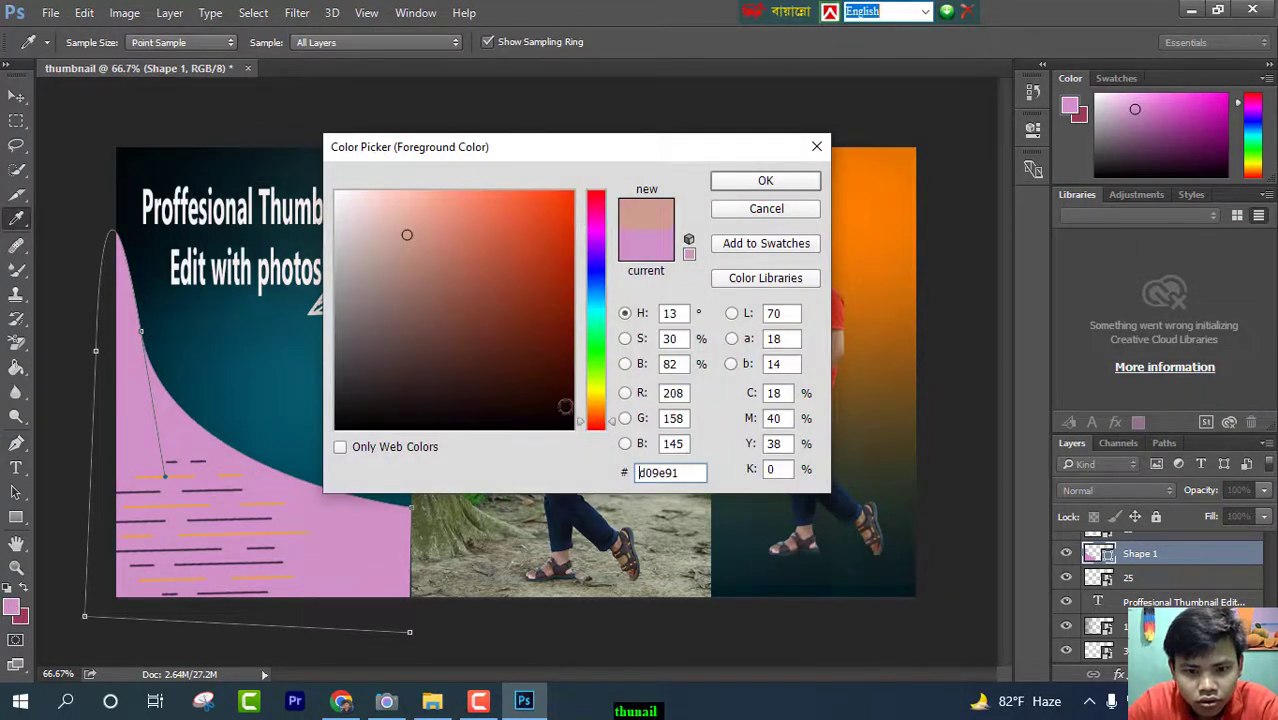
click(599, 200)
click(562, 201)
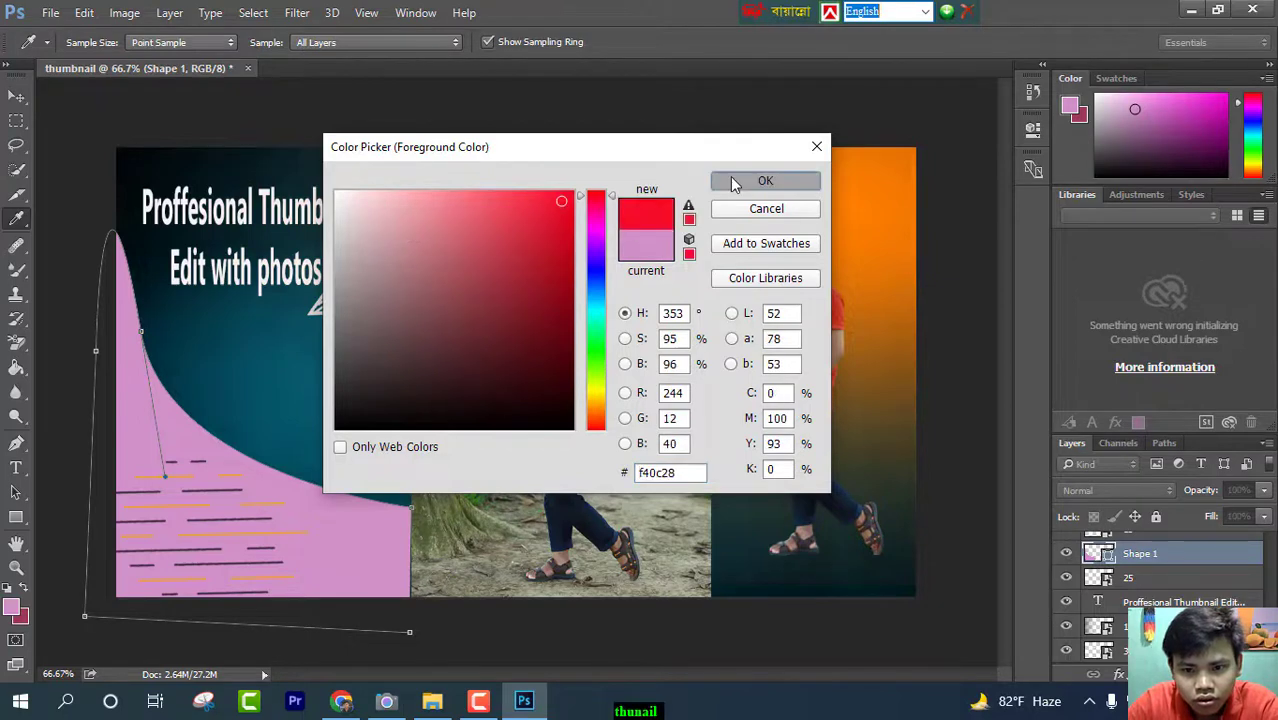
click(765, 180)
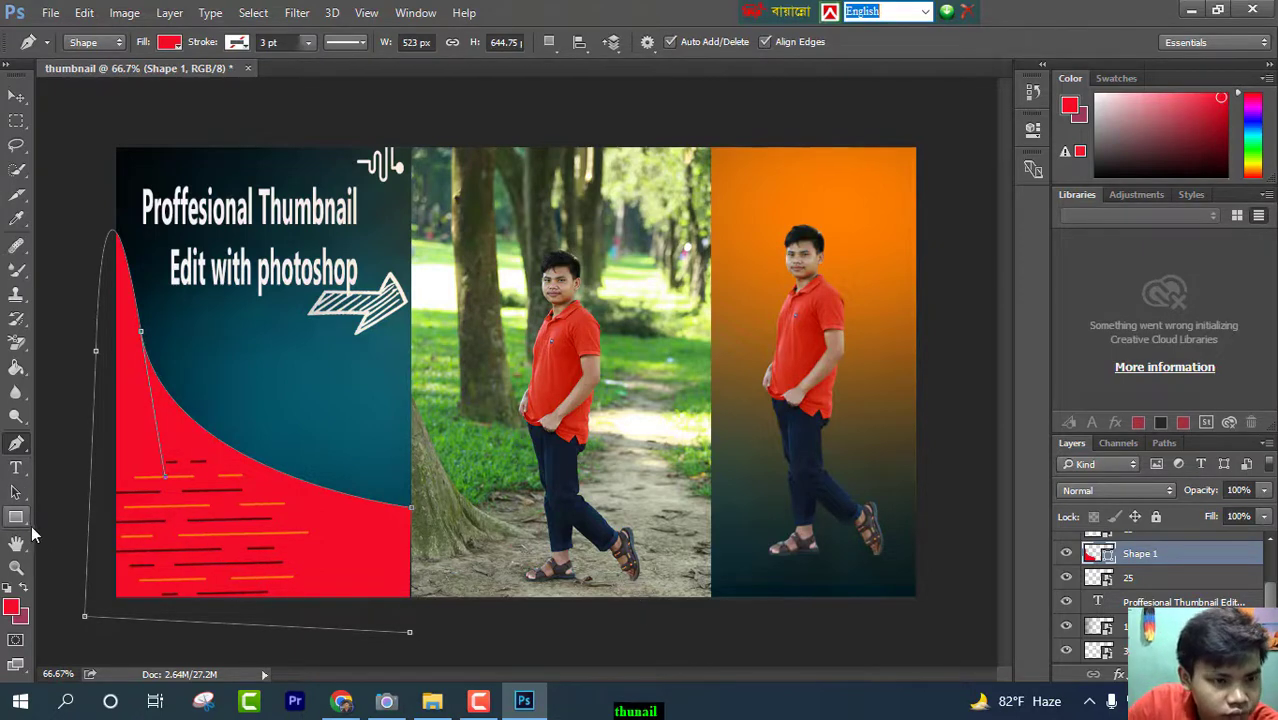
- Place the orange zigzag-edged image "30" from the Downloads folder into the thumbnail as an embedded image
click(50, 12)
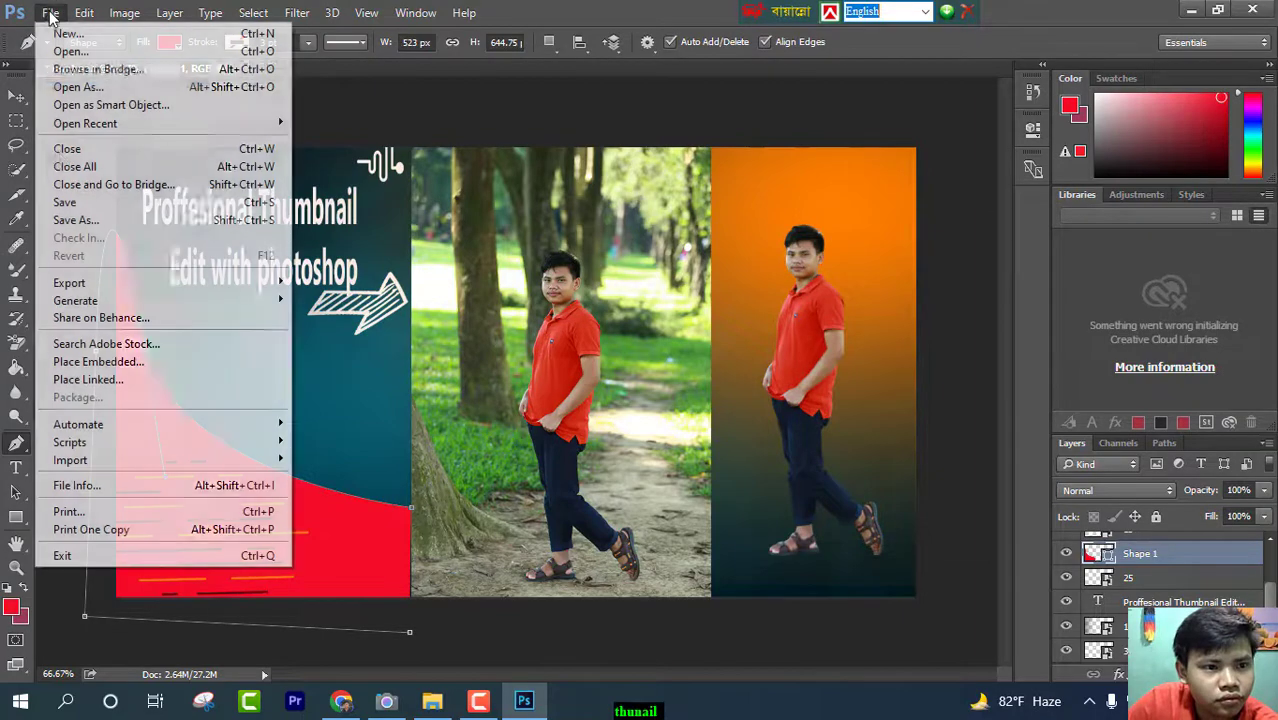
click(110, 362)
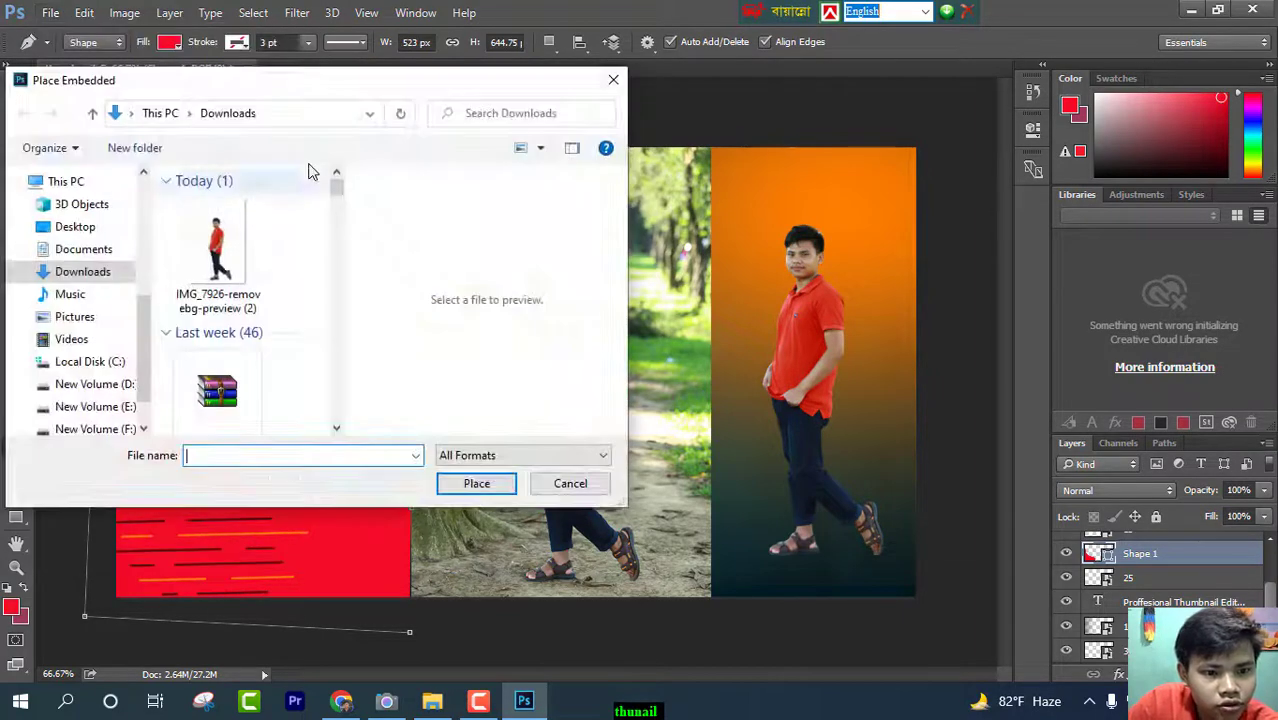
scroll(208, 380, down, 5)
scroll(208, 398, down, 8)
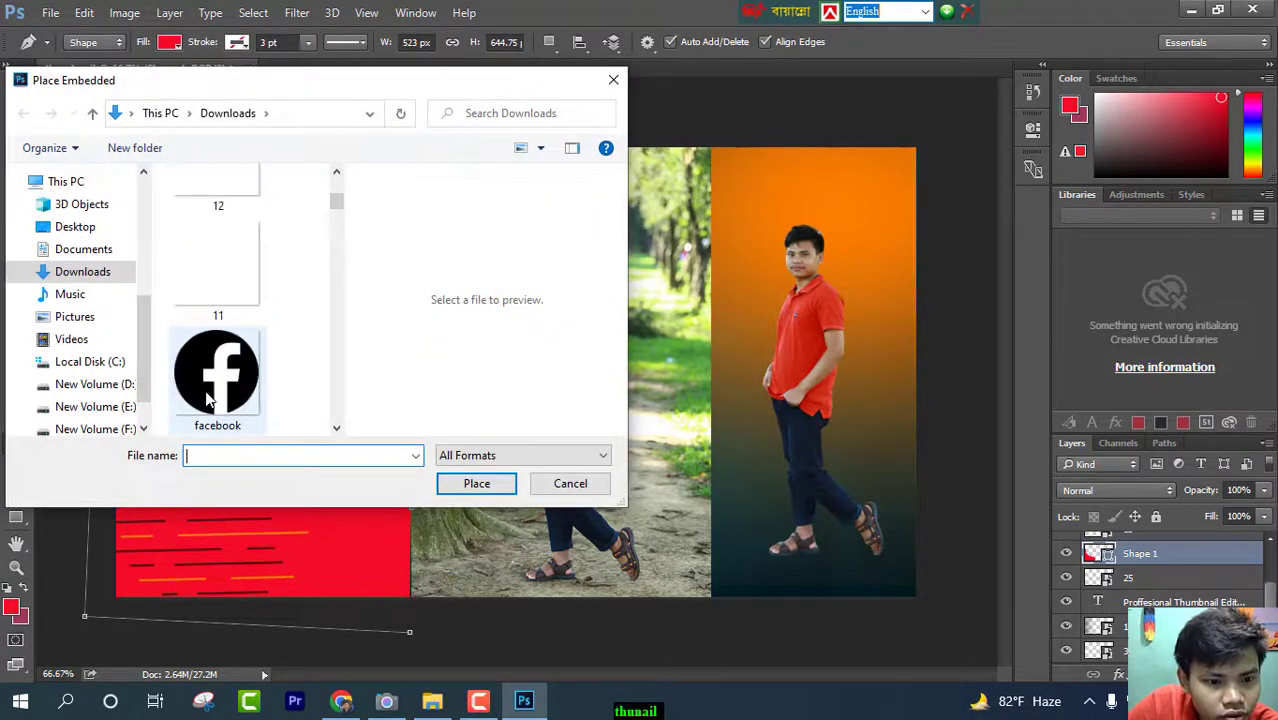
scroll(208, 398, down, 4)
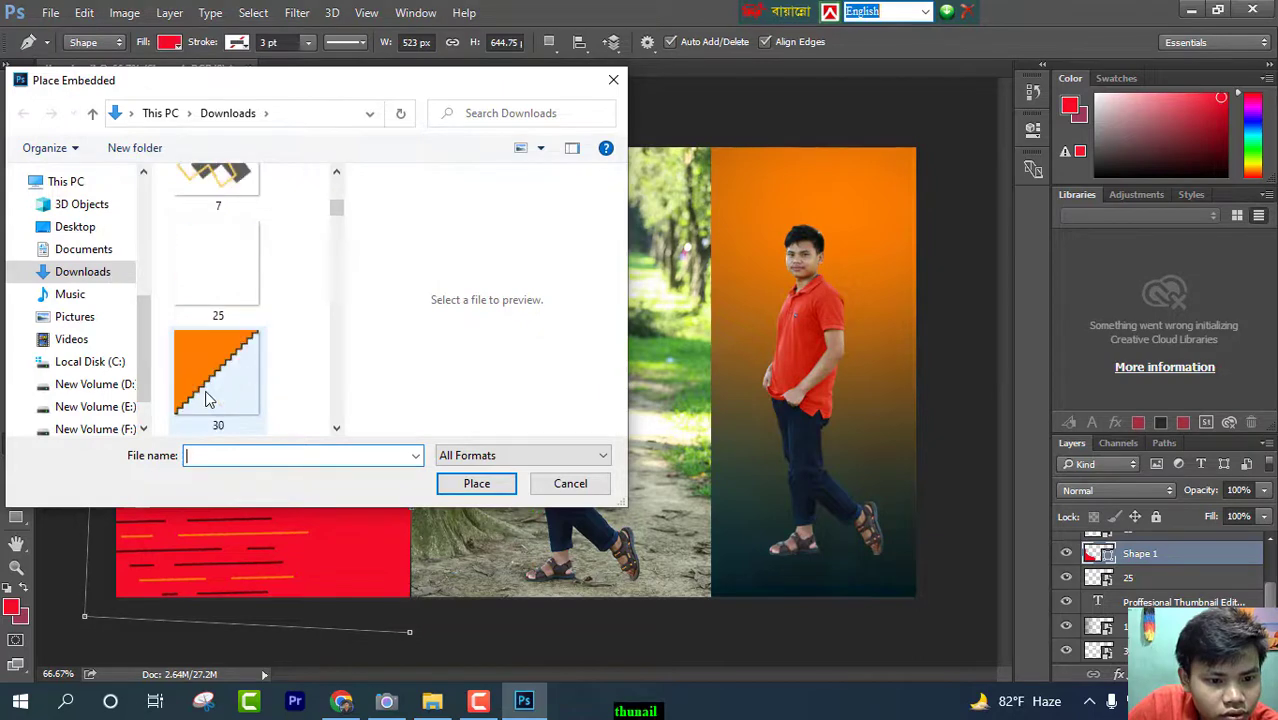
scroll(205, 398, up, 2)
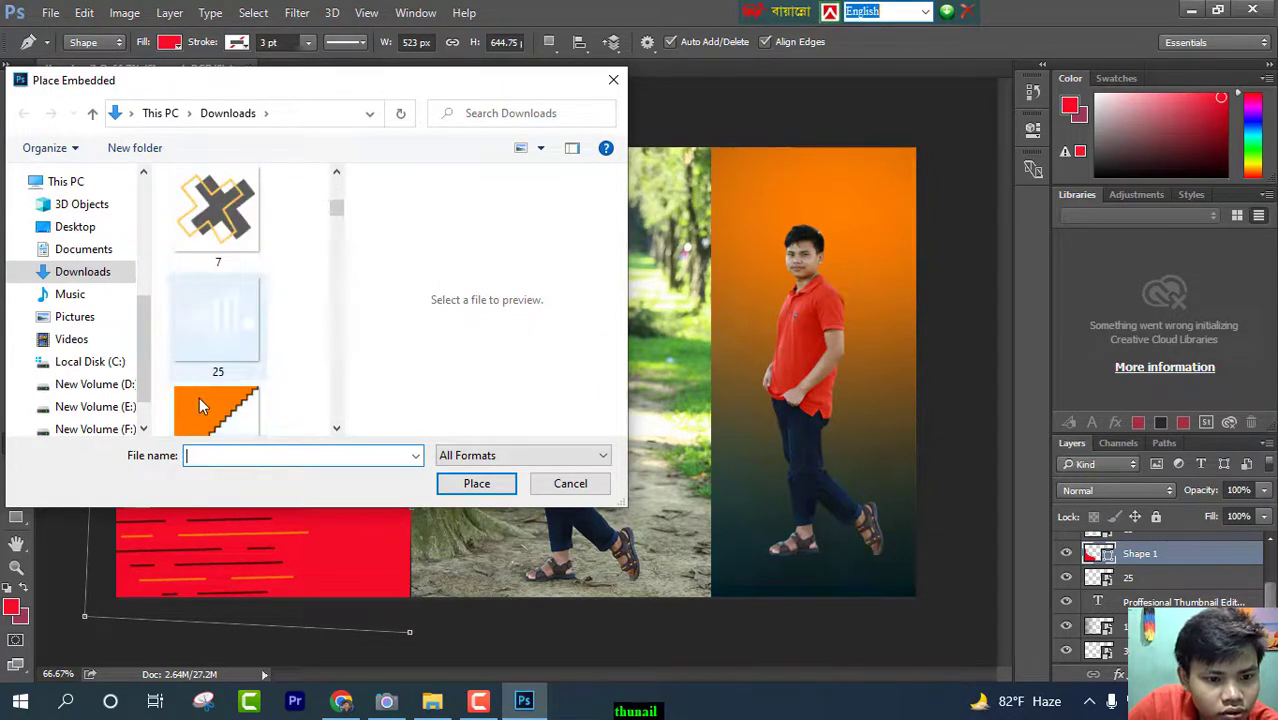
click(208, 402)
click(476, 483)
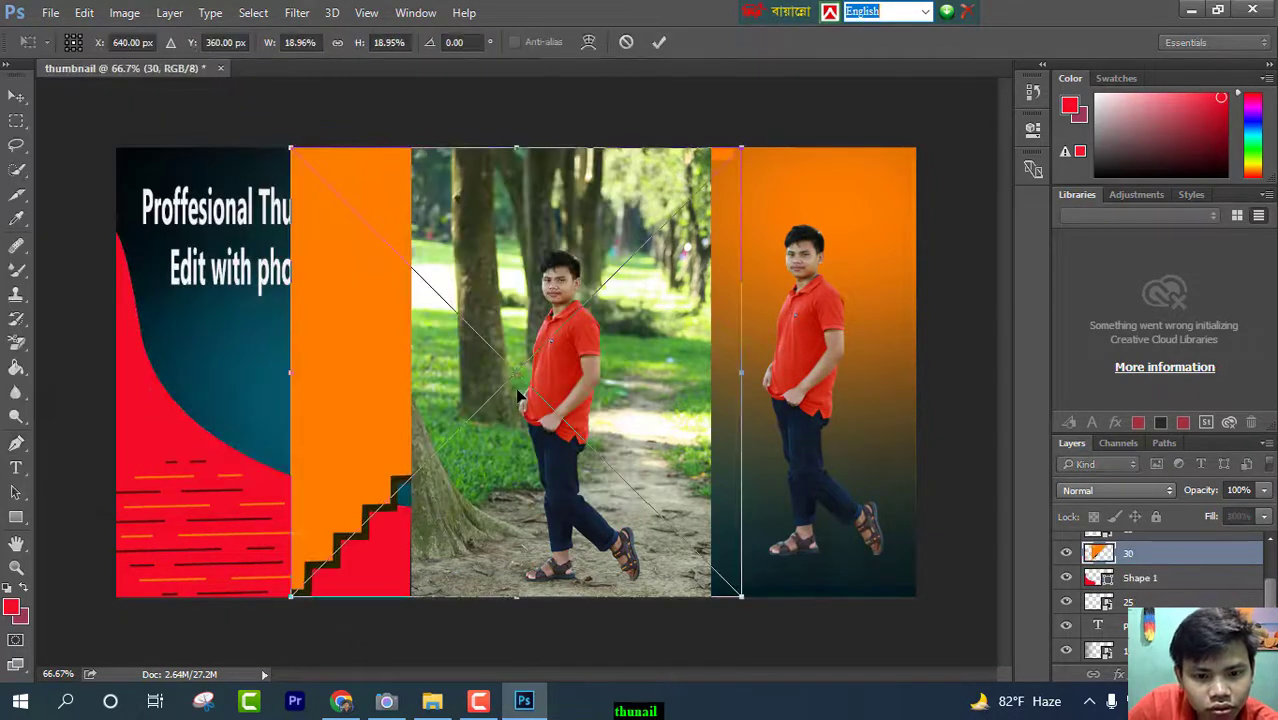
- Rotate the zigzag image to about -119.6°, scale it to about 12.8% width and 15.3% height along the thumbnail's lower edge, and commit
drag(768, 120, 212, 262)
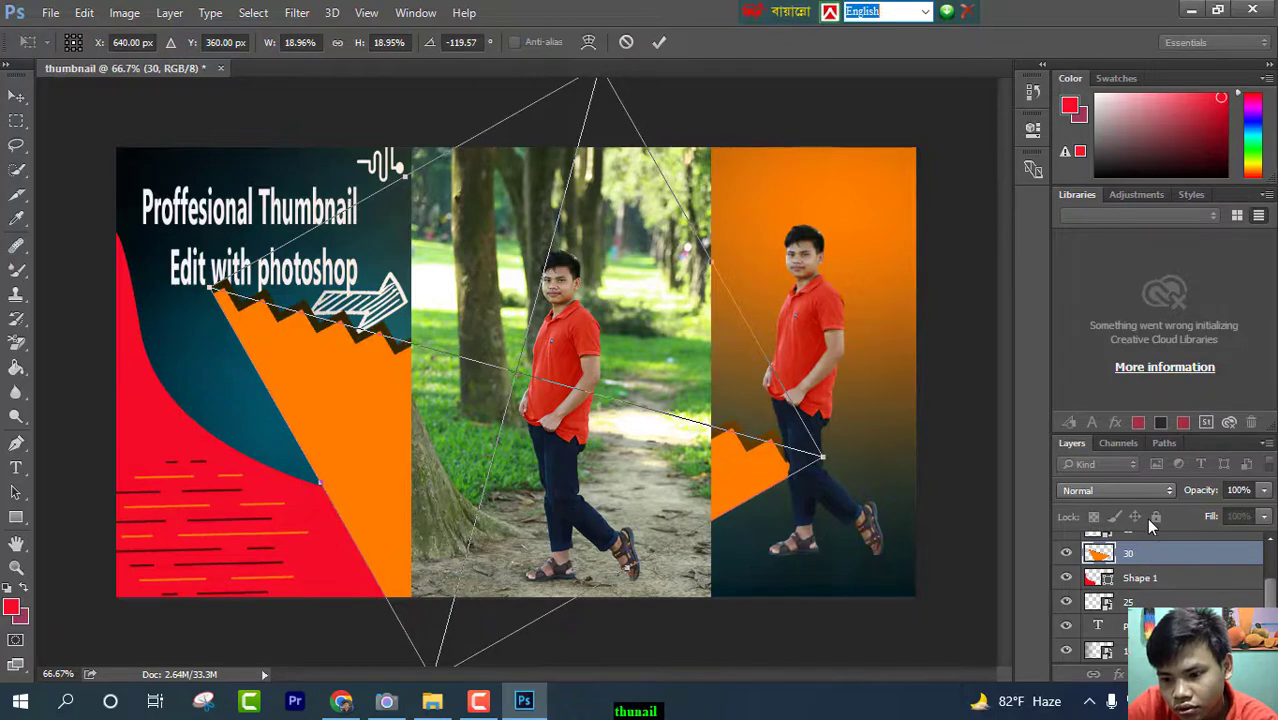
scroll(1146, 562, up, 3)
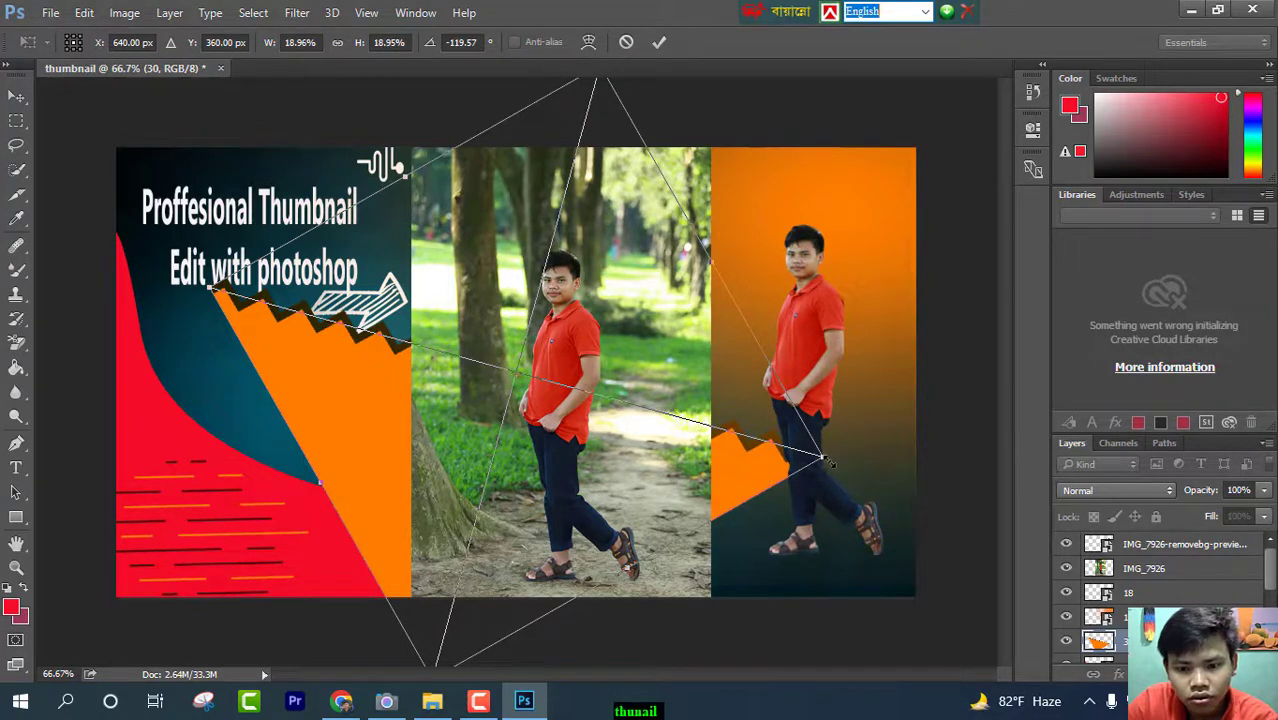
drag(826, 462, 661, 419)
drag(381, 432, 565, 603)
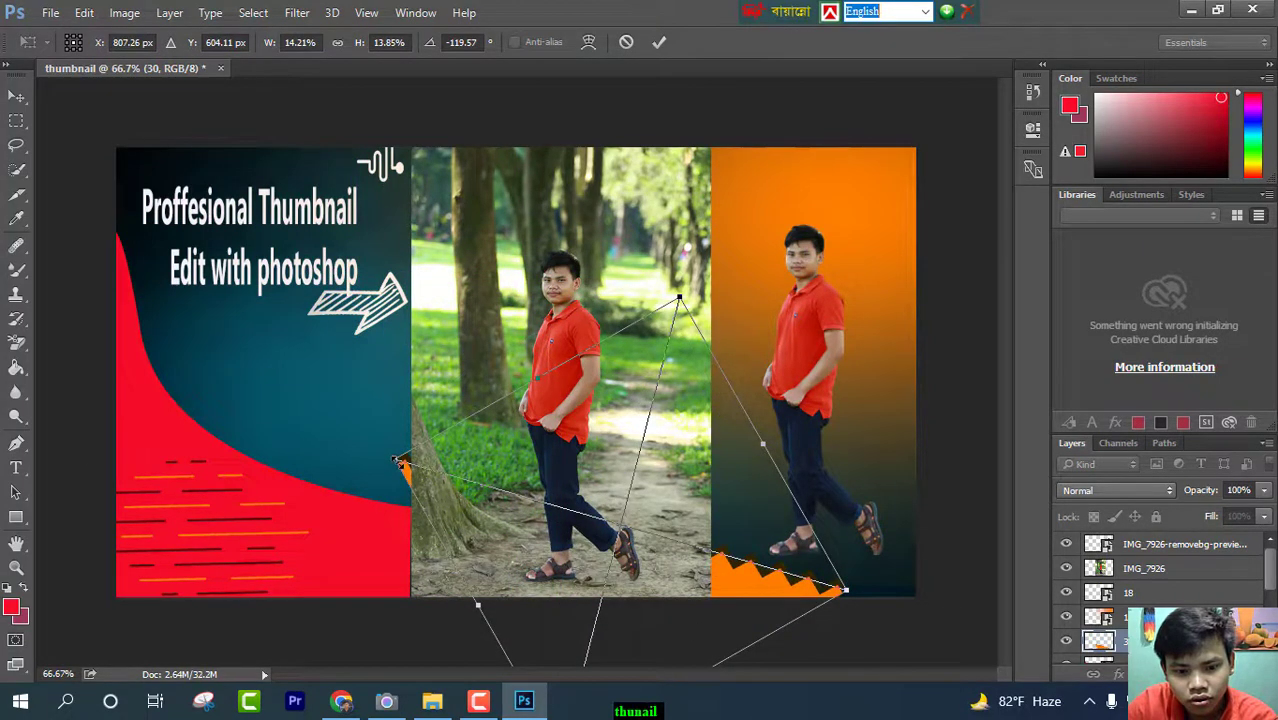
drag(397, 460, 386, 506)
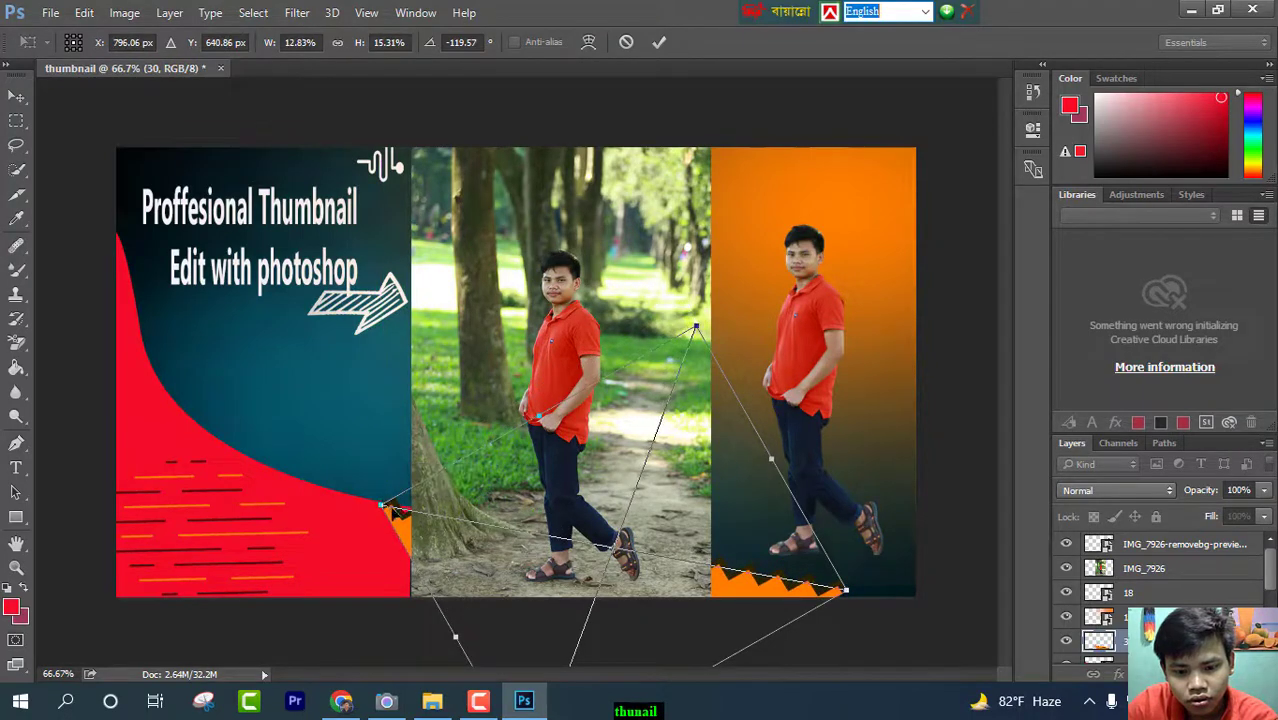
click(659, 42)
key(p)
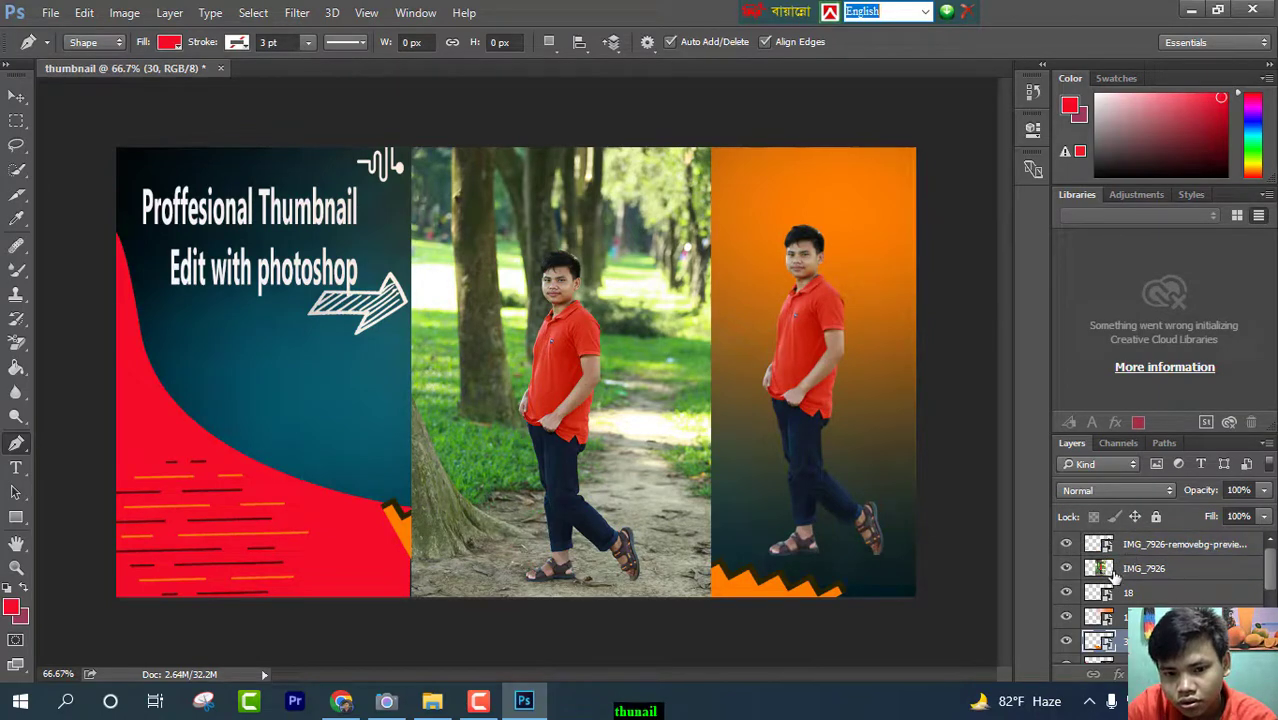
- Bring layer "30" above the portrait and photo layers, and shift the zigzag strip slightly left to overlap the red shape
drag(1130, 640, 1148, 541)
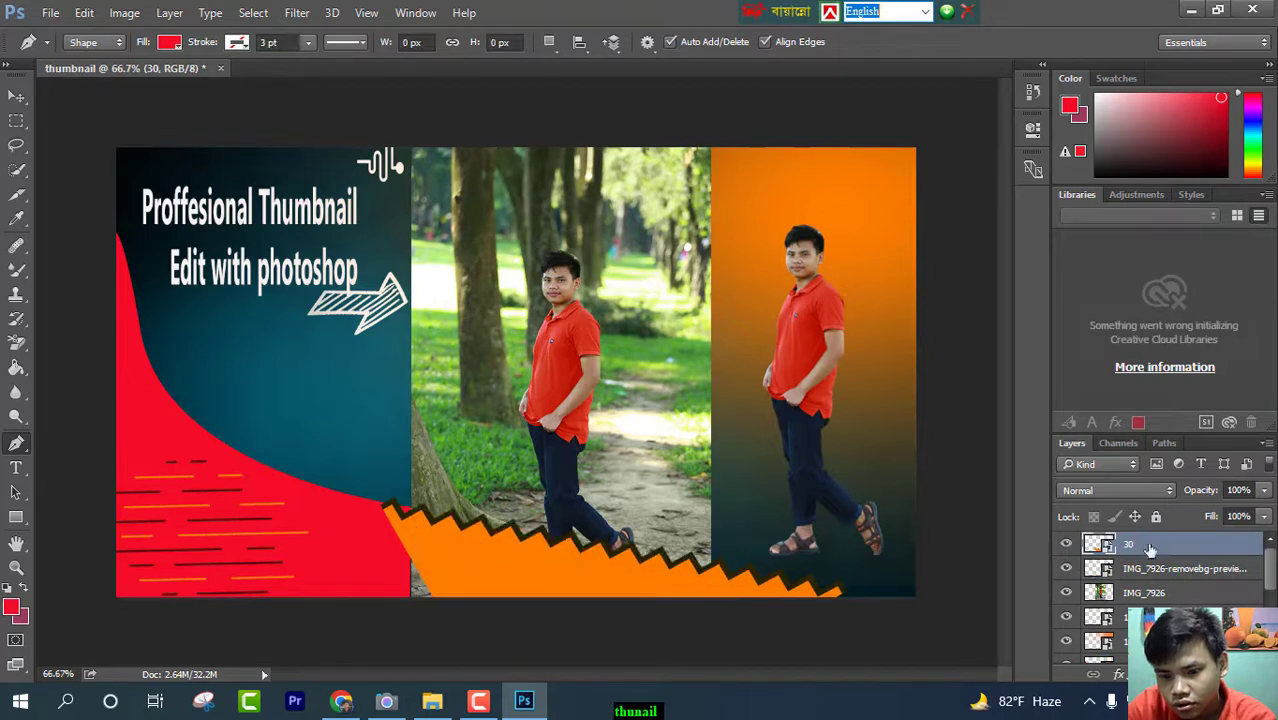
click(472, 566)
key(ctrl+z)
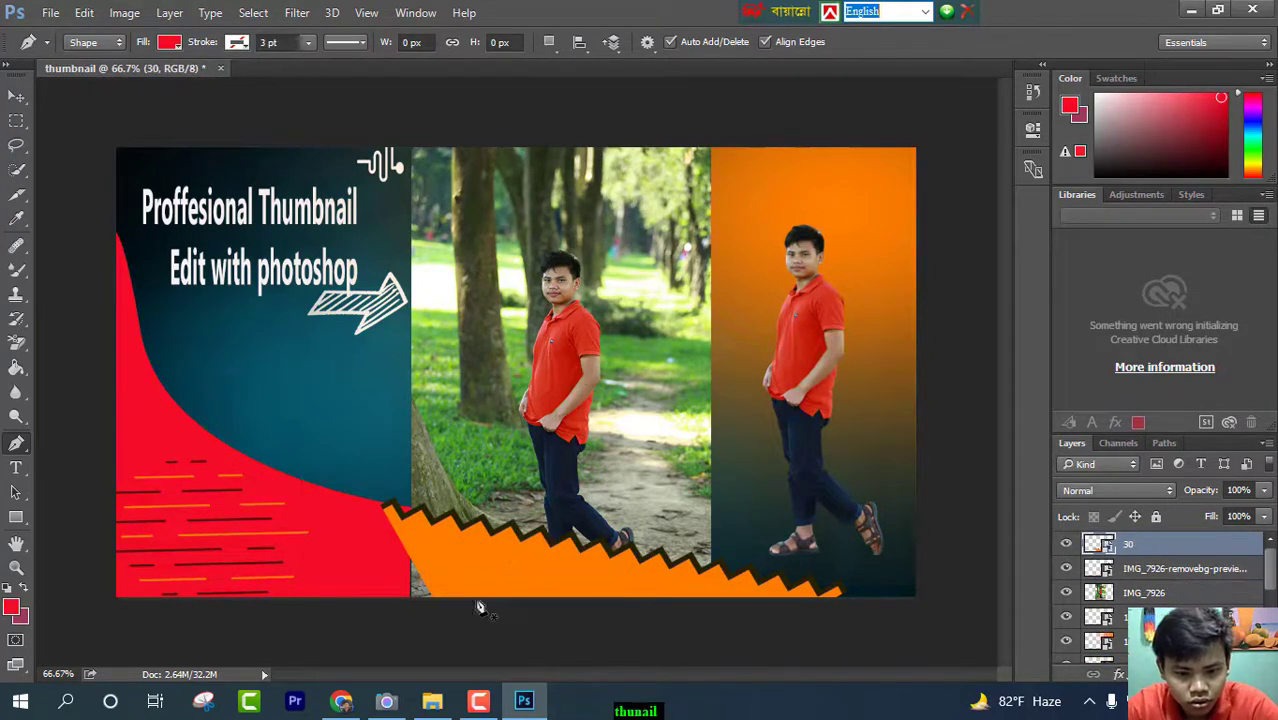
click(16, 97)
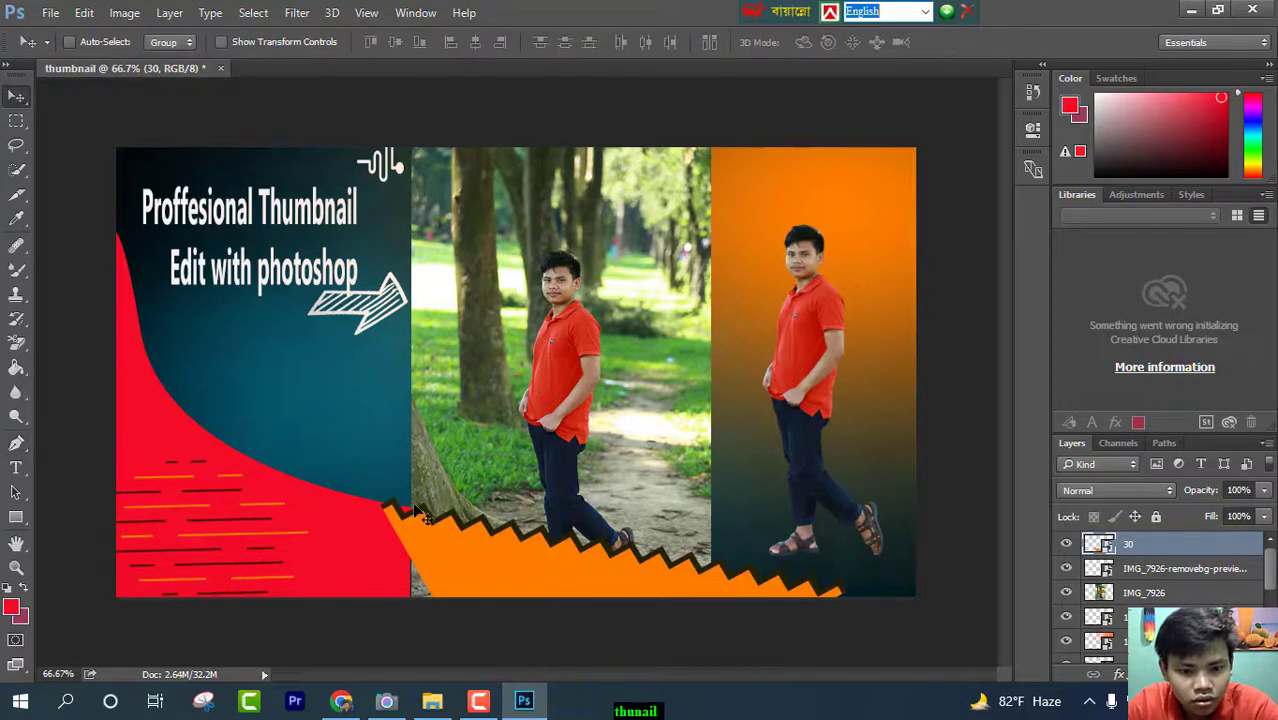
drag(455, 558, 419, 545)
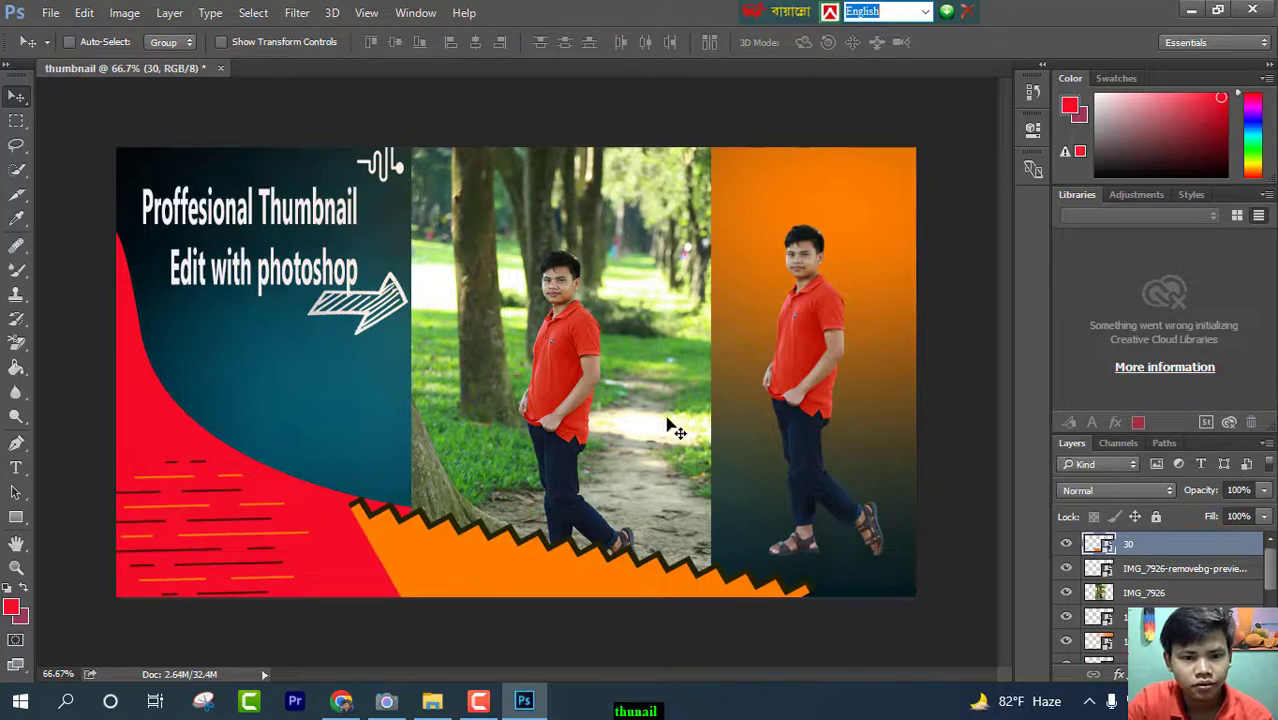
- Export the thumbnail in JPG format at 100% quality and 1280 x 720 px
click(50, 12)
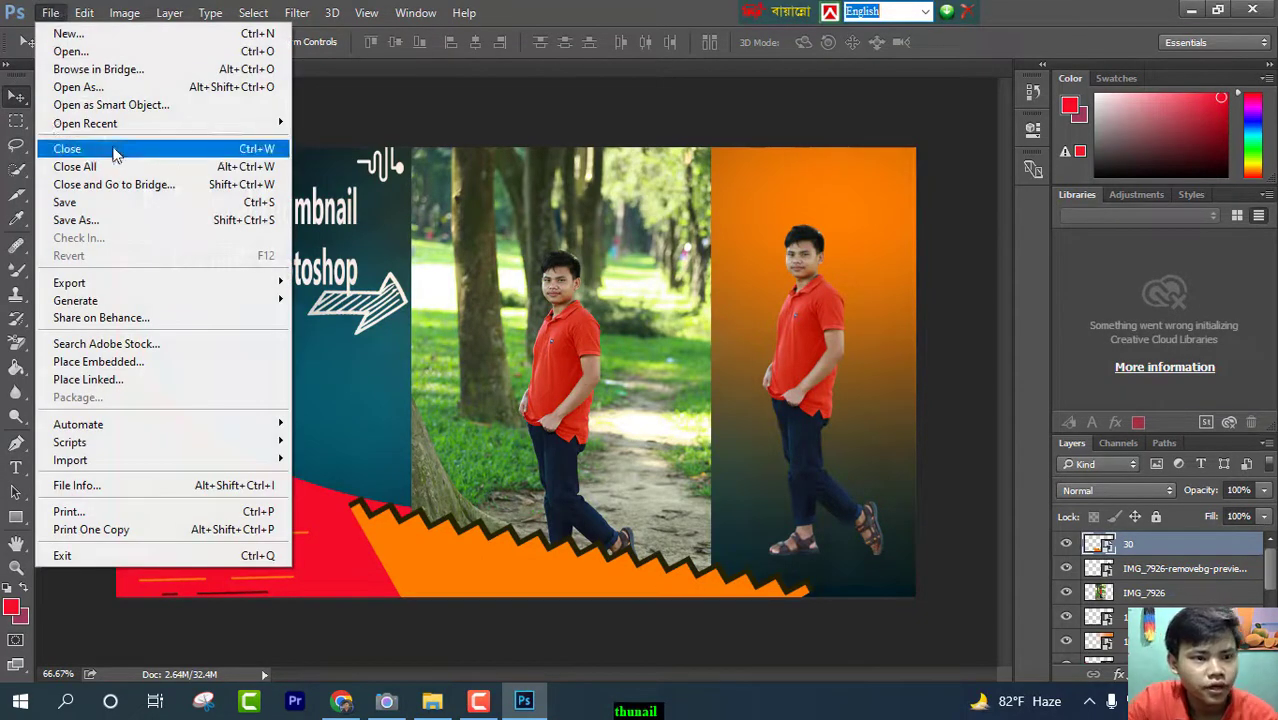
mouse_move(130, 297)
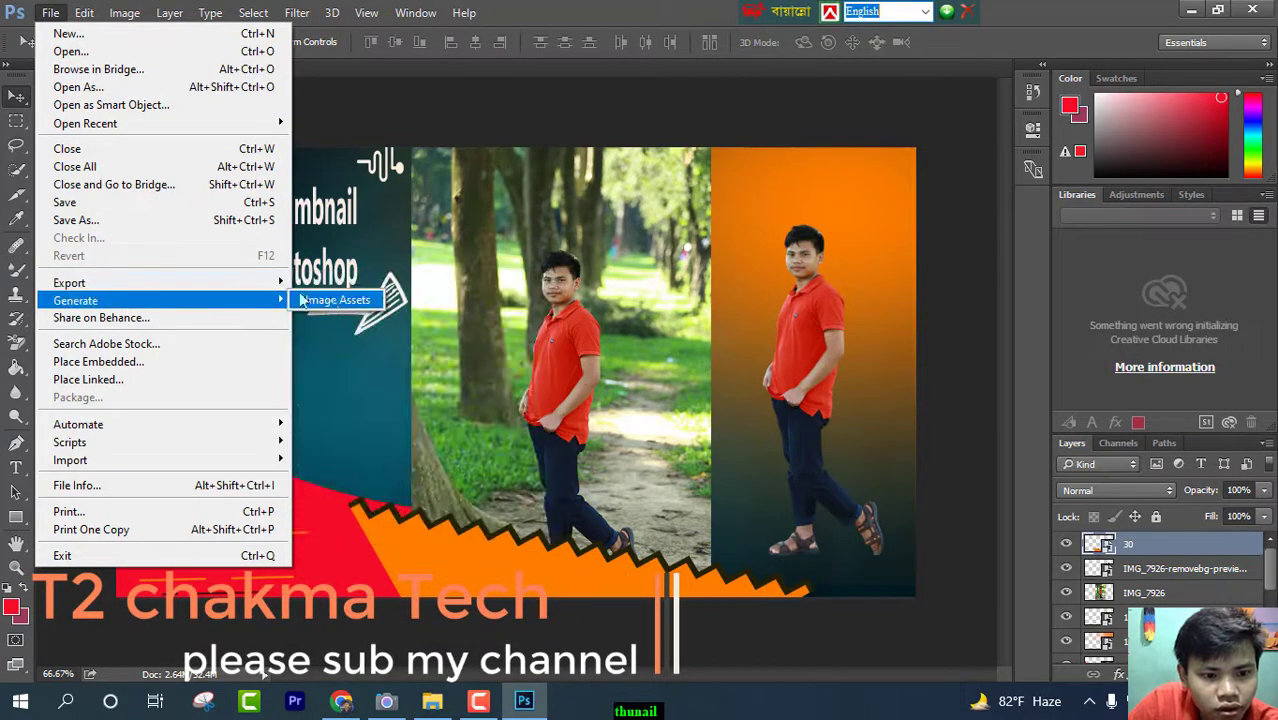
mouse_move(200, 283)
click(356, 301)
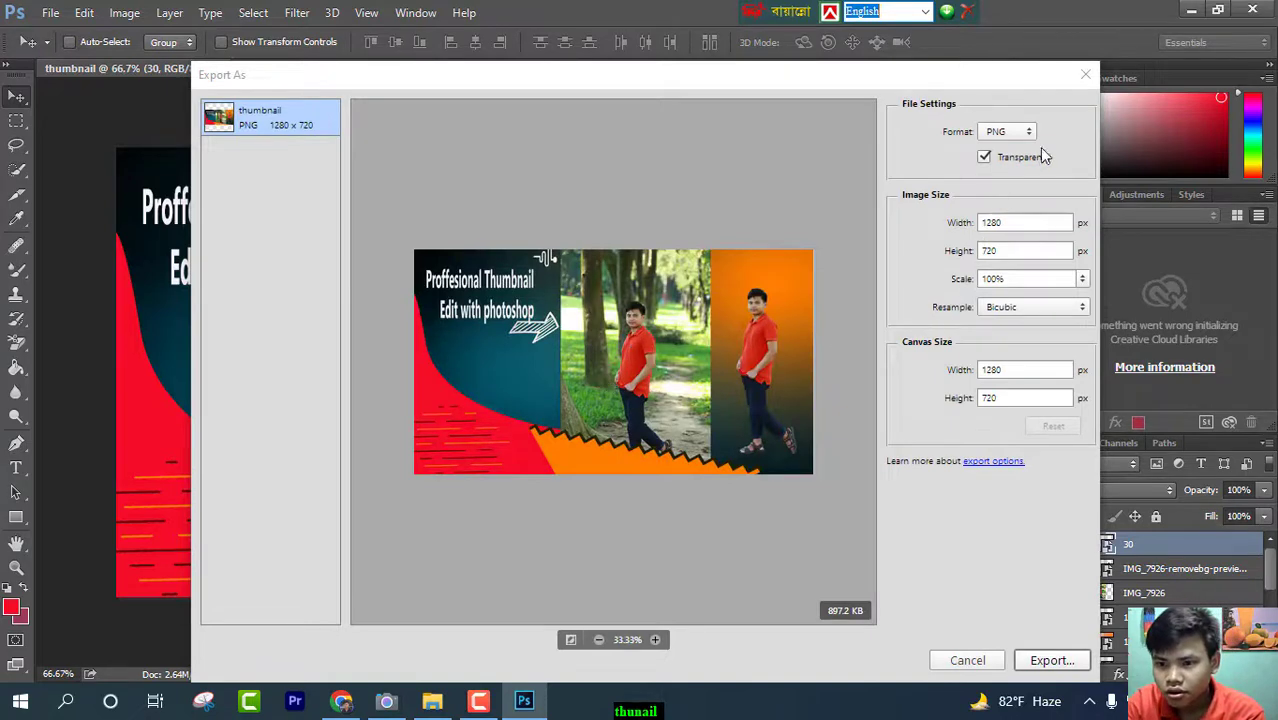
click(1031, 137)
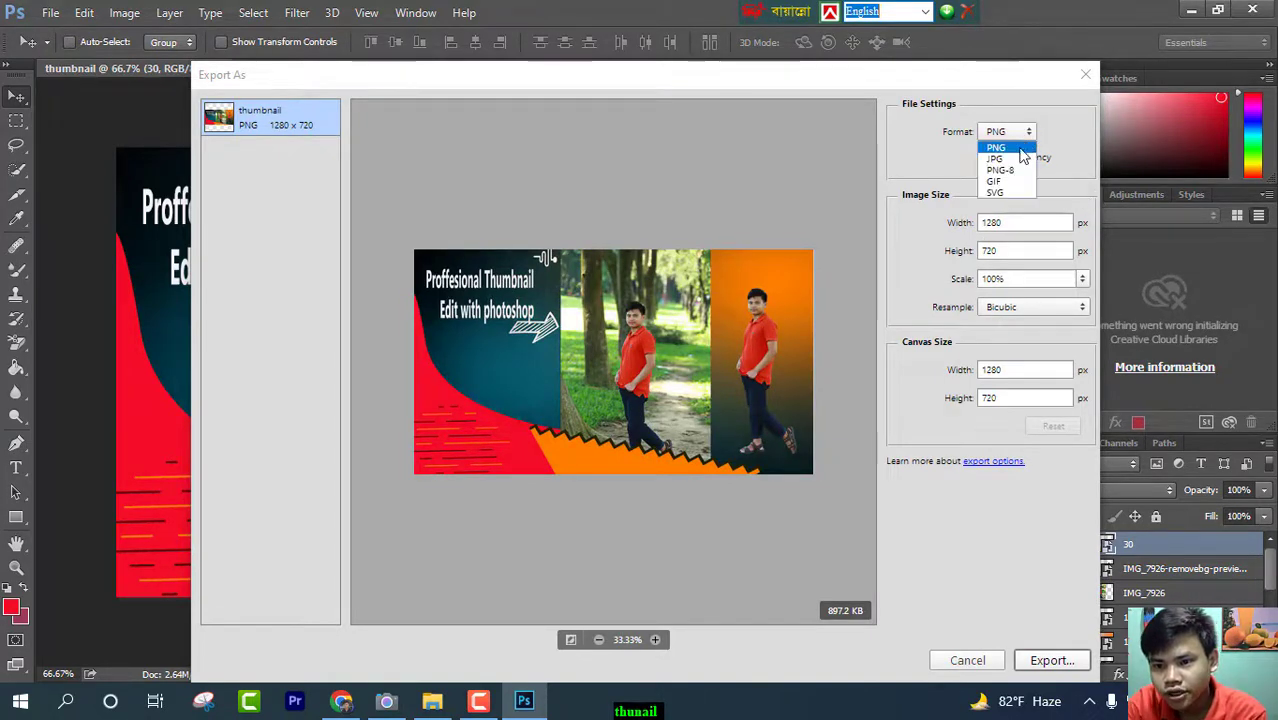
click(1003, 157)
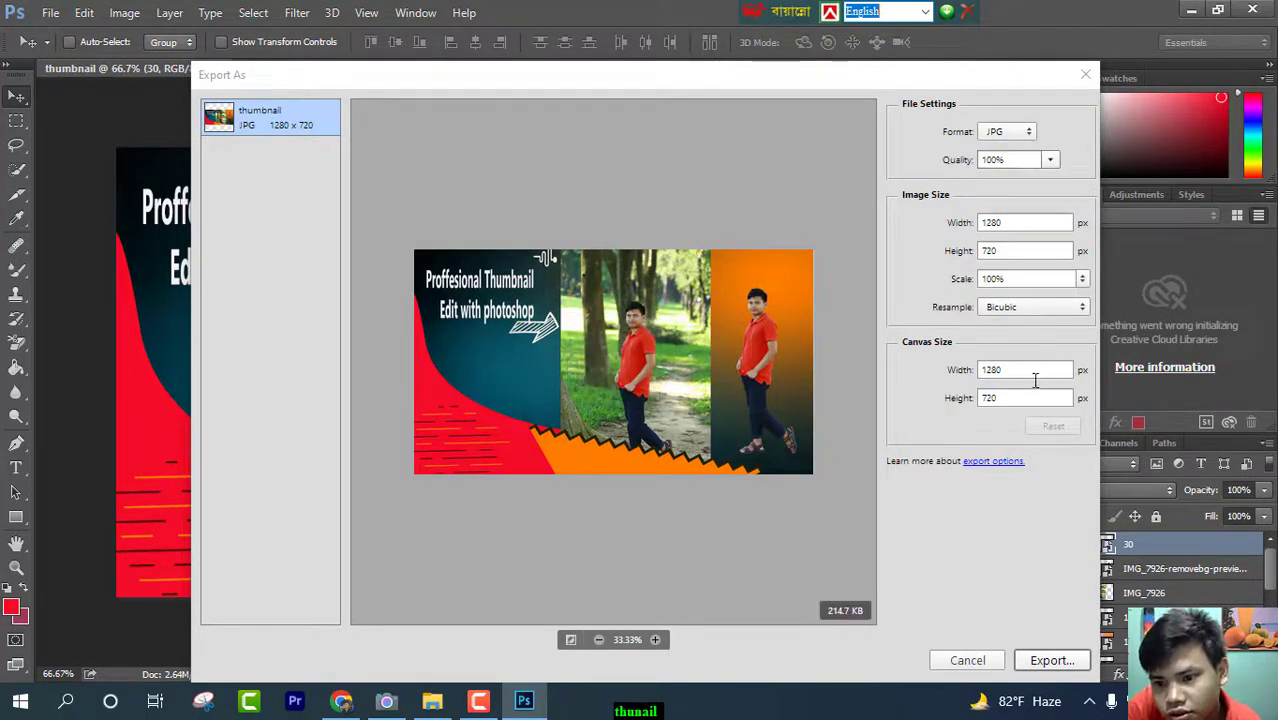
click(1072, 665)
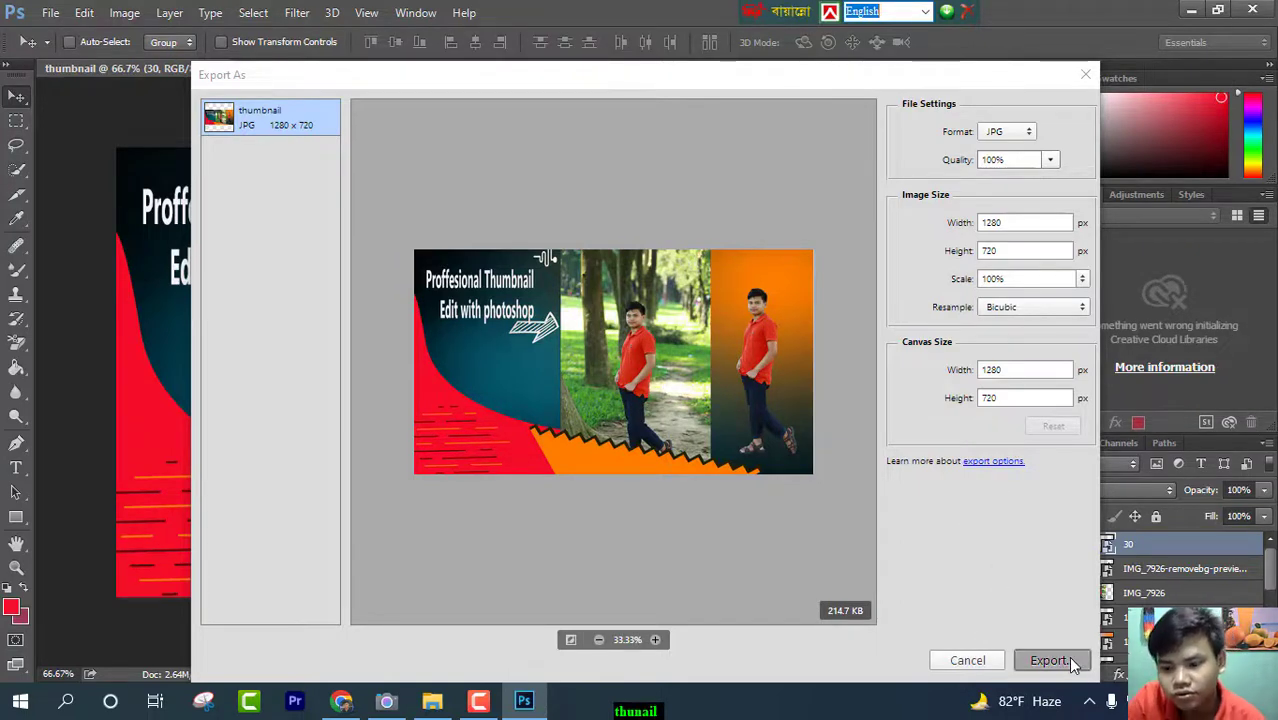